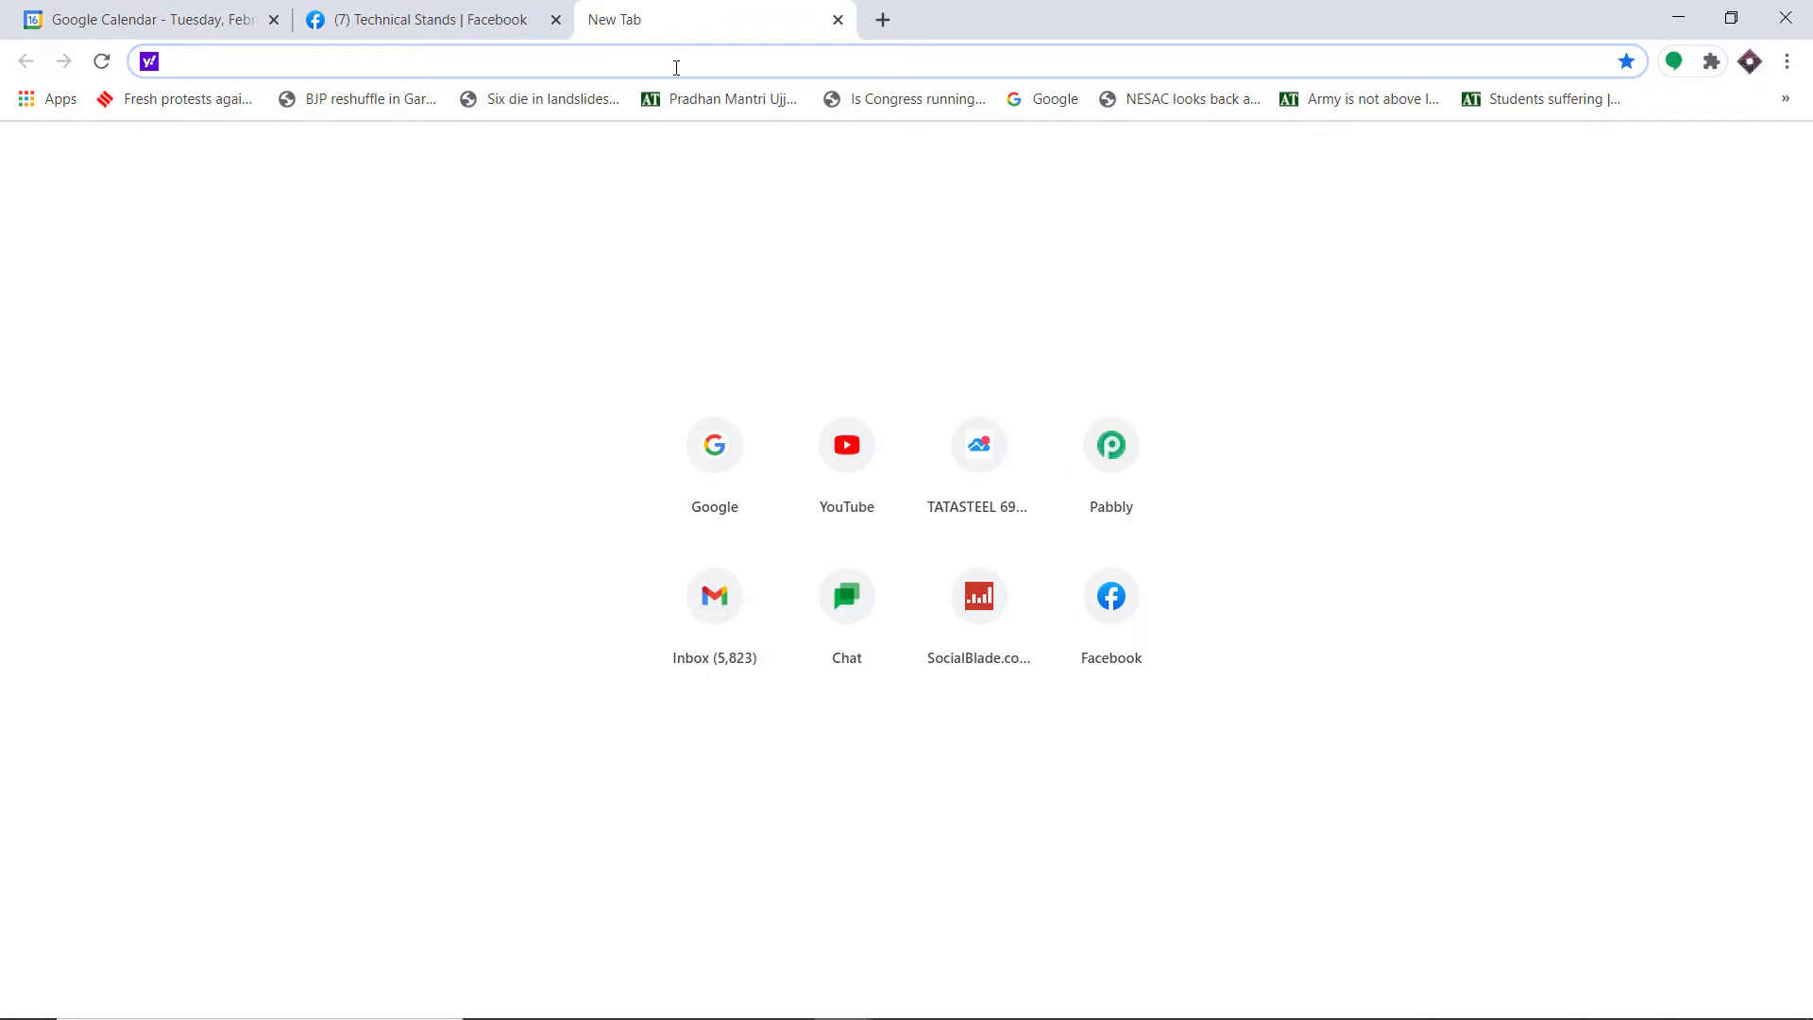
Step: Go to pabbly.com, open the Pabbly Connect product page and head to Sign In
type("pabbly.com")
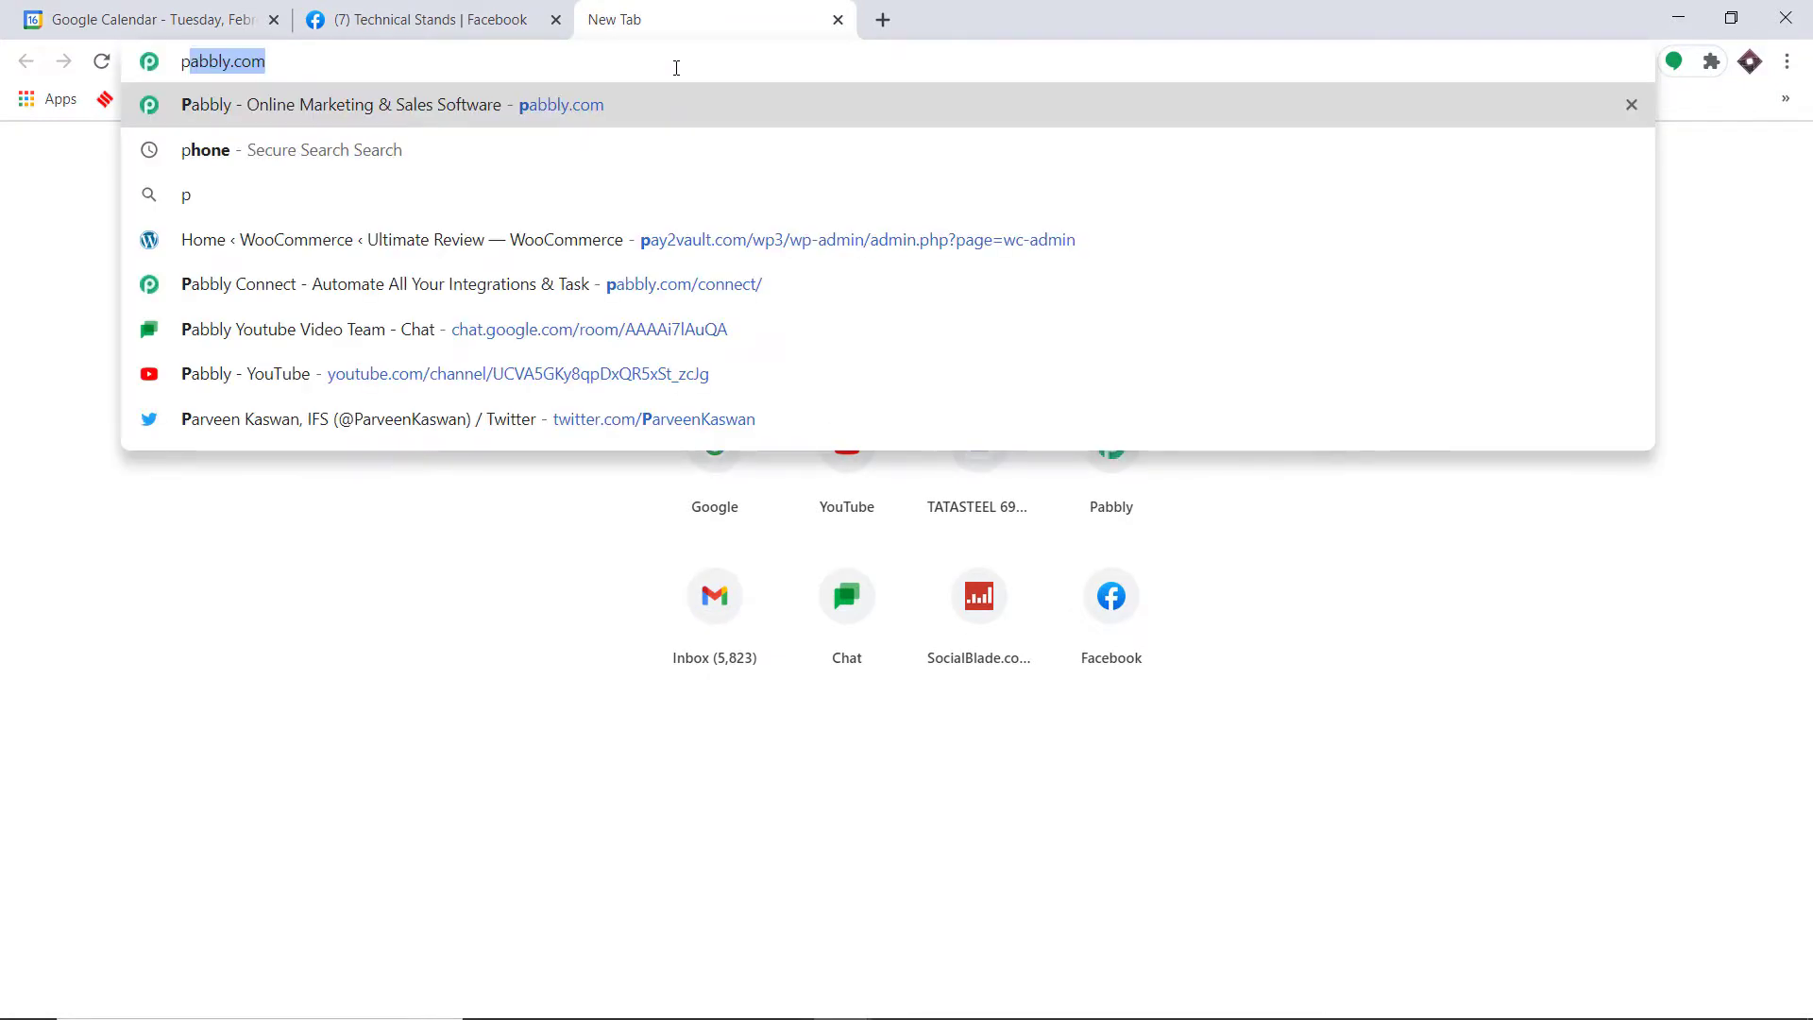
key("Return")
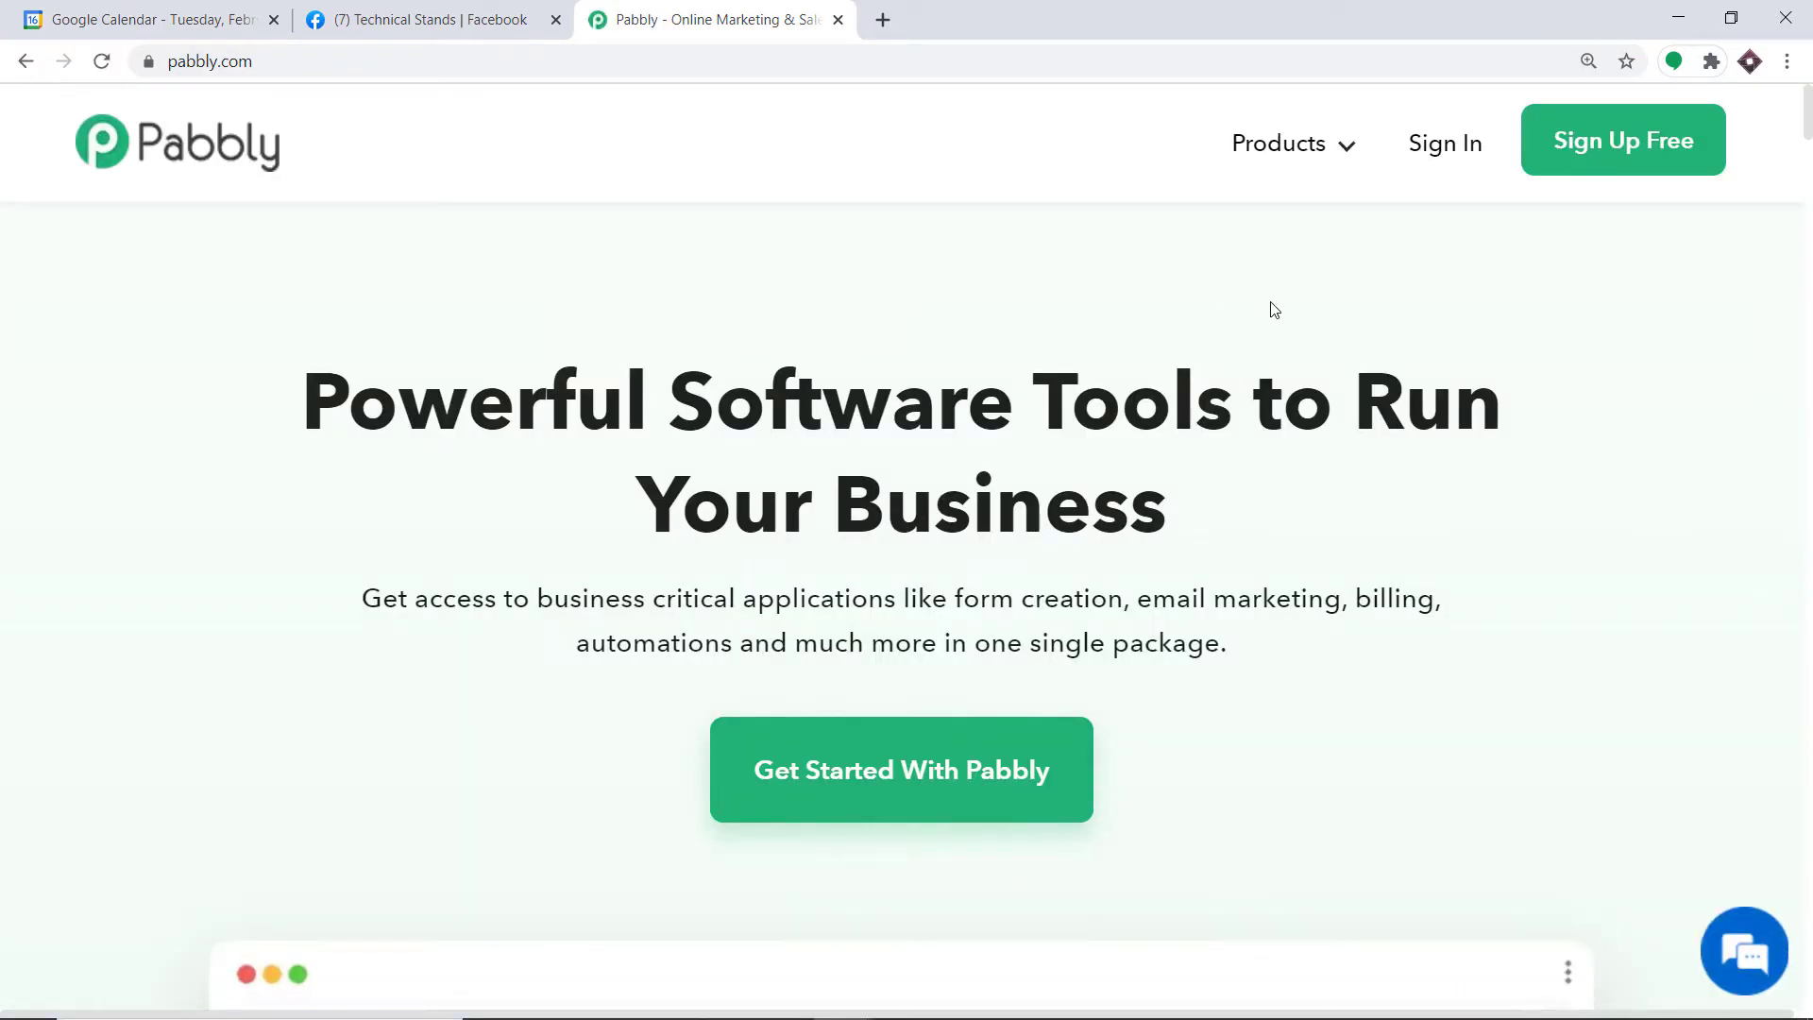
mouse_move(1325, 160)
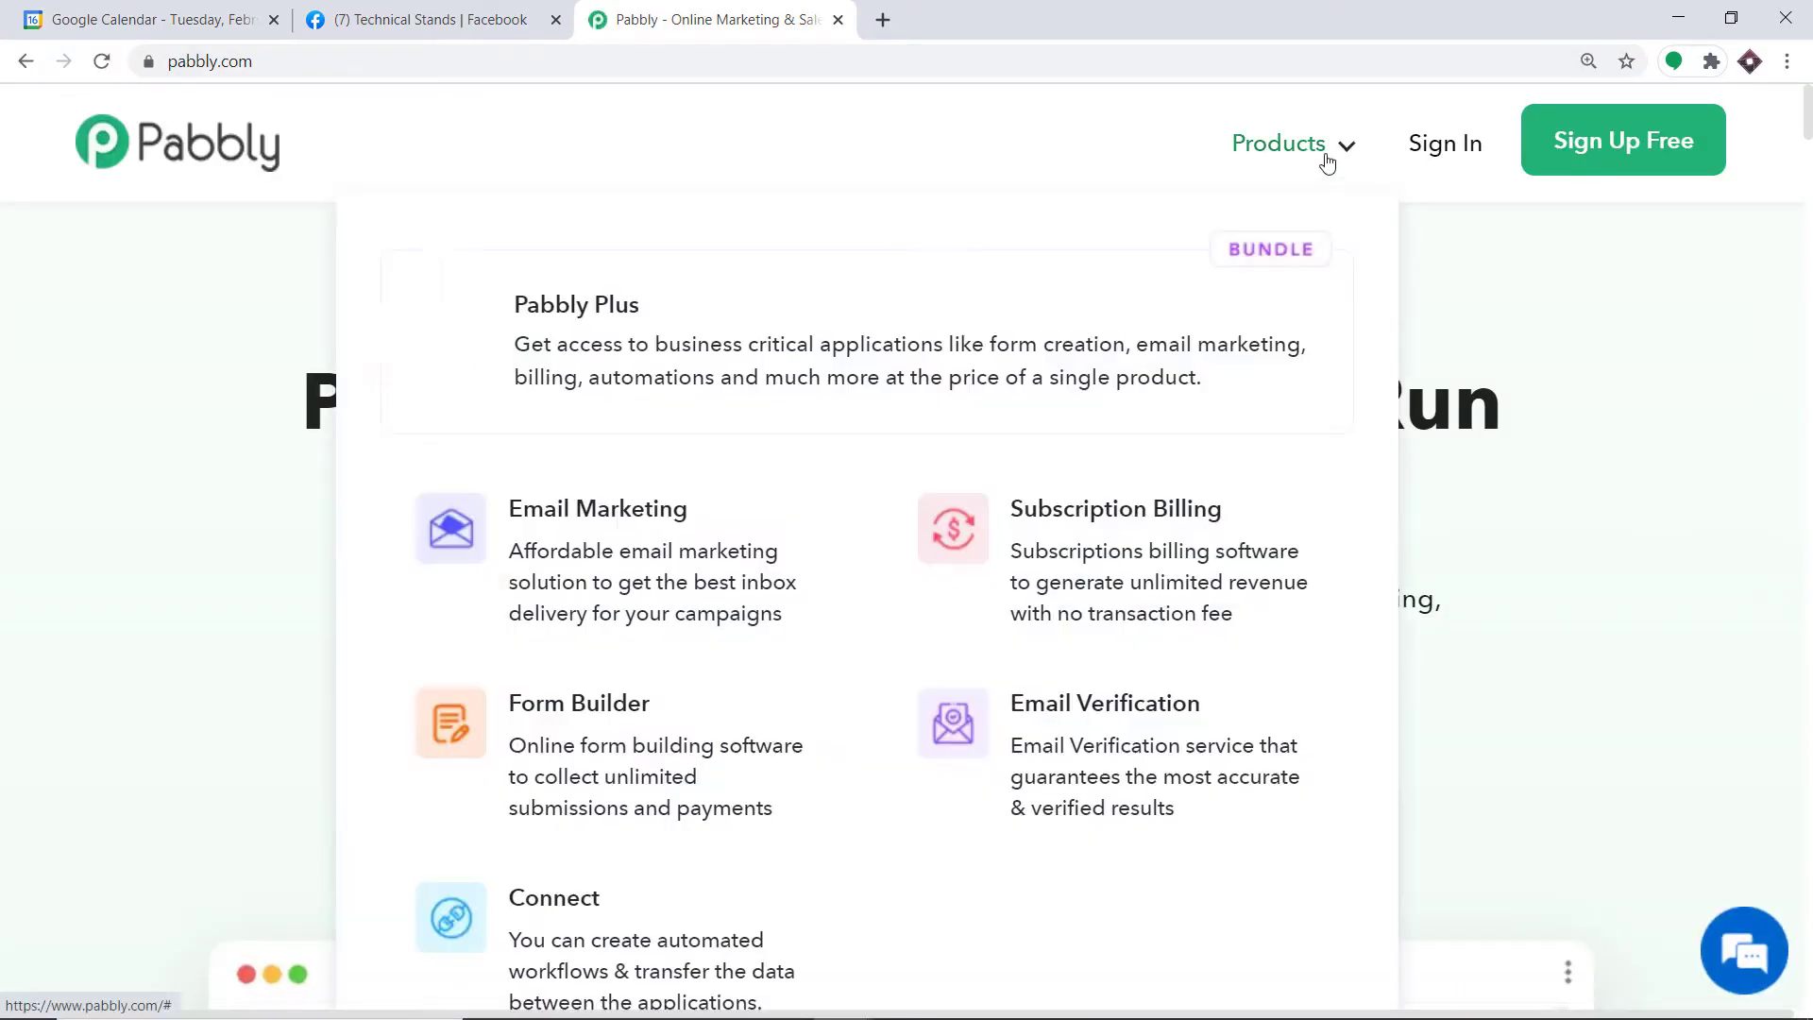
left_click(646, 1004)
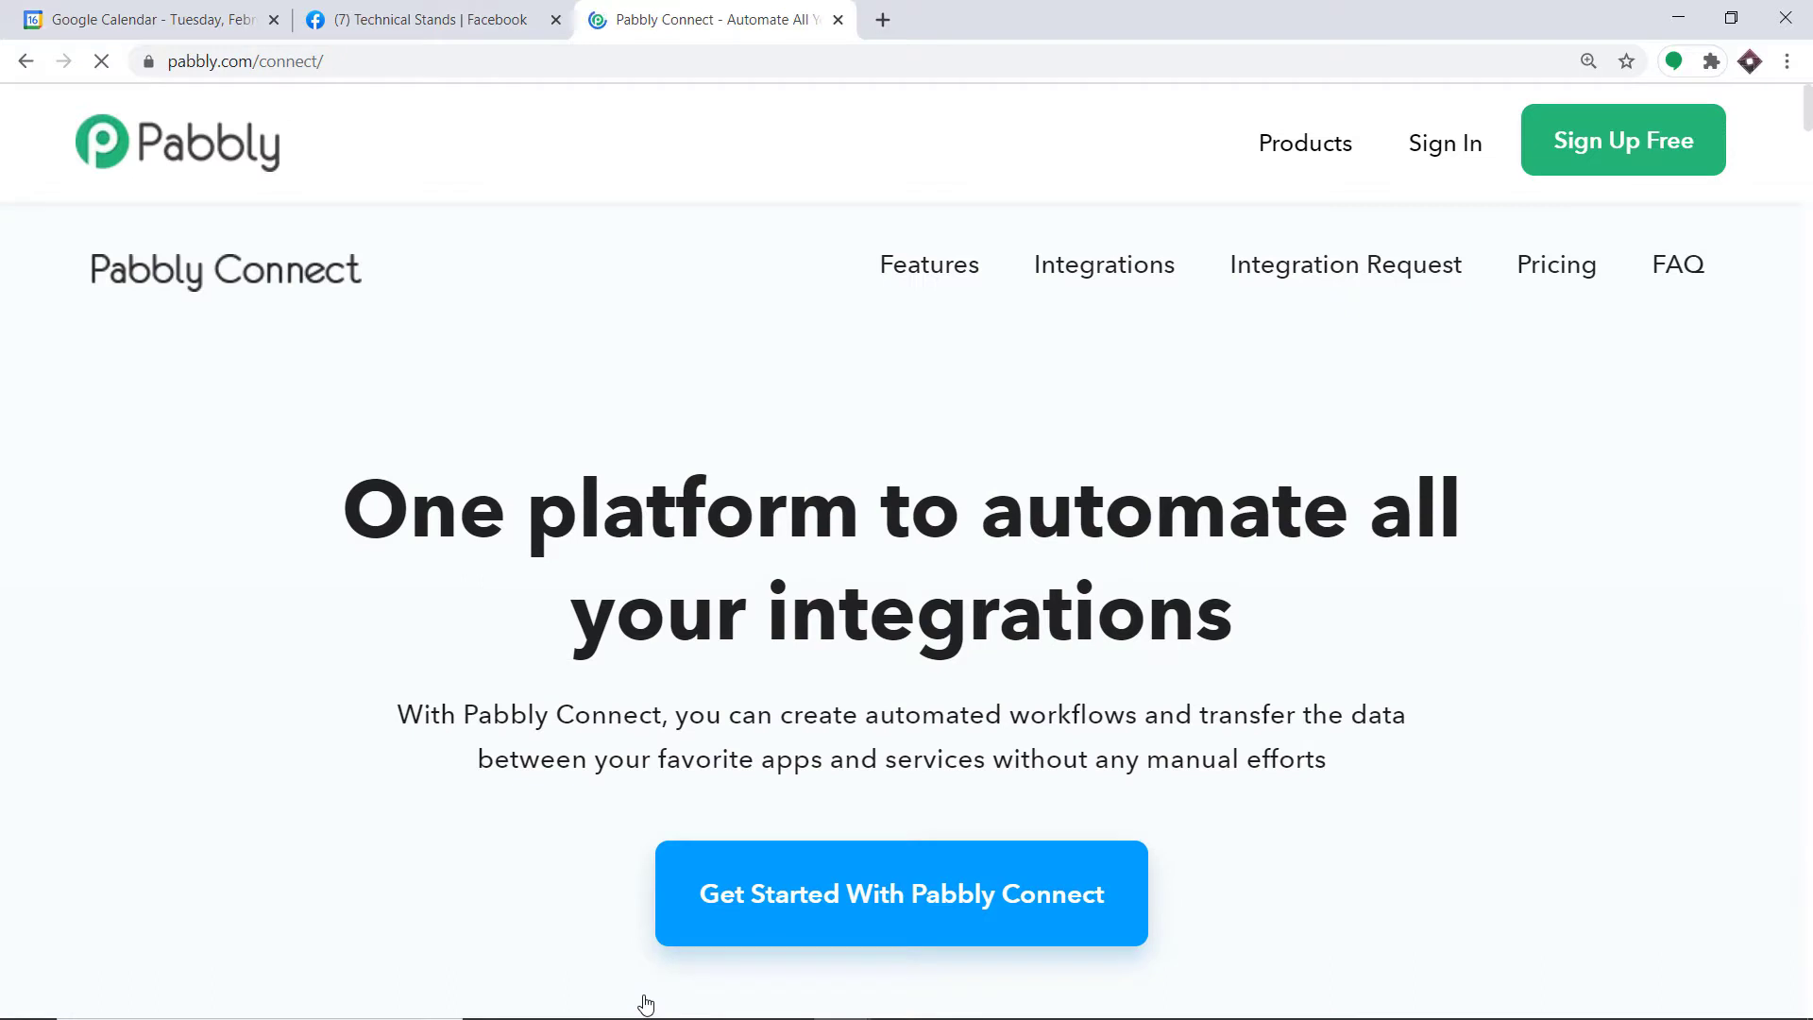
left_click(1454, 149)
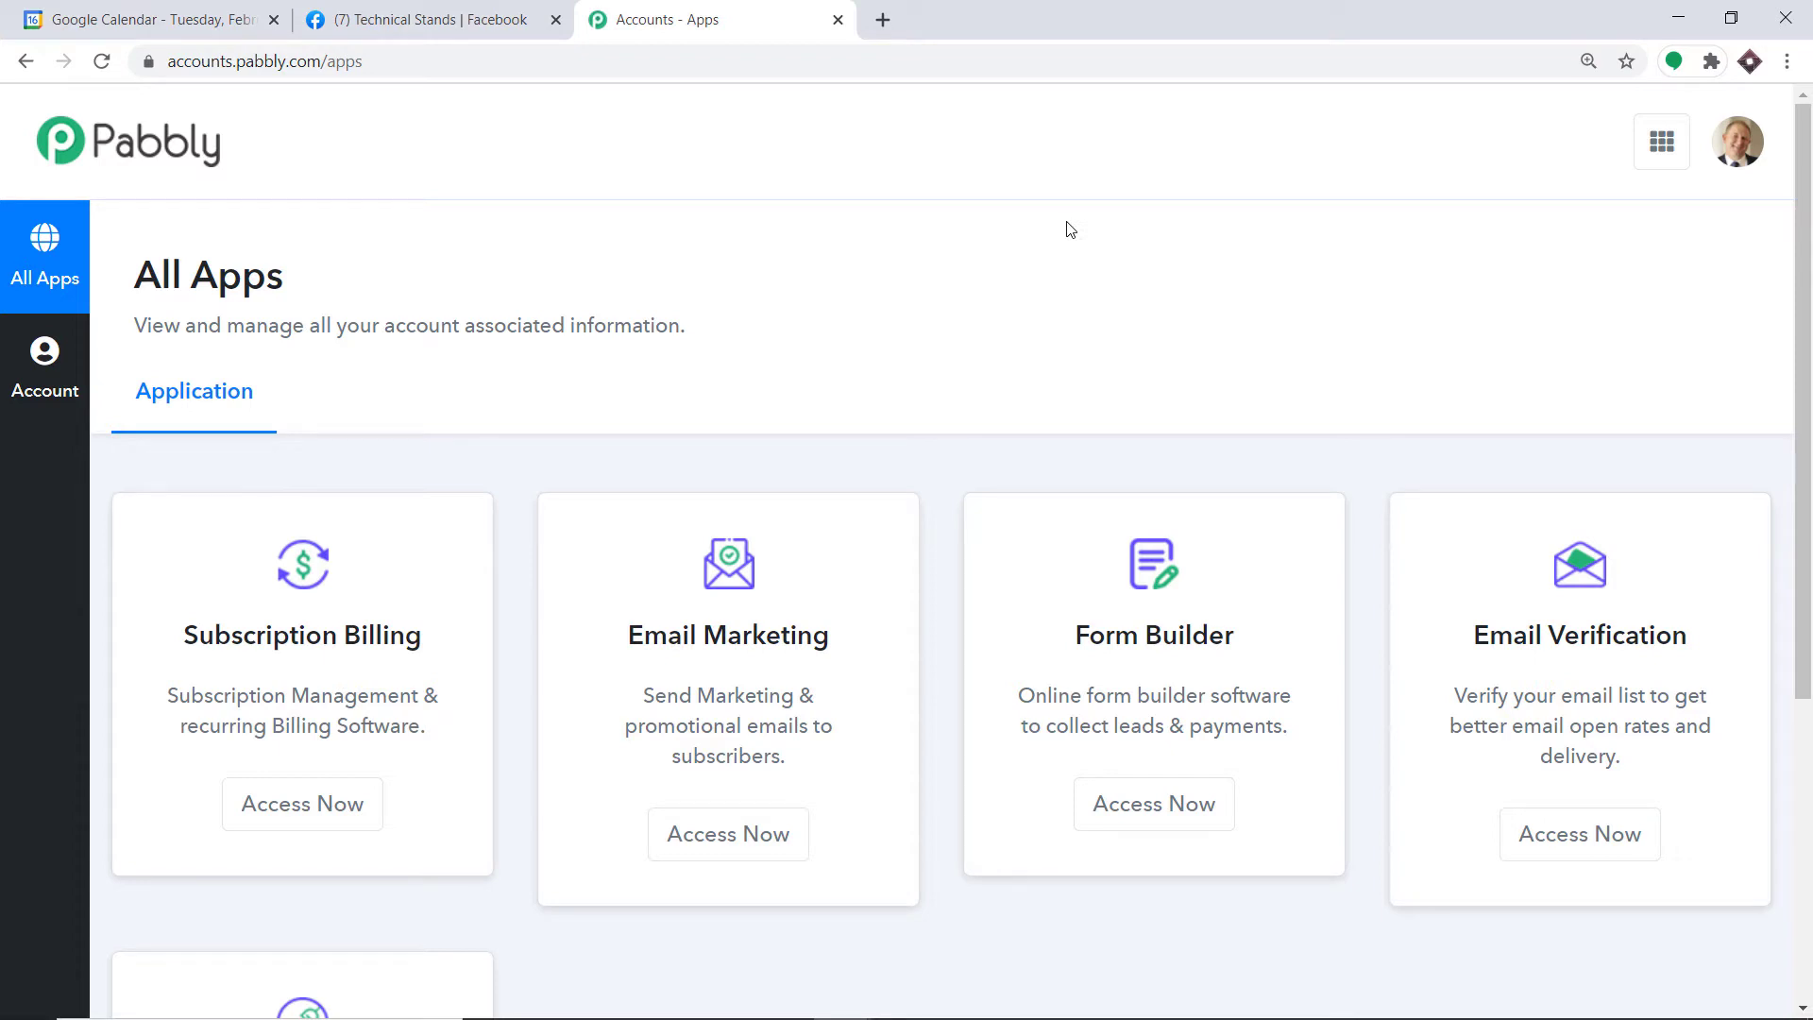
Step: Launch Pabbly Connect and create a workflow named 'Google Calendar to Facebook'
scroll(1070, 230, "down", 5)
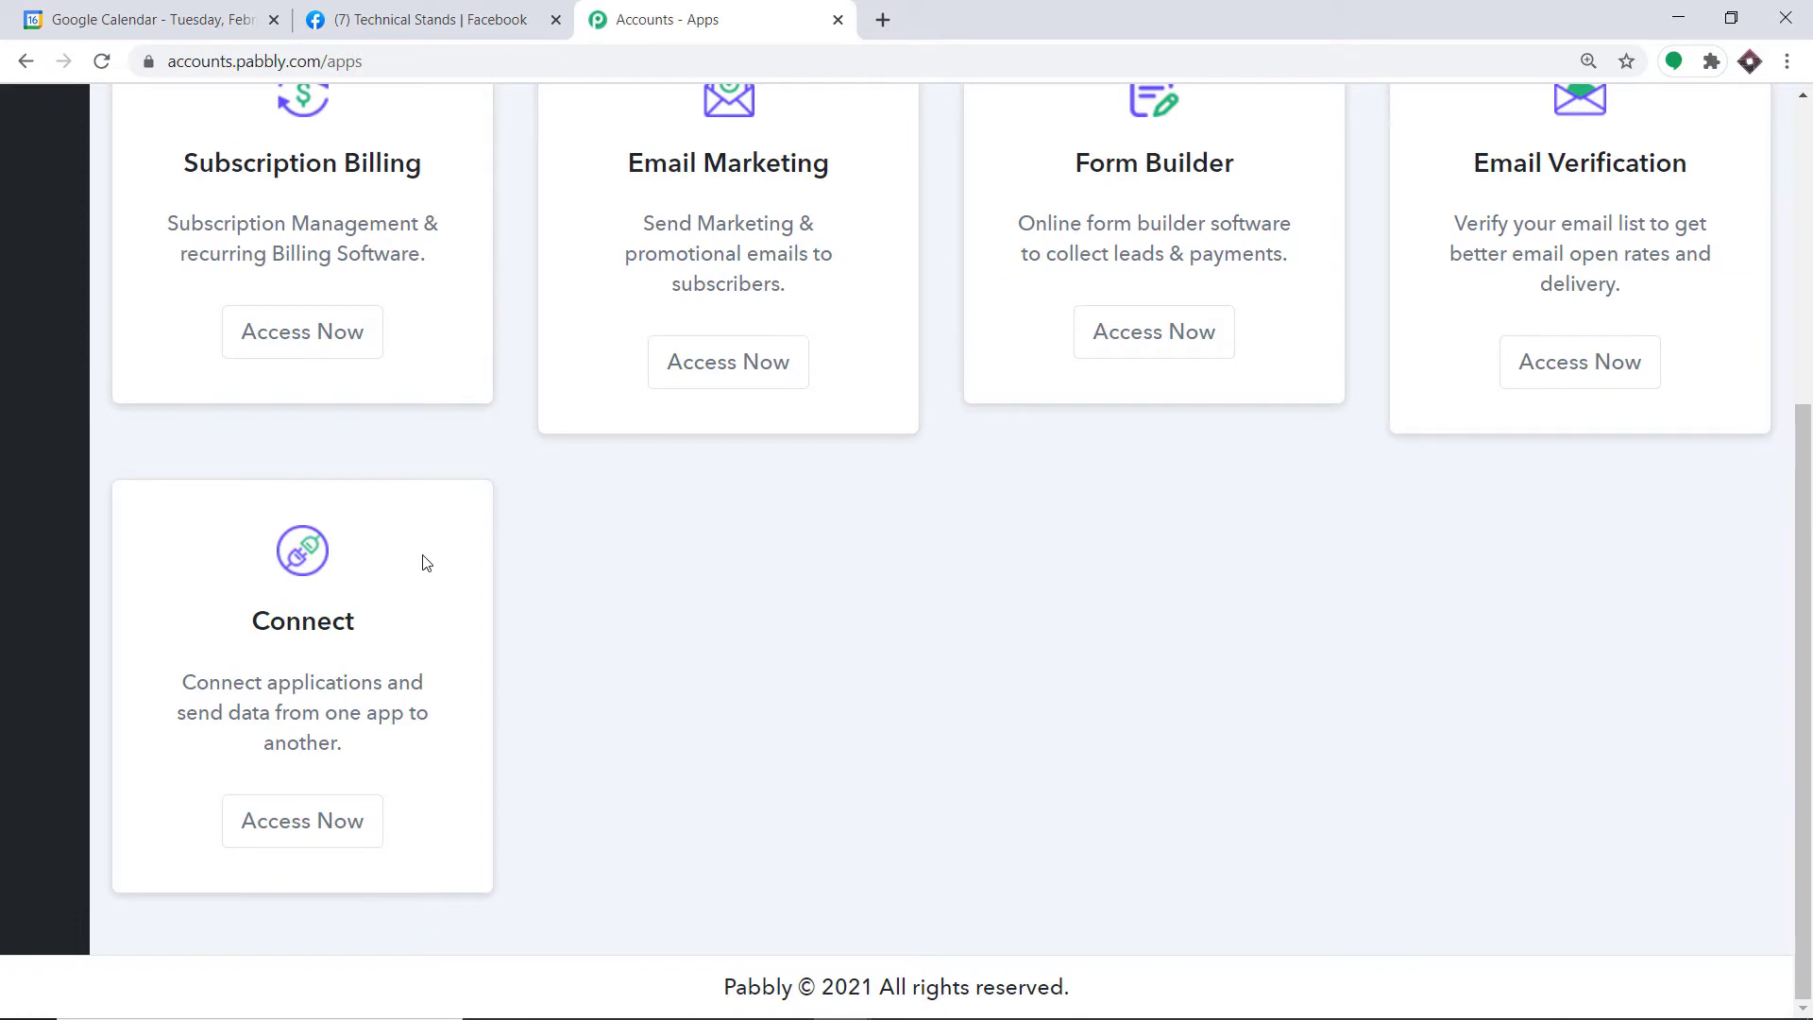
left_click(327, 831)
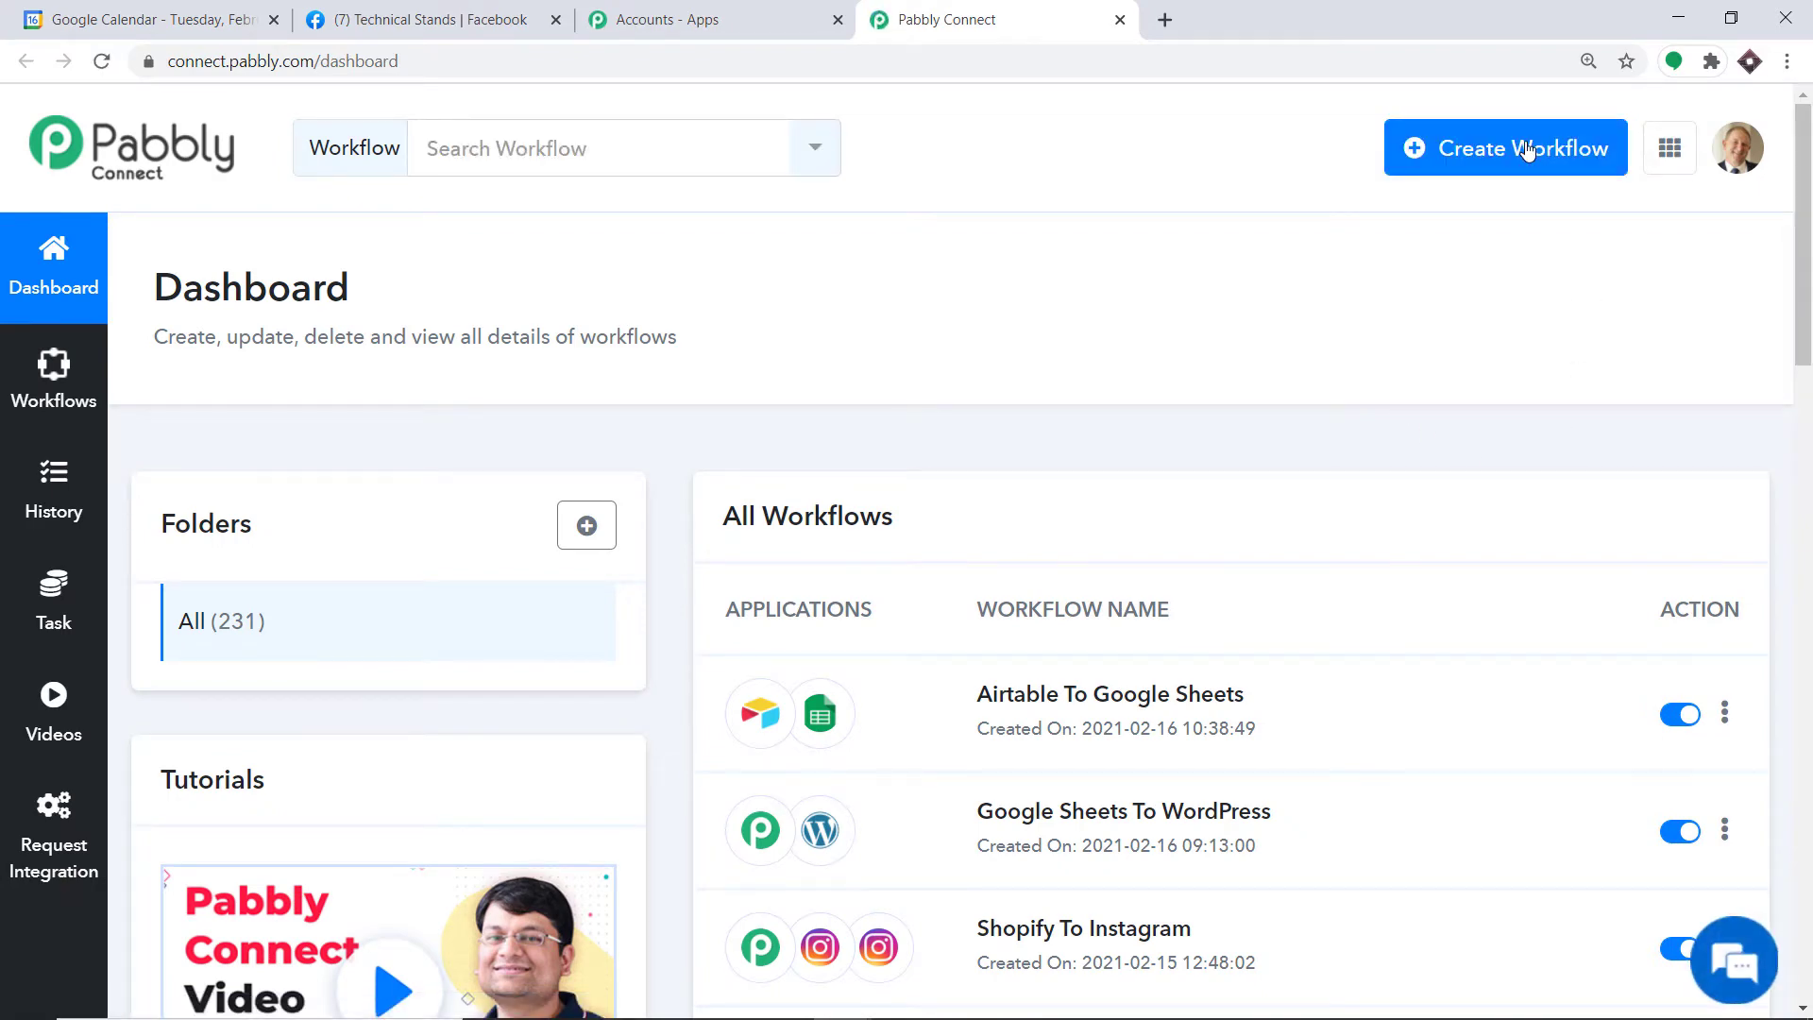
left_click(1527, 149)
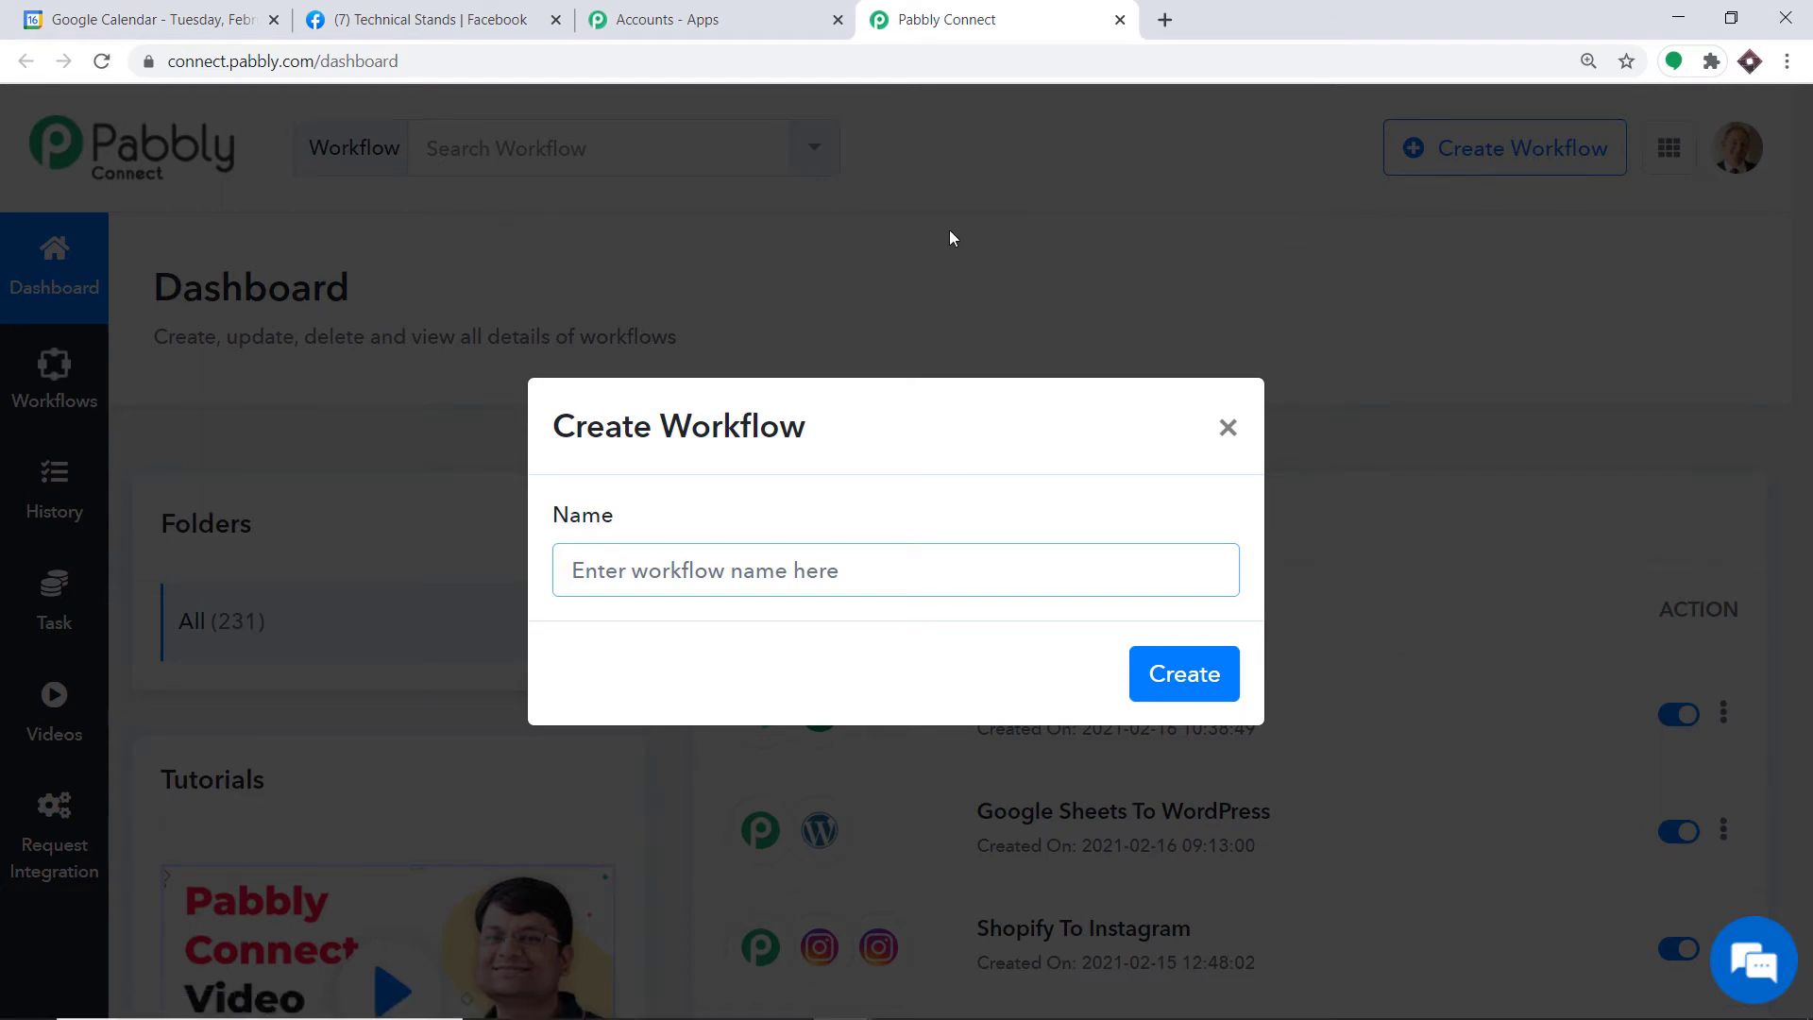
type("Googl")
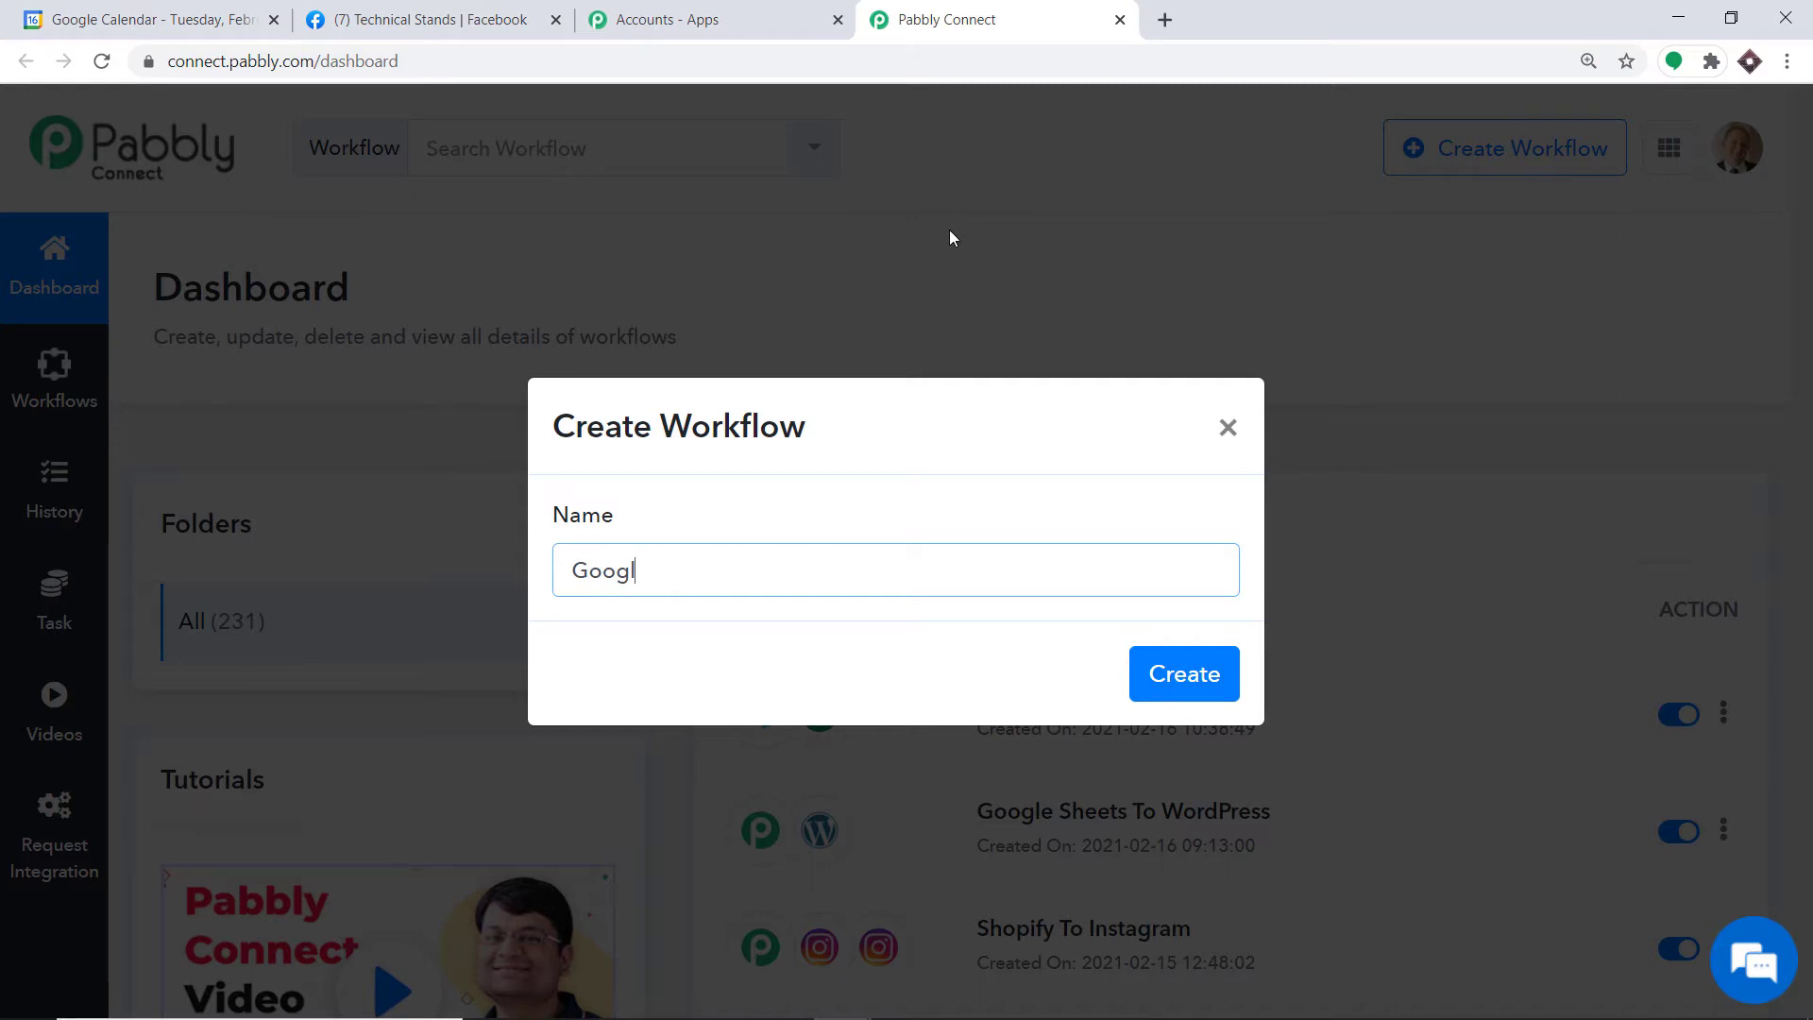
type("e Calendar to Facebook")
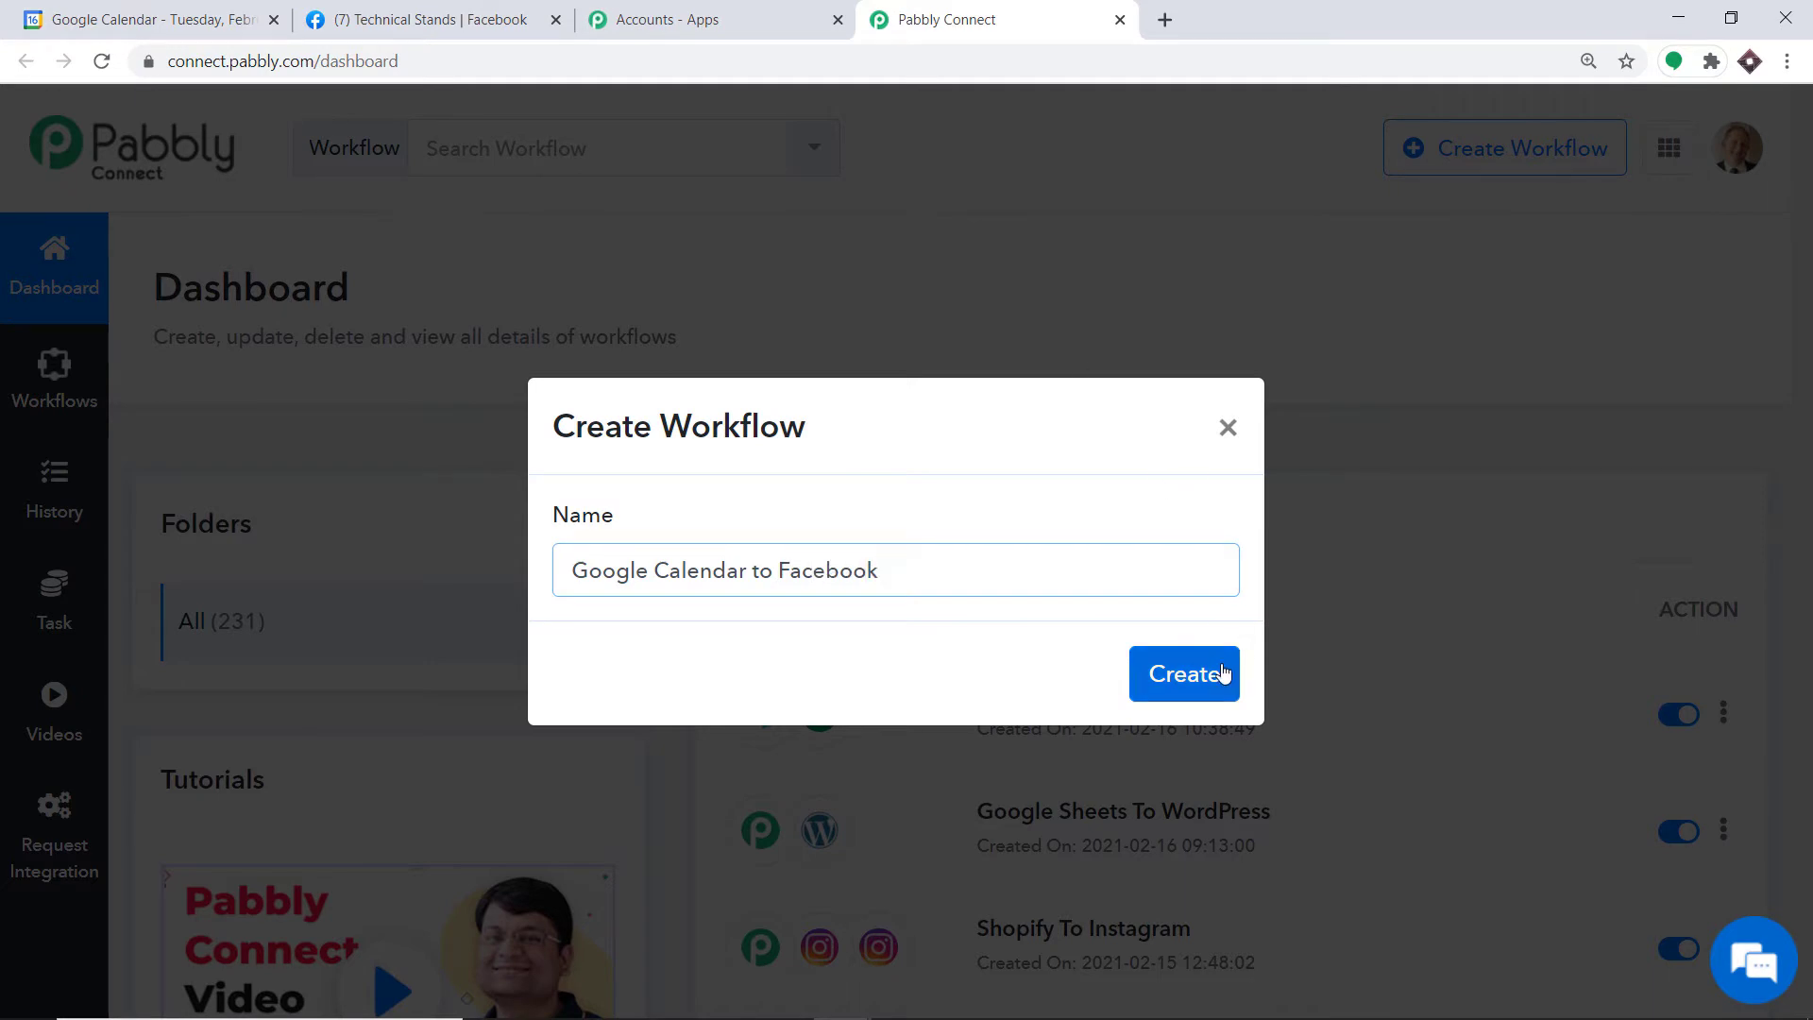
left_click(1215, 671)
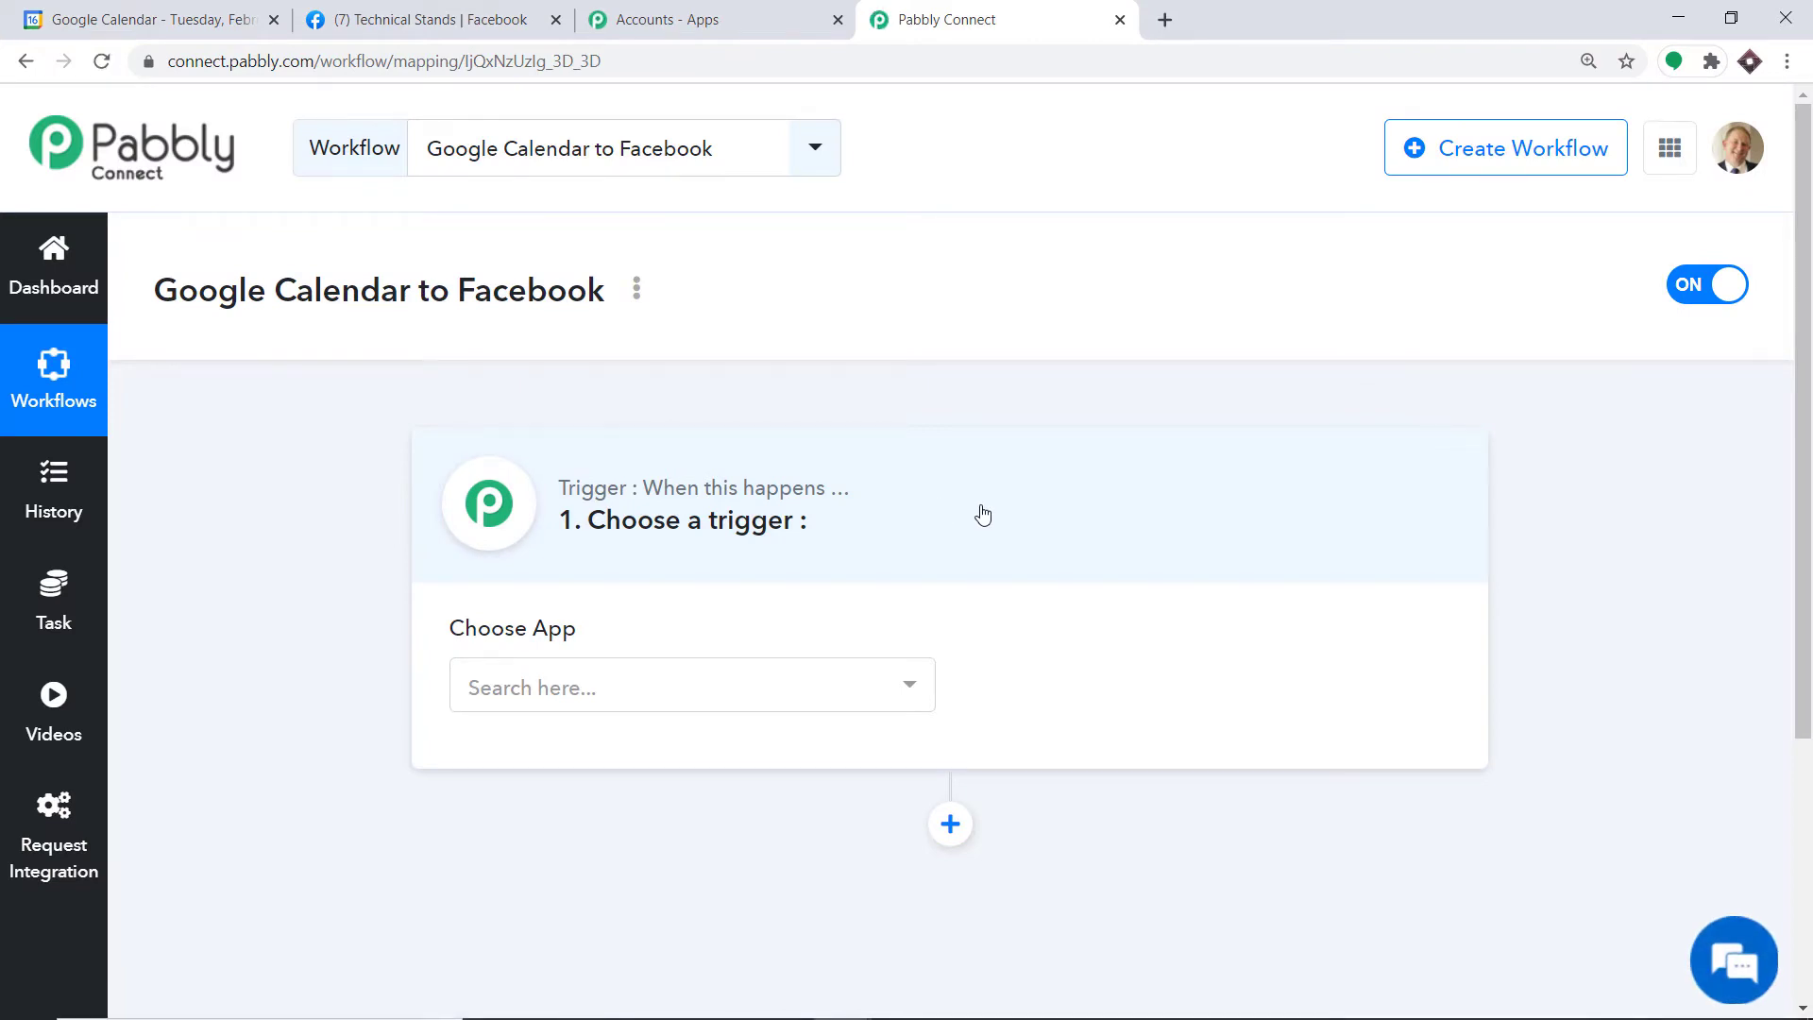
Step: Choose Google Calendar as the trigger app with New Event as the trigger event
left_click(645, 686)
type("googl")
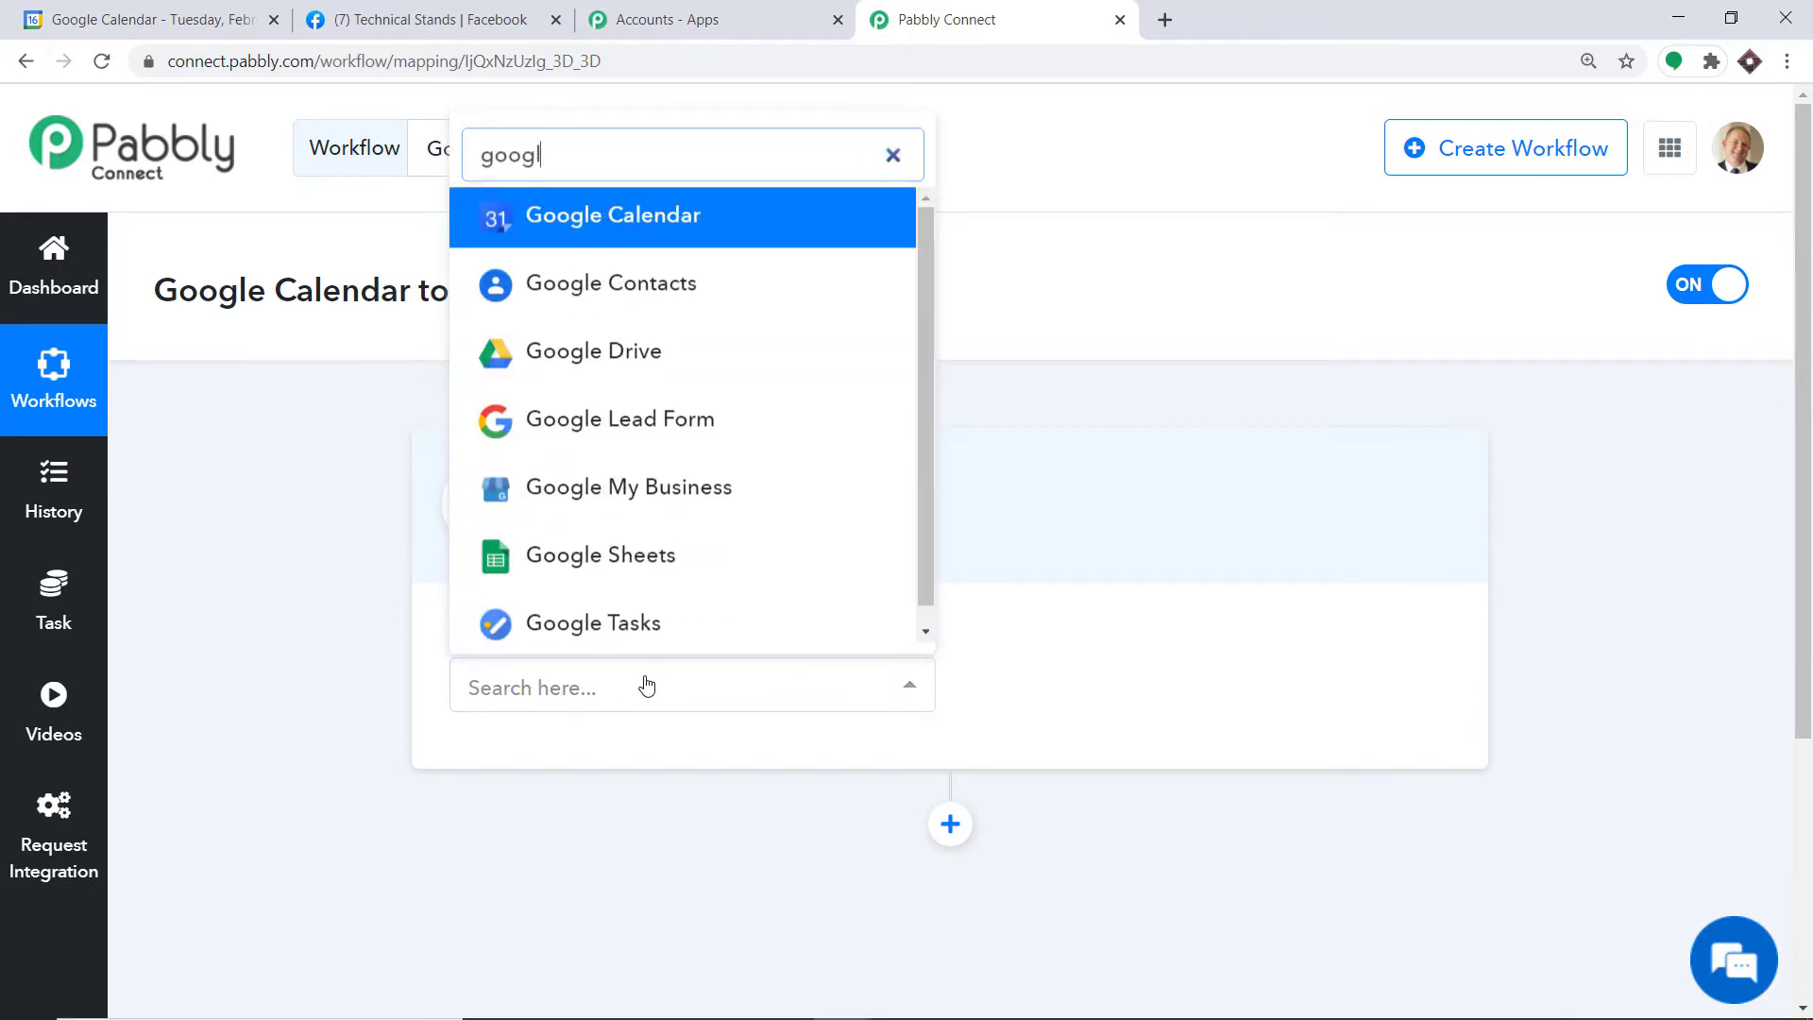
type("e cal")
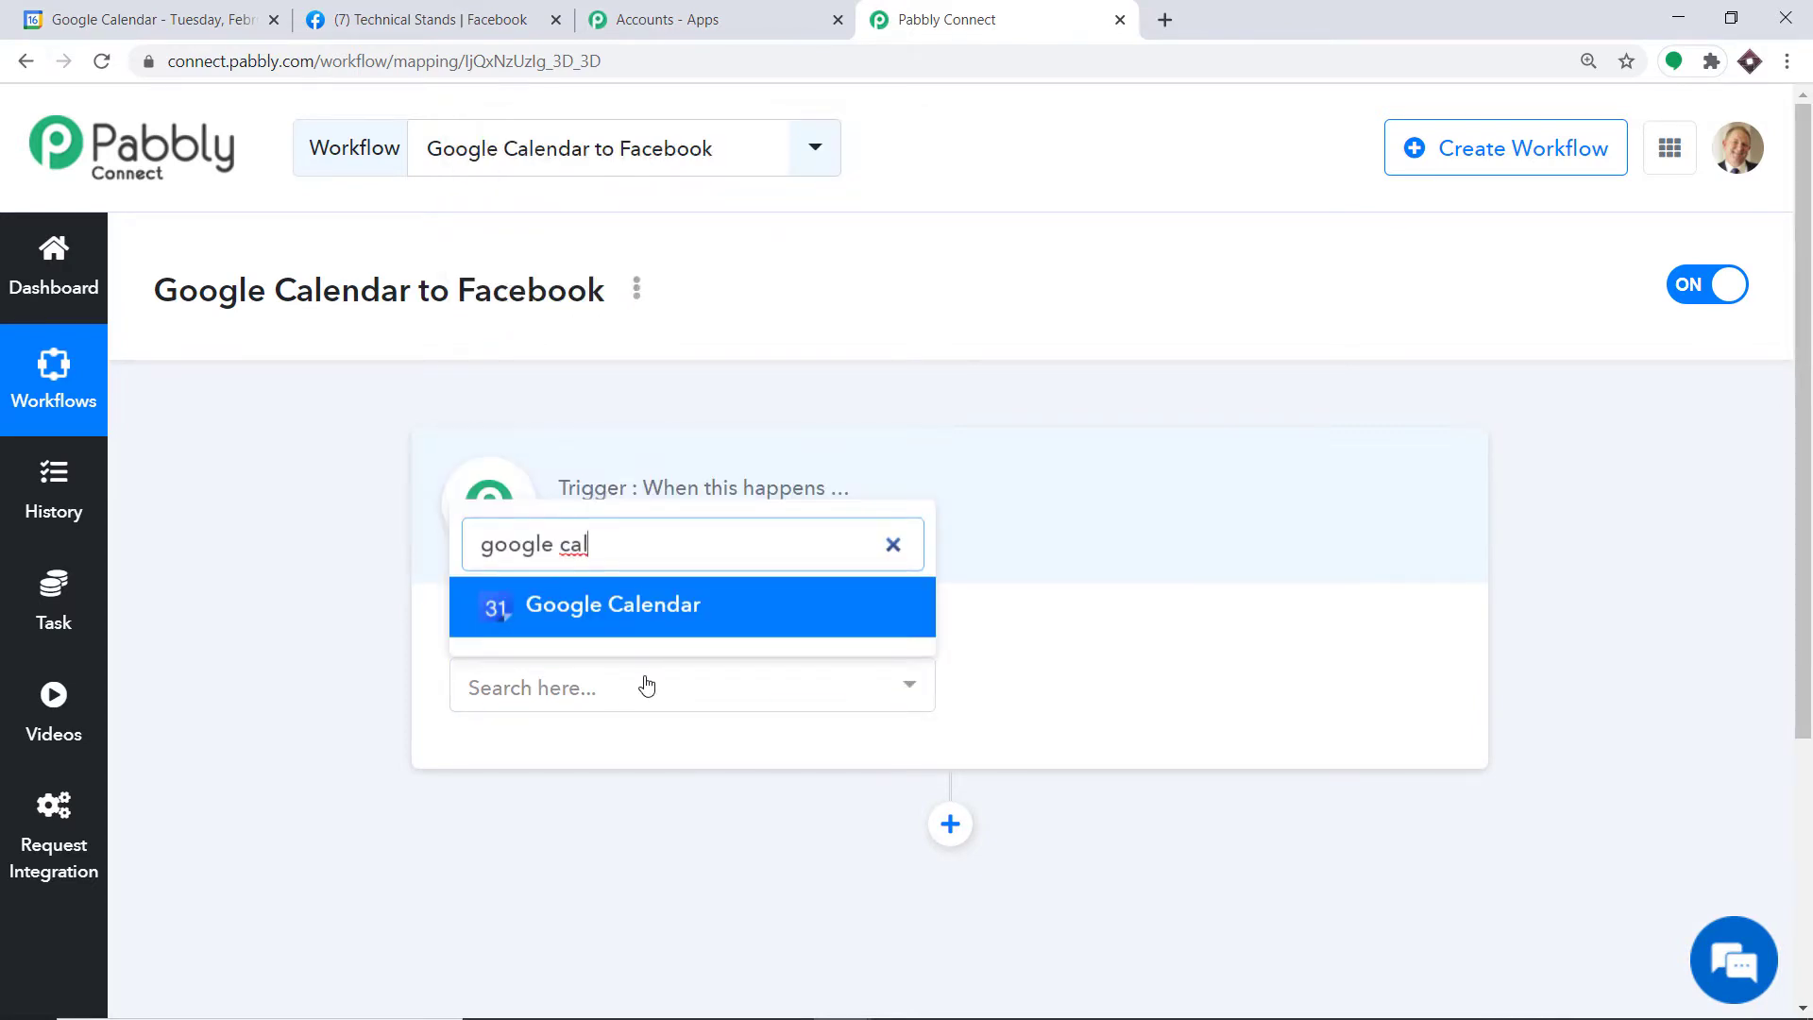
left_click(669, 604)
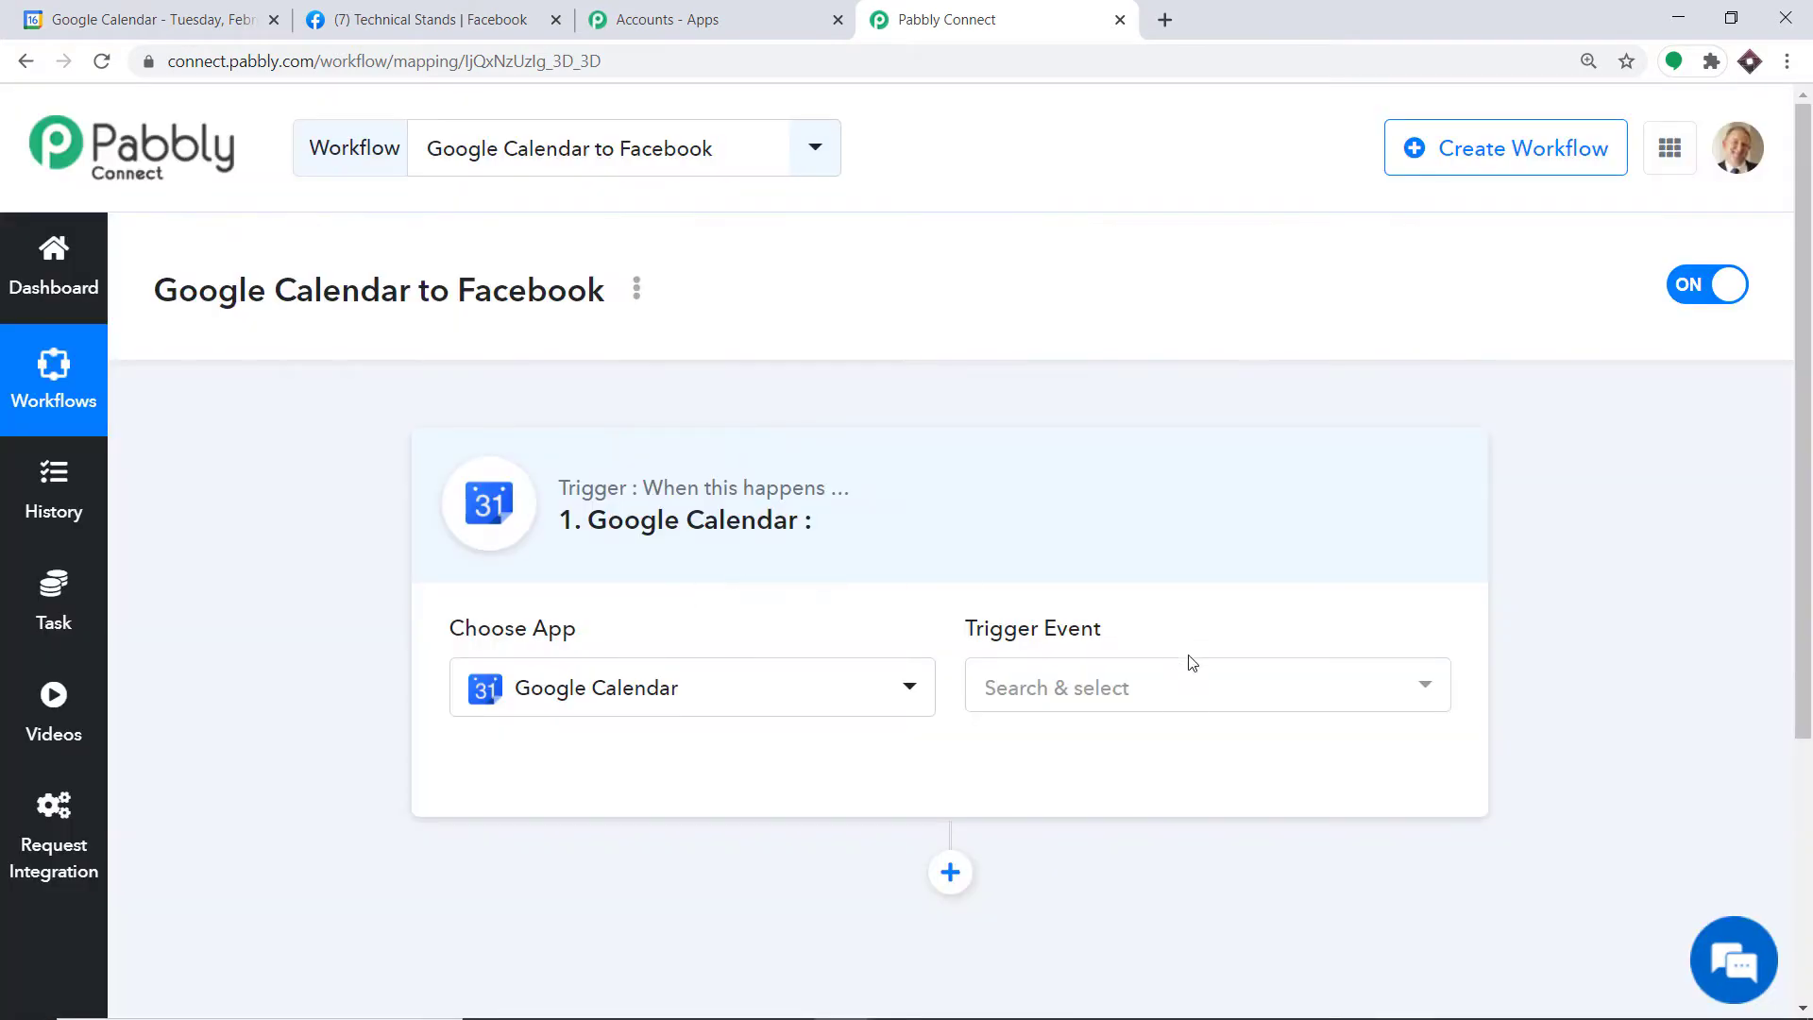
left_click(1204, 692)
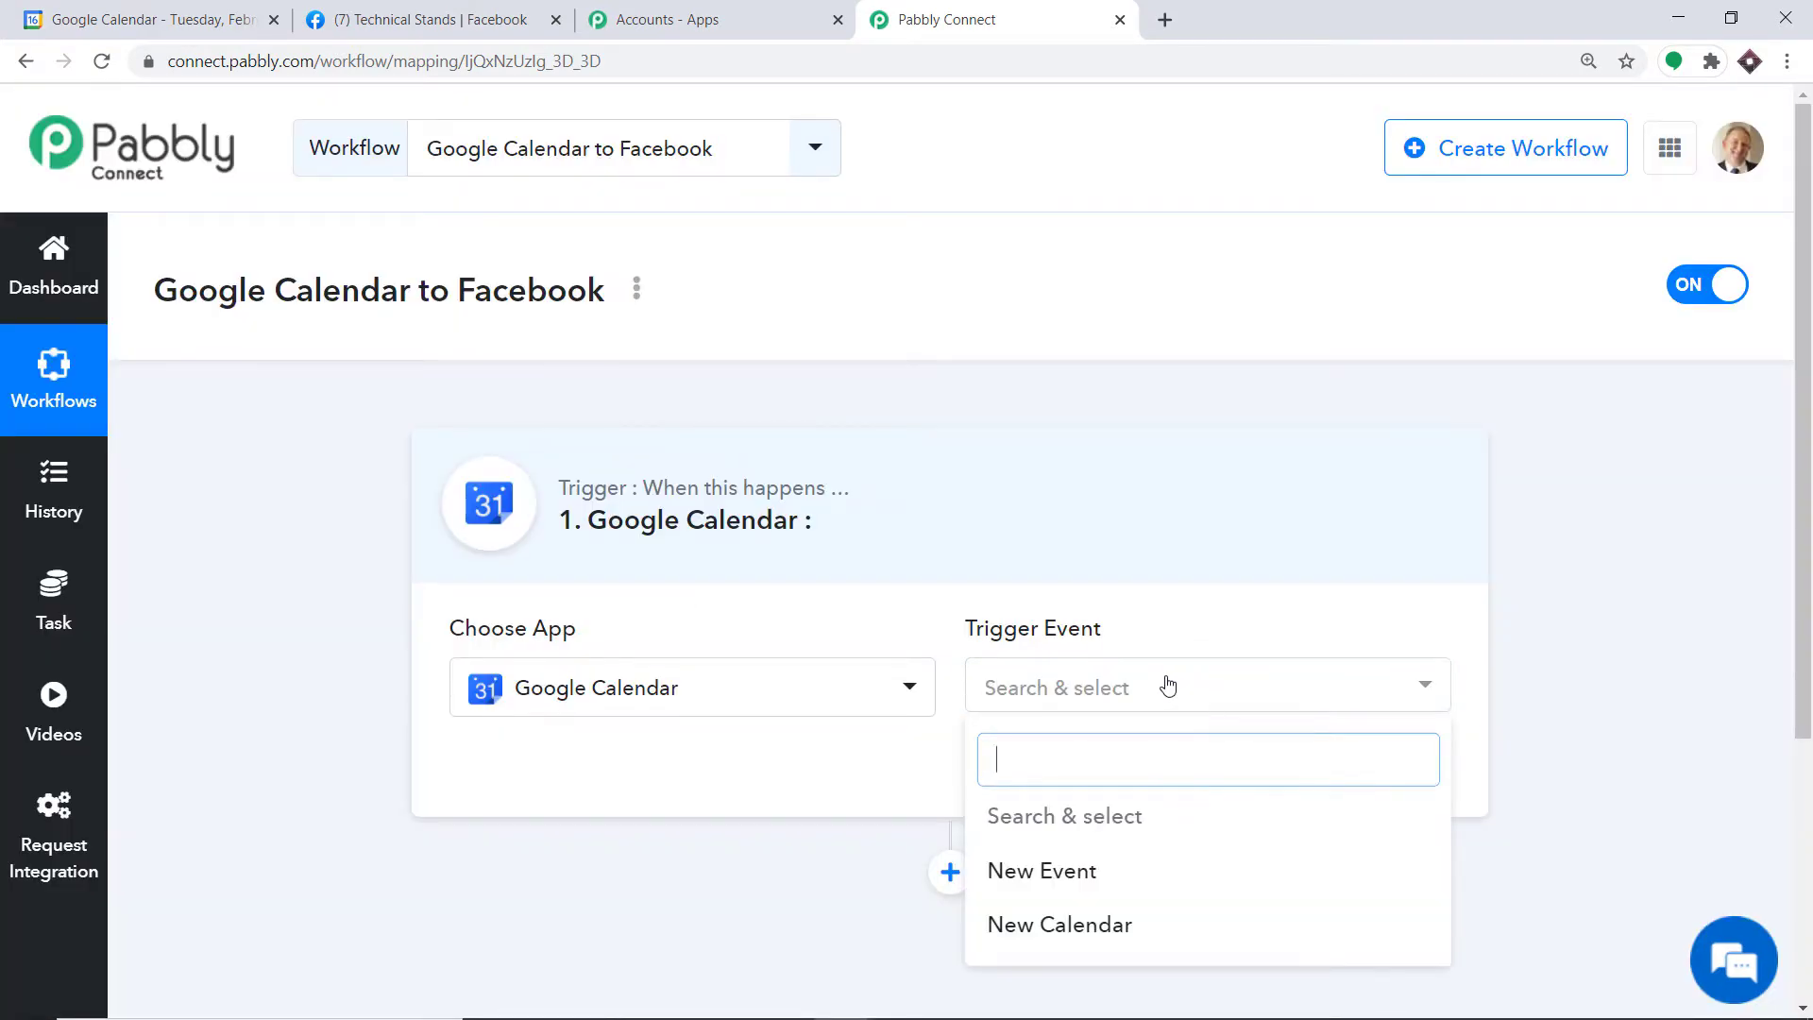
left_click(1042, 867)
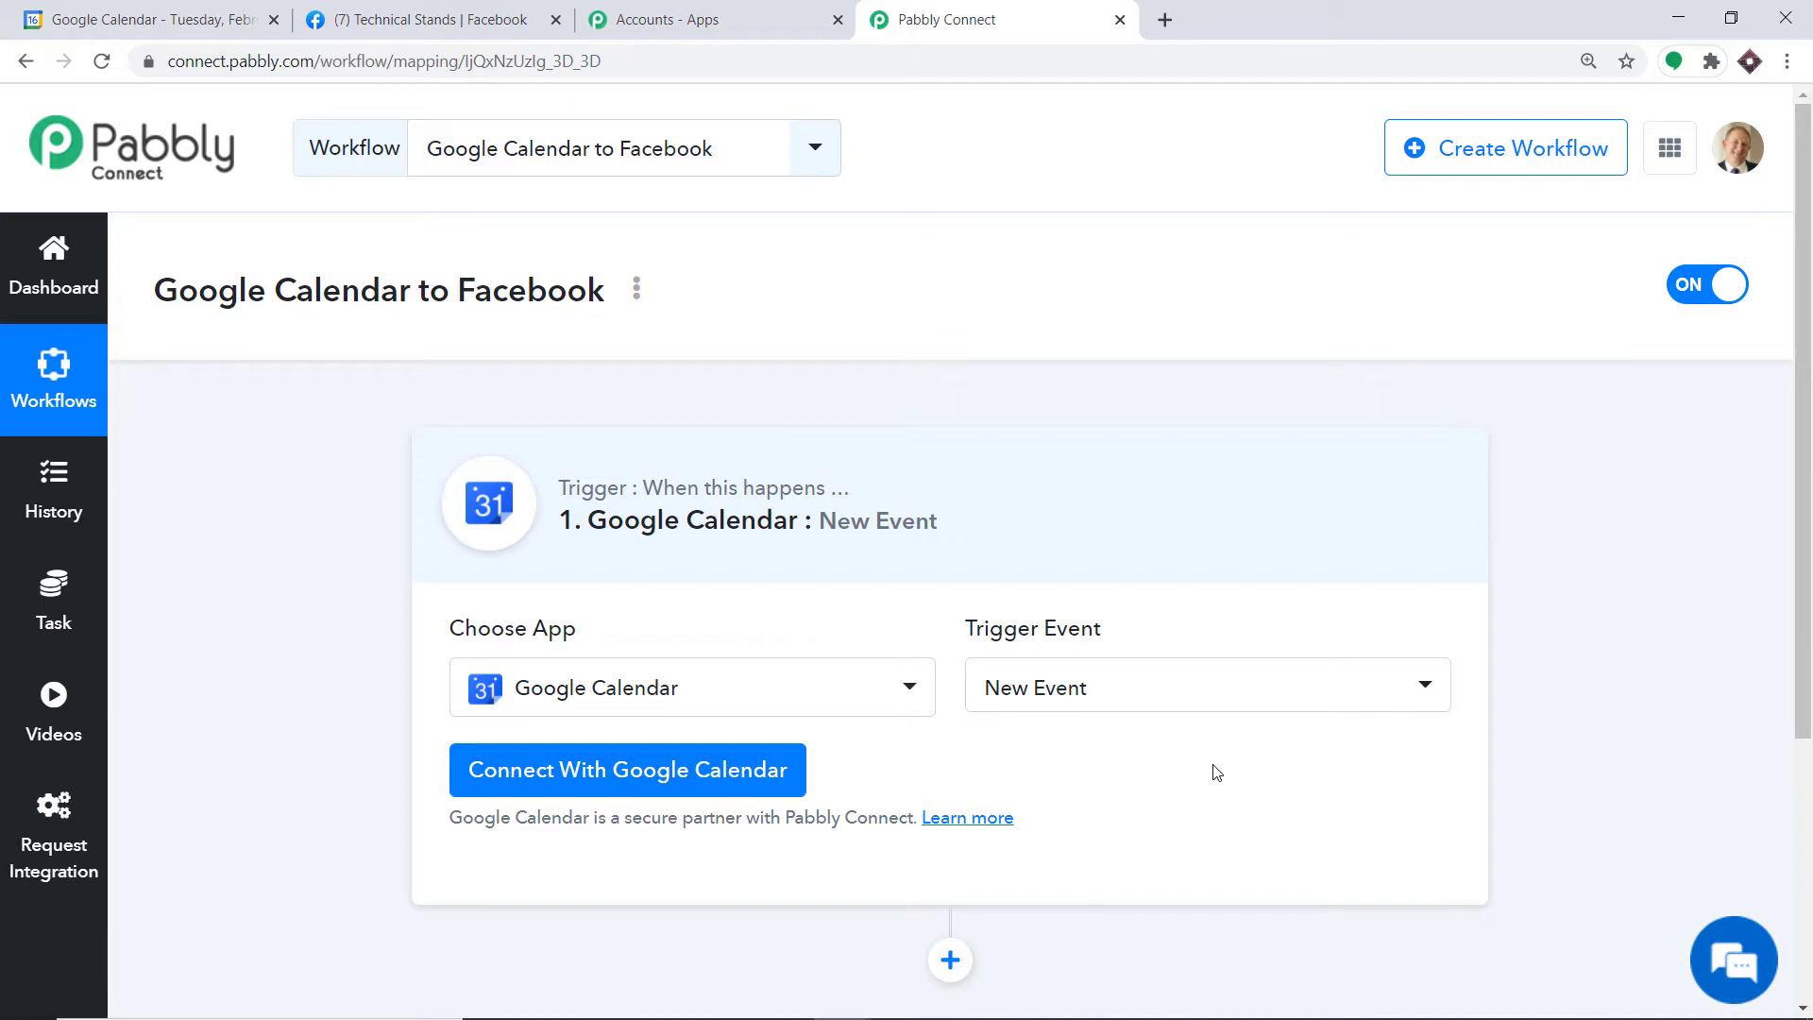
left_click(1121, 696)
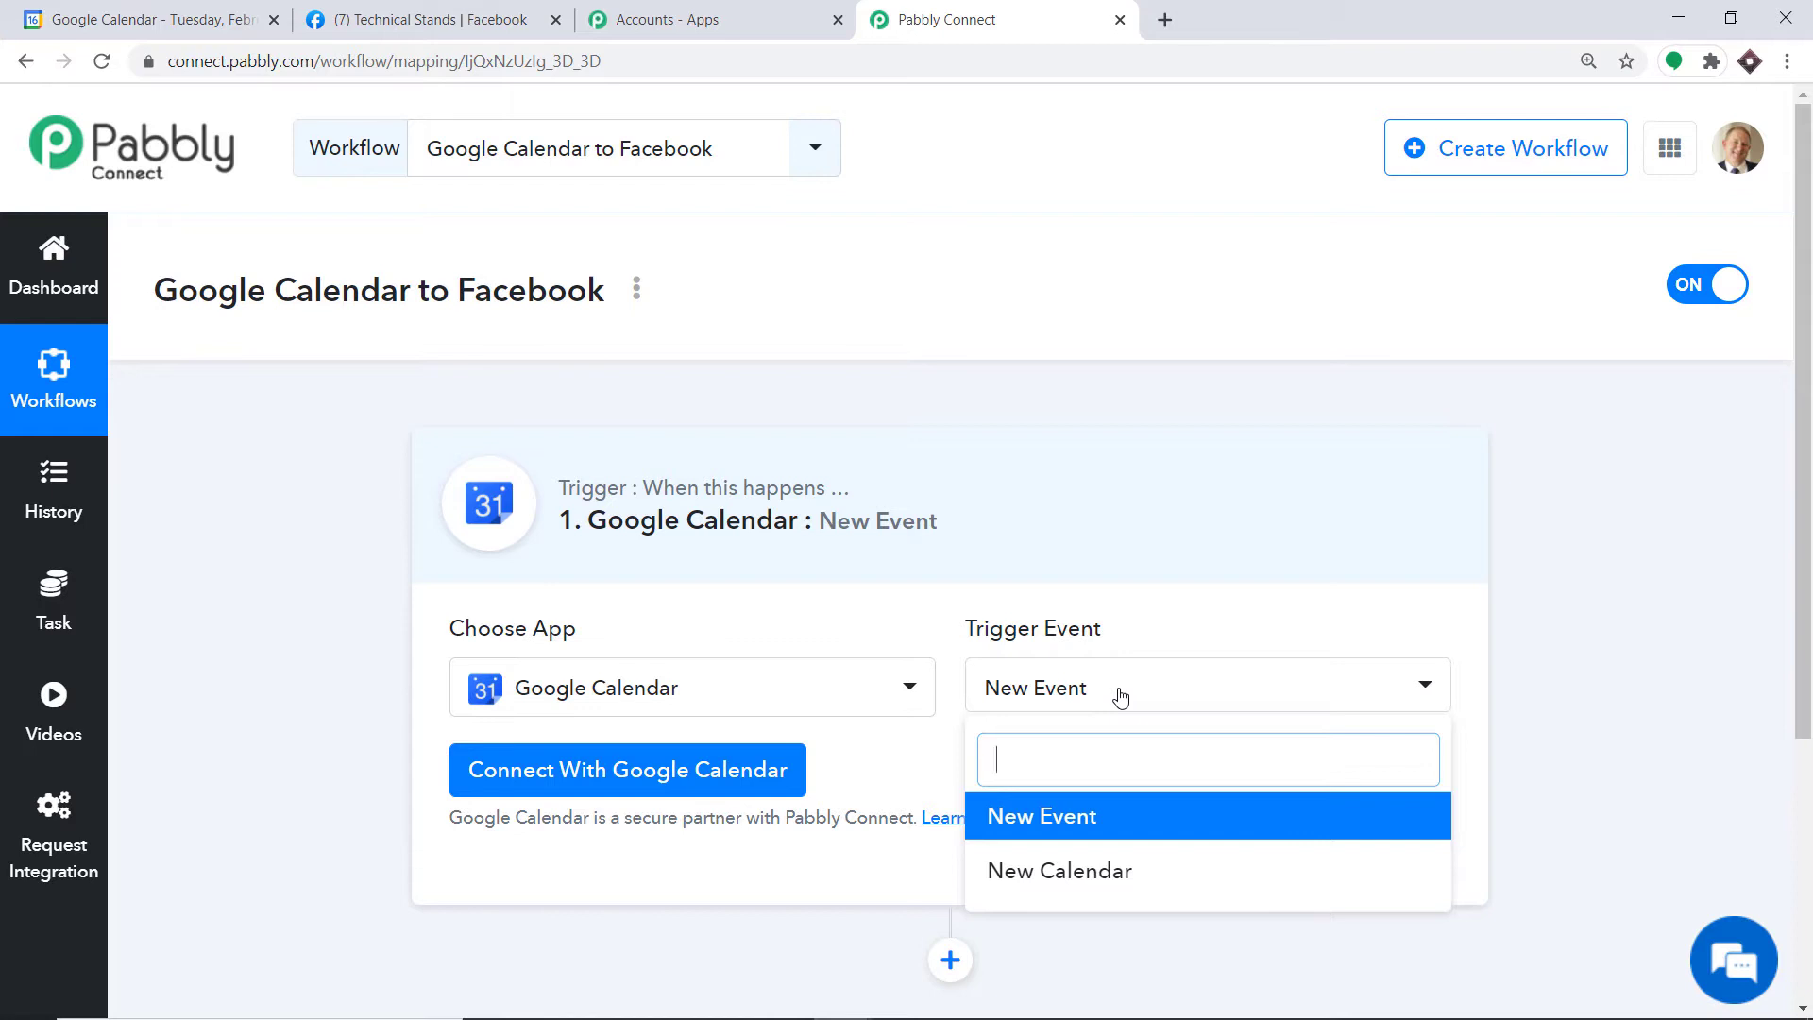
Step: Connect the Google account to Google Calendar and allow Pabbly Connect access to its calendars
left_click(621, 754)
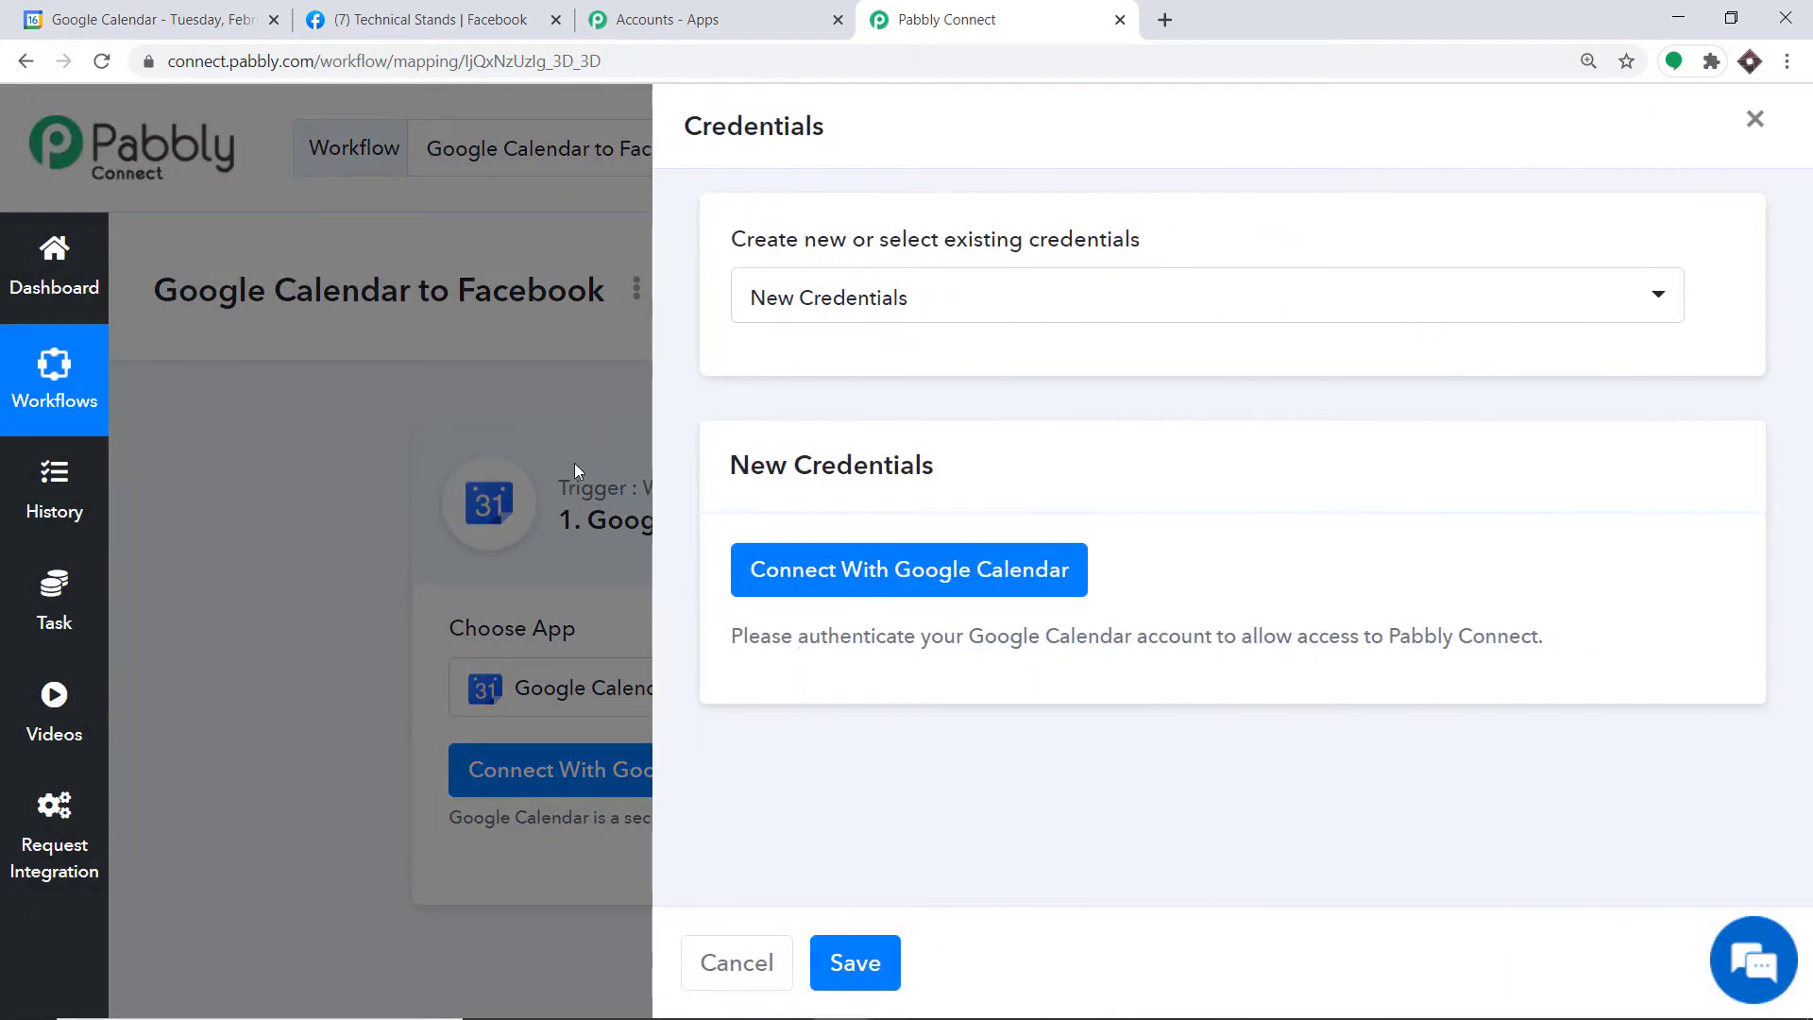
left_click(900, 575)
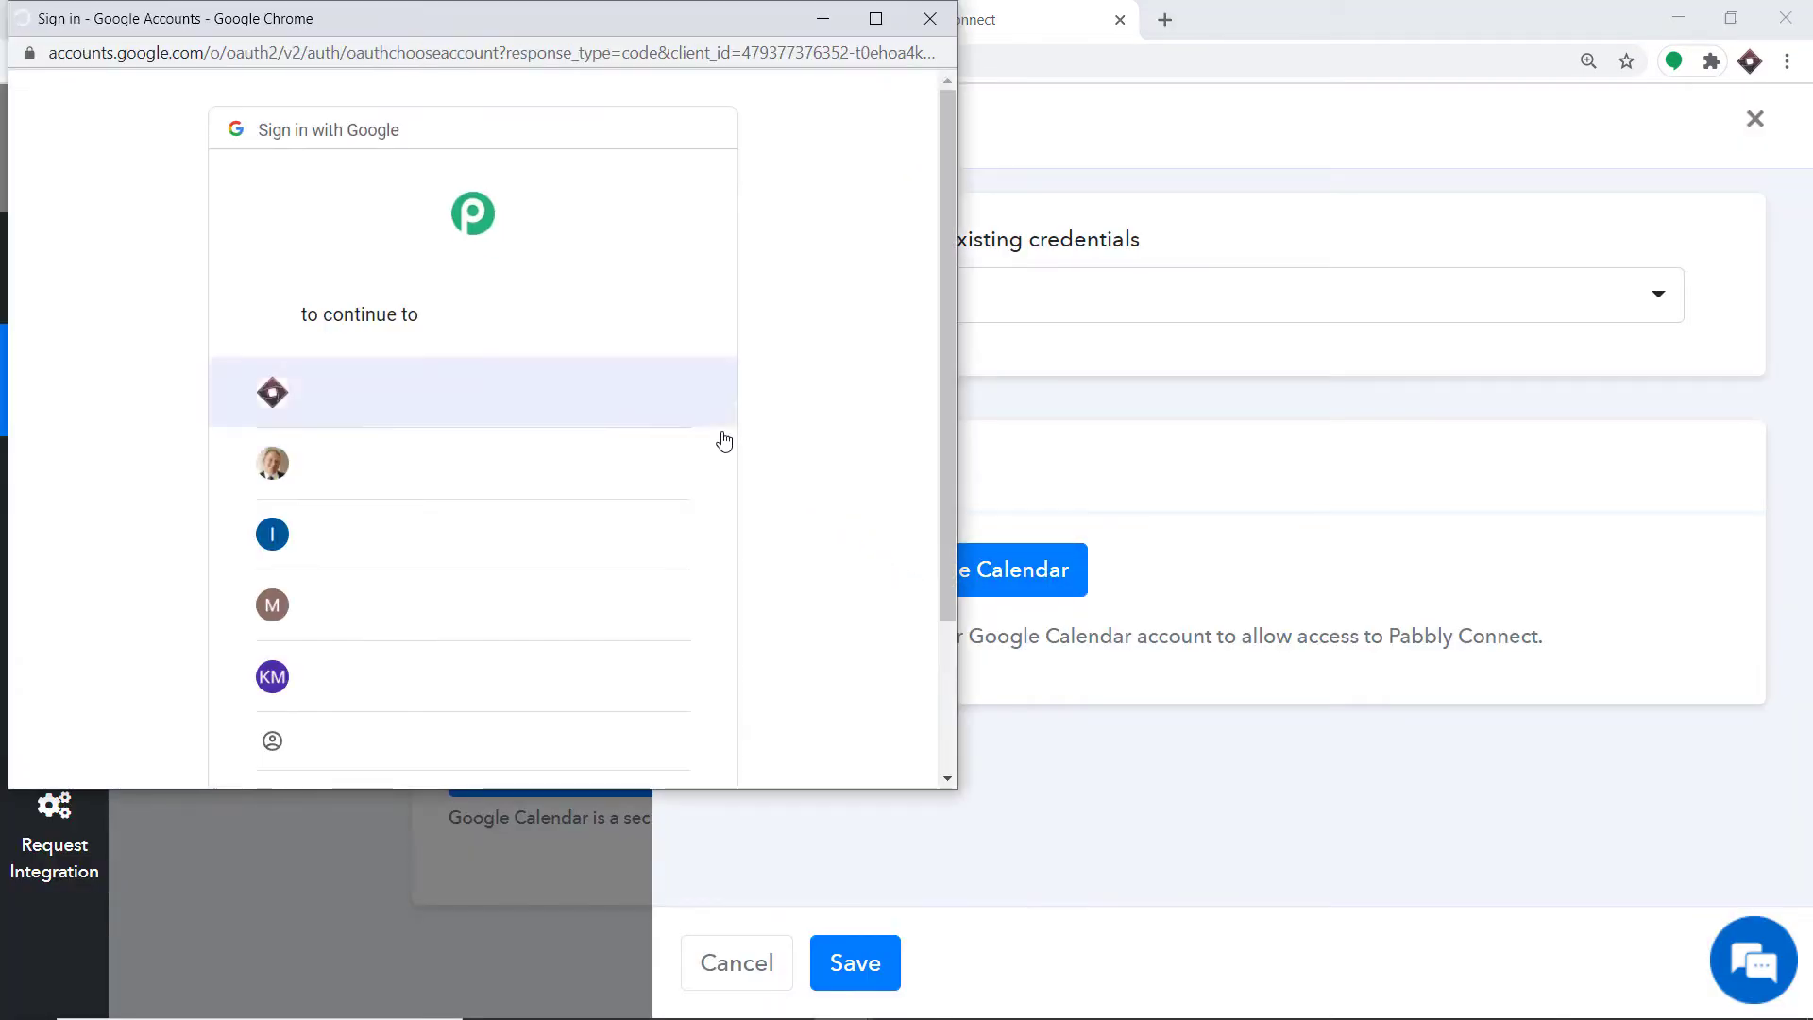
left_click_drag(550, 23, 1488, 66)
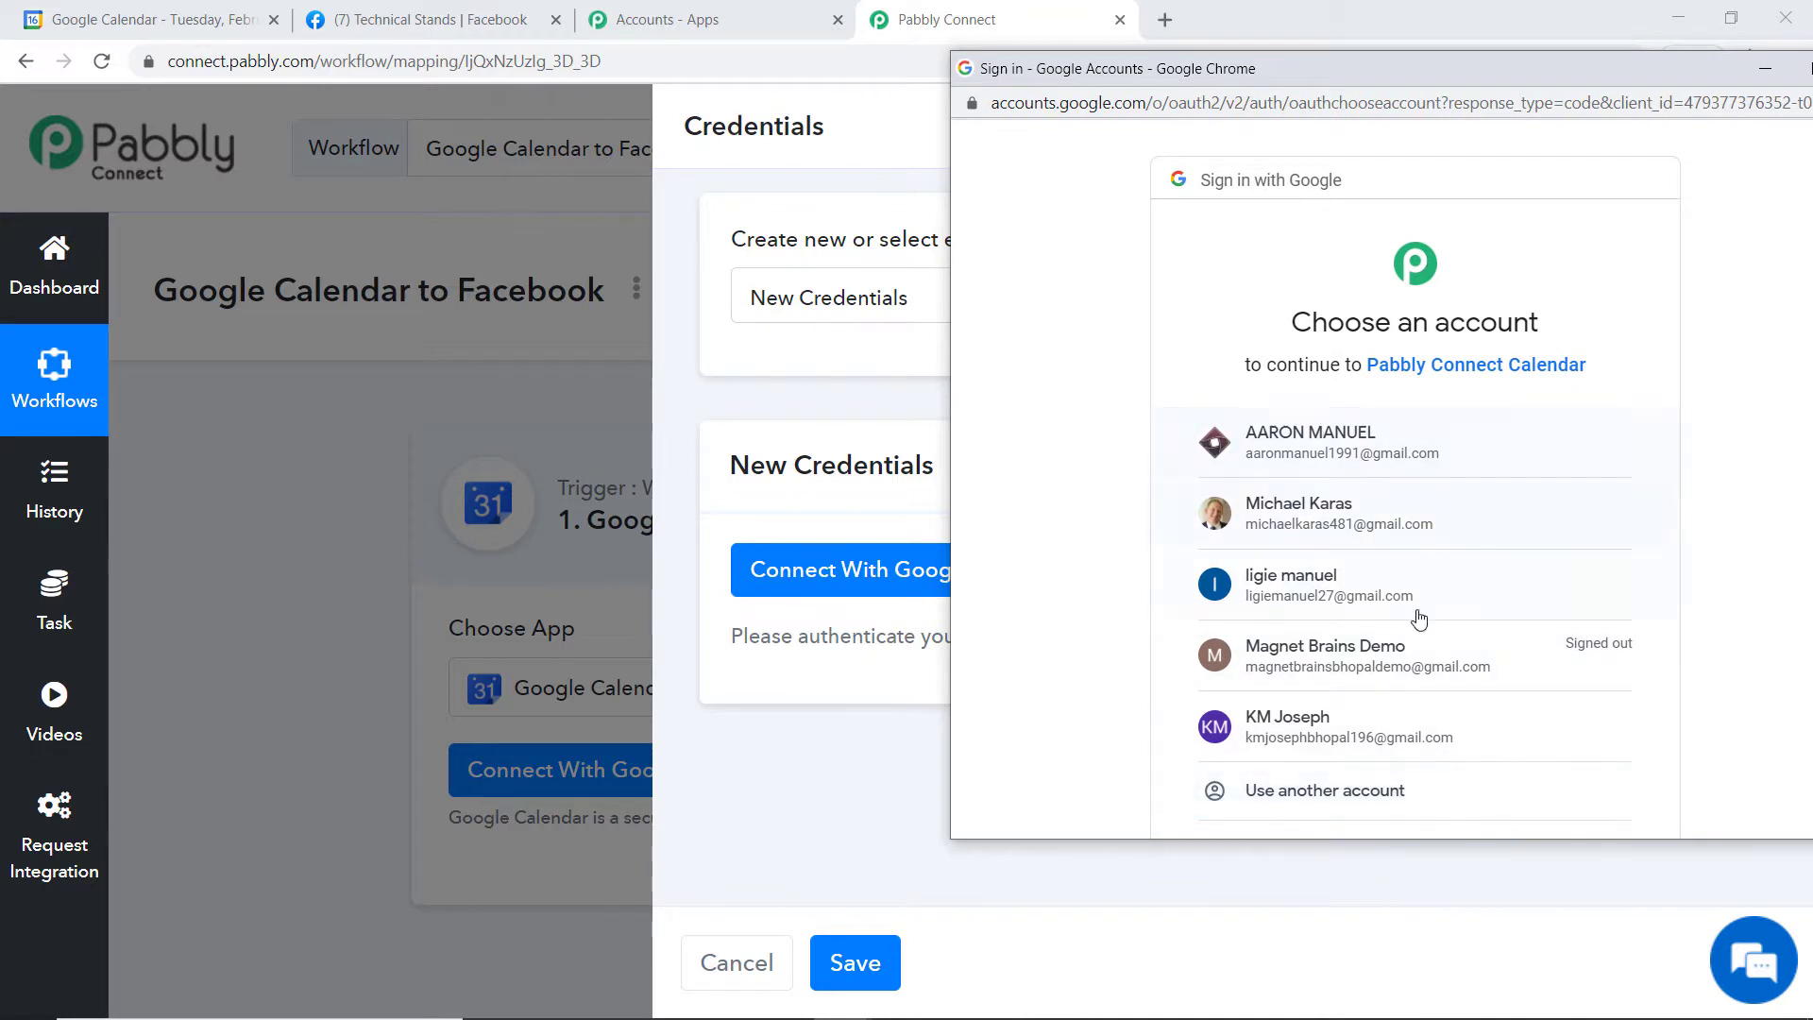
left_click(1297, 449)
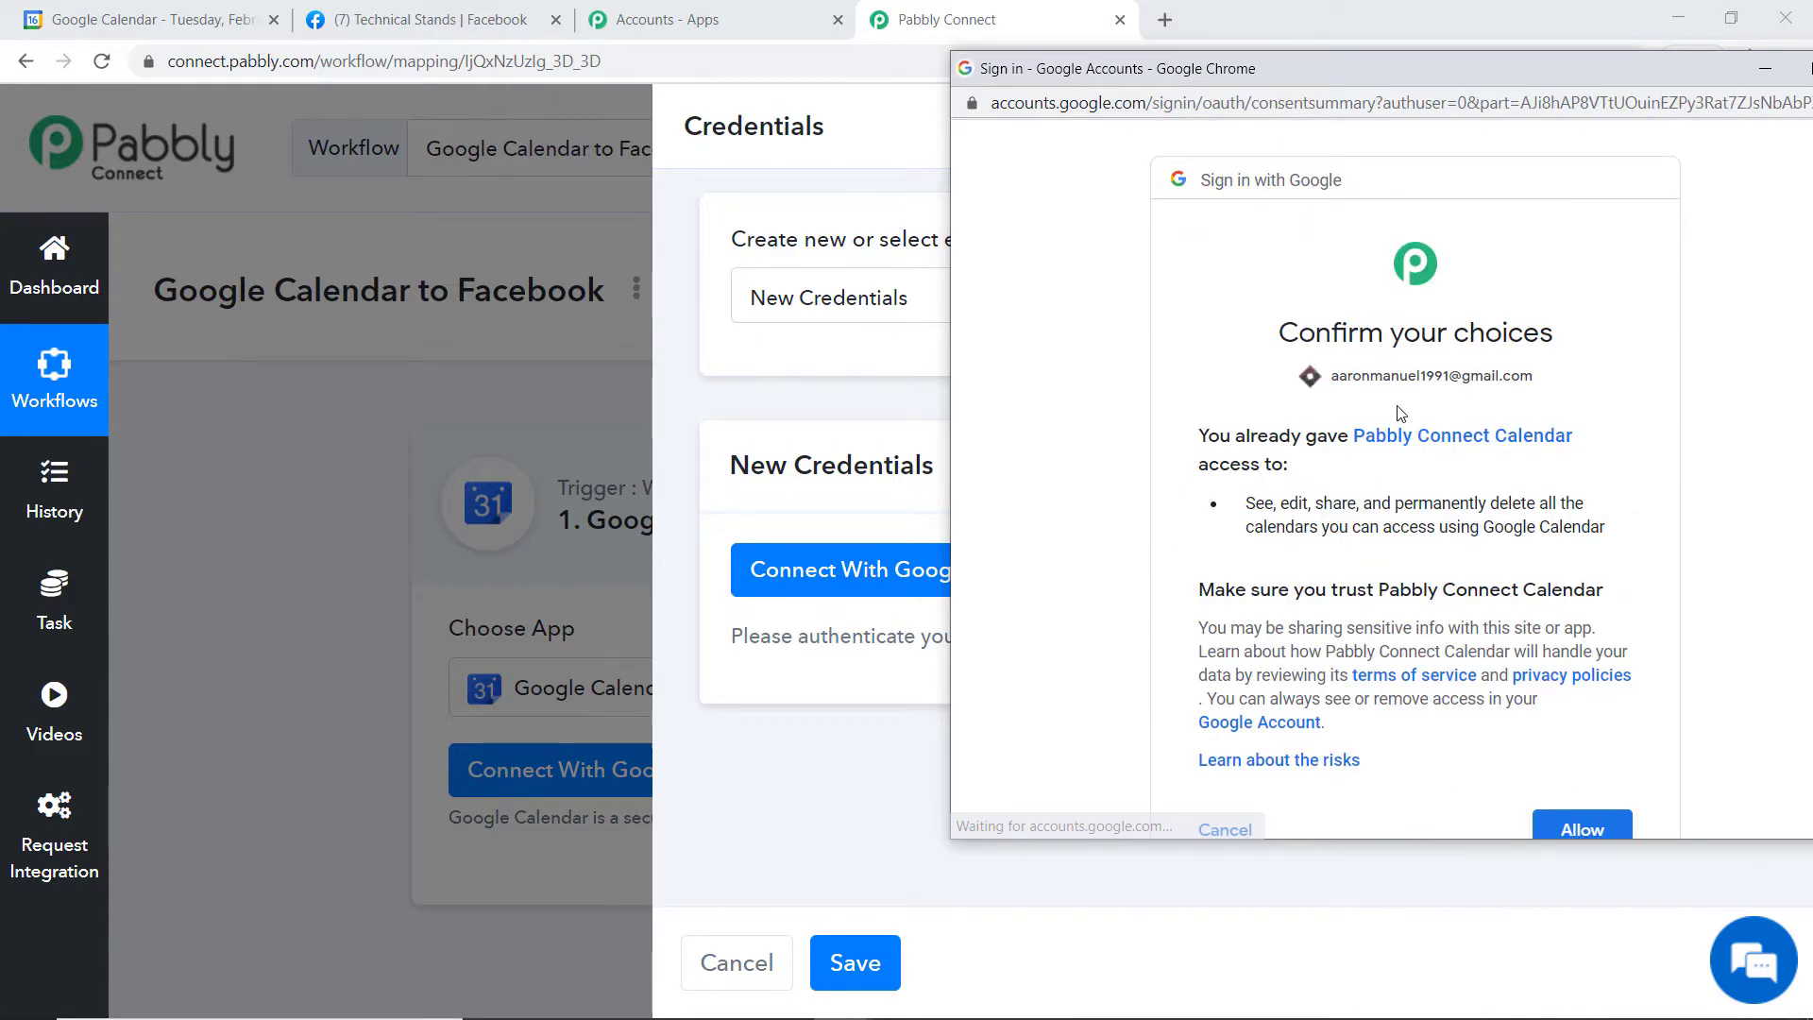
scroll(1383, 411, "down", 2)
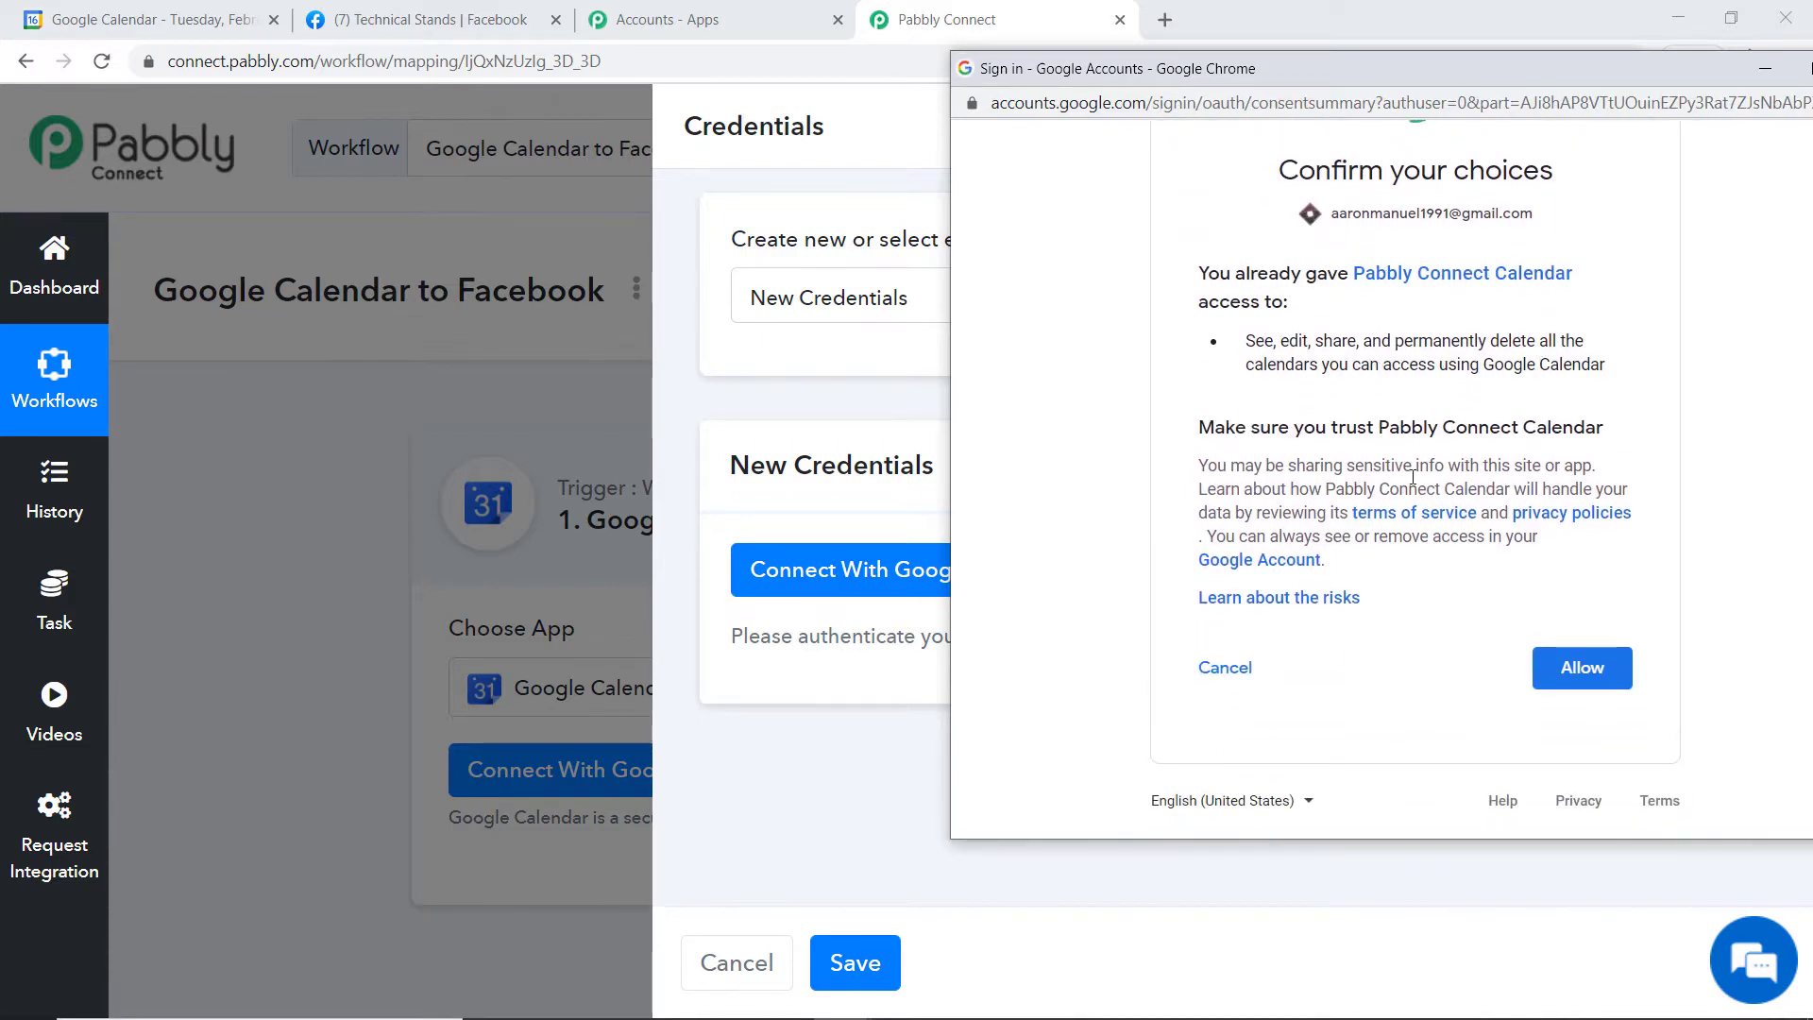
left_click(1583, 668)
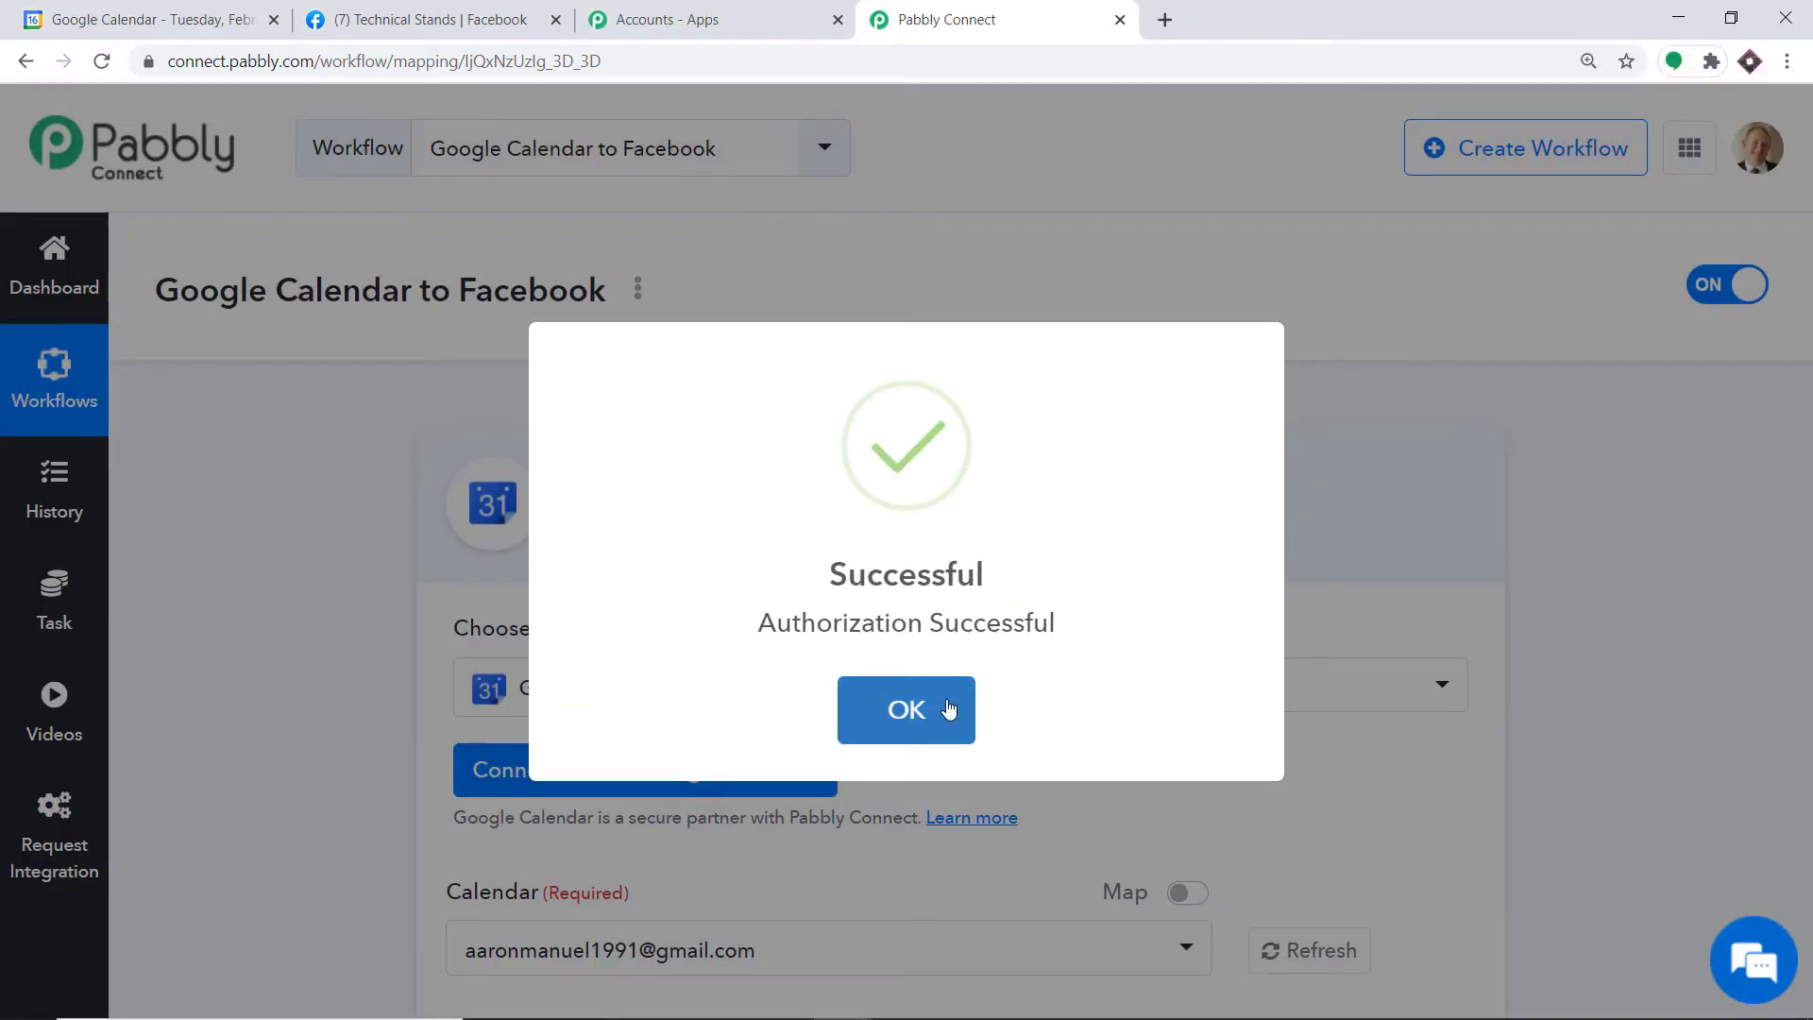
left_click(949, 708)
scroll(958, 415, "down", 5)
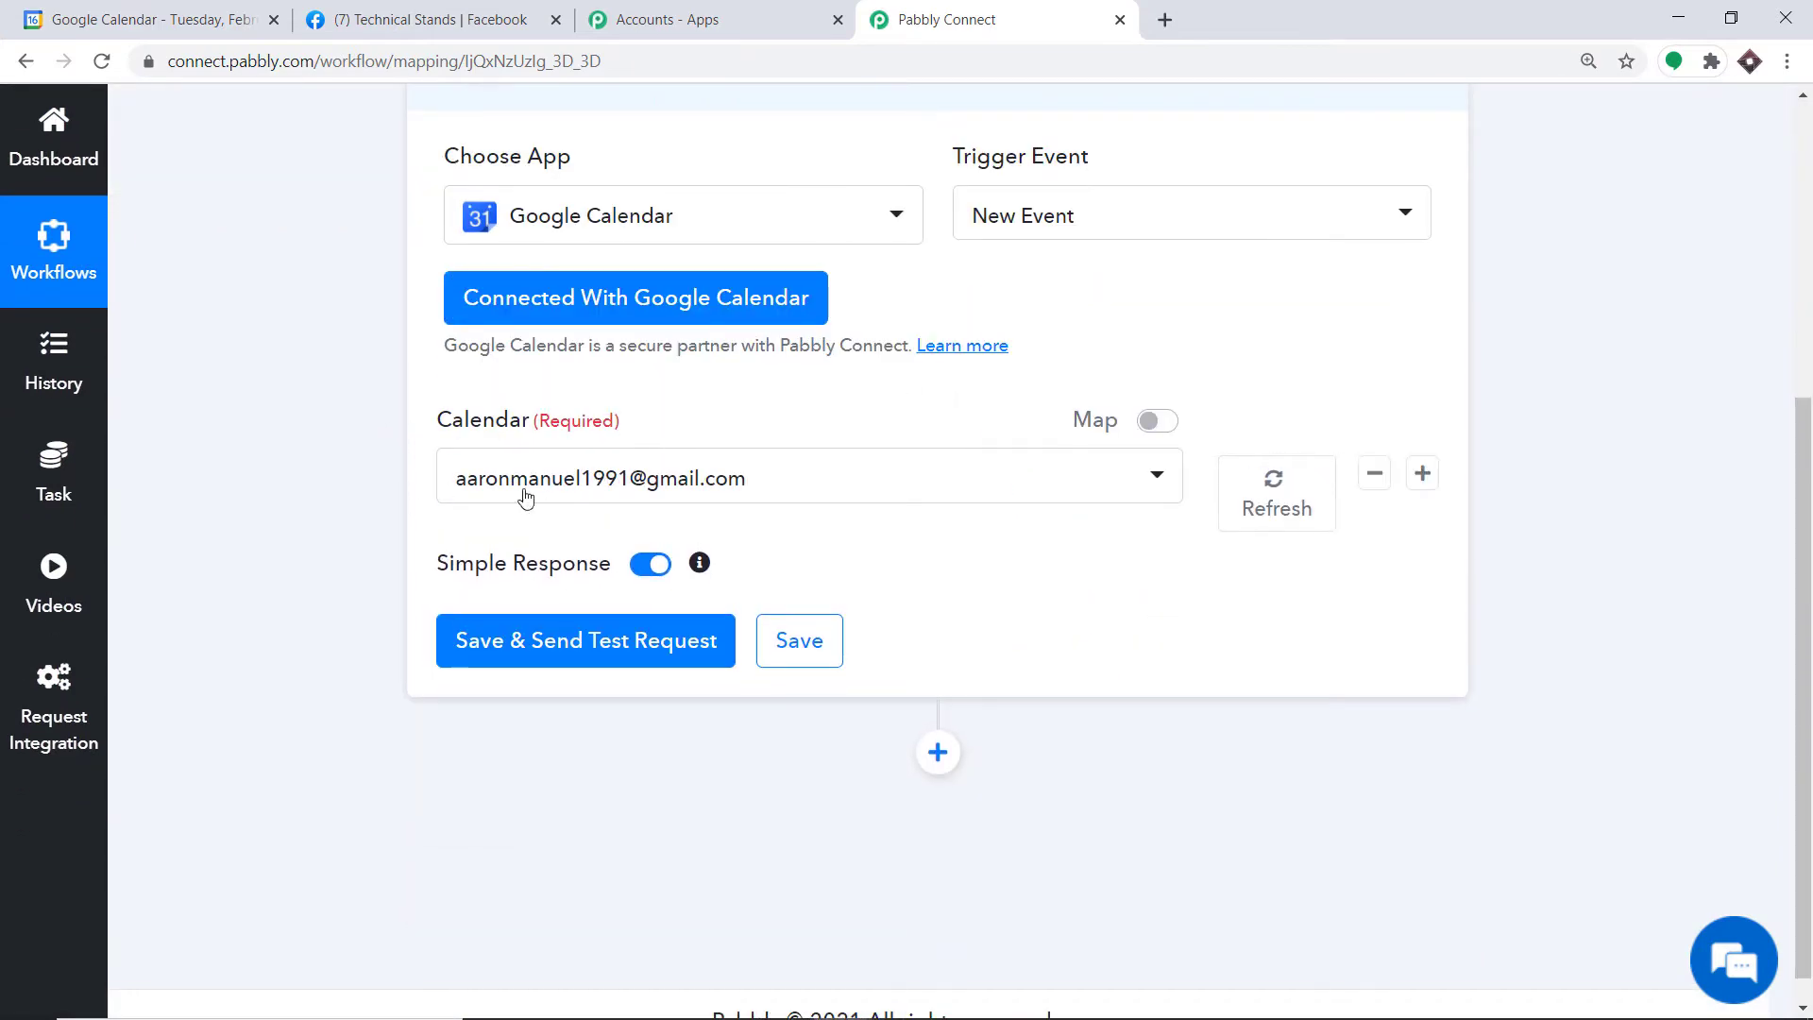
left_click(665, 490)
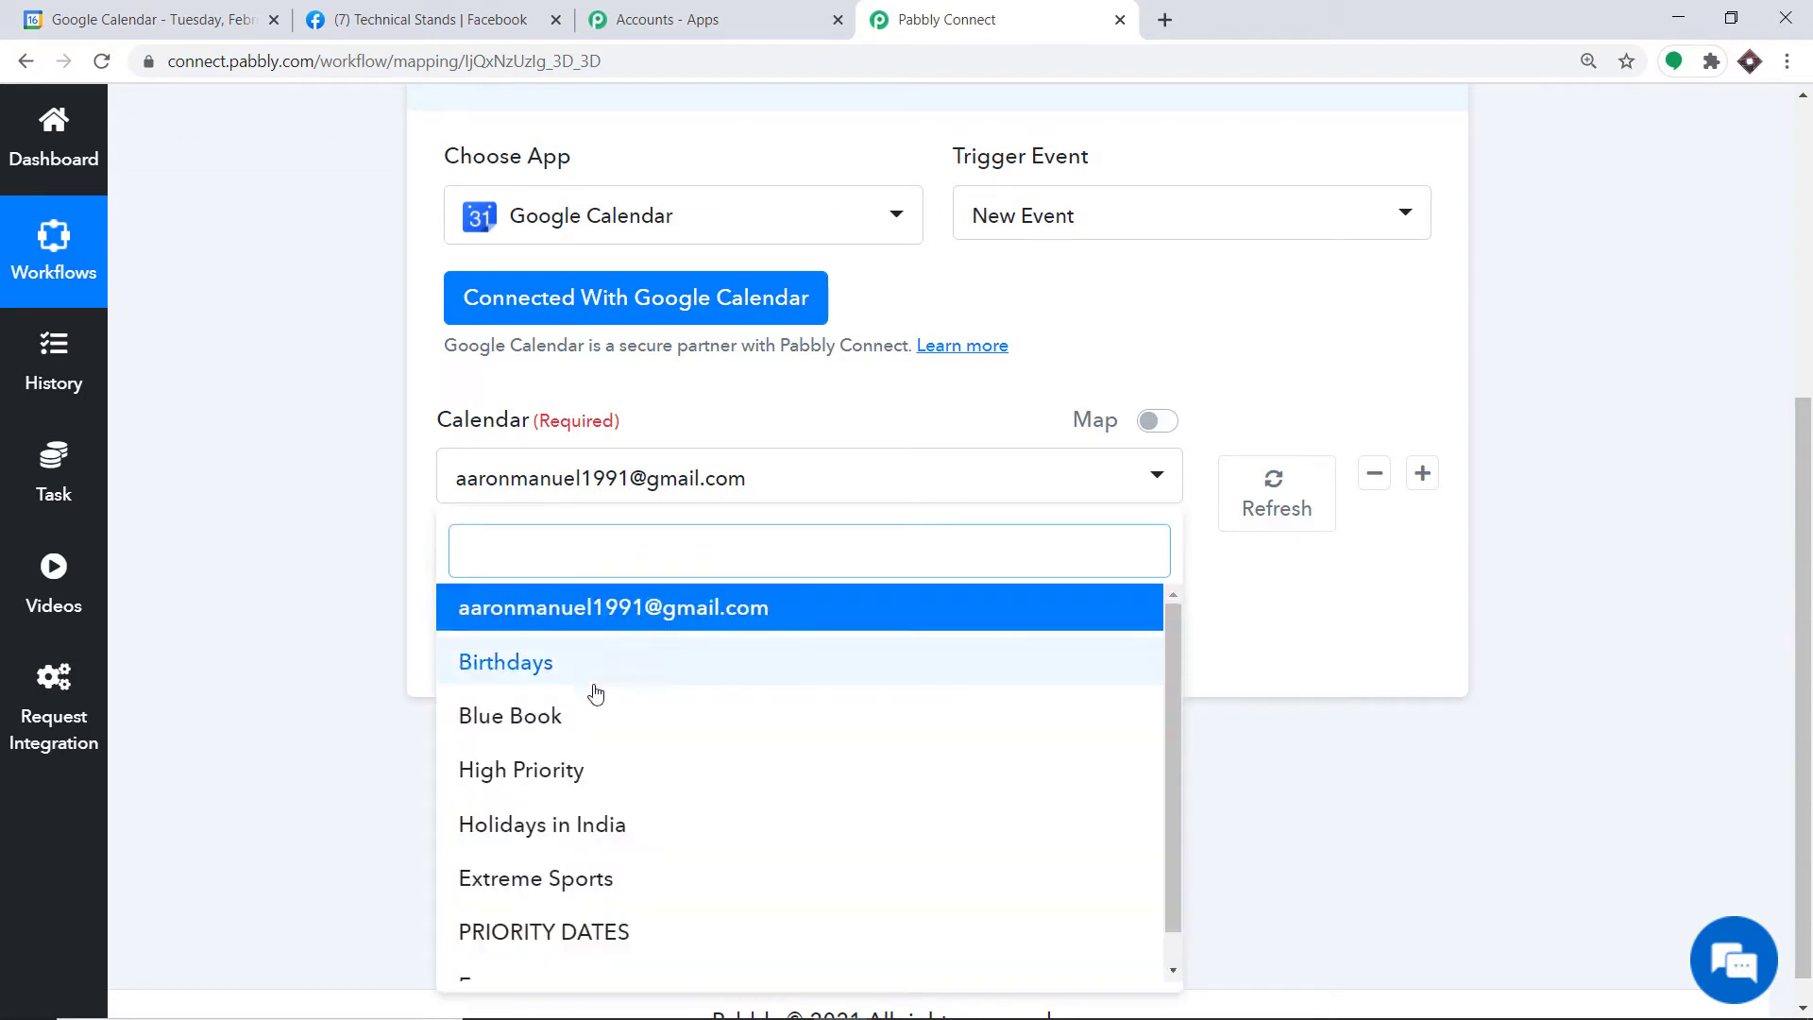
scroll(595, 694, "down", 1)
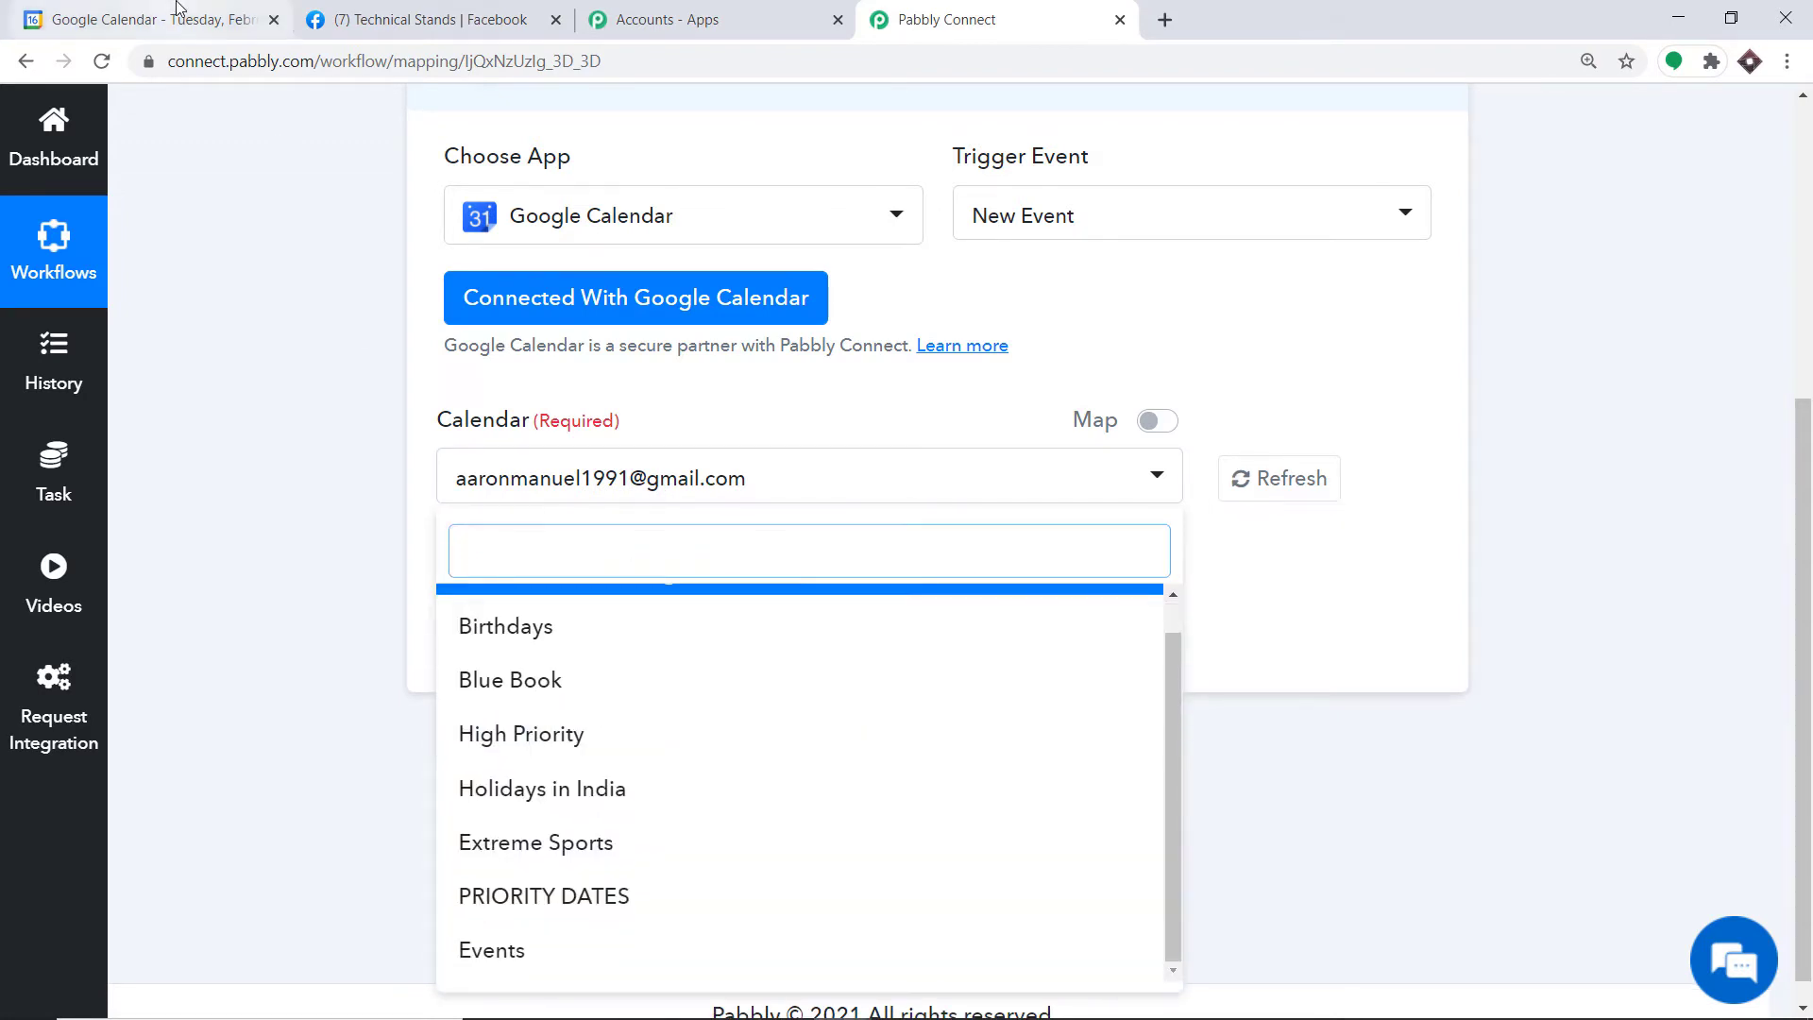
left_click(176, 11)
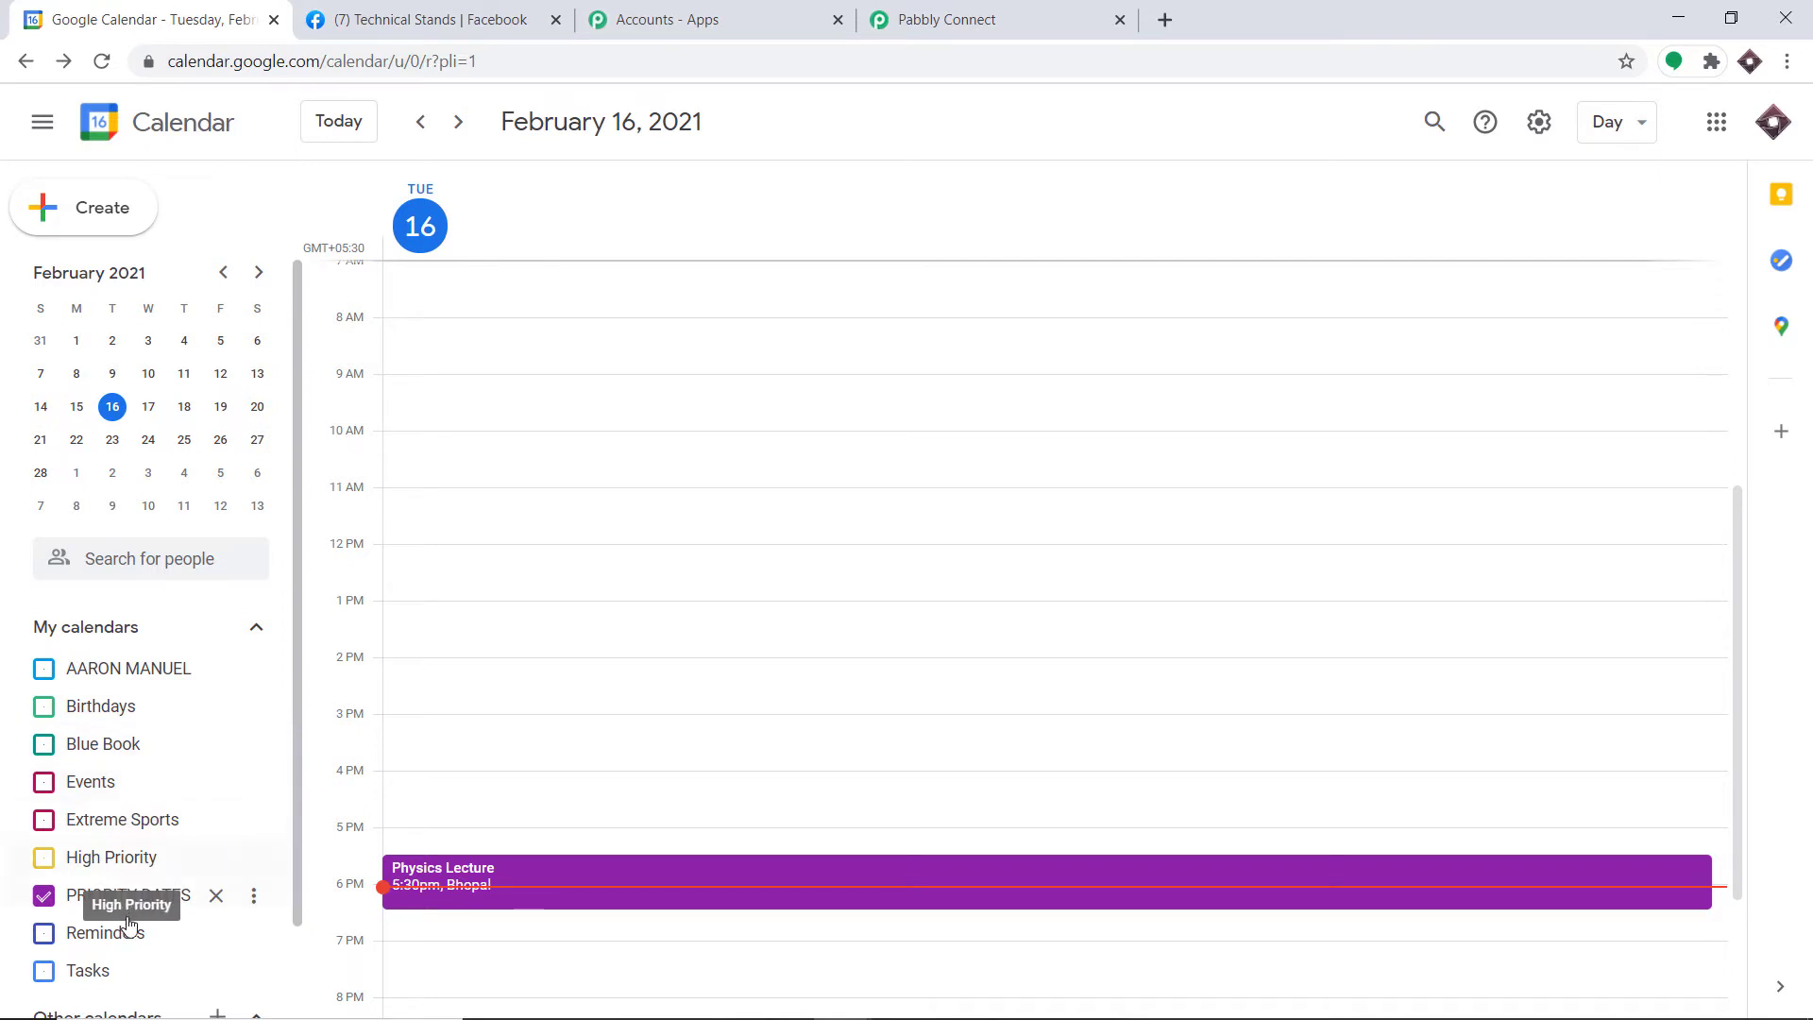
scroll(129, 924, "down", 2)
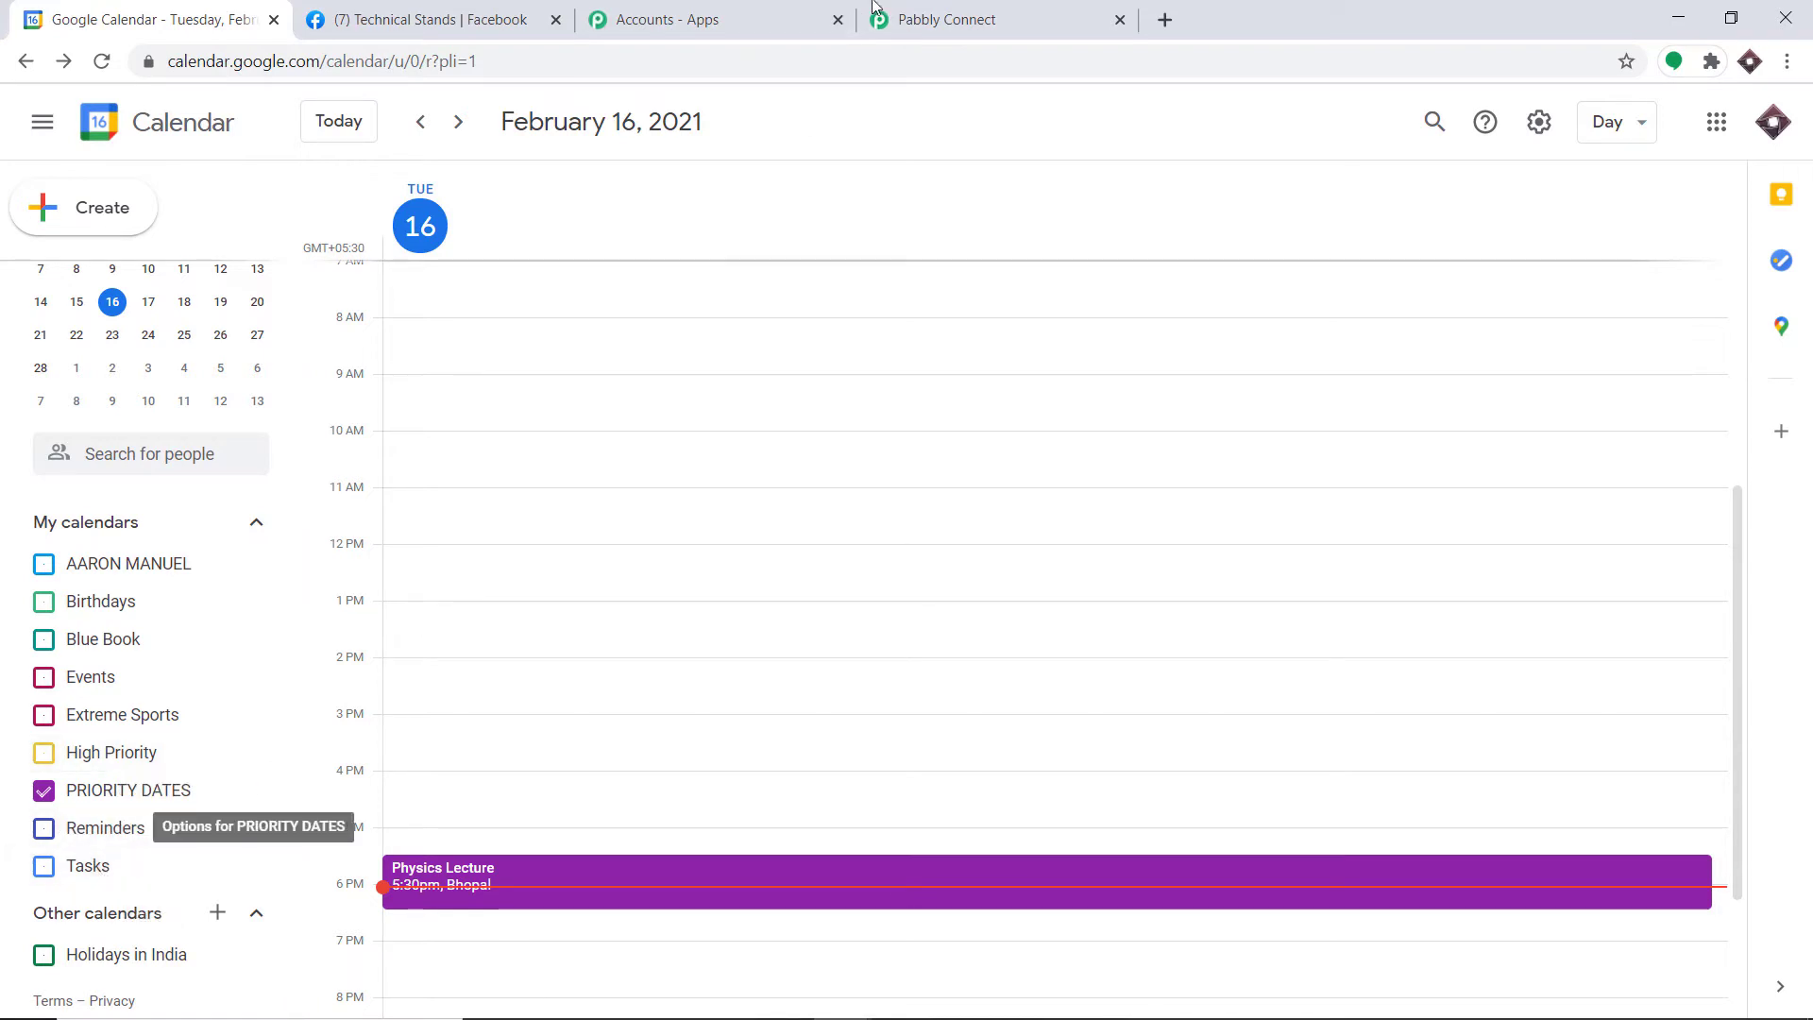
left_click(1028, 11)
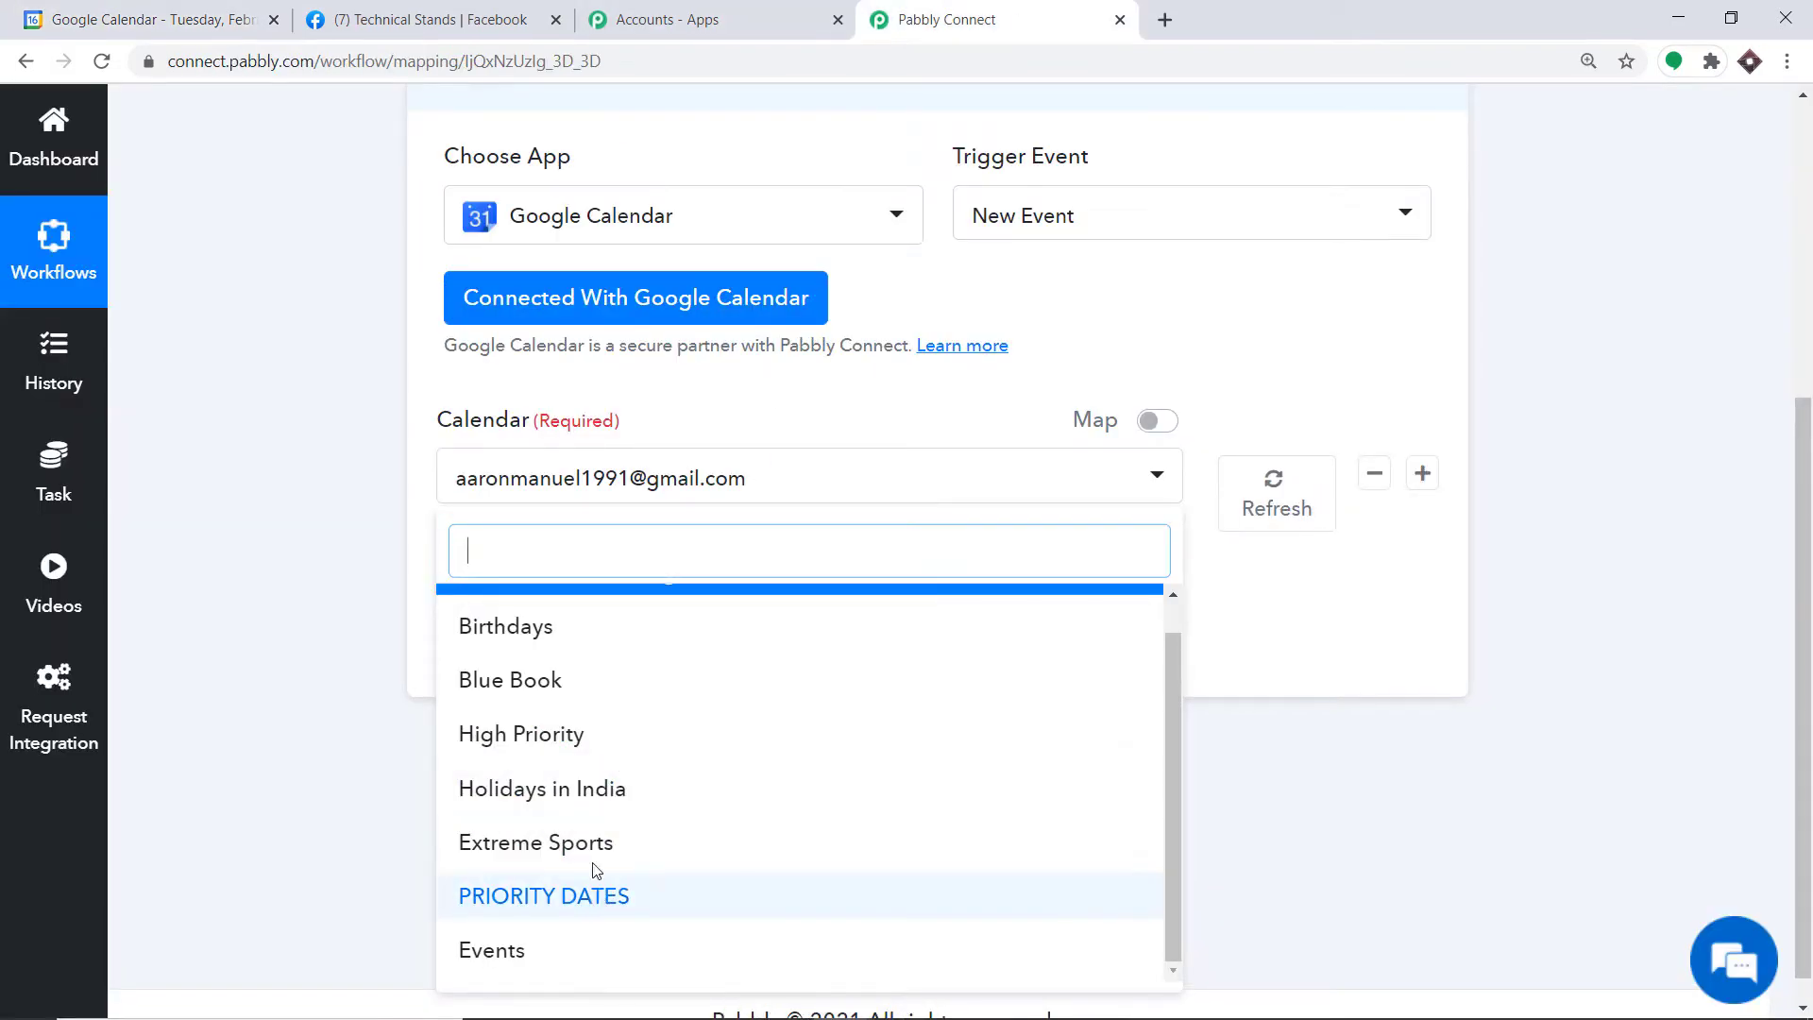
left_click(151, 19)
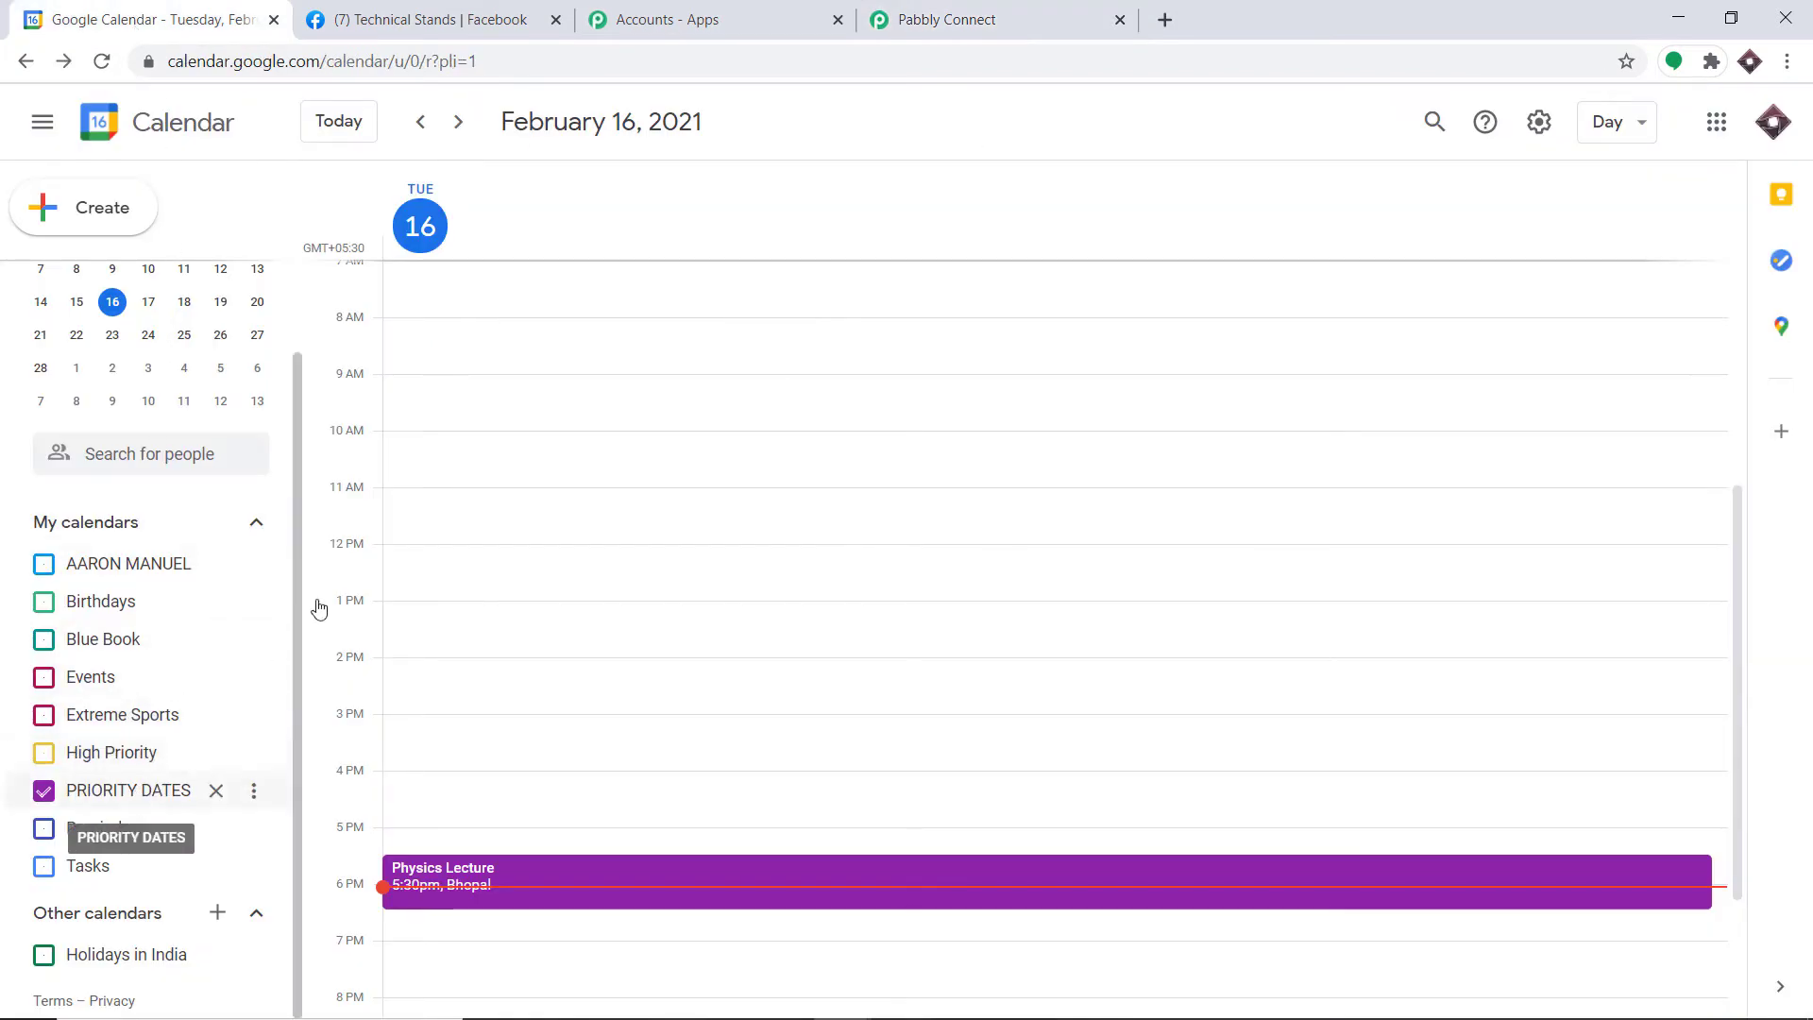
left_click(1028, 11)
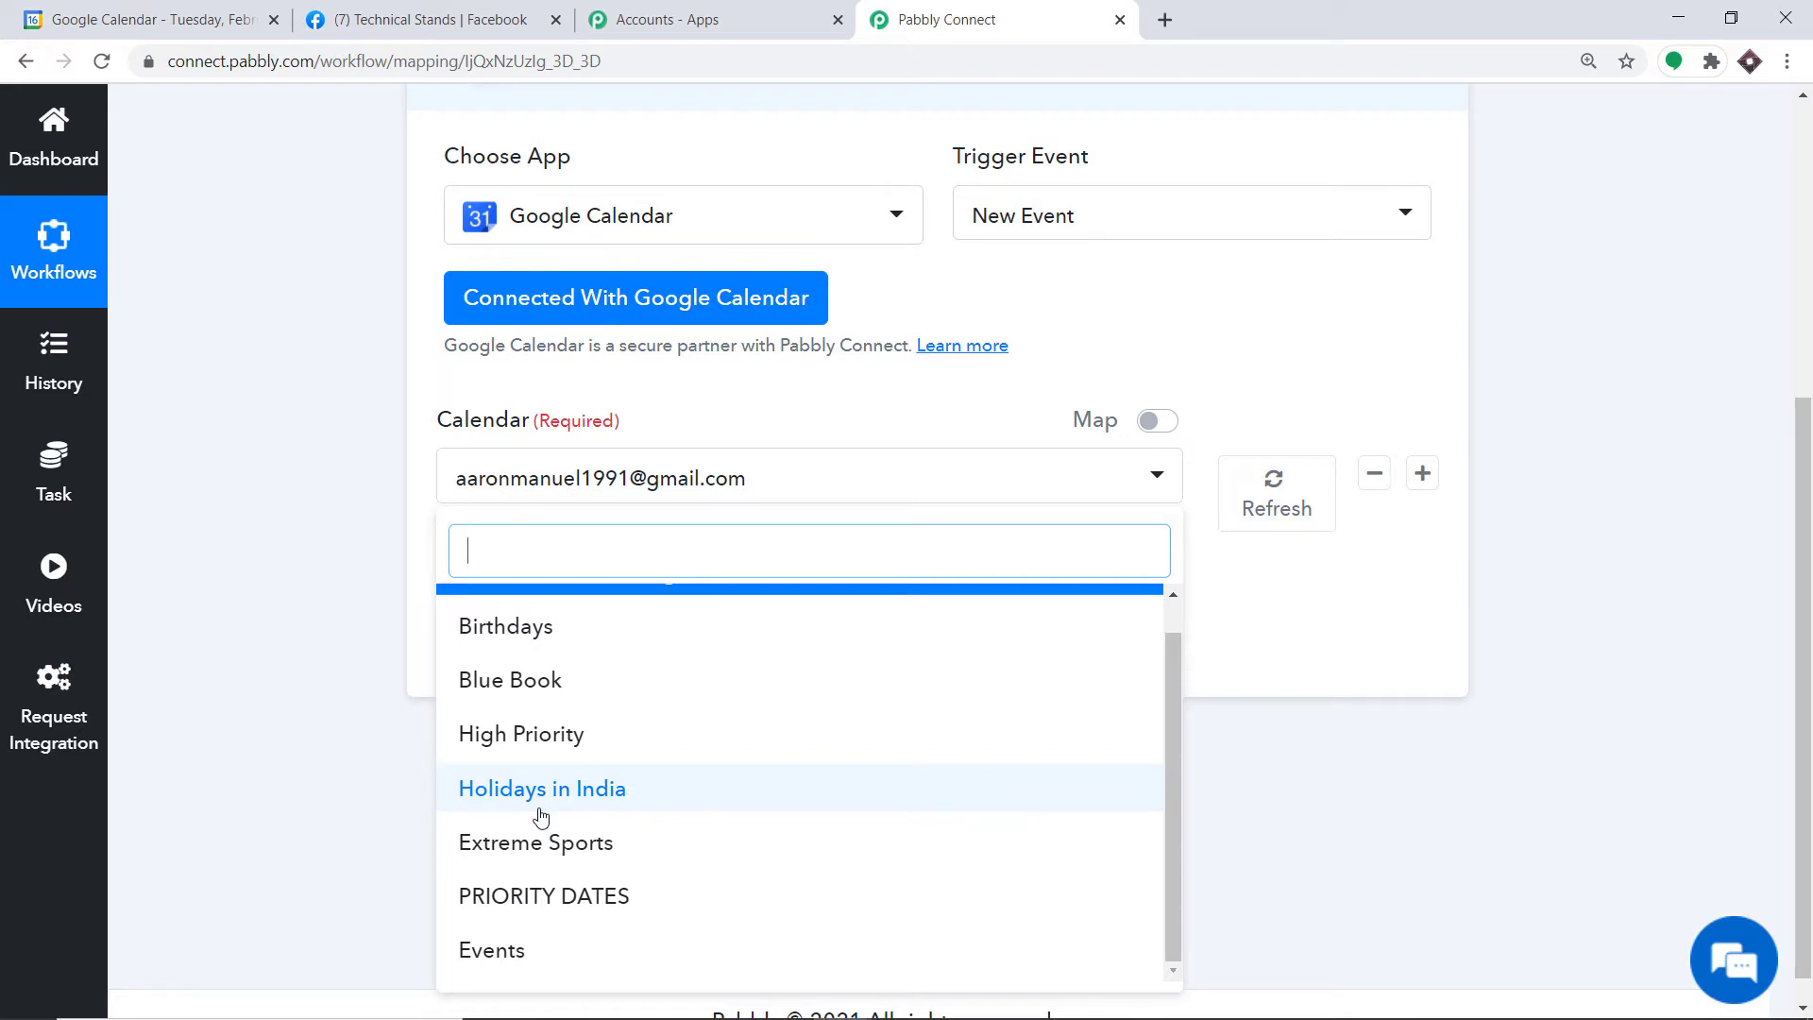
left_click(151, 19)
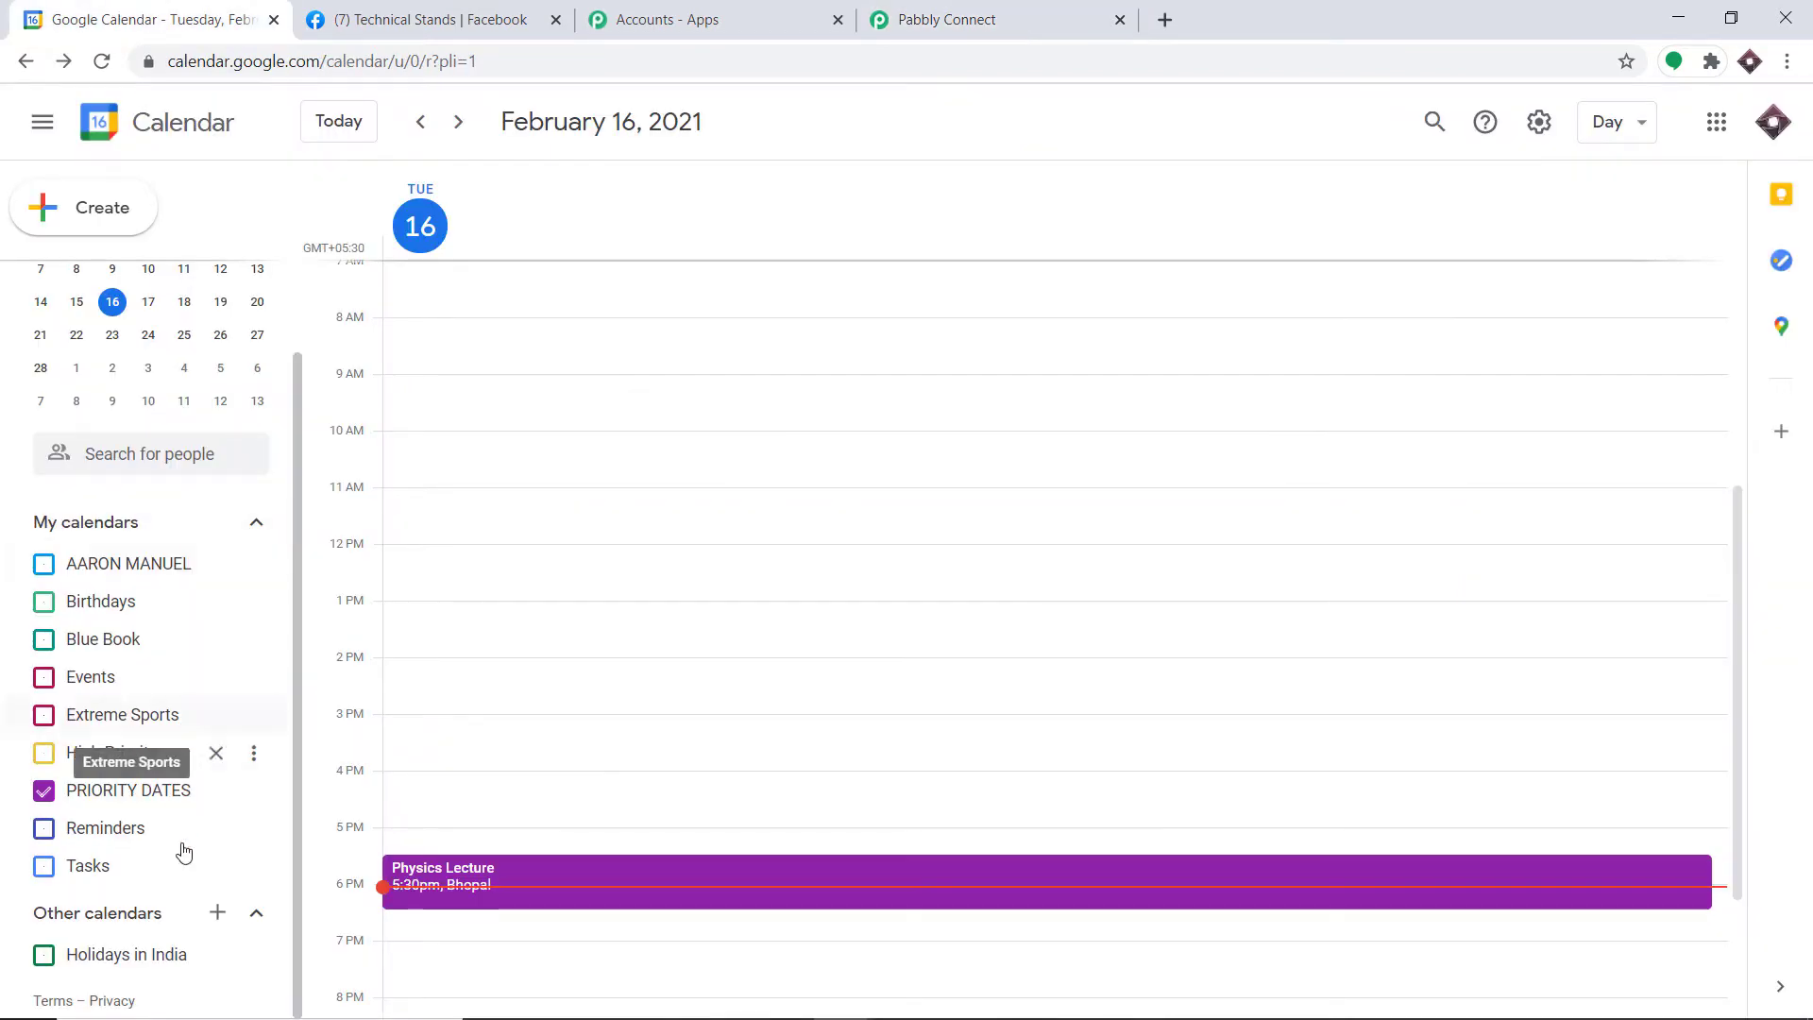
Step: Add a new calendar under Other calendars, naming it 'Important Events', and create it
left_click(218, 912)
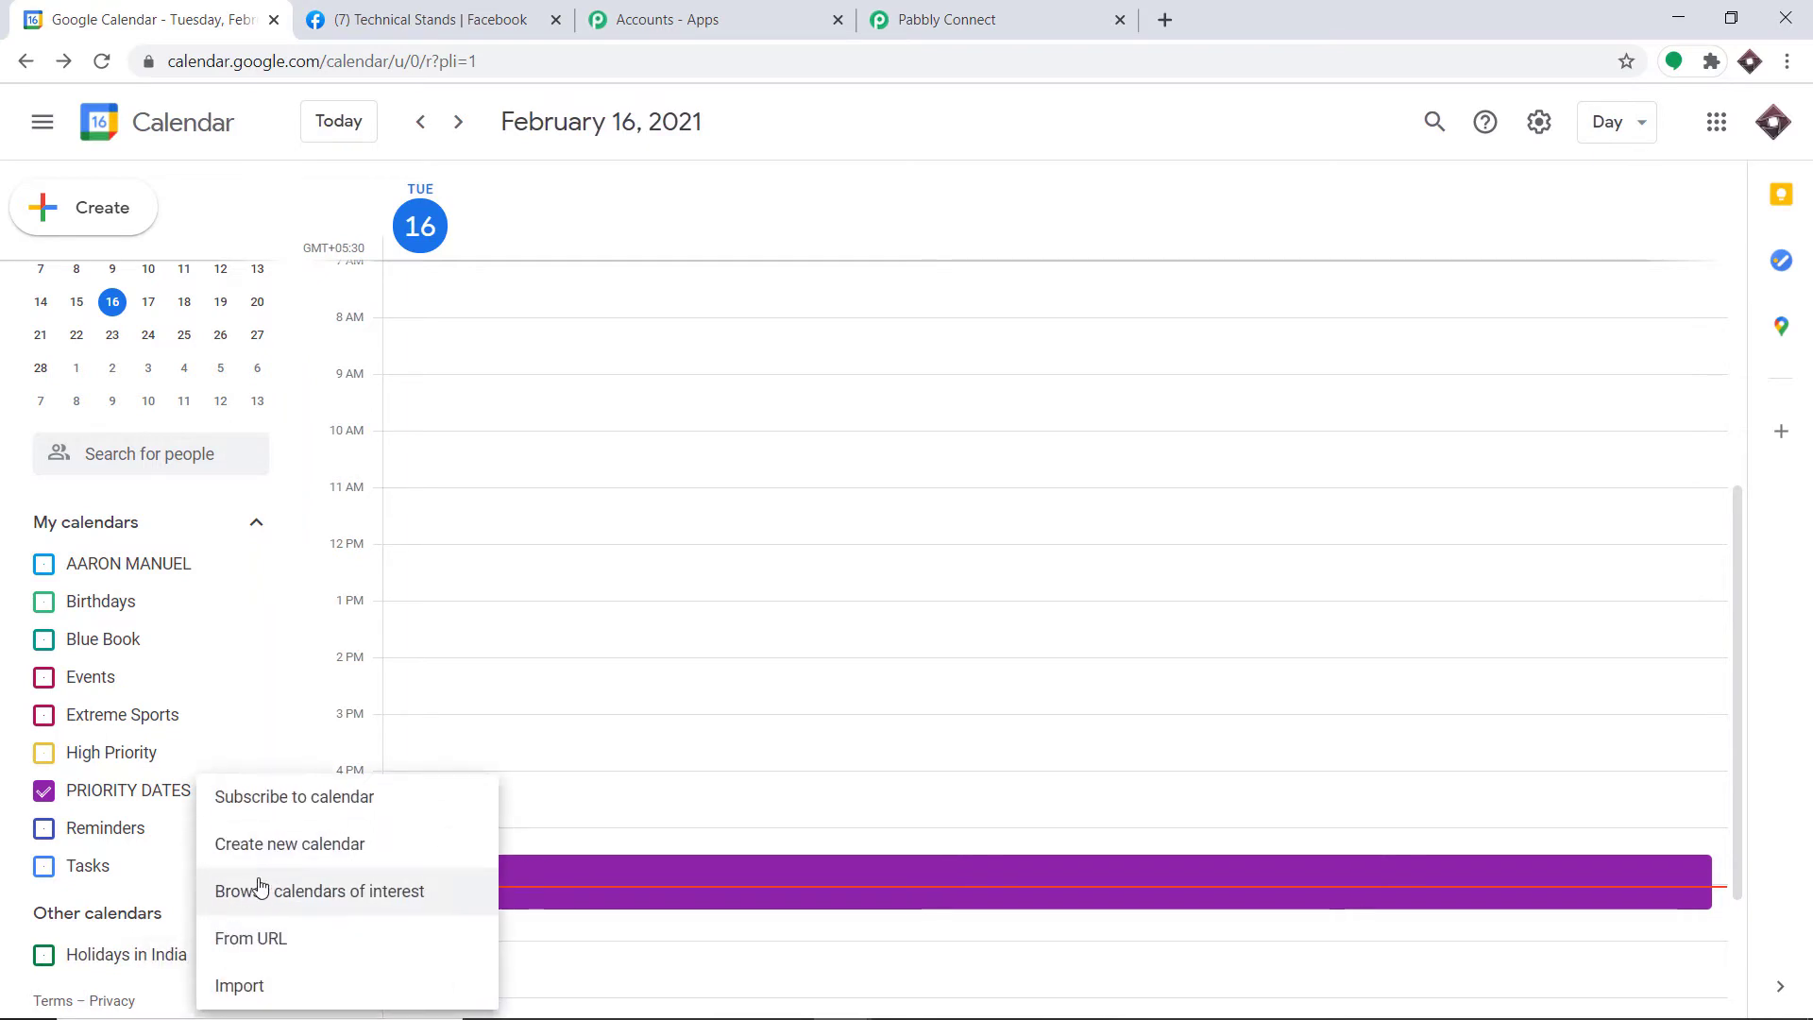
left_click(284, 850)
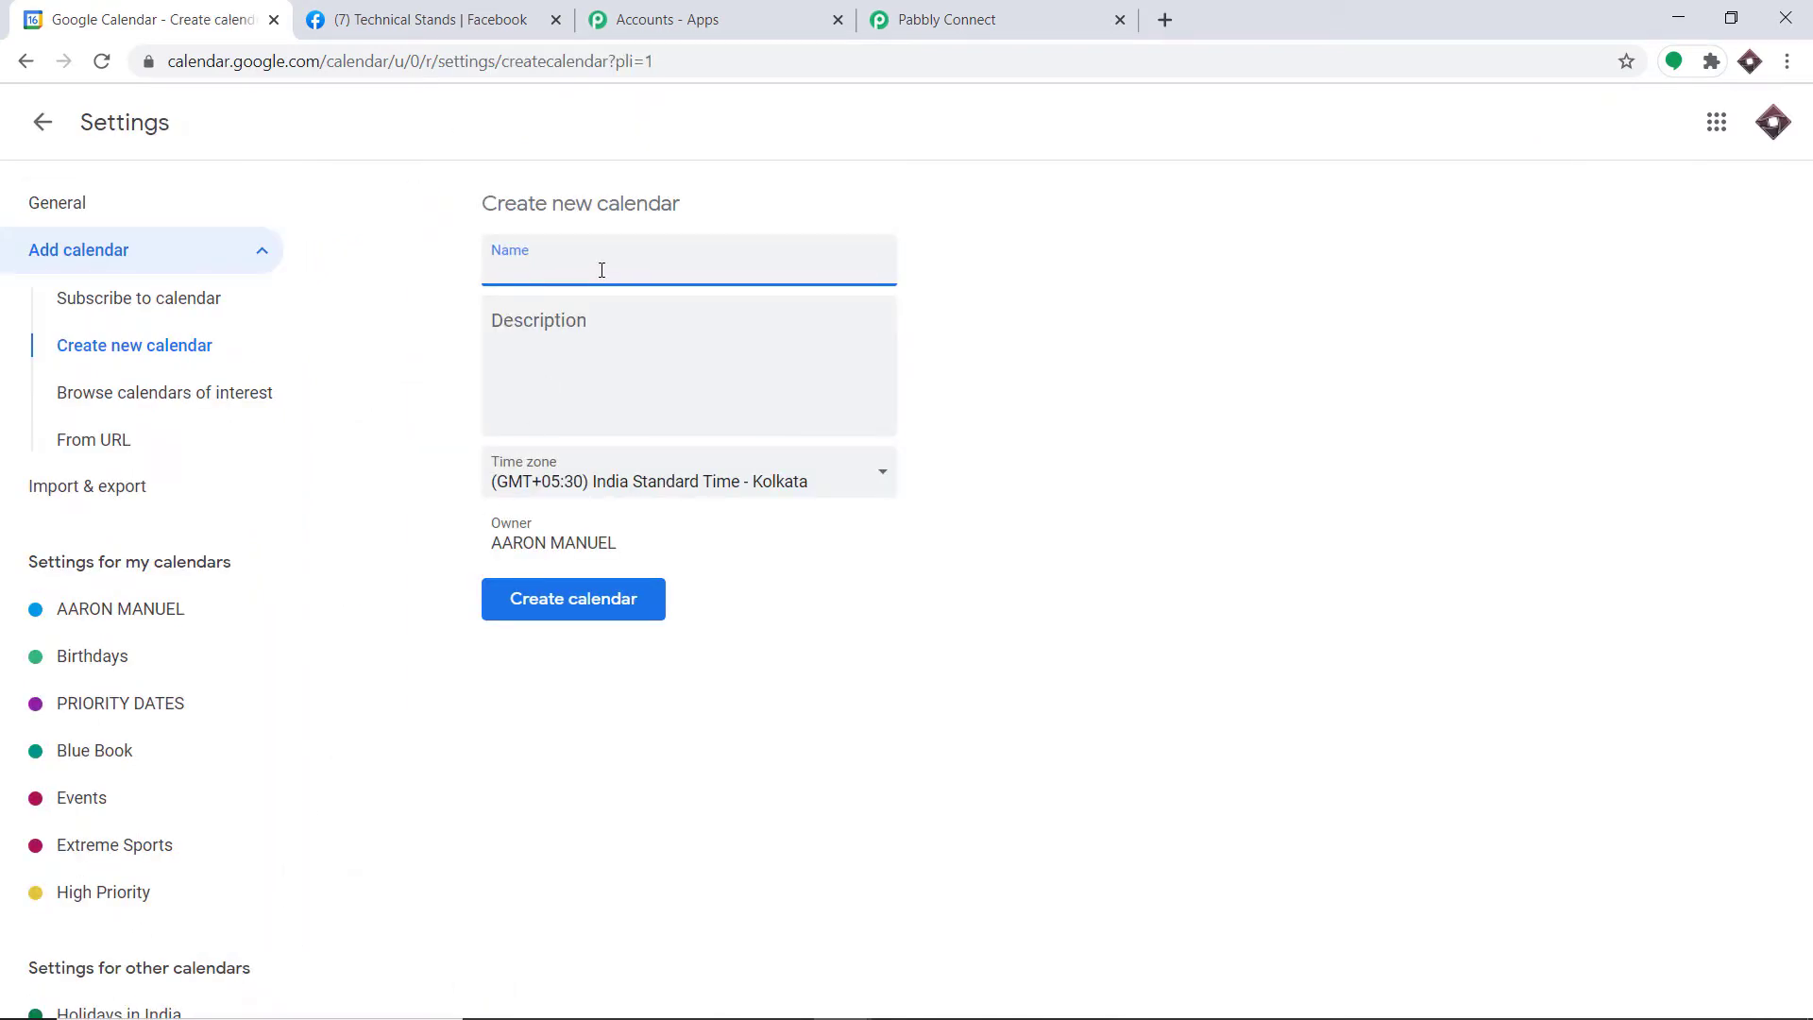
type("Important Events")
left_click(591, 615)
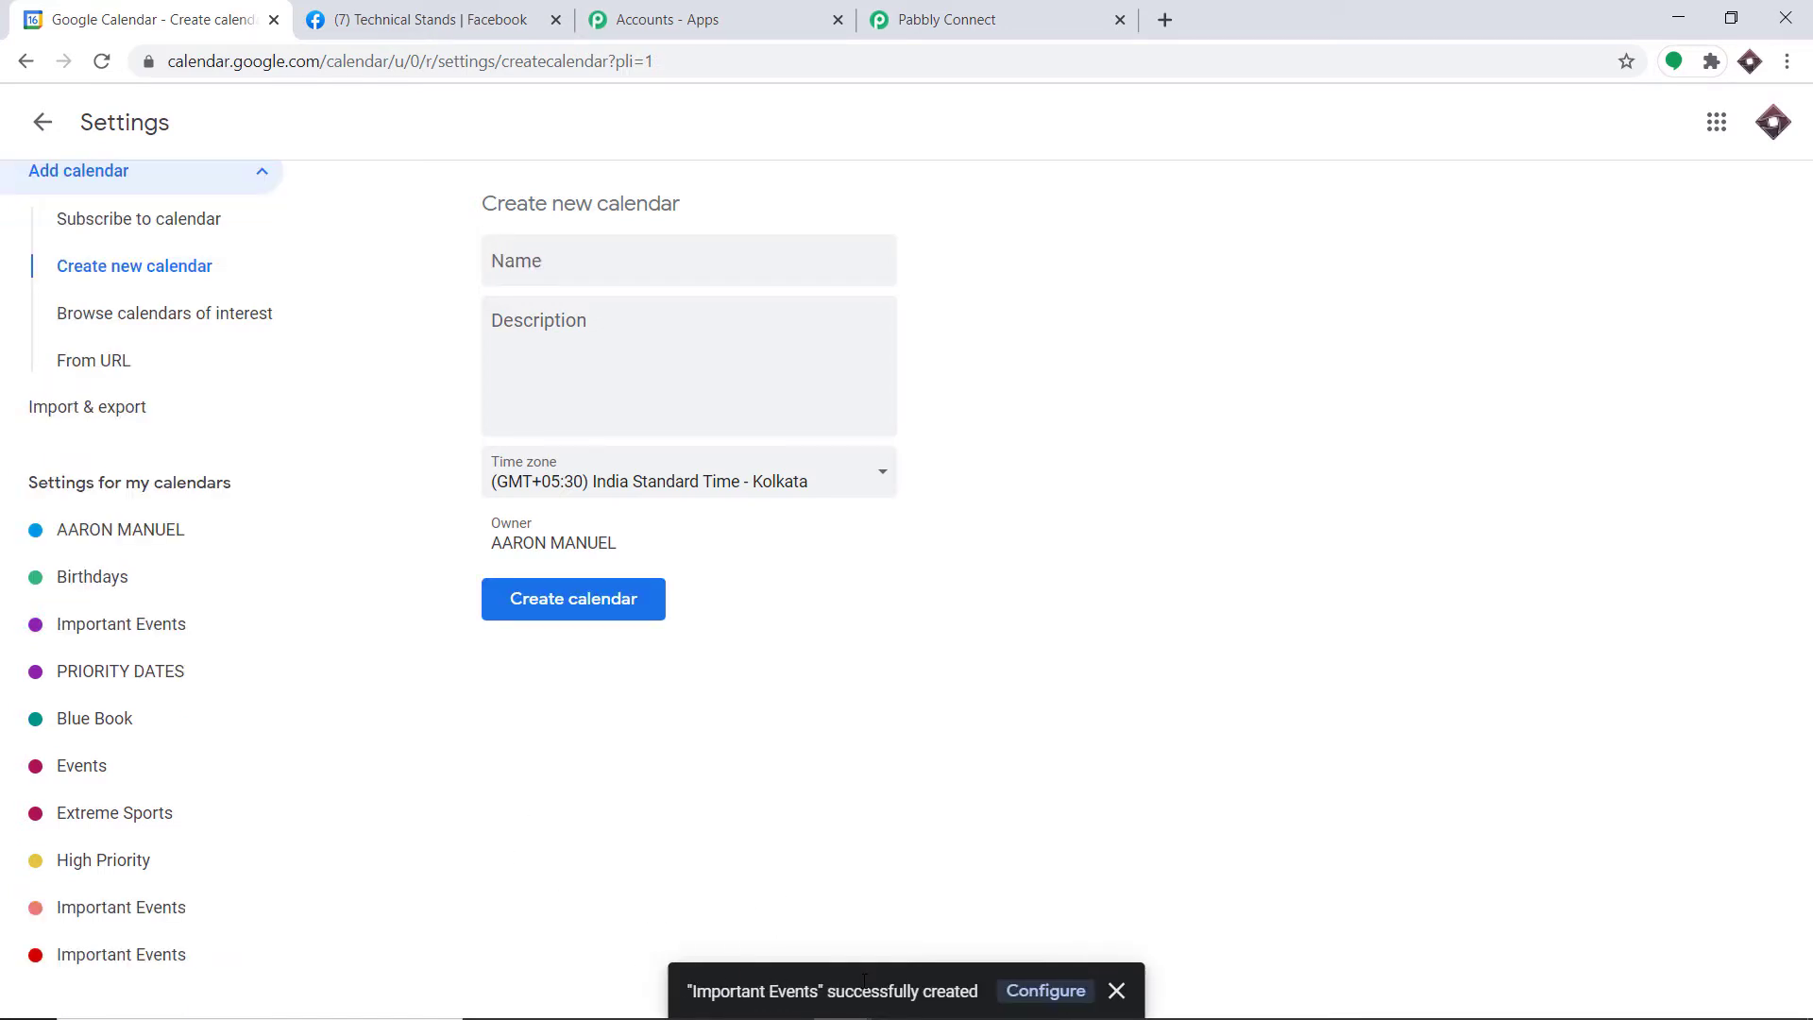
left_click(989, 11)
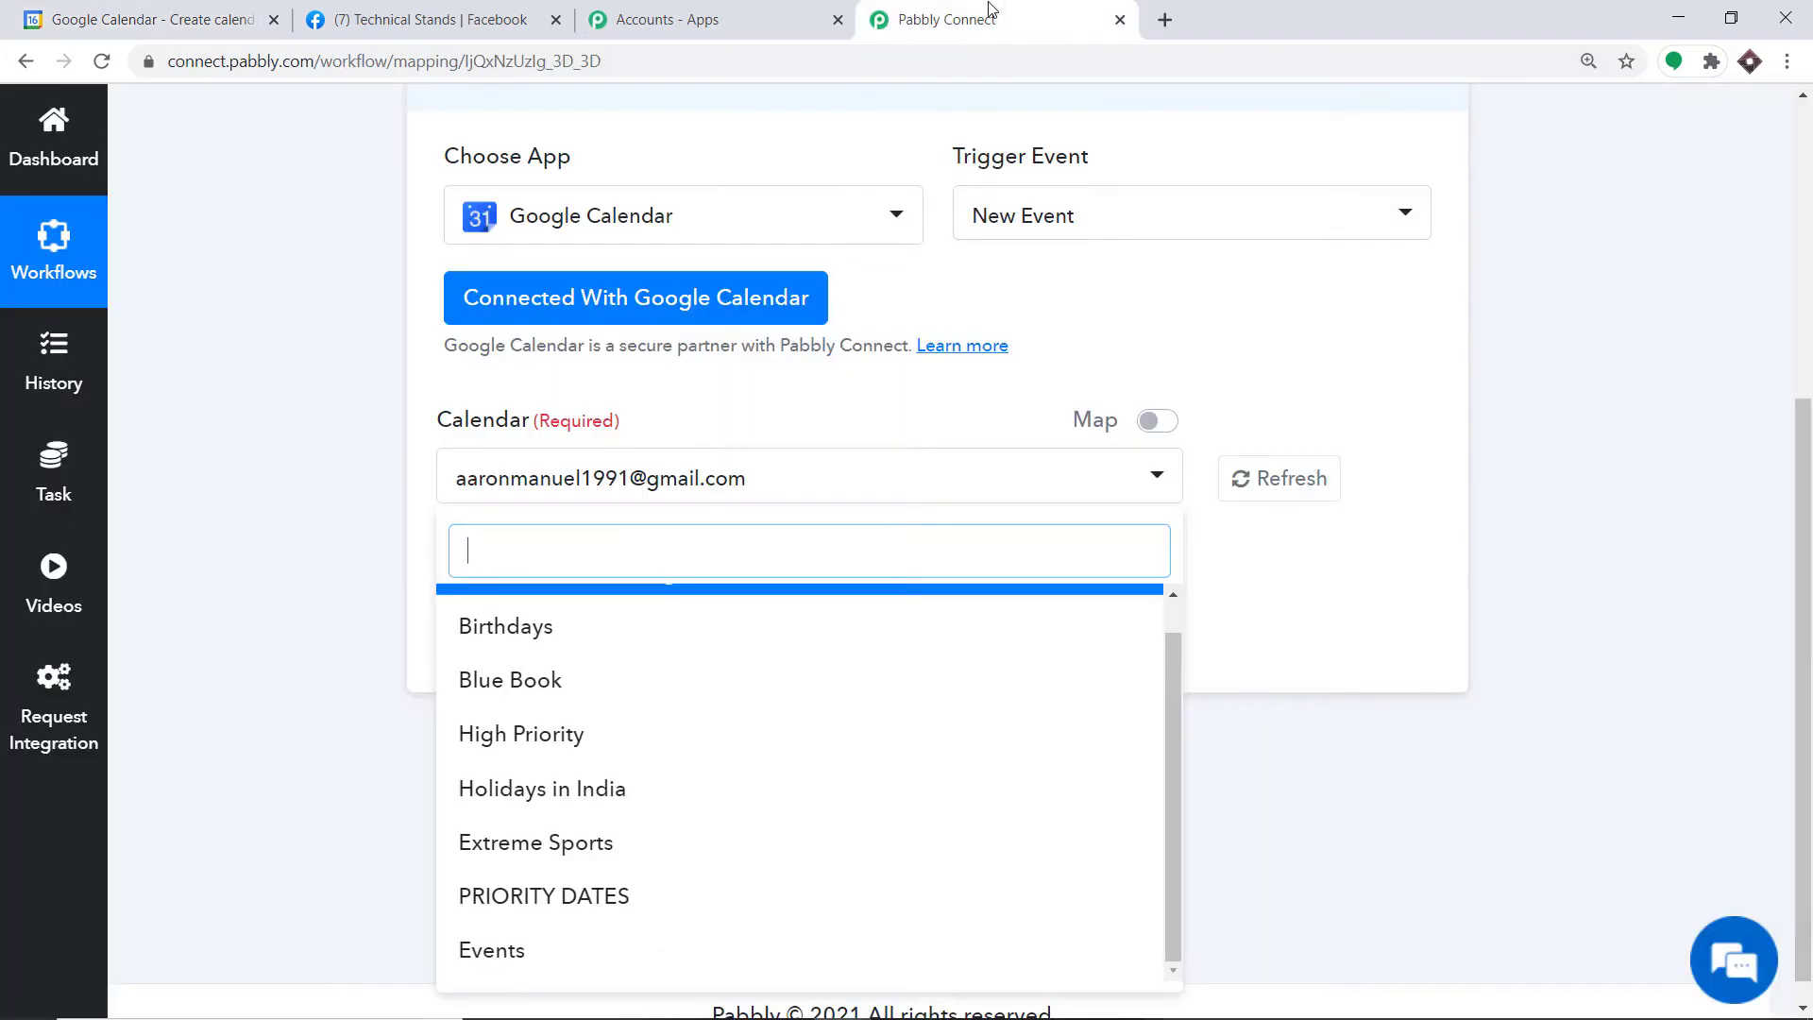
left_click(1273, 484)
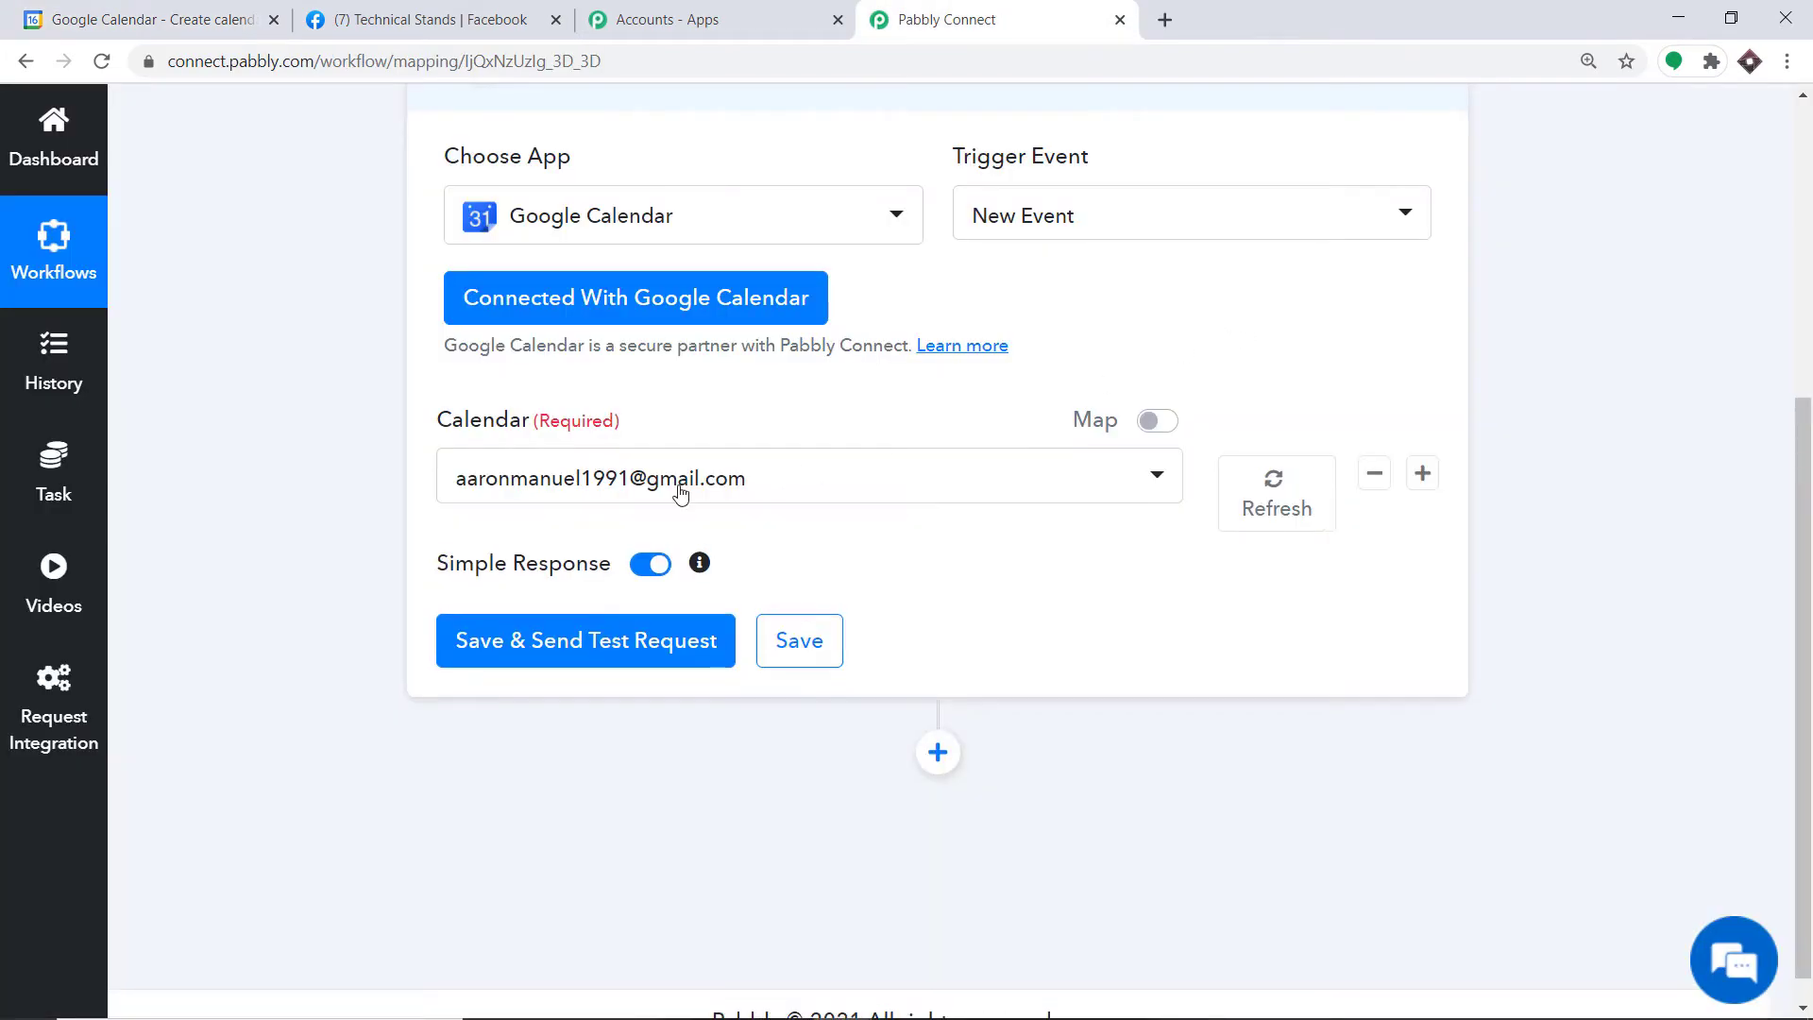
left_click(680, 491)
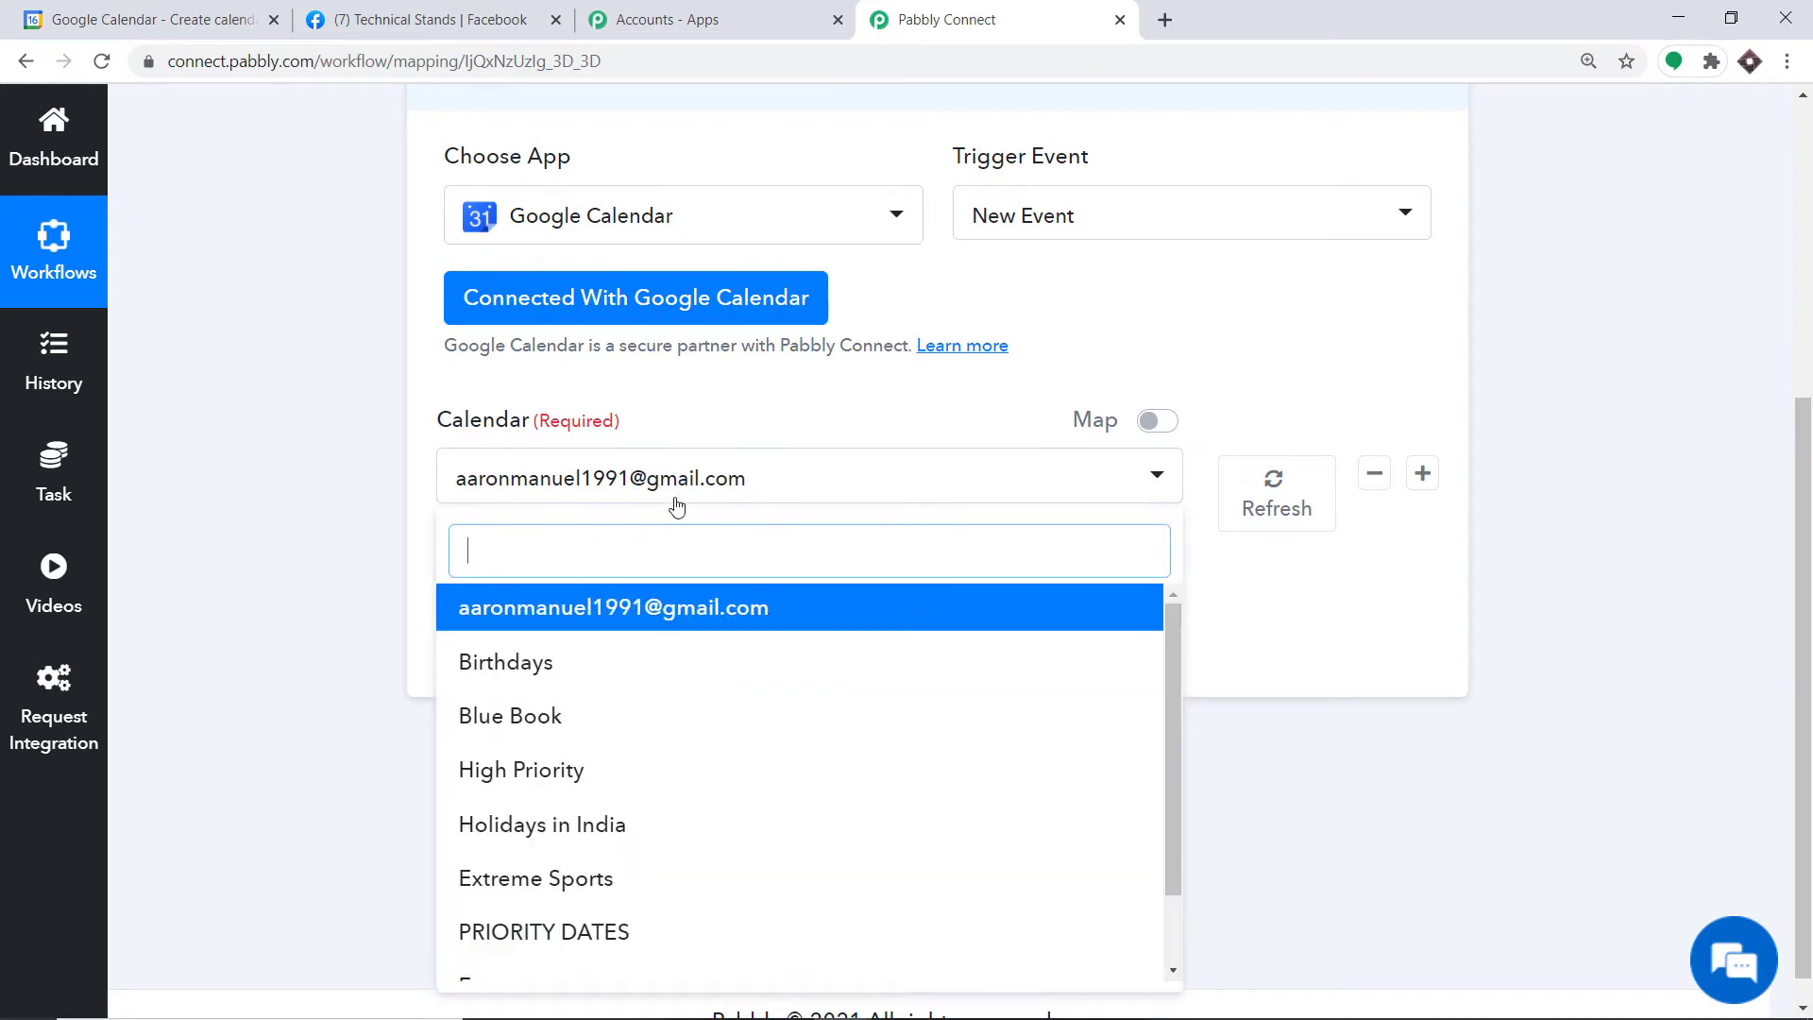
scroll(661, 699, "down", 2)
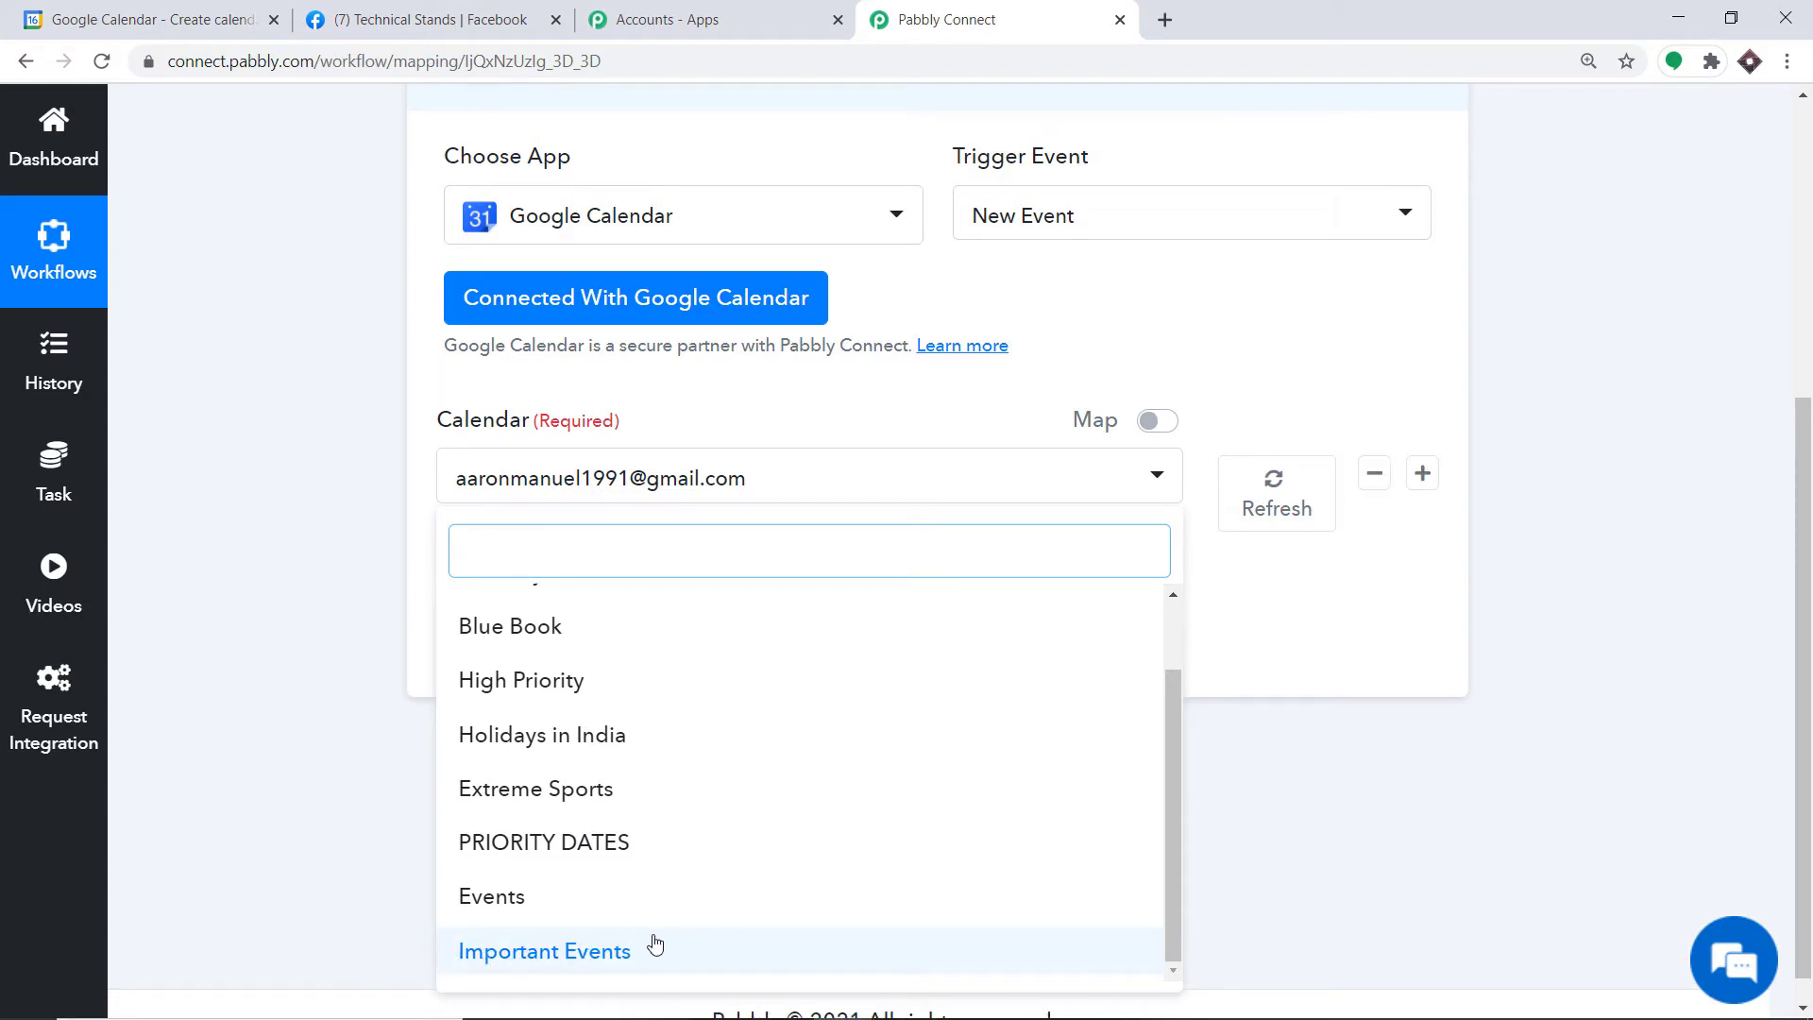
left_click(151, 19)
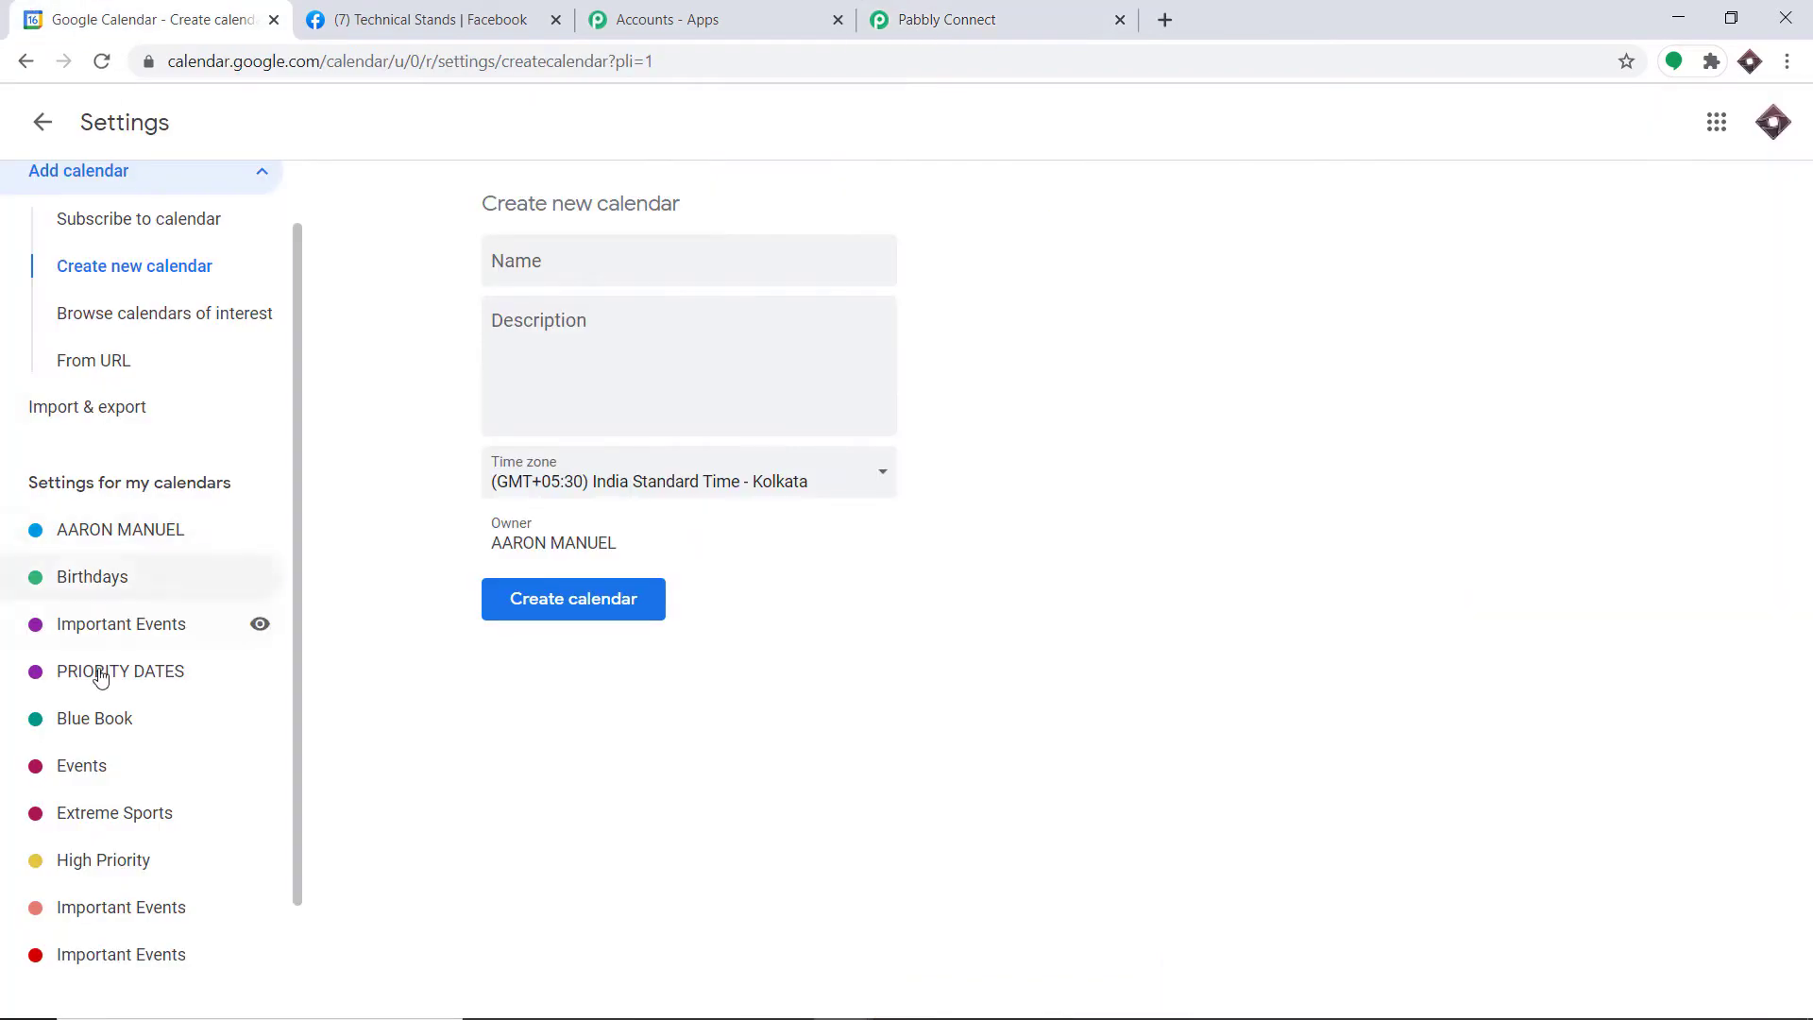
Step: Open the Important Events calendar's settings, then return to the main calendar view
left_click(935, 18)
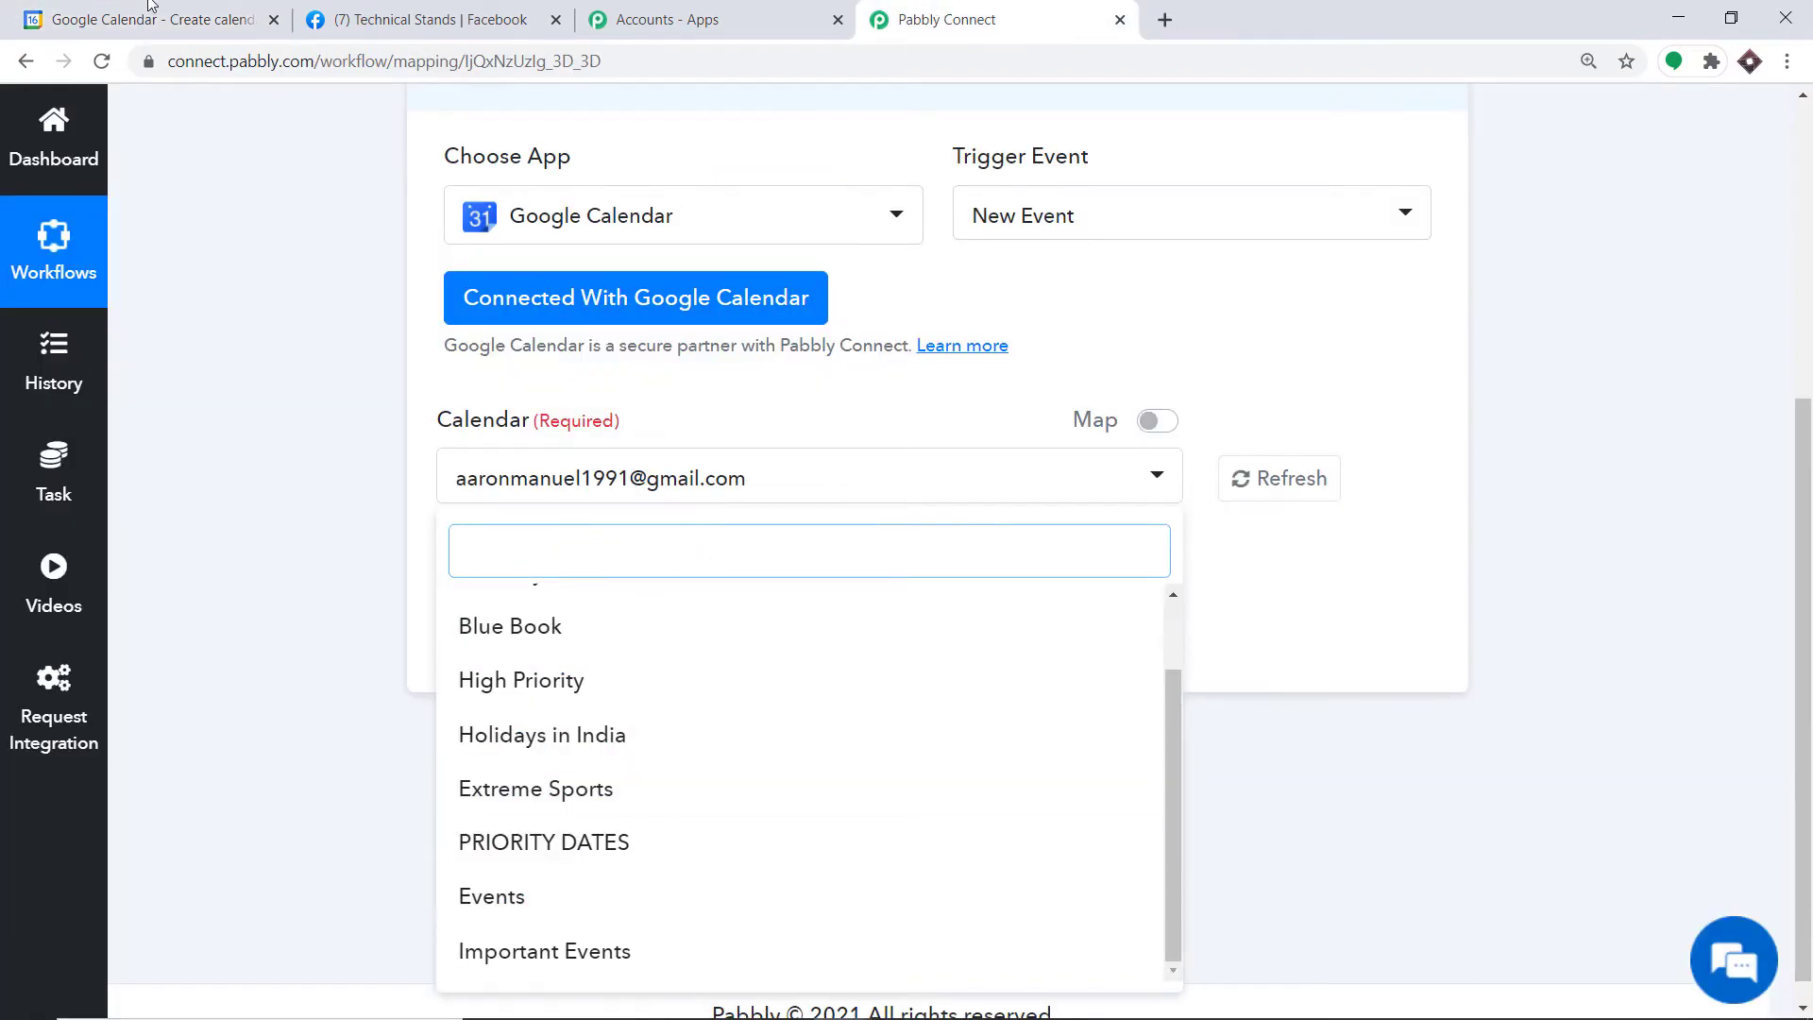
left_click(87, 10)
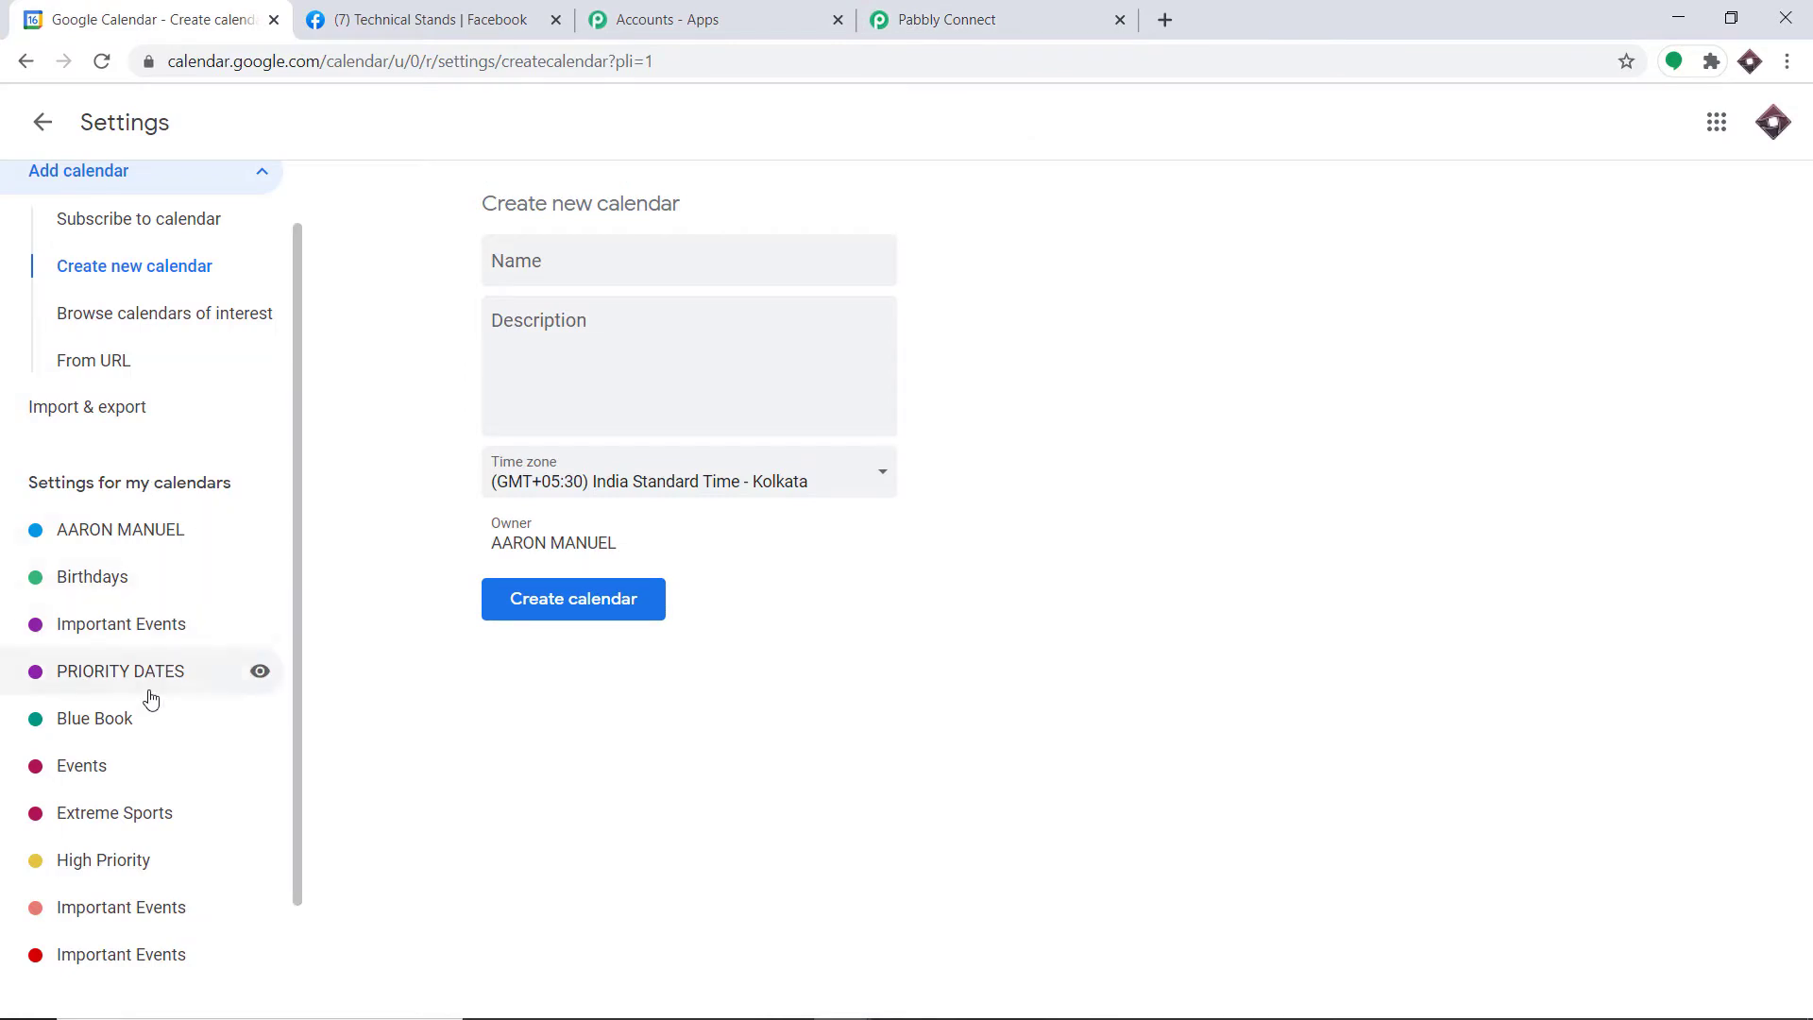
left_click(137, 630)
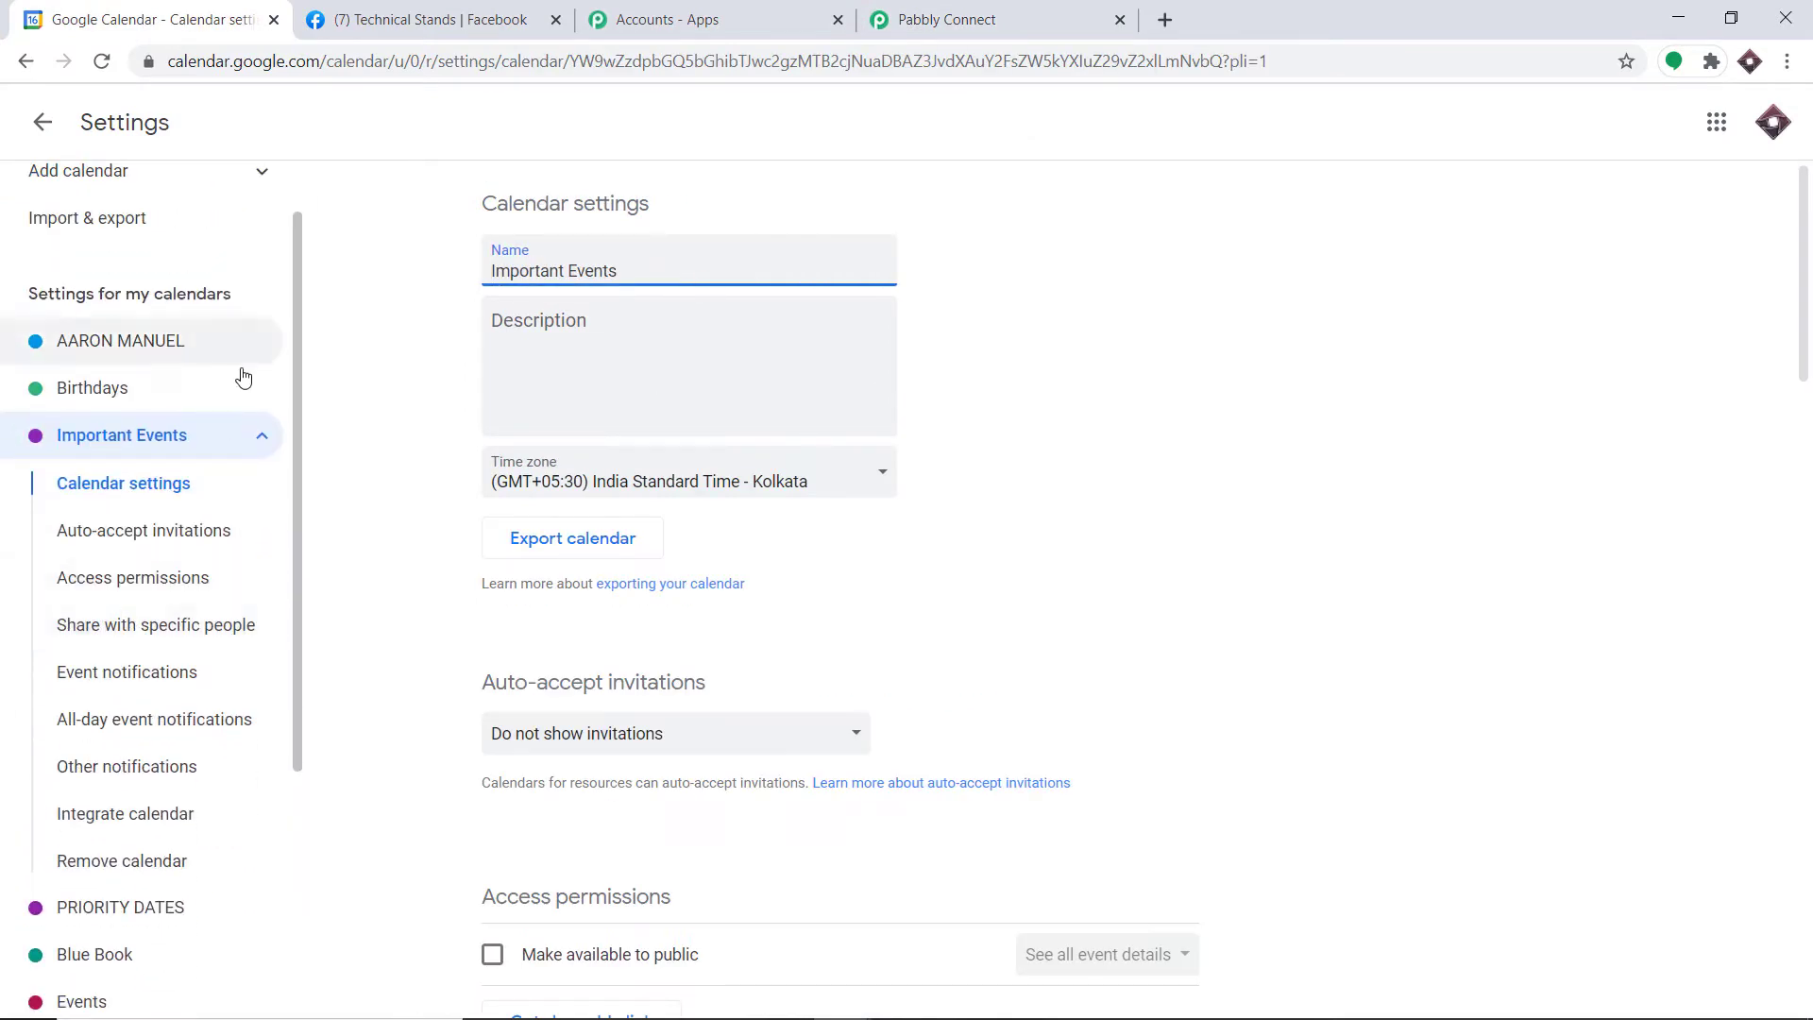
scroll(122, 378, "up", 1)
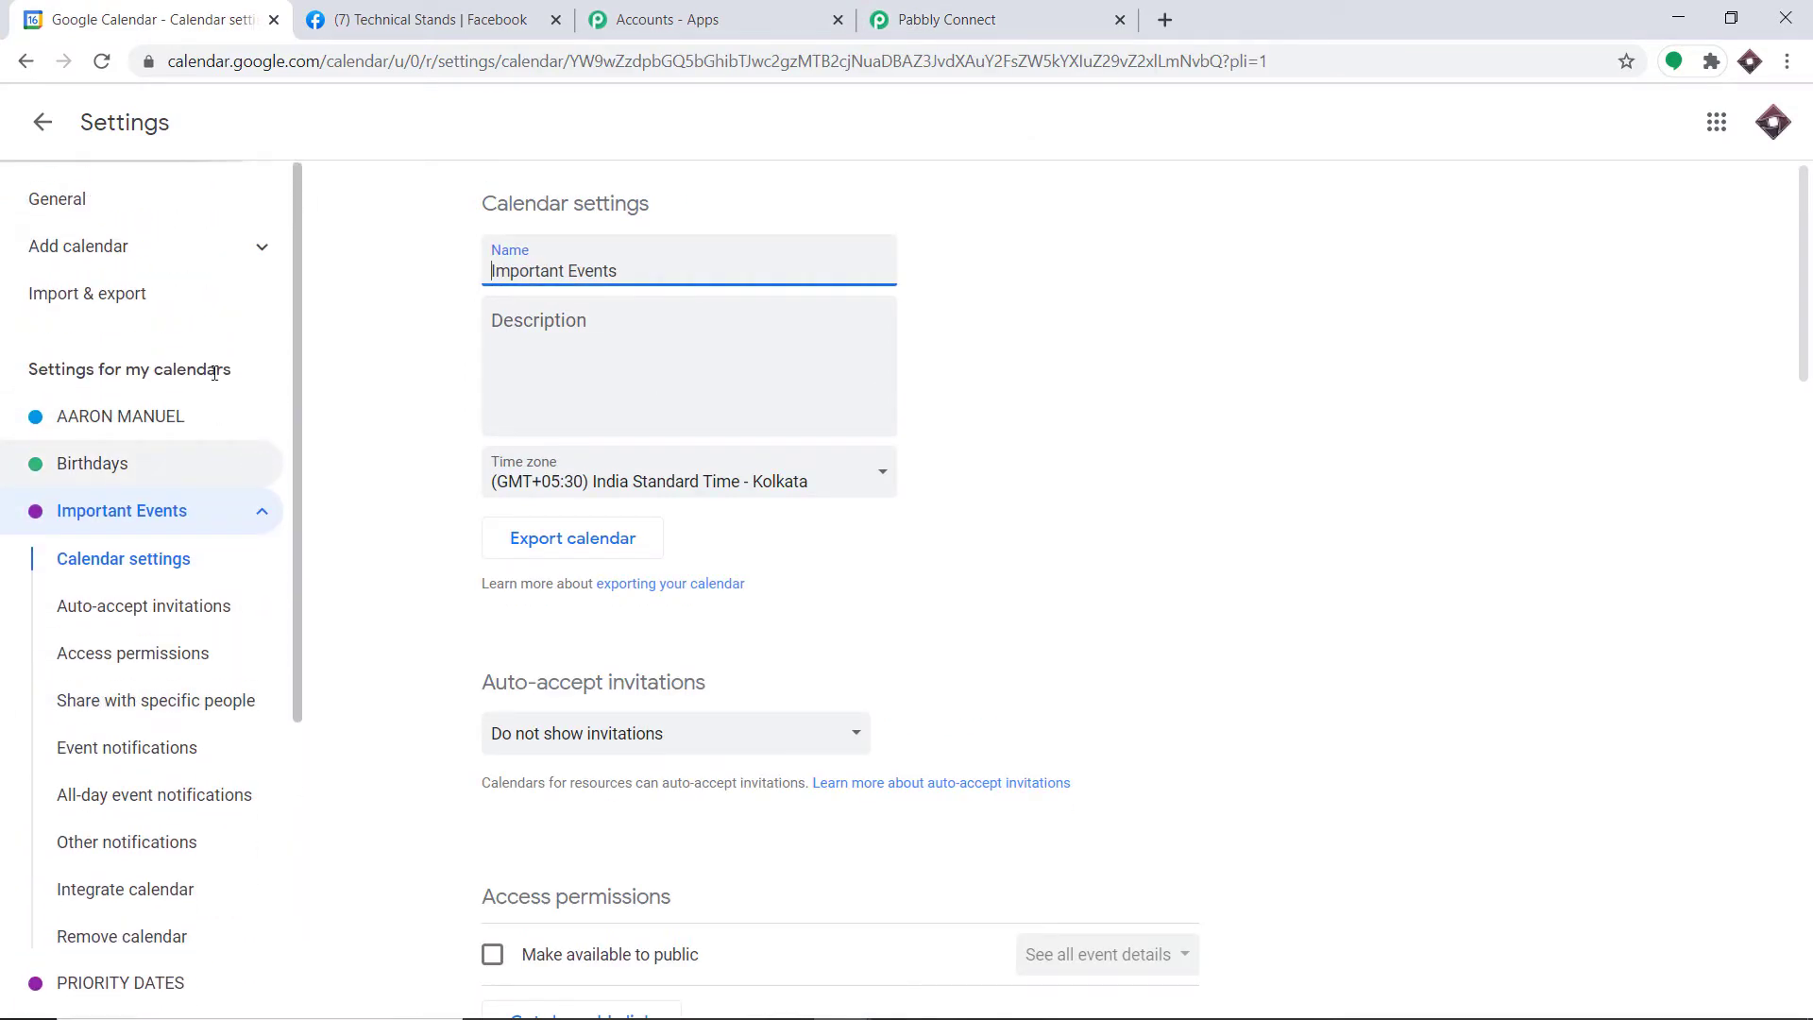
left_click(42, 122)
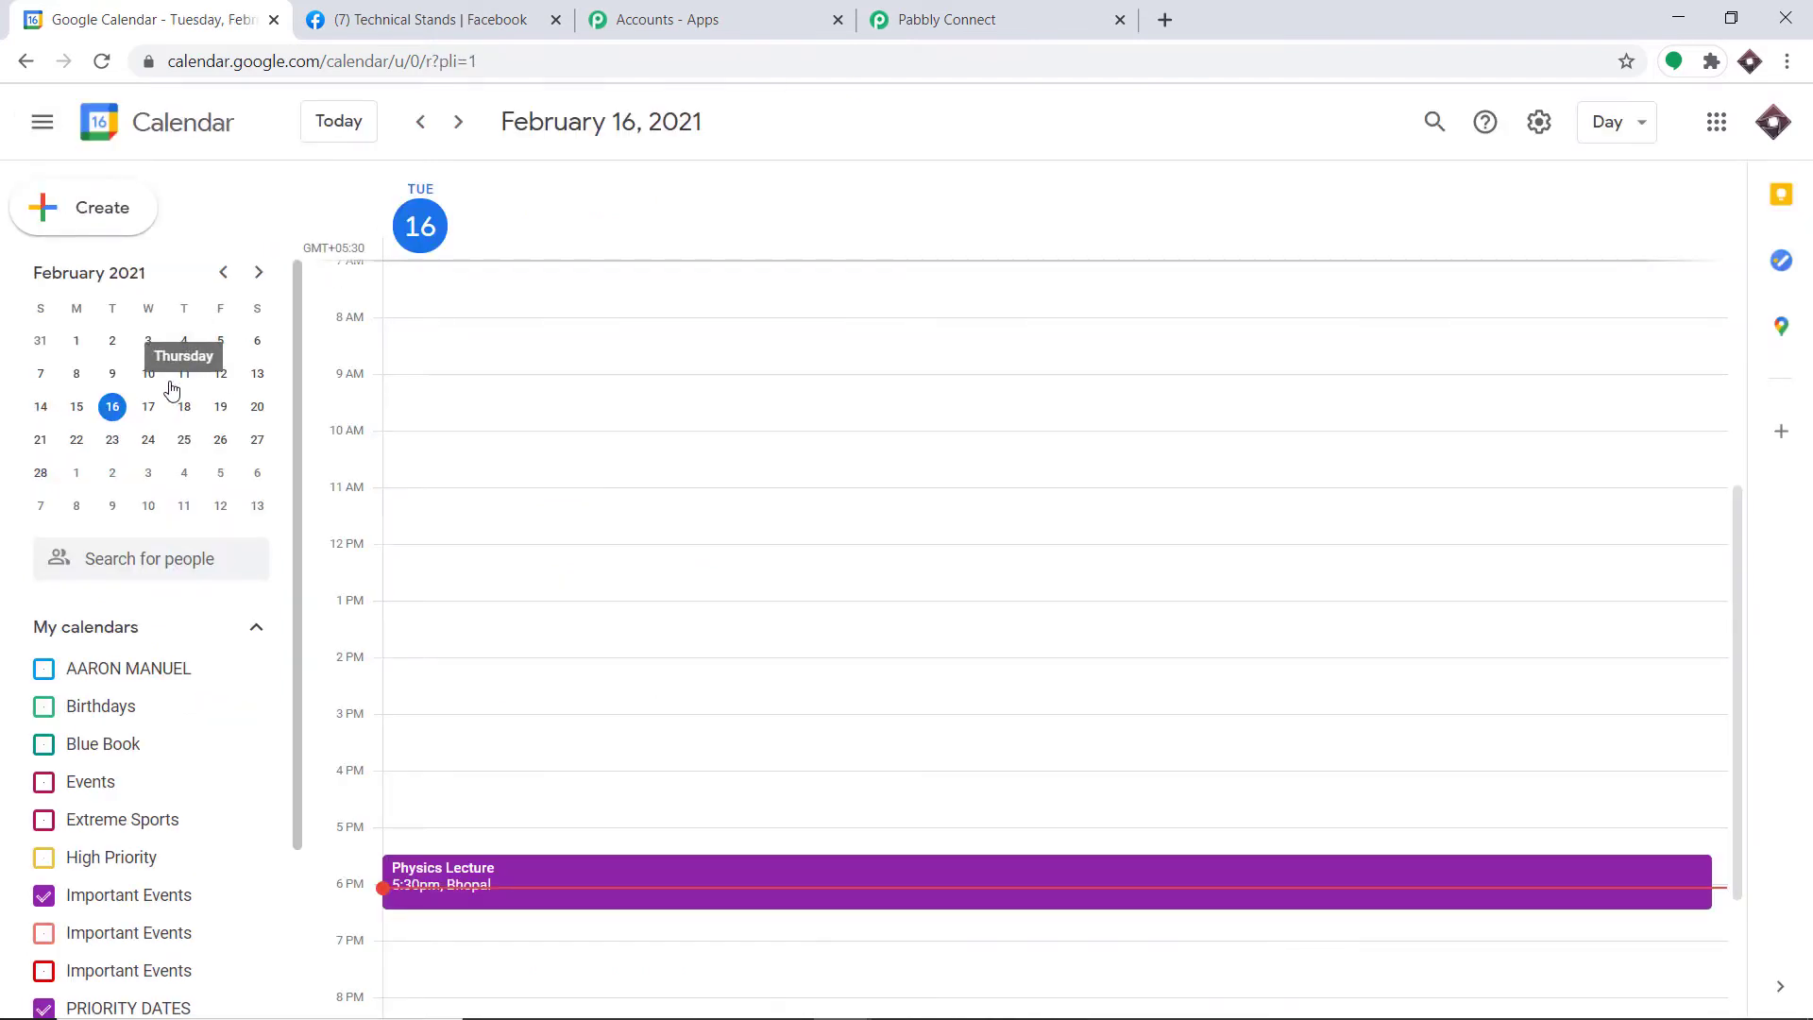
Step: Hide PRIORITY DATES events and show the day view for February 18, 2021
left_click(81, 1007)
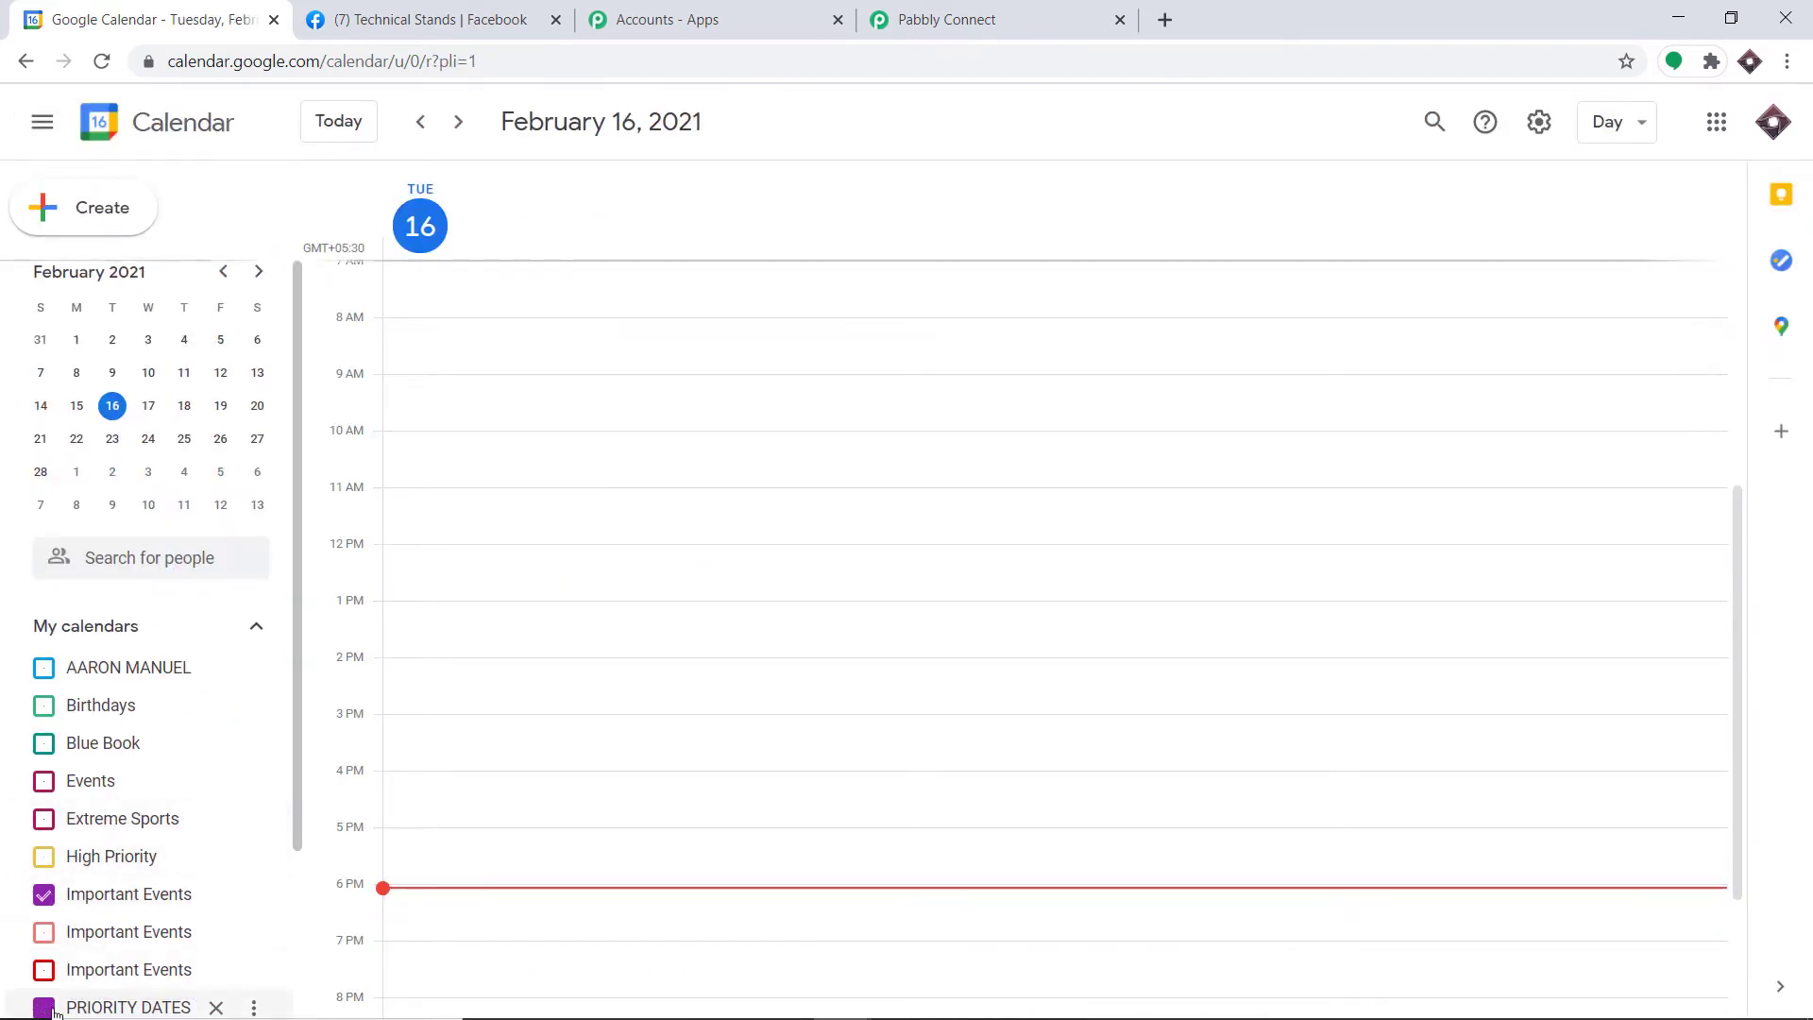
scroll(139, 703, "down", 3)
scroll(161, 636, "up", 3)
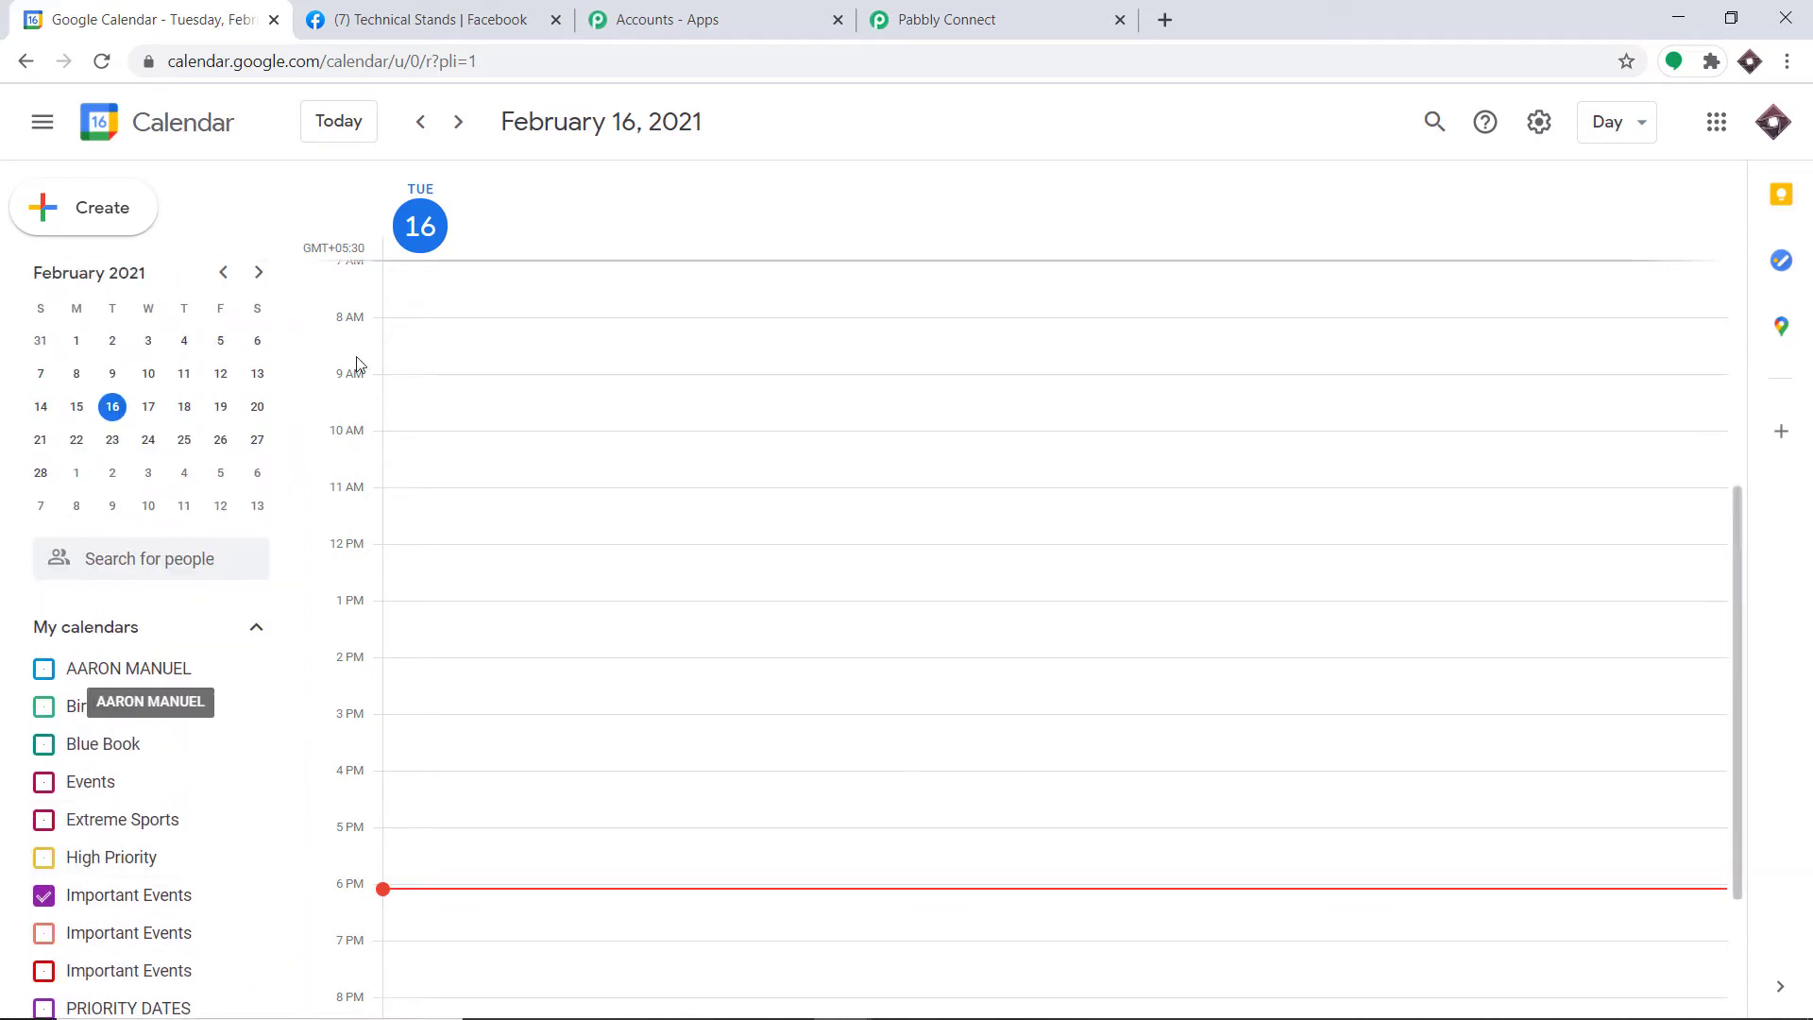
left_click(184, 406)
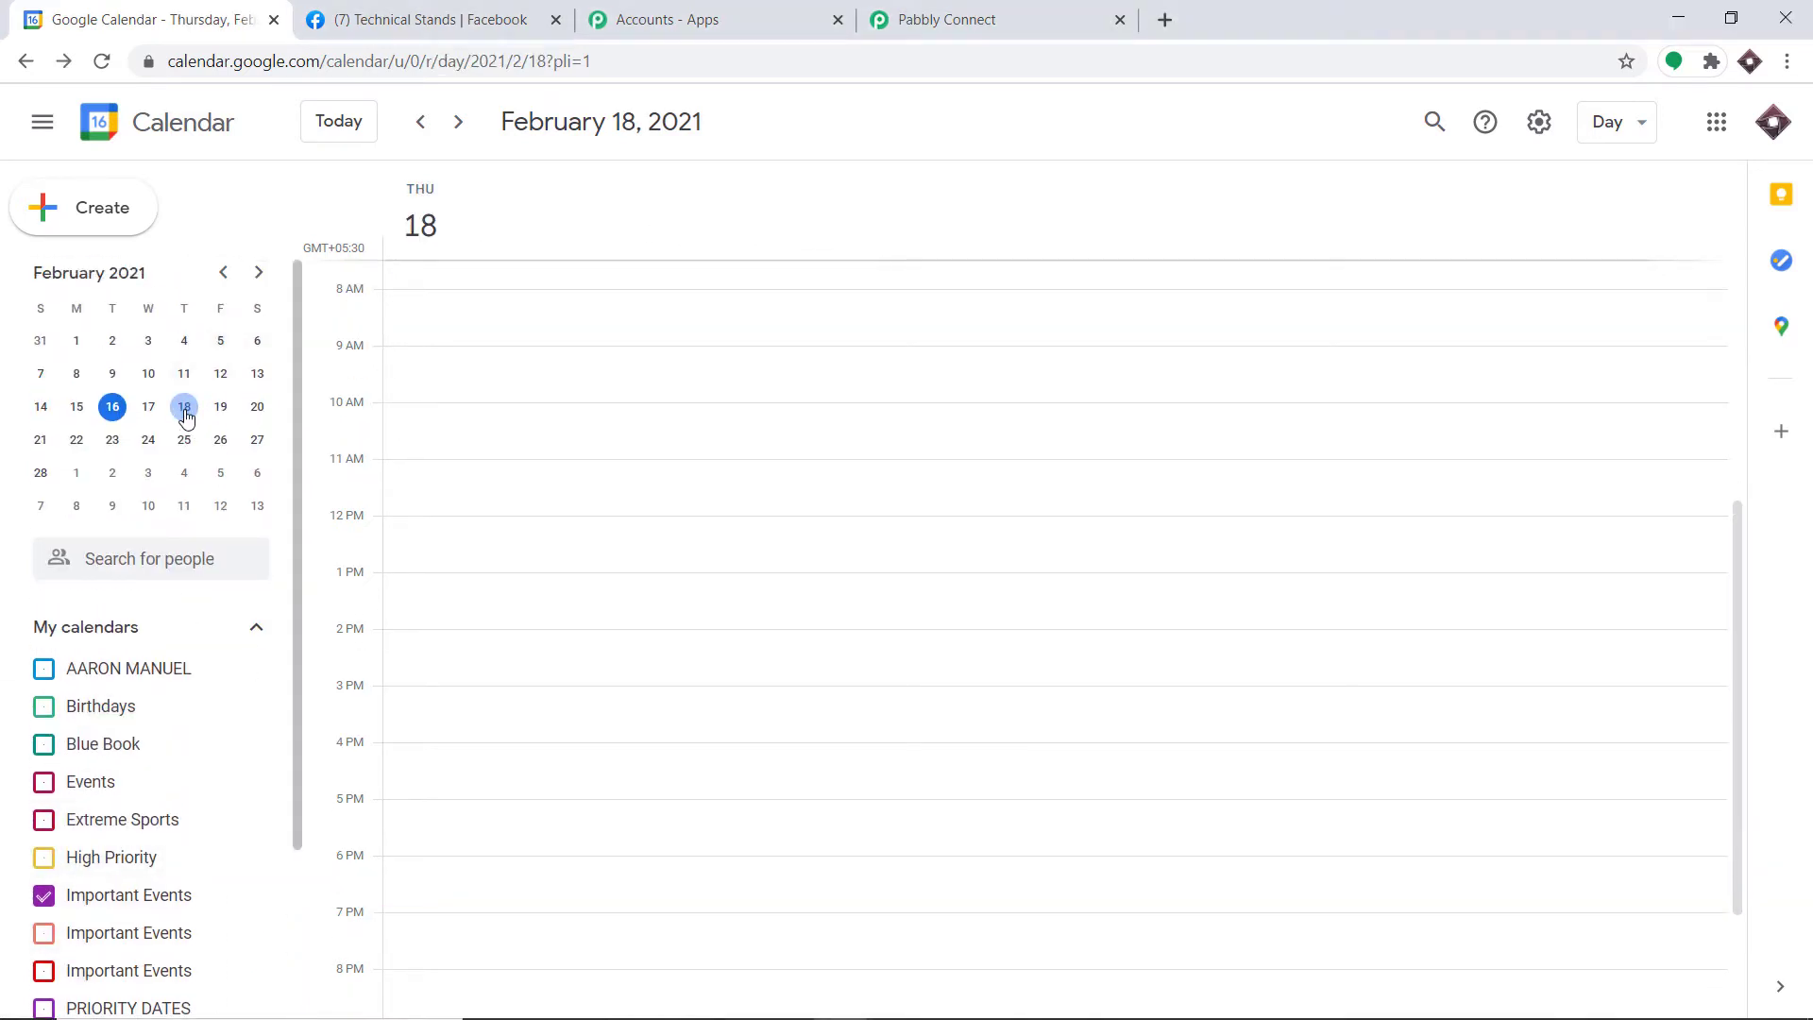
Step: Start a February 18 event titled 'Physics Lecture 101' and begin adding a guest
left_click(104, 213)
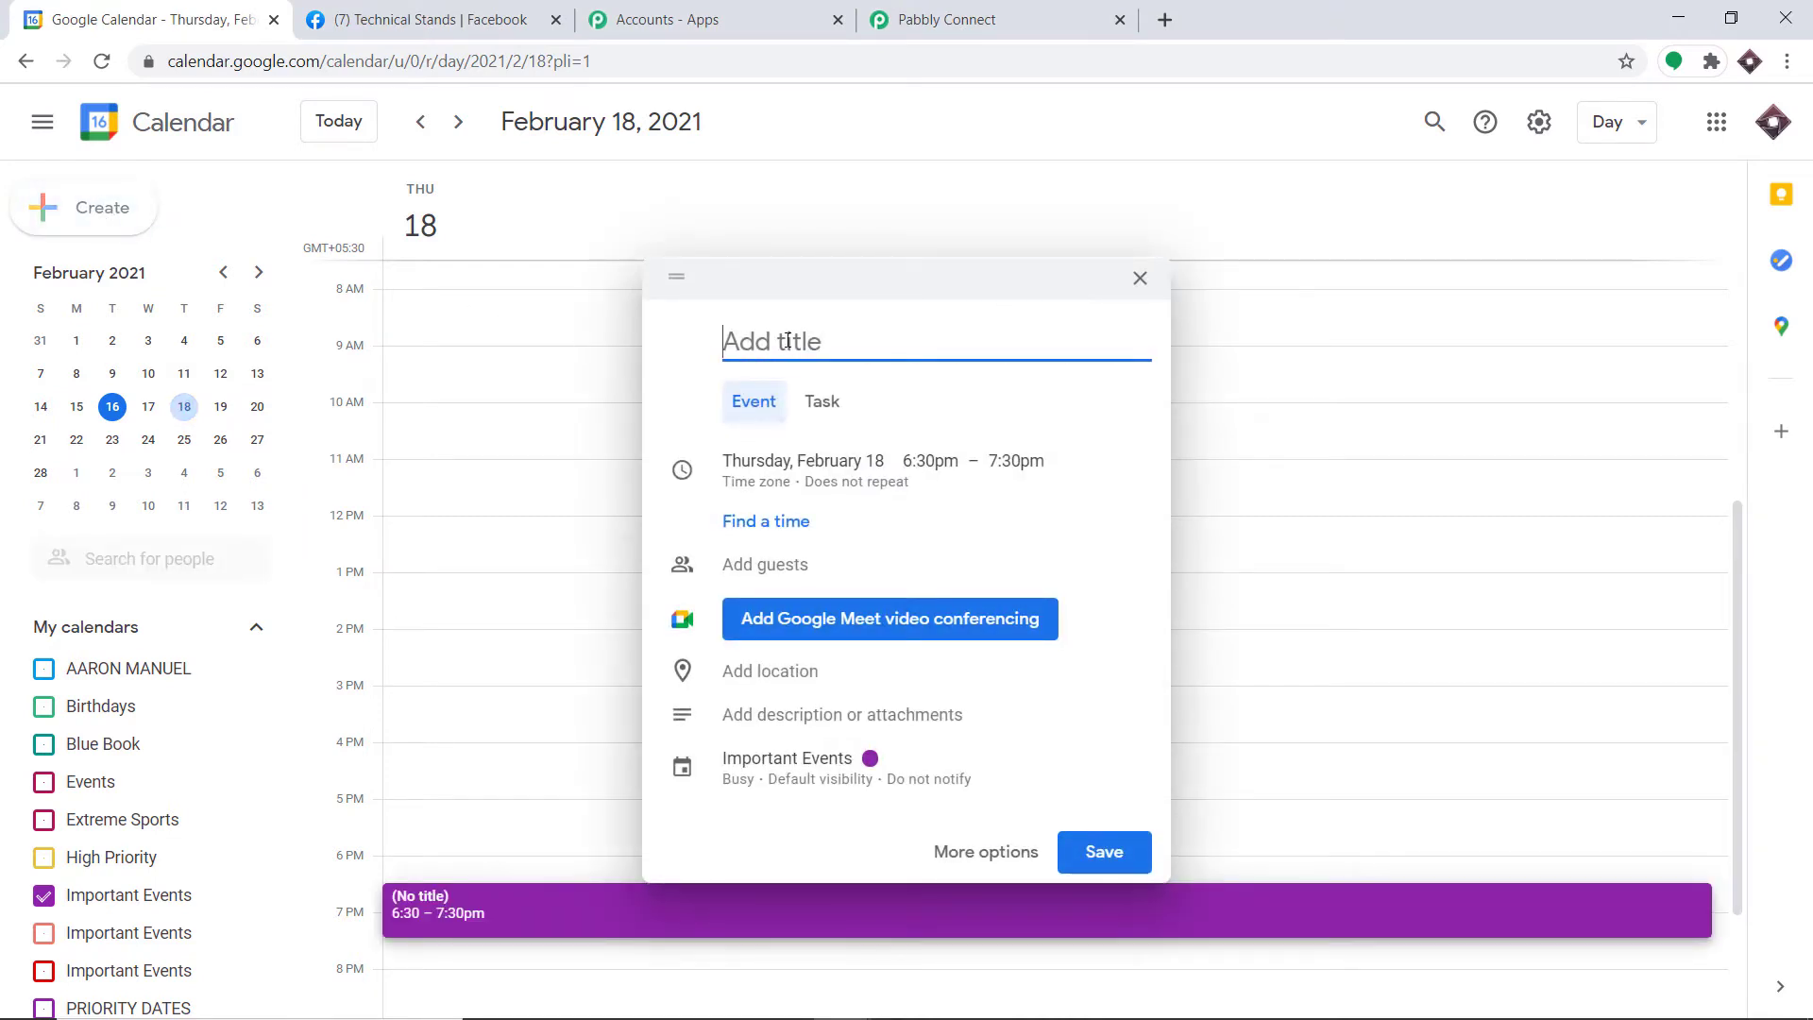
type("Physics Le")
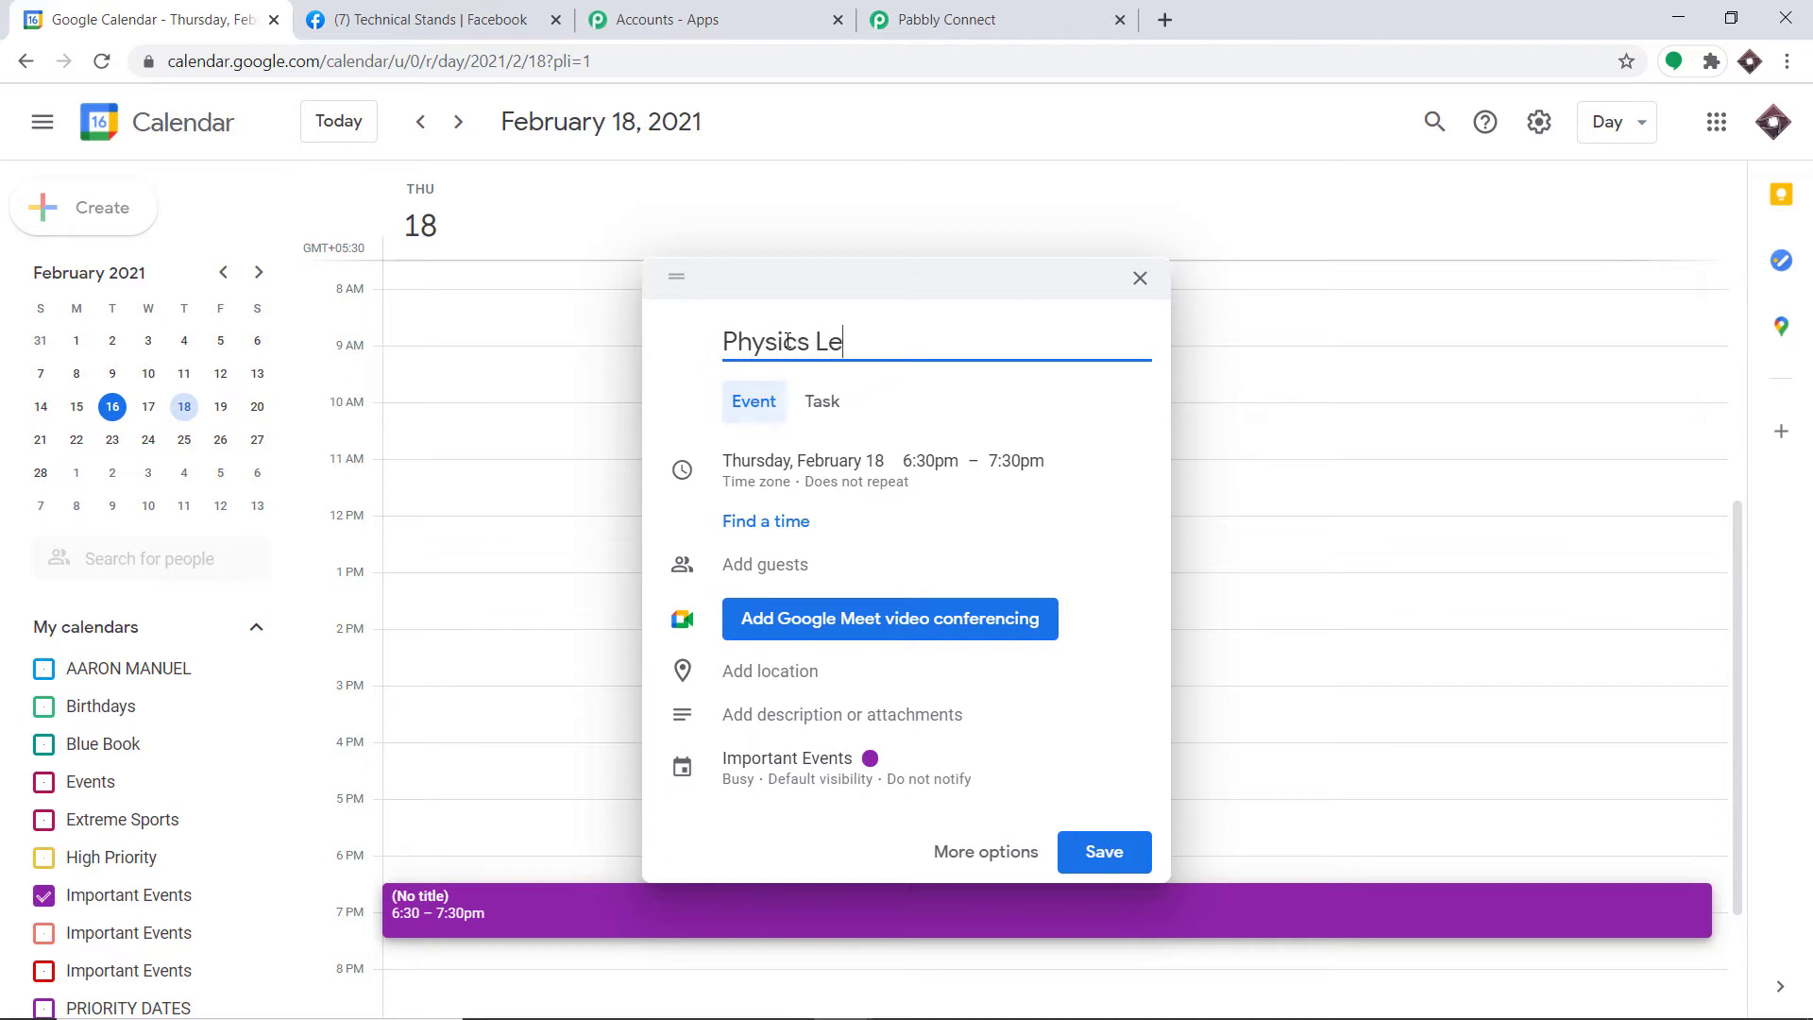
type("cture 1010")
key("BackSpace")
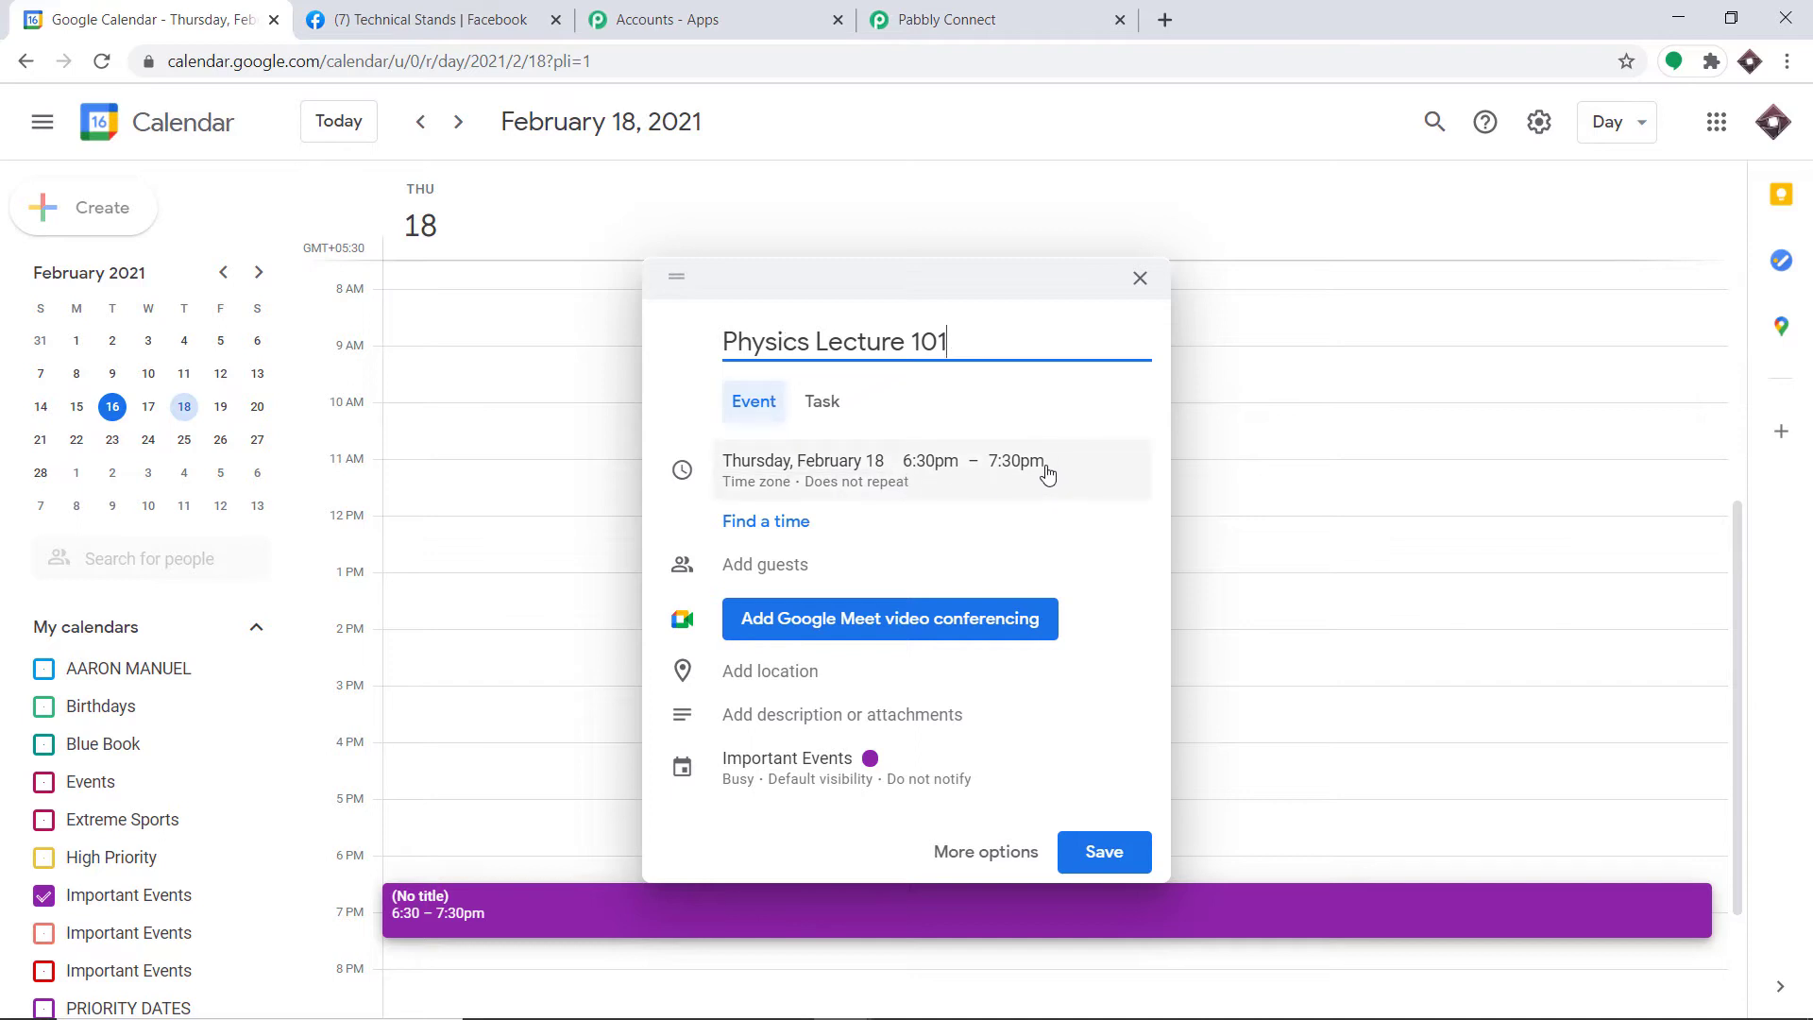
left_click(790, 562)
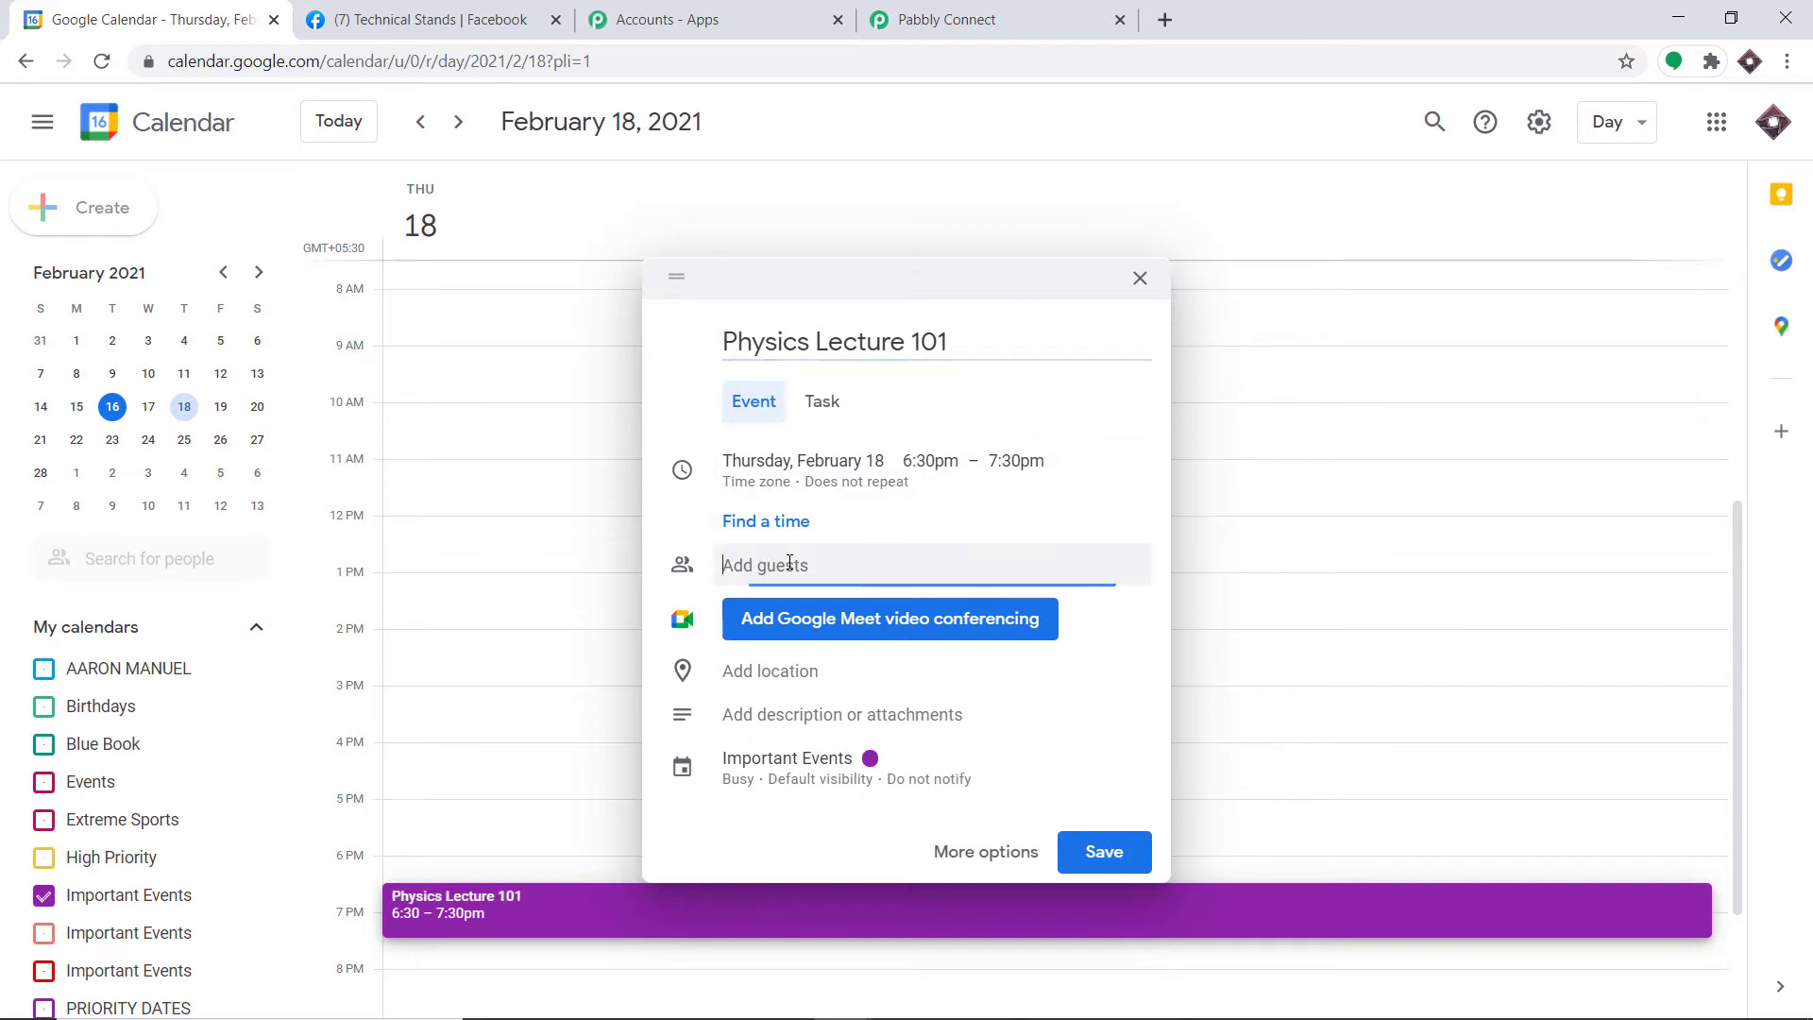
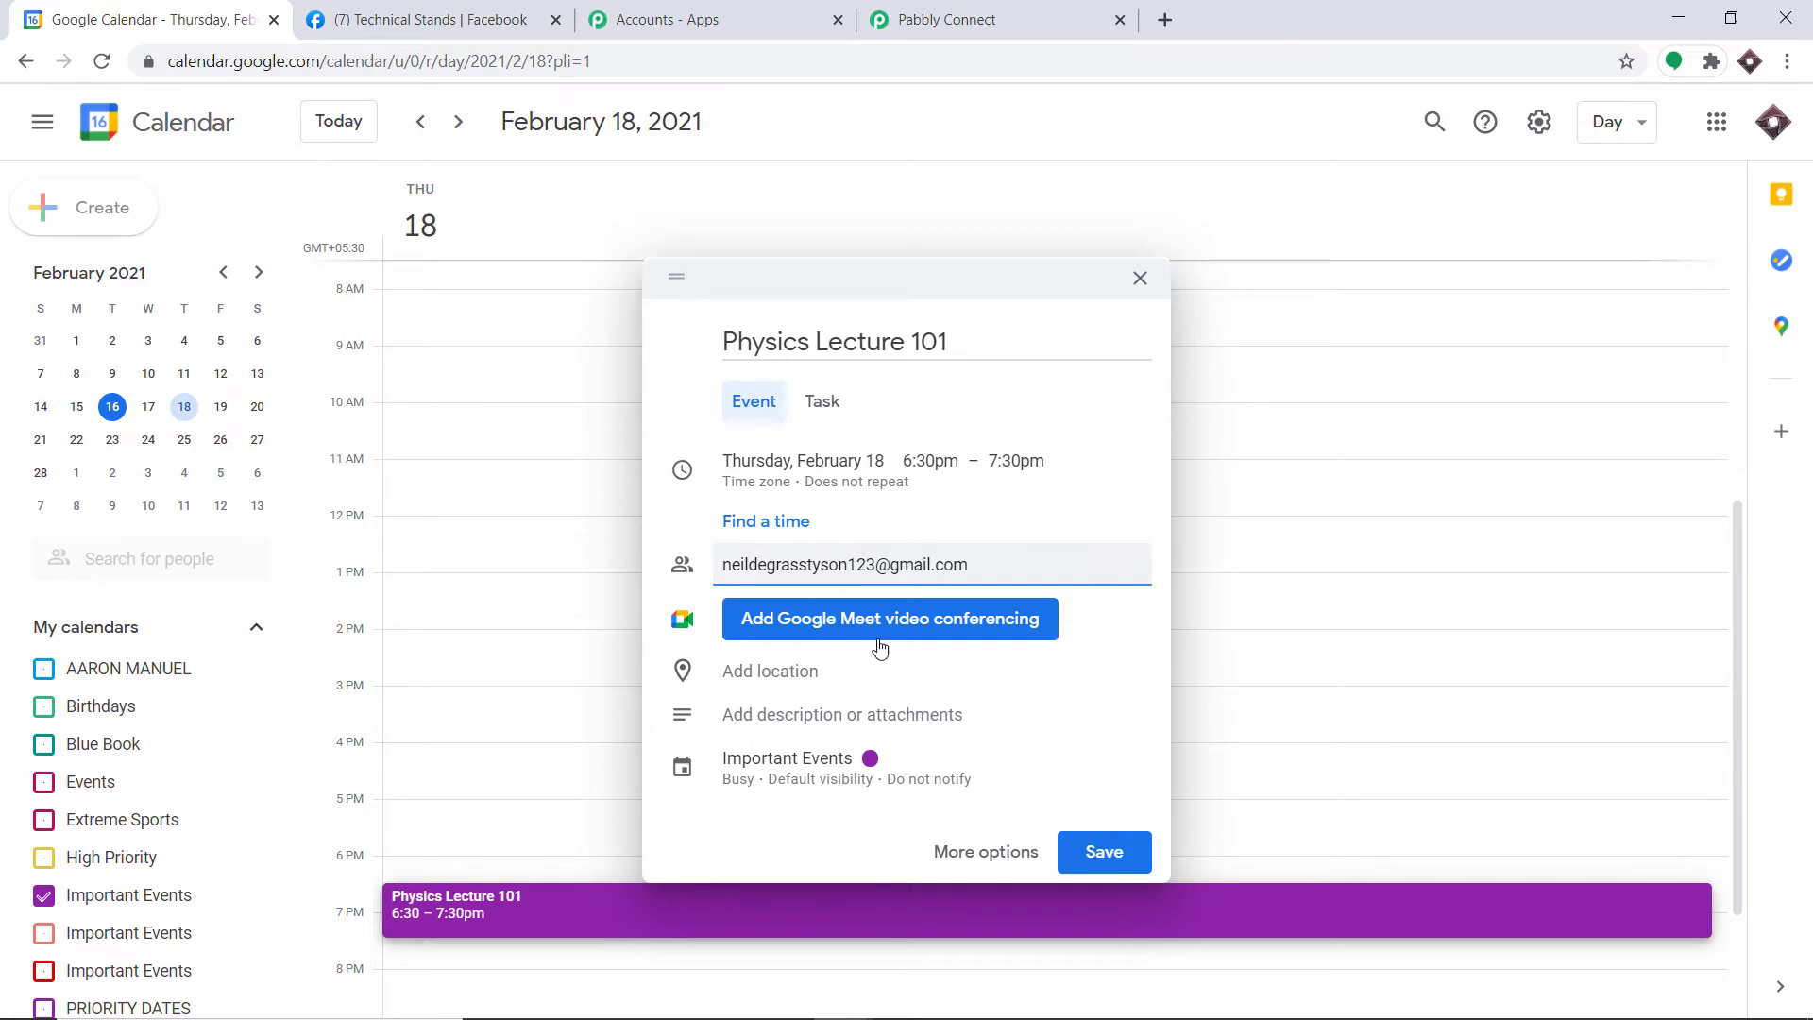
Step: Give the event description 'Subatomic particles and Big Bang Theory' and location New York
left_click(809, 716)
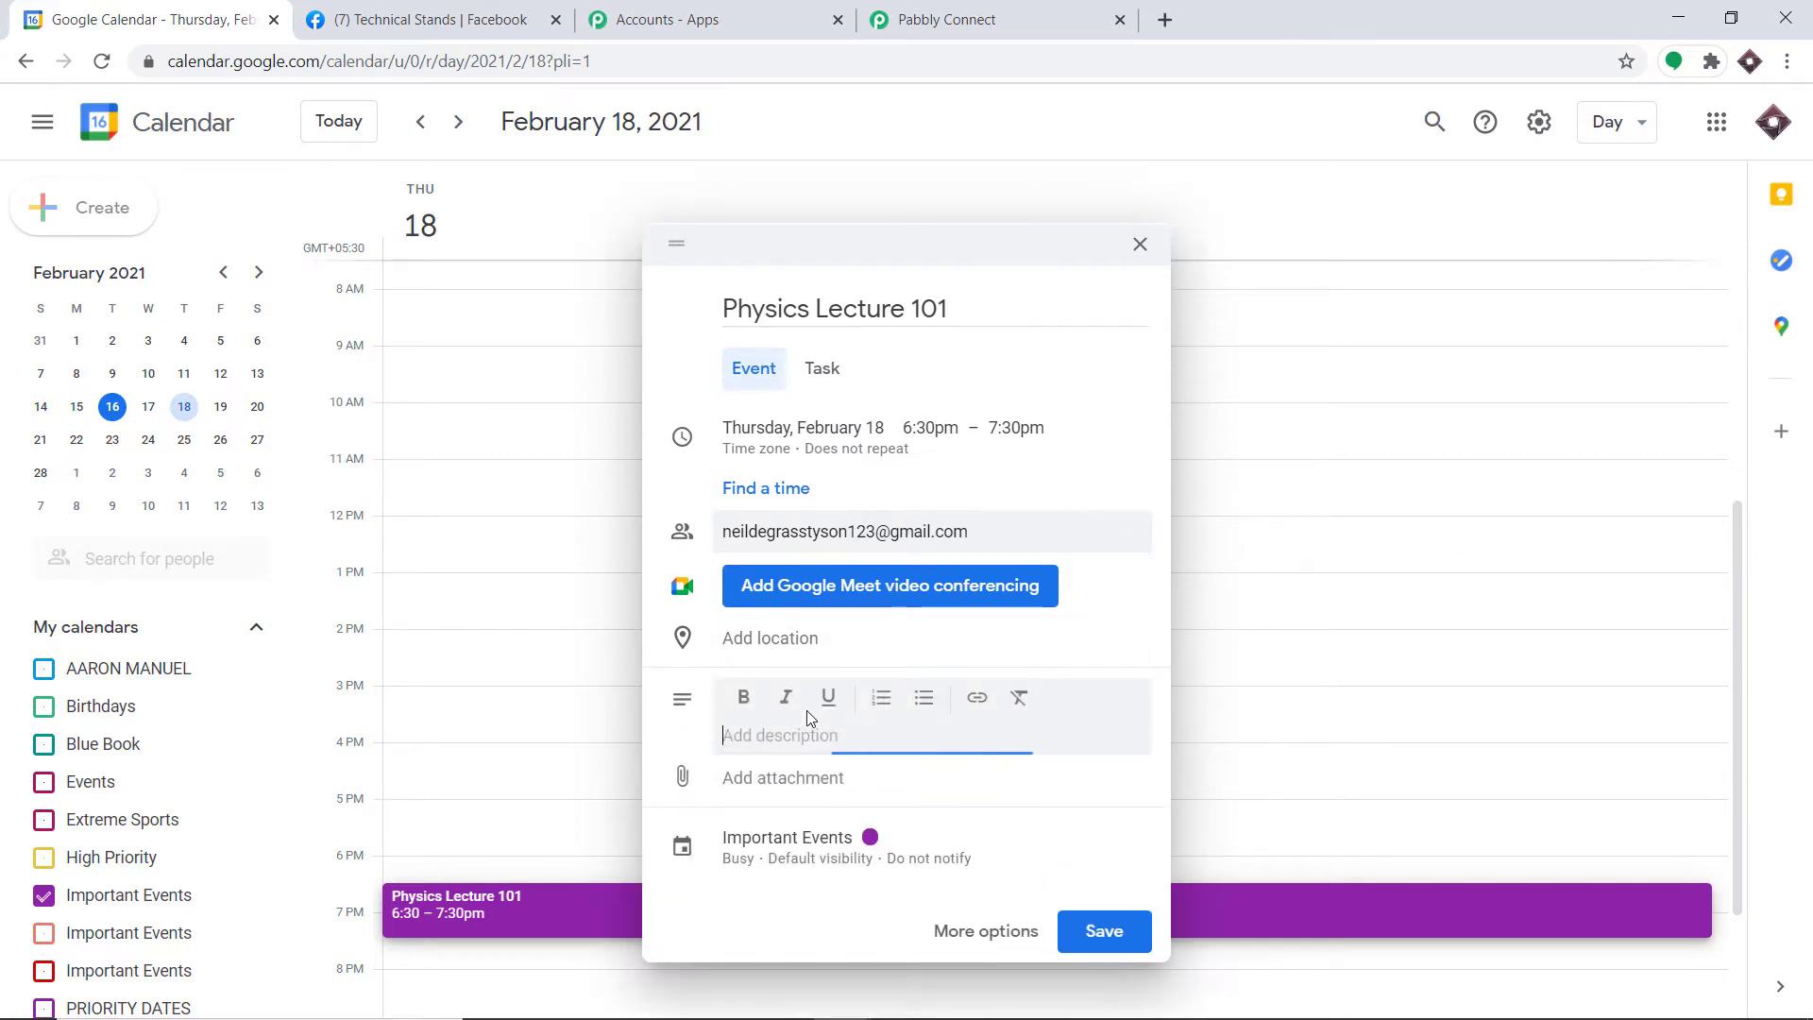
type("Suba")
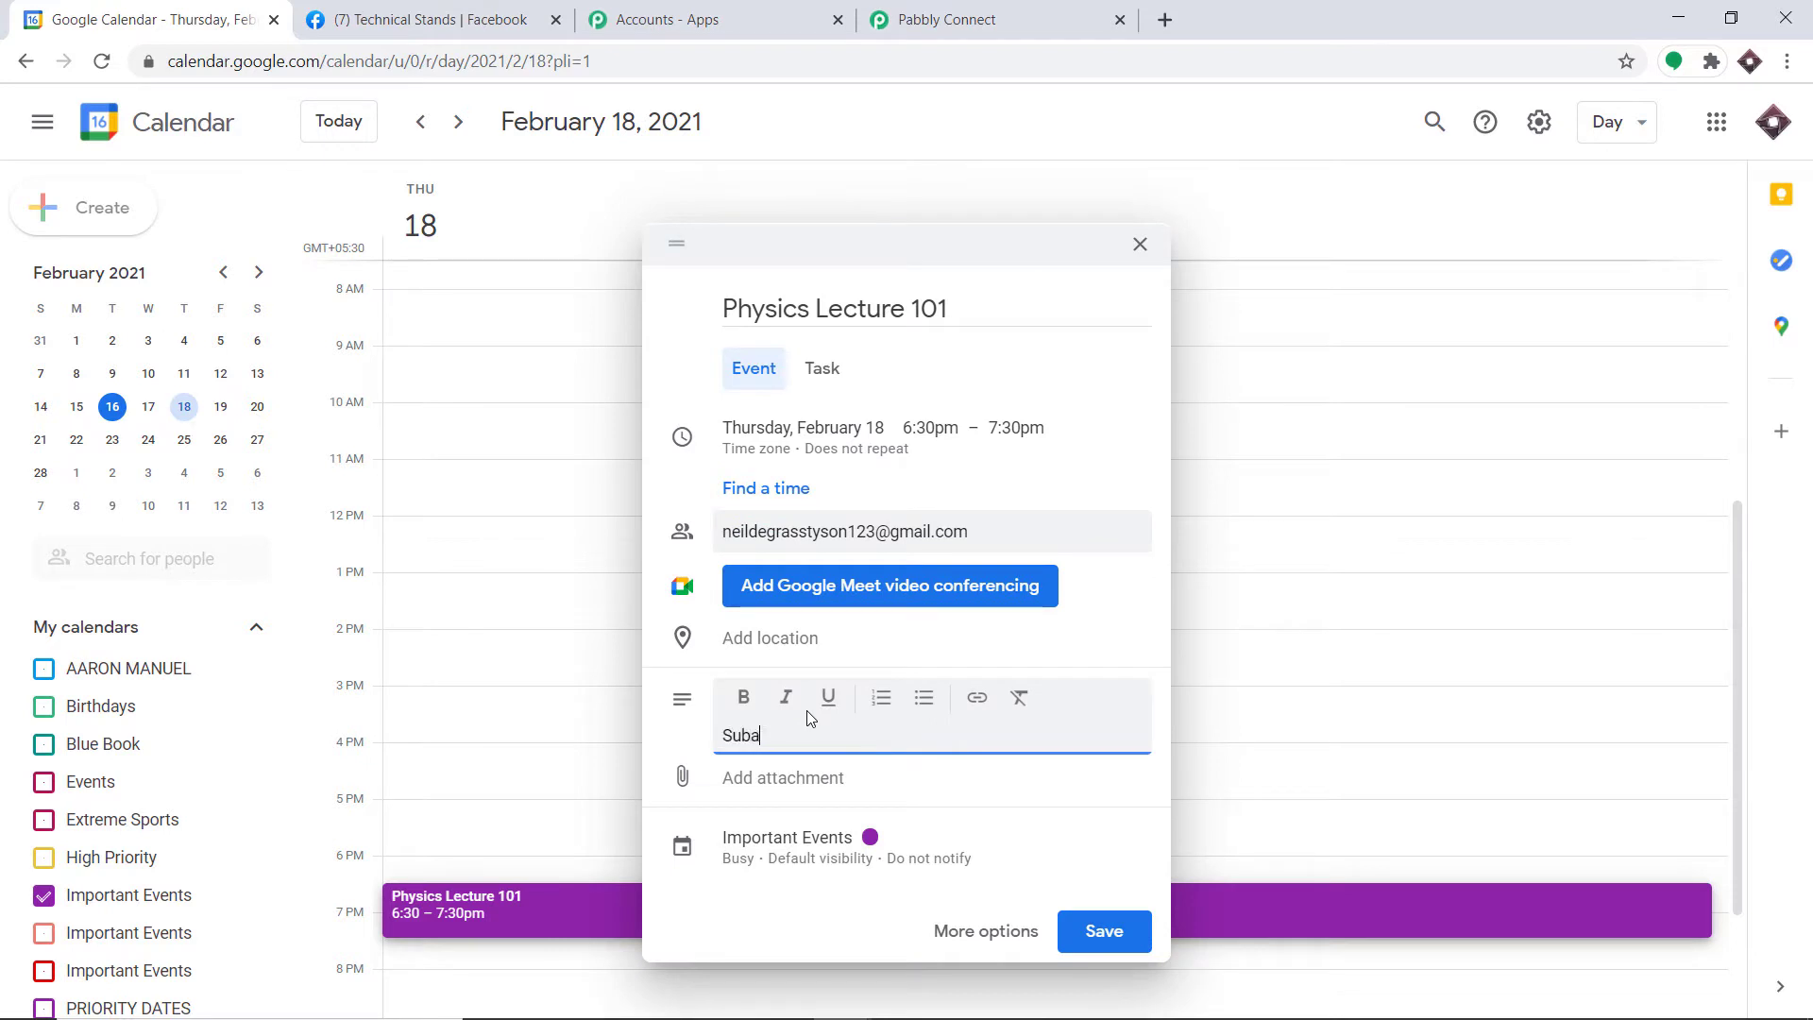
type("tomic particles and Big B")
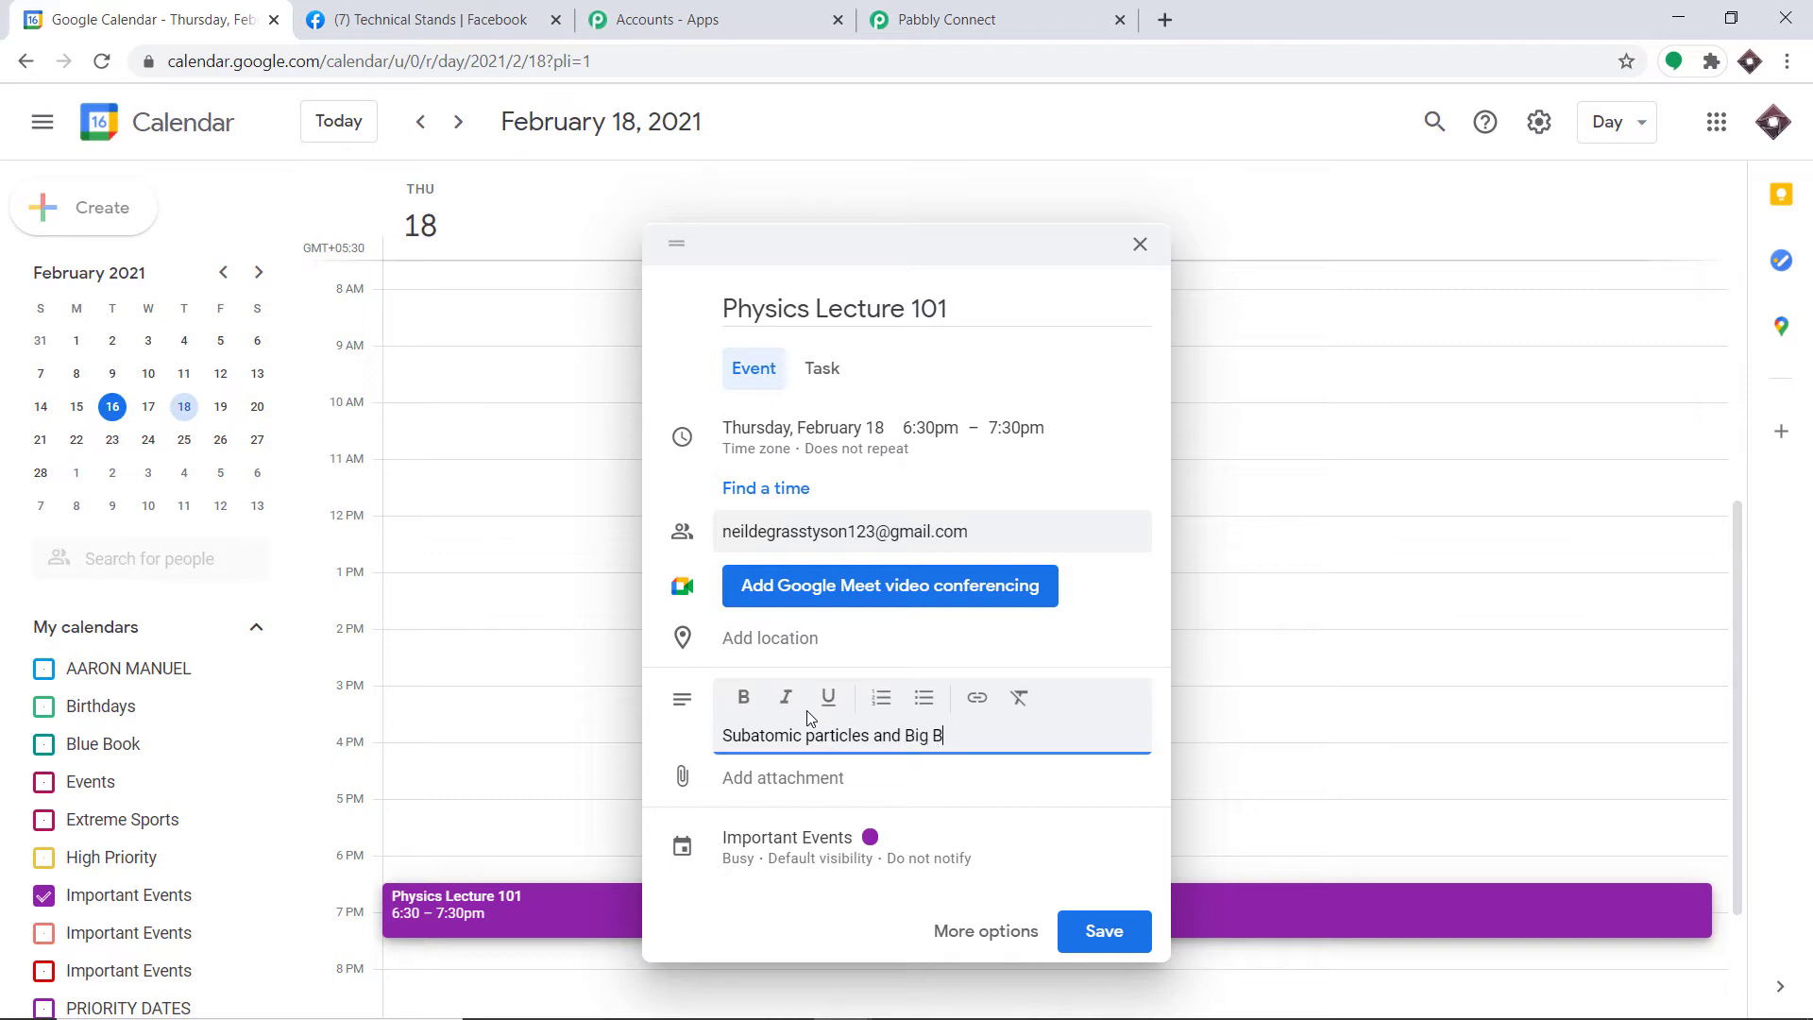
type("ang Theory")
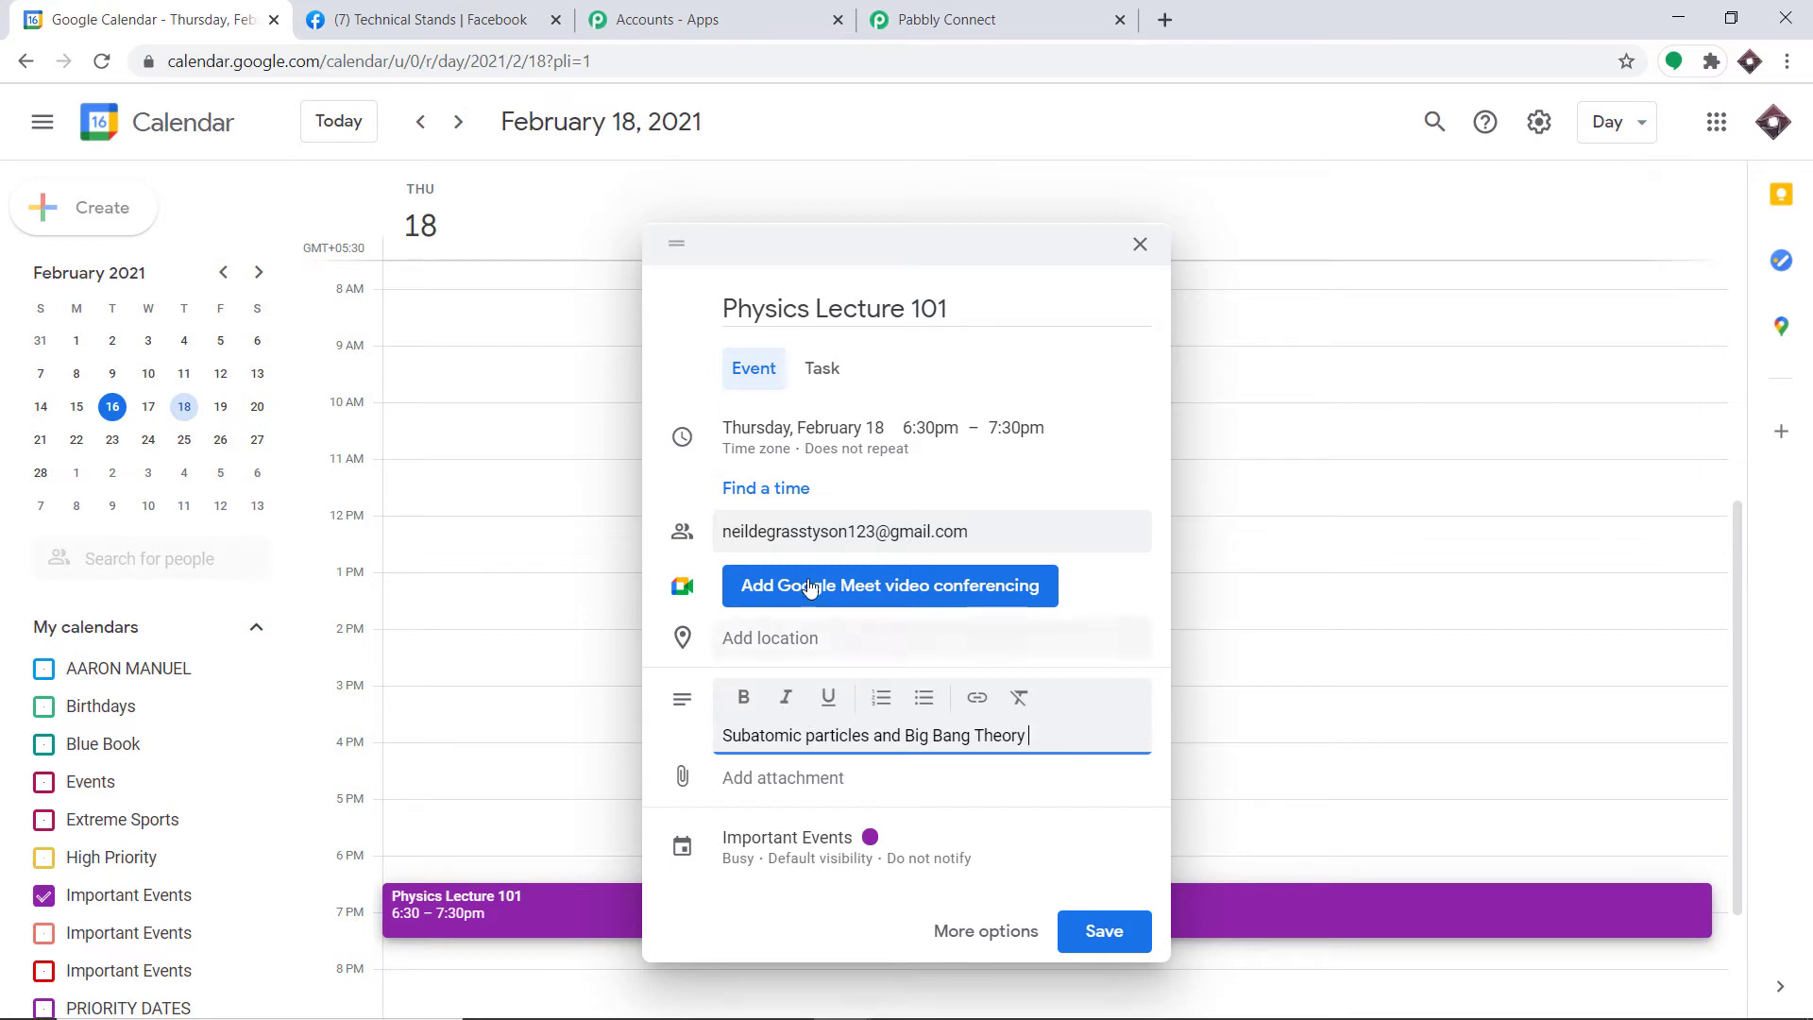
left_click(798, 639)
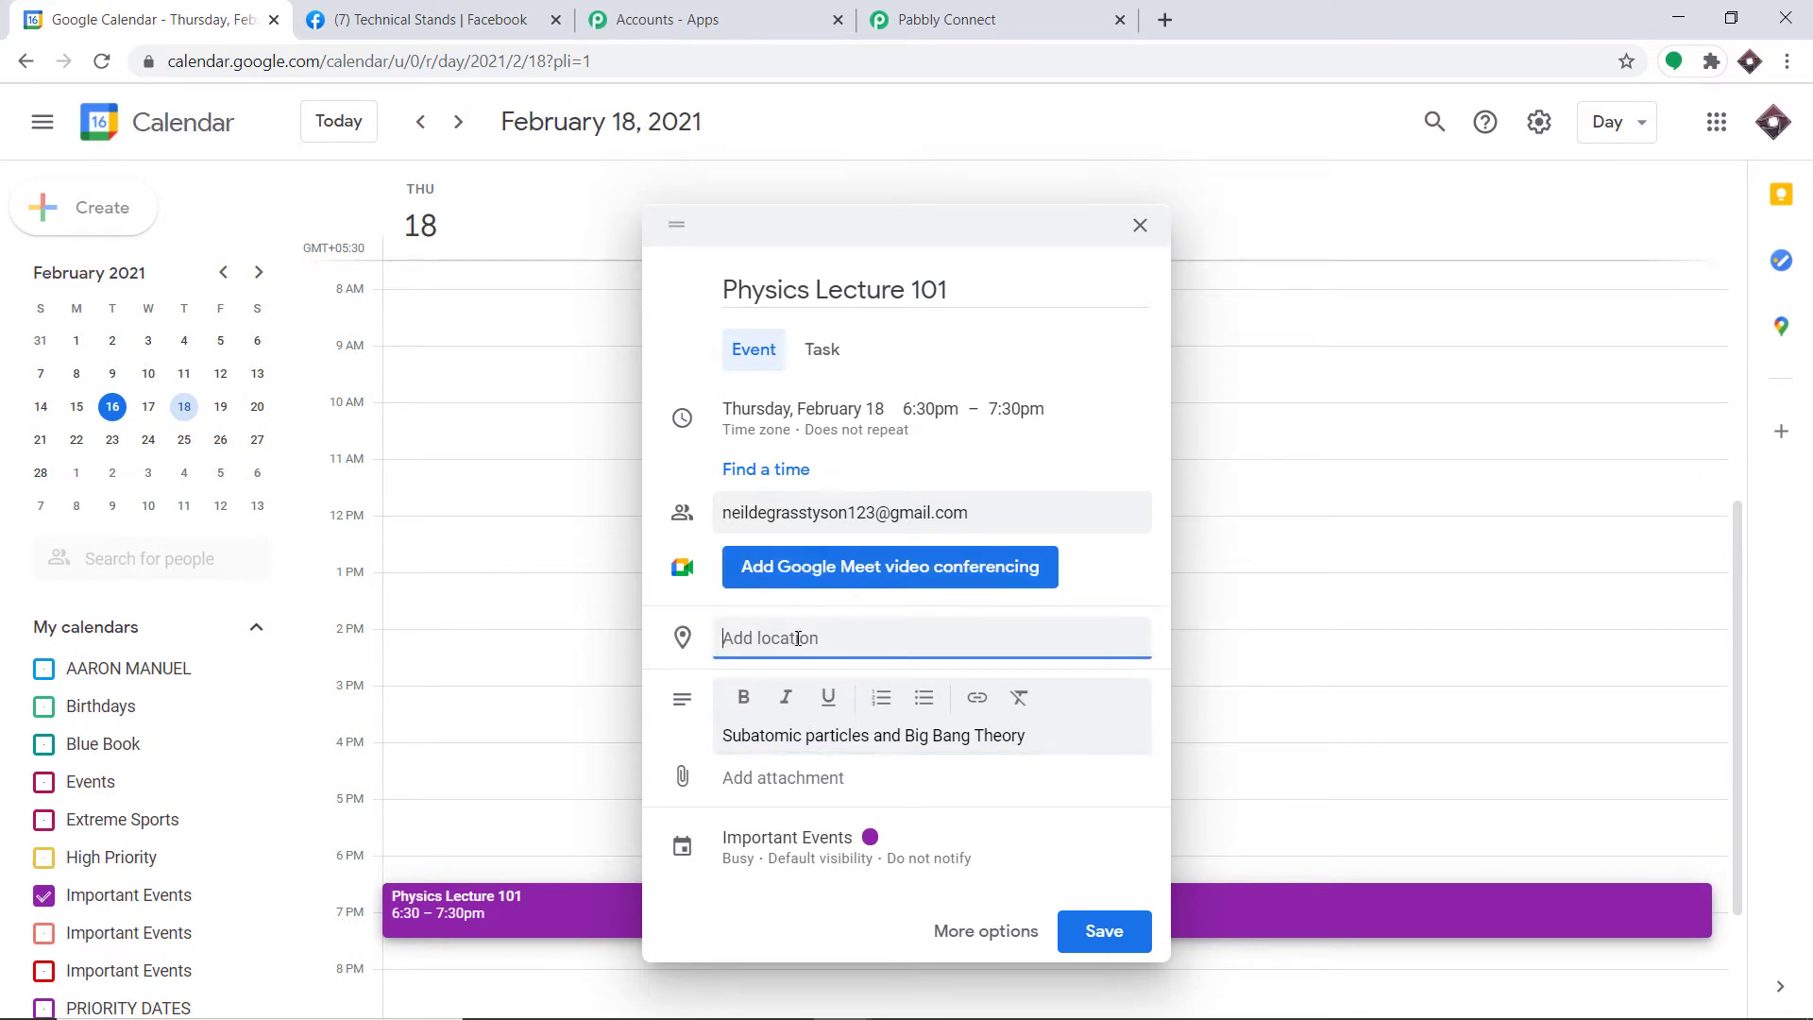
type("new")
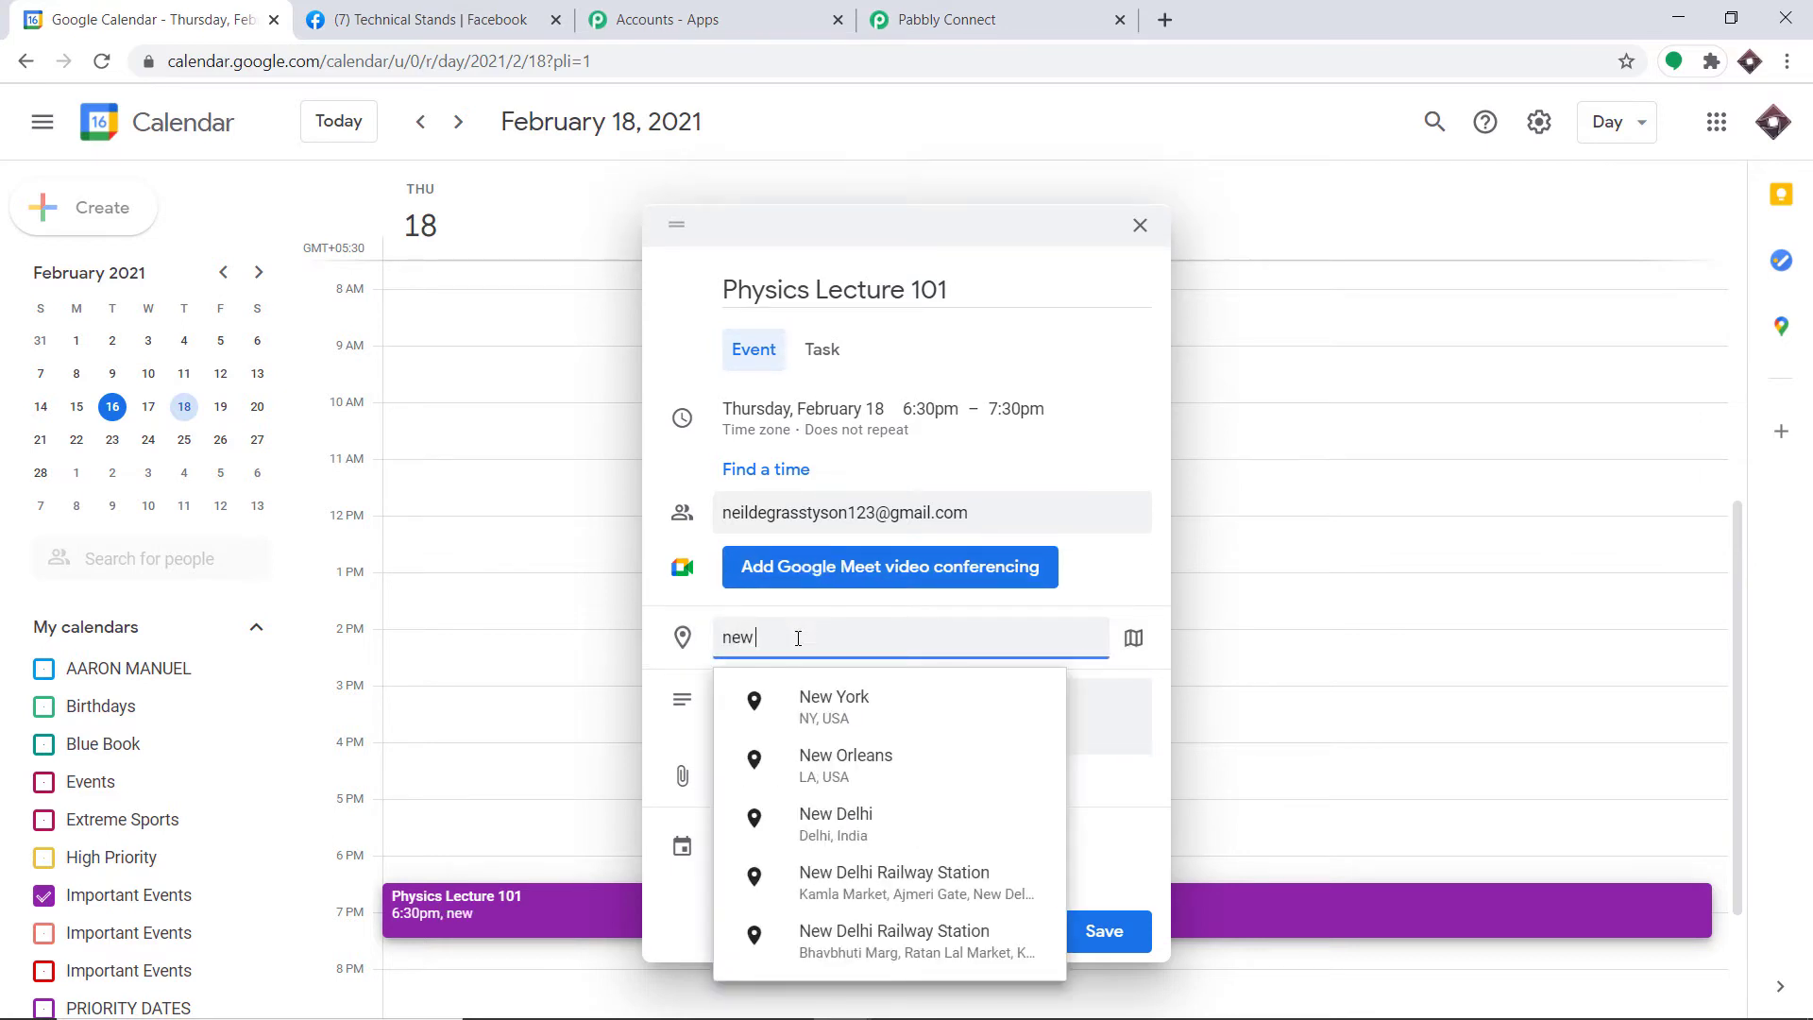
left_click(845, 706)
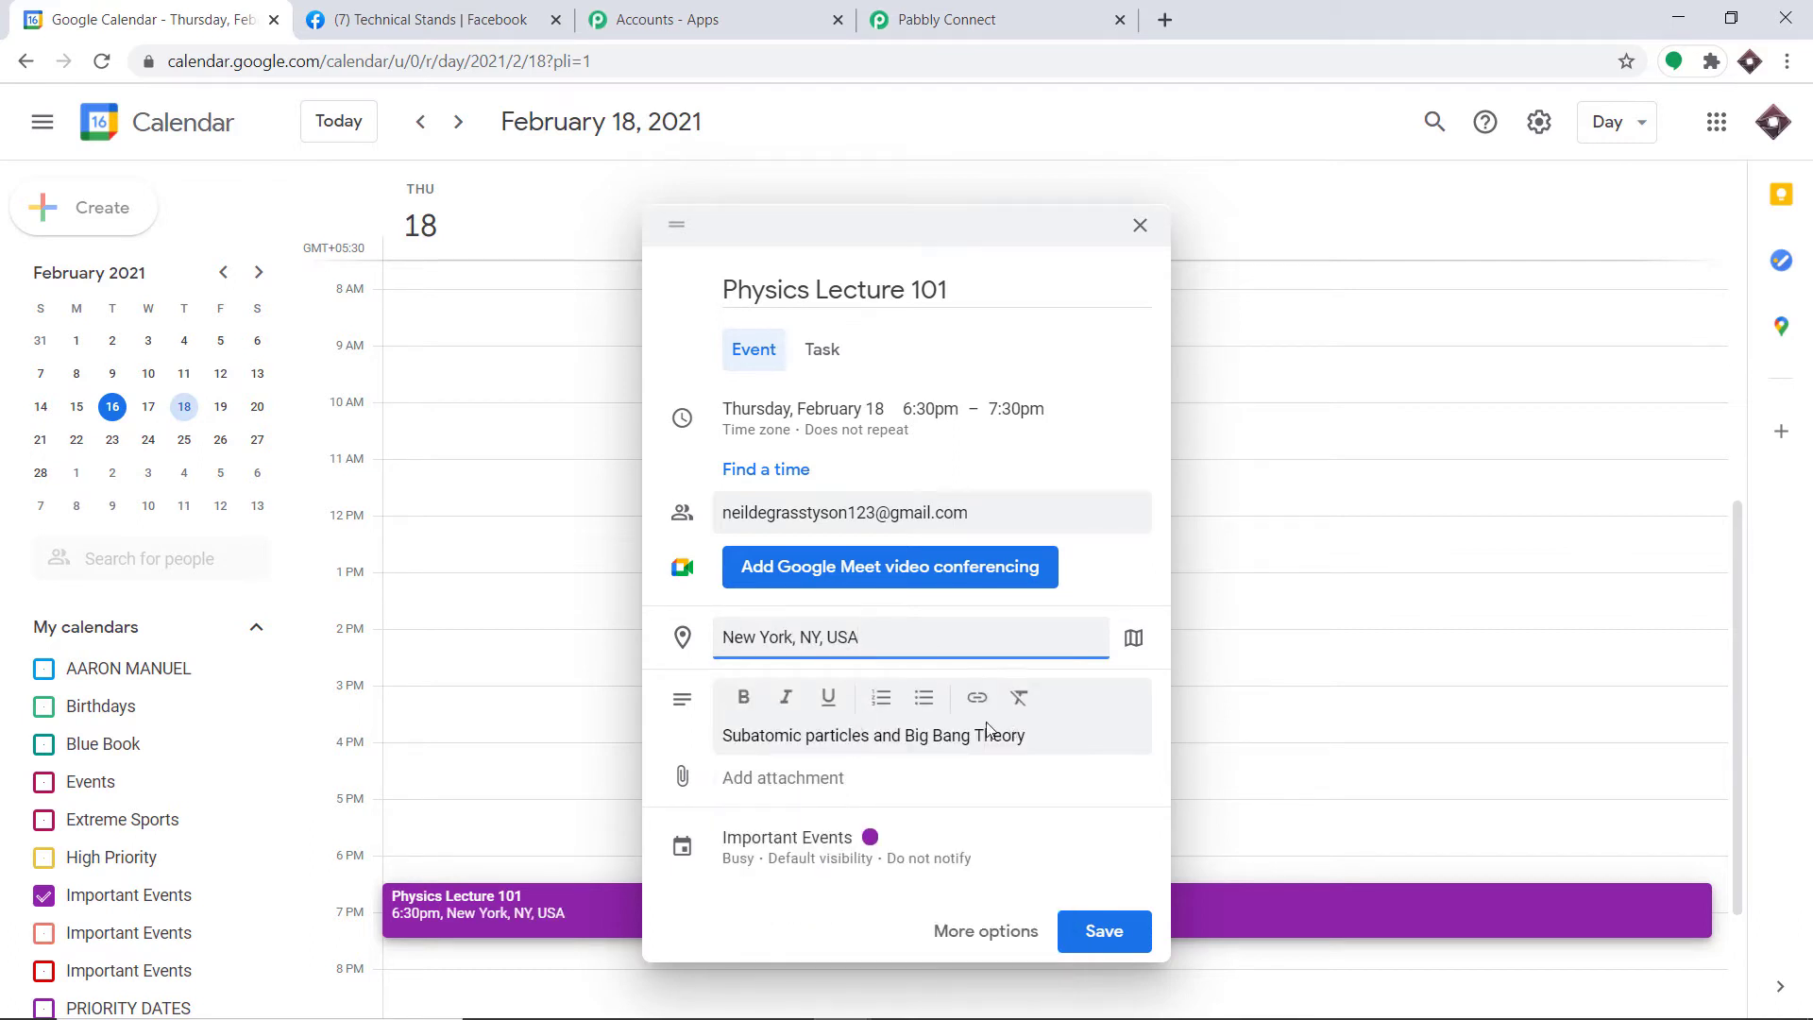
Step: Save the event without sending guest invitations and return to Pabbly Connect
left_click(1115, 935)
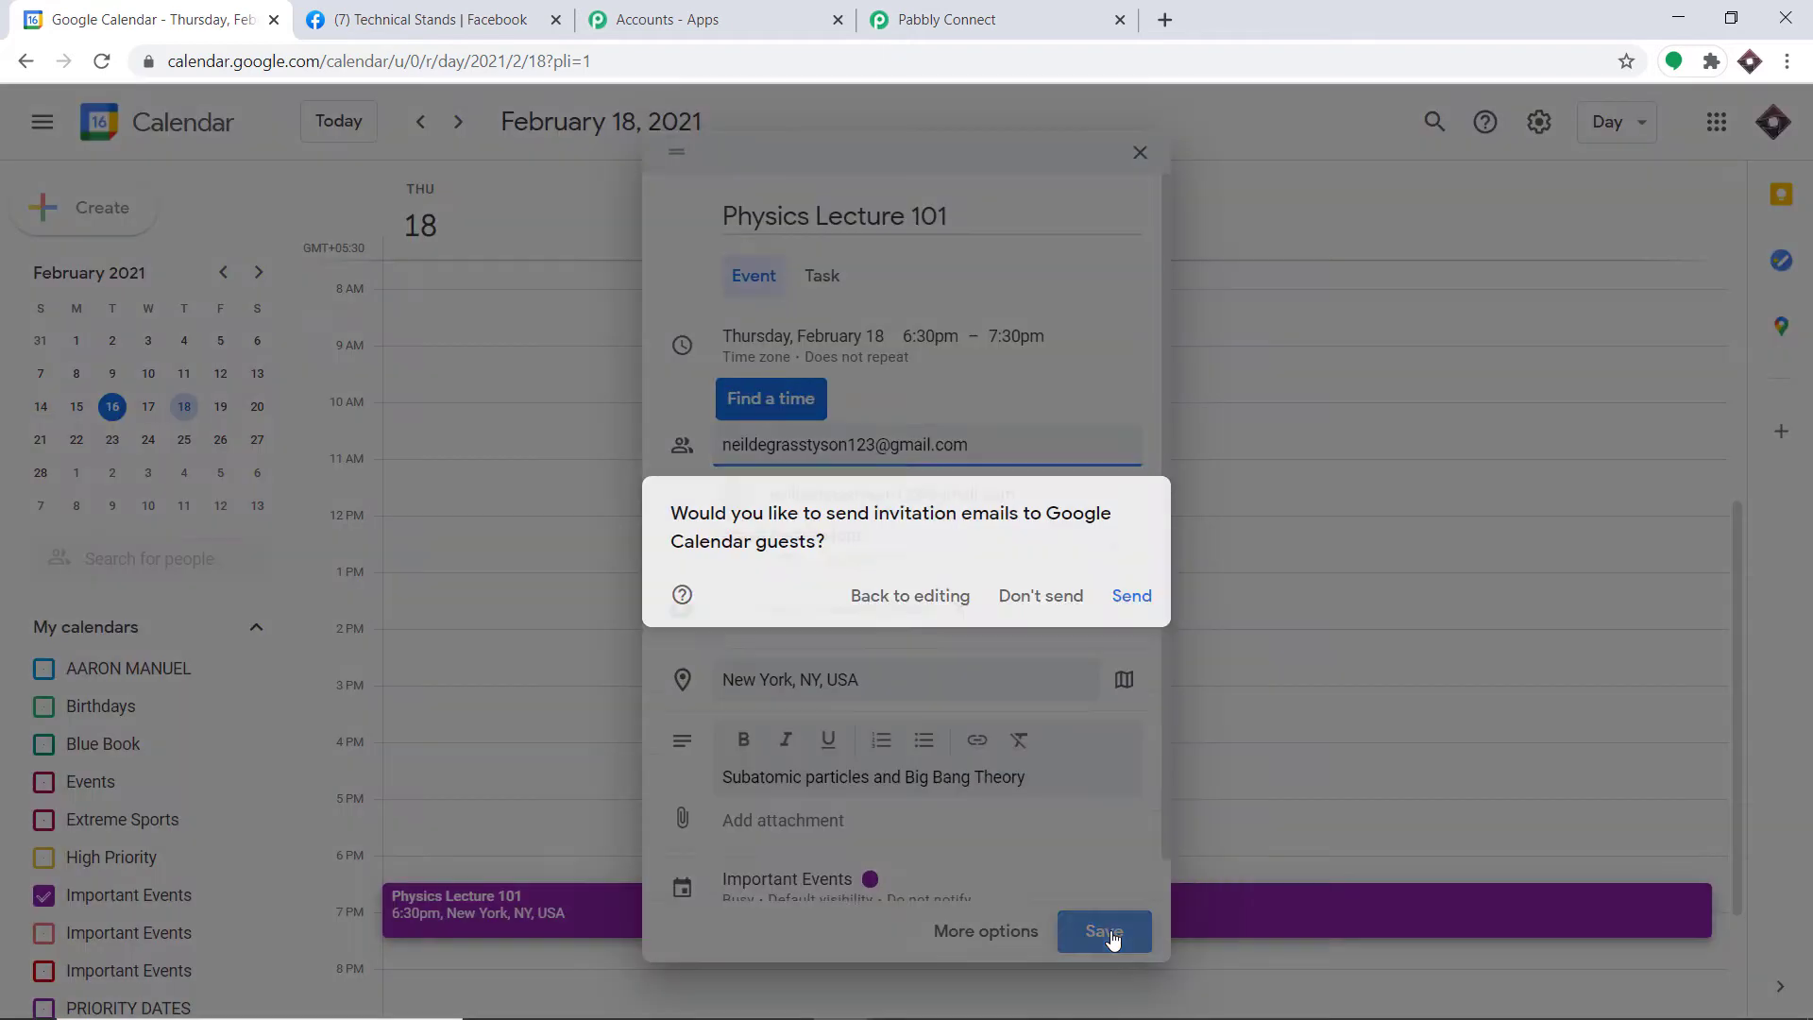
left_click(1041, 595)
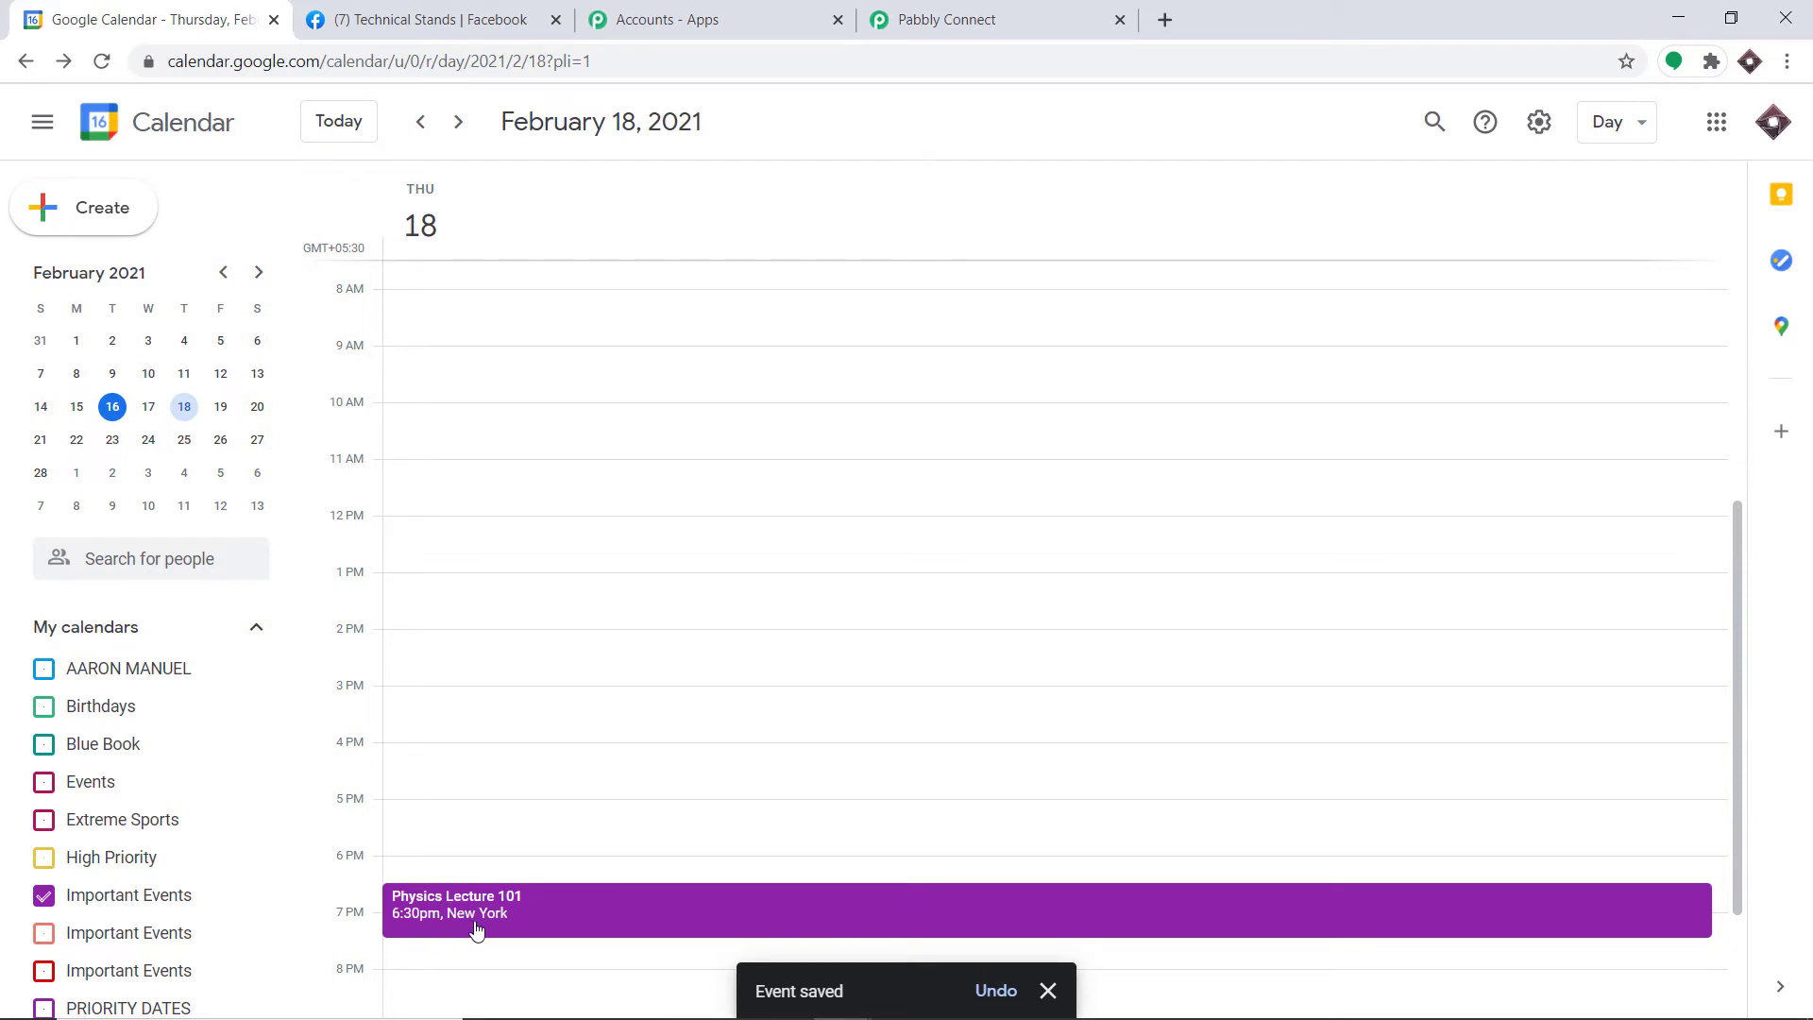
left_click(996, 13)
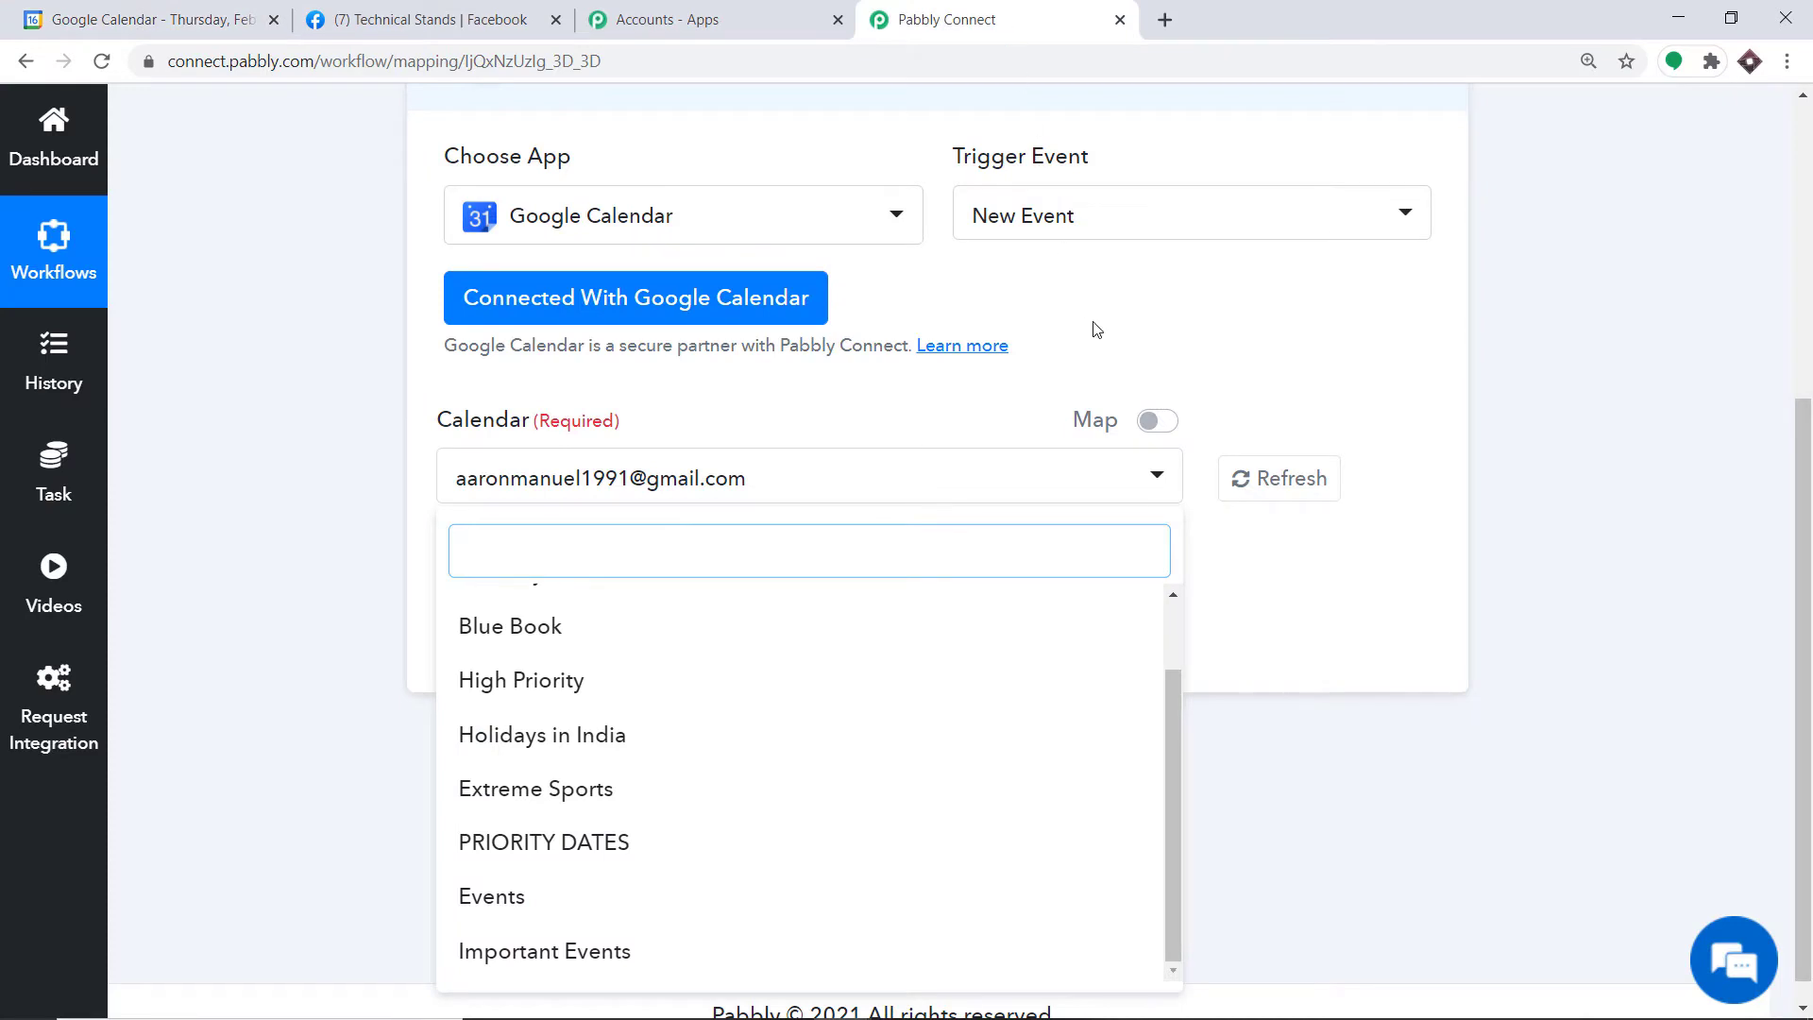
Step: Pick Important Events as the trigger calendar, then save and send a test request
left_click(179, 13)
left_click(939, 14)
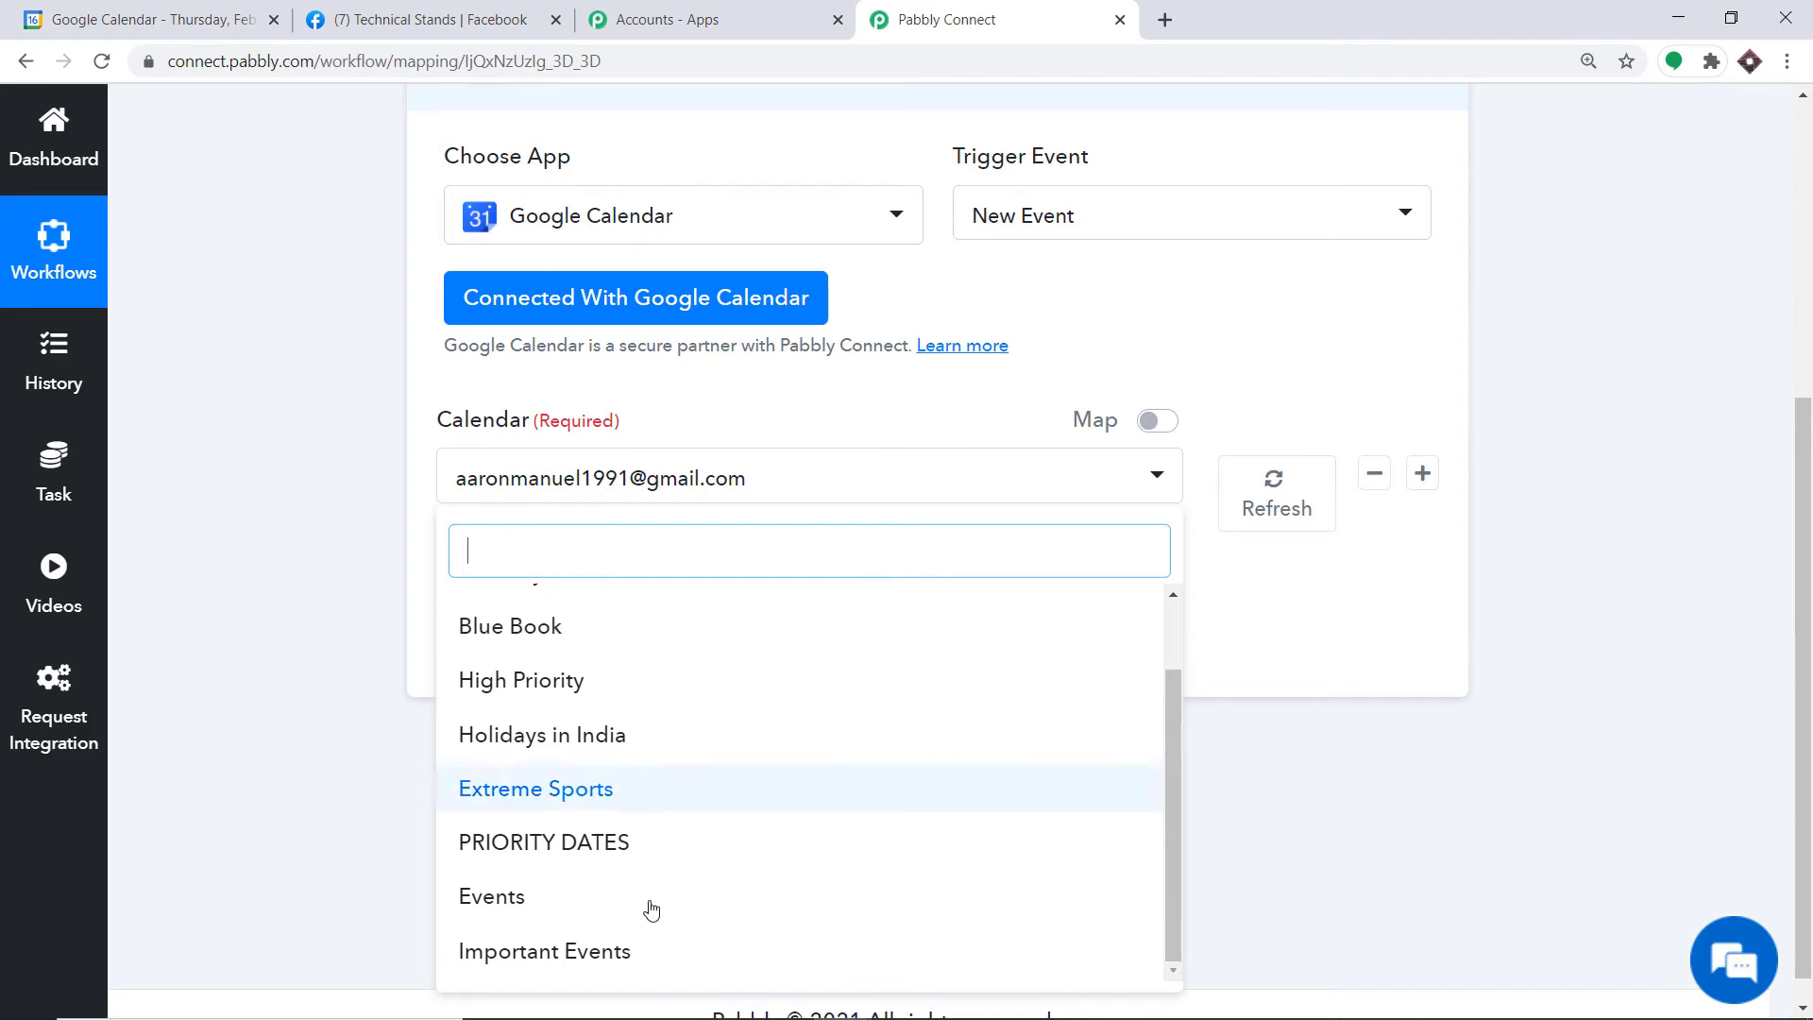
left_click(630, 953)
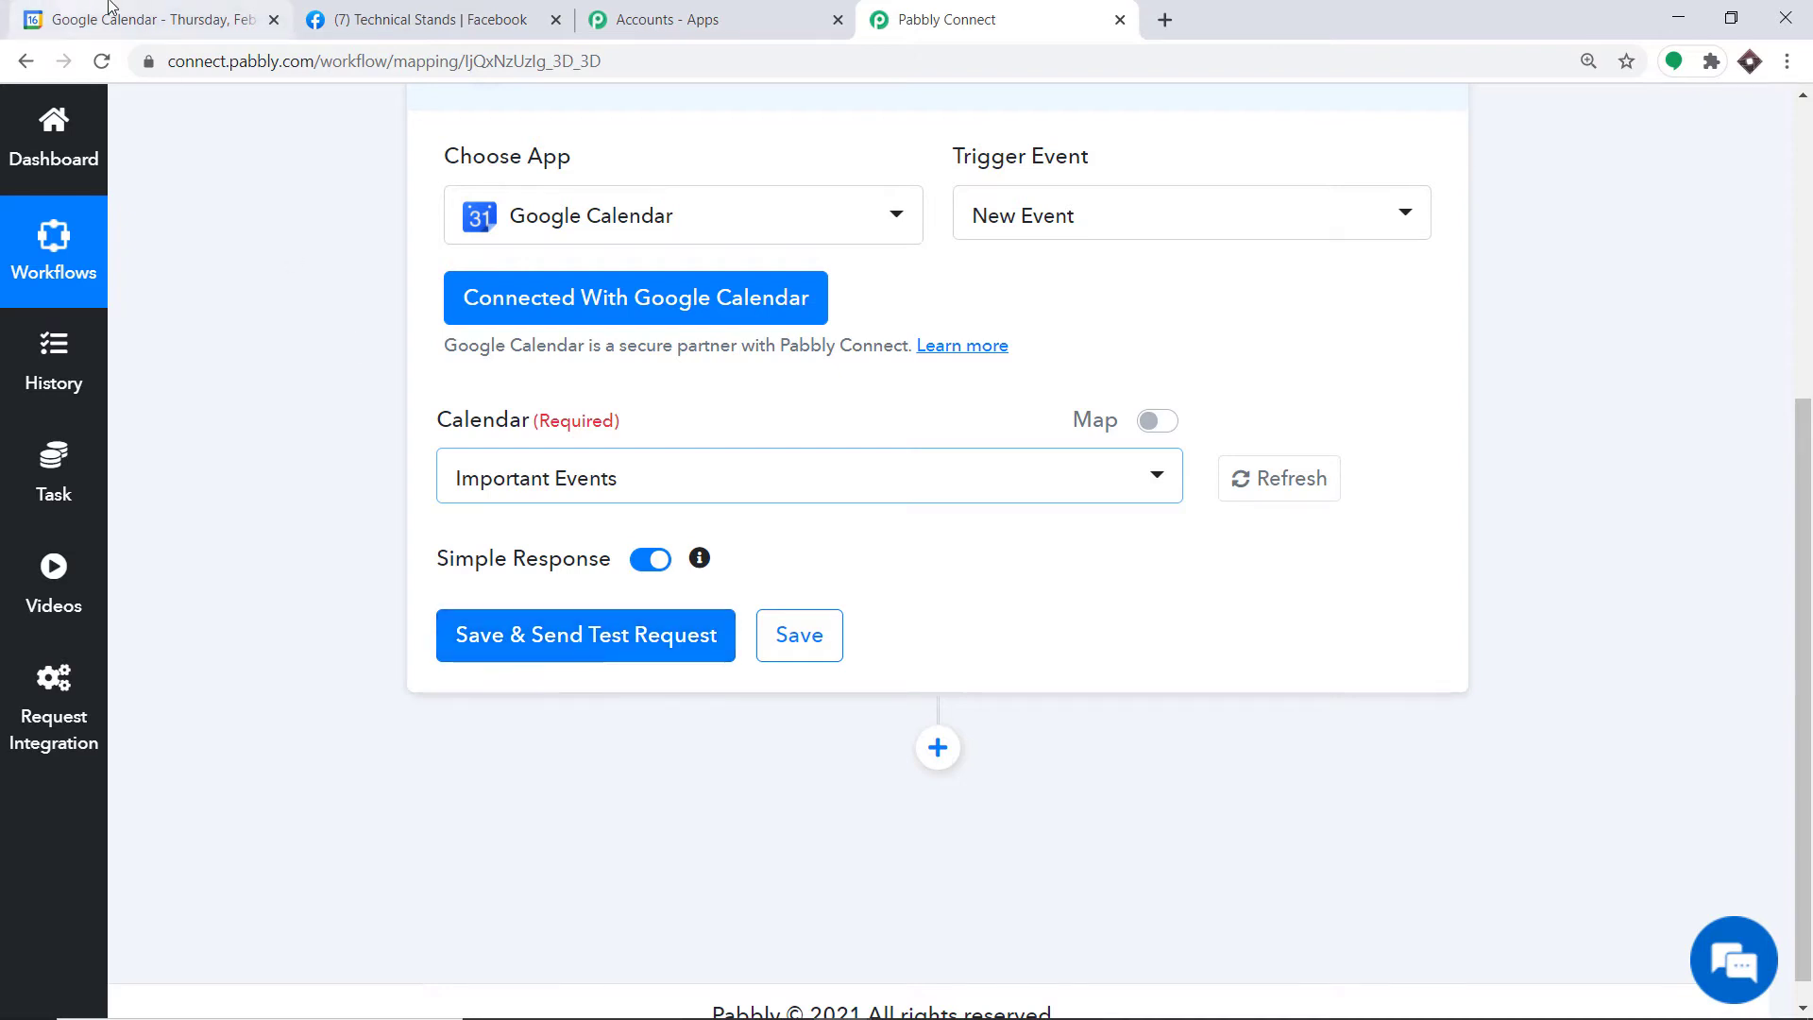
left_click(141, 18)
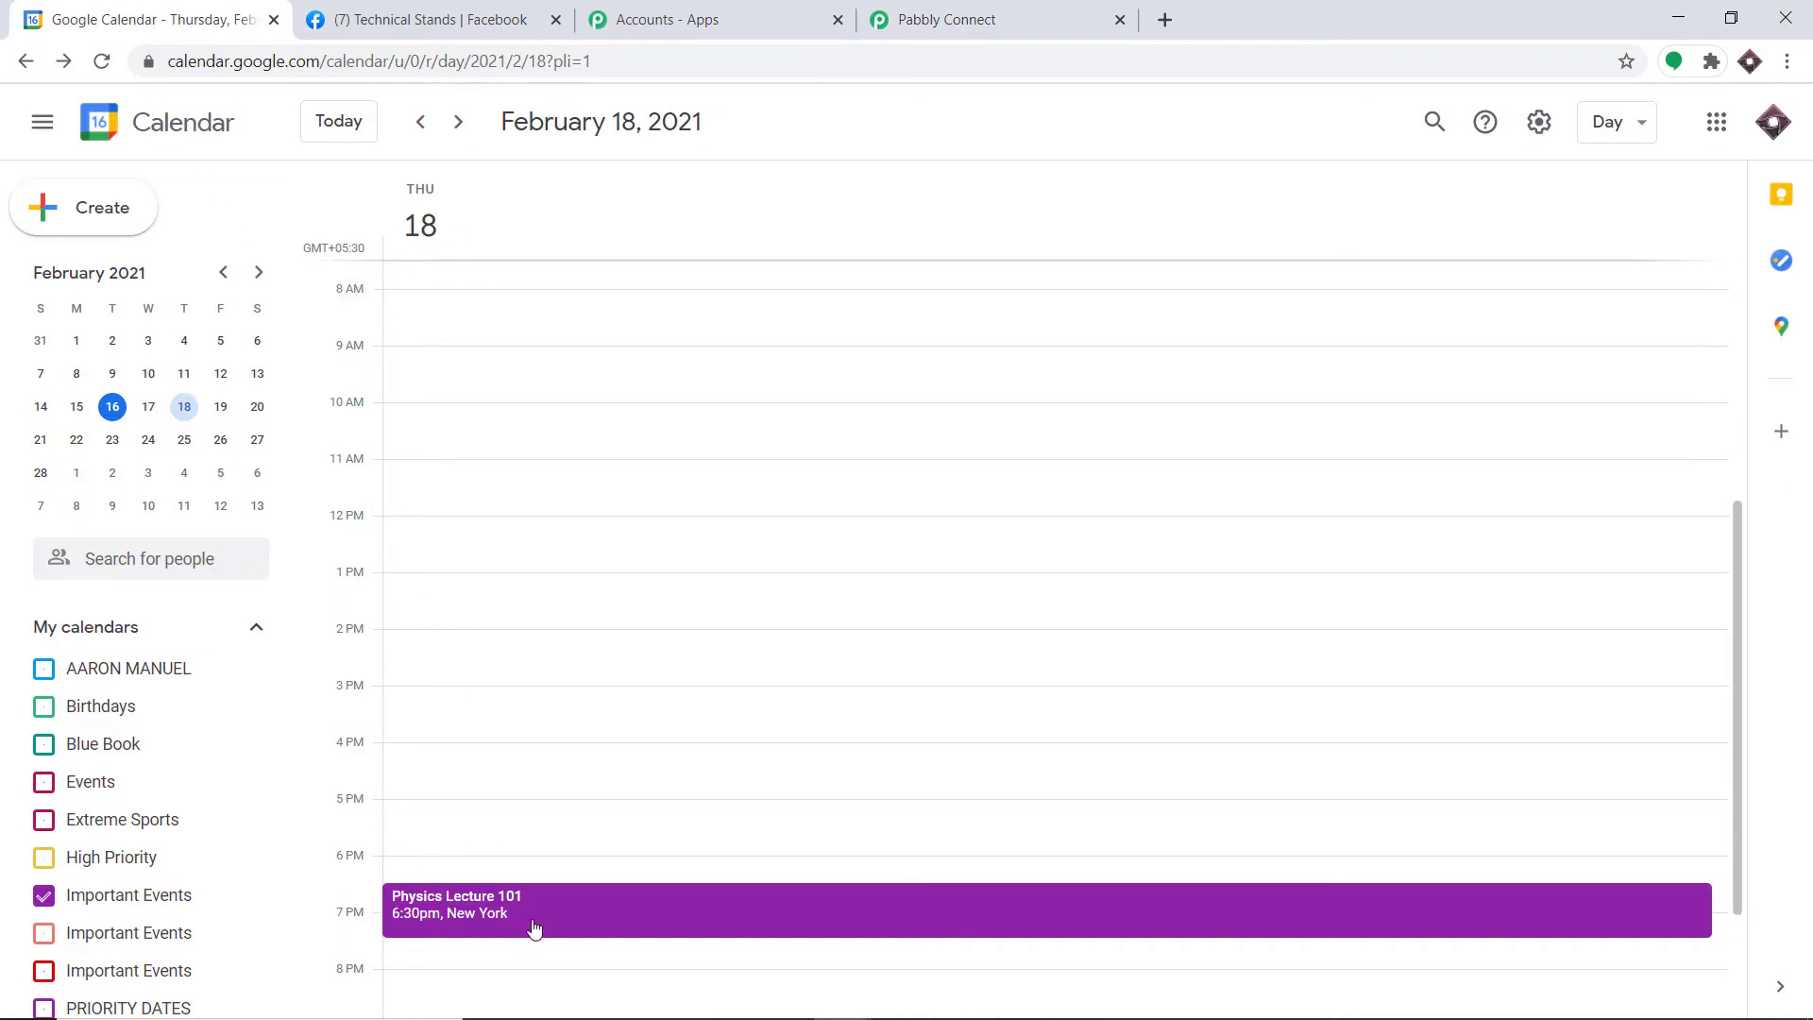
left_click(944, 19)
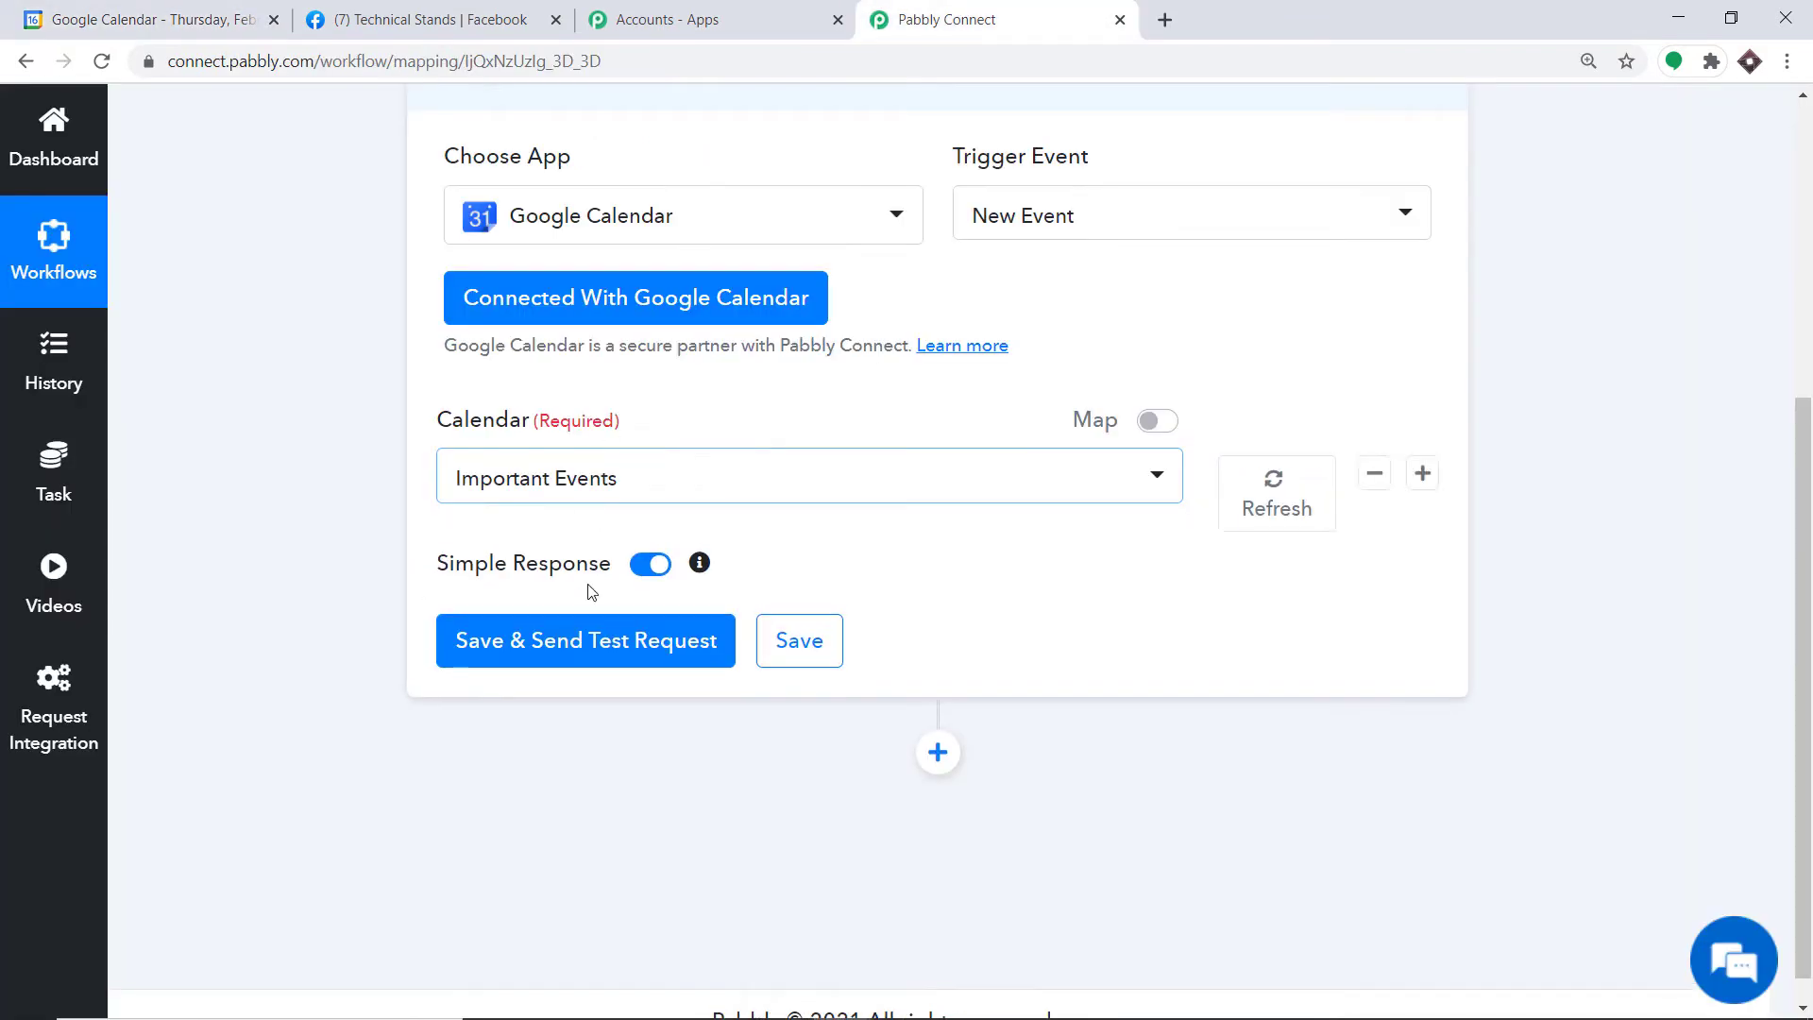
left_click(601, 638)
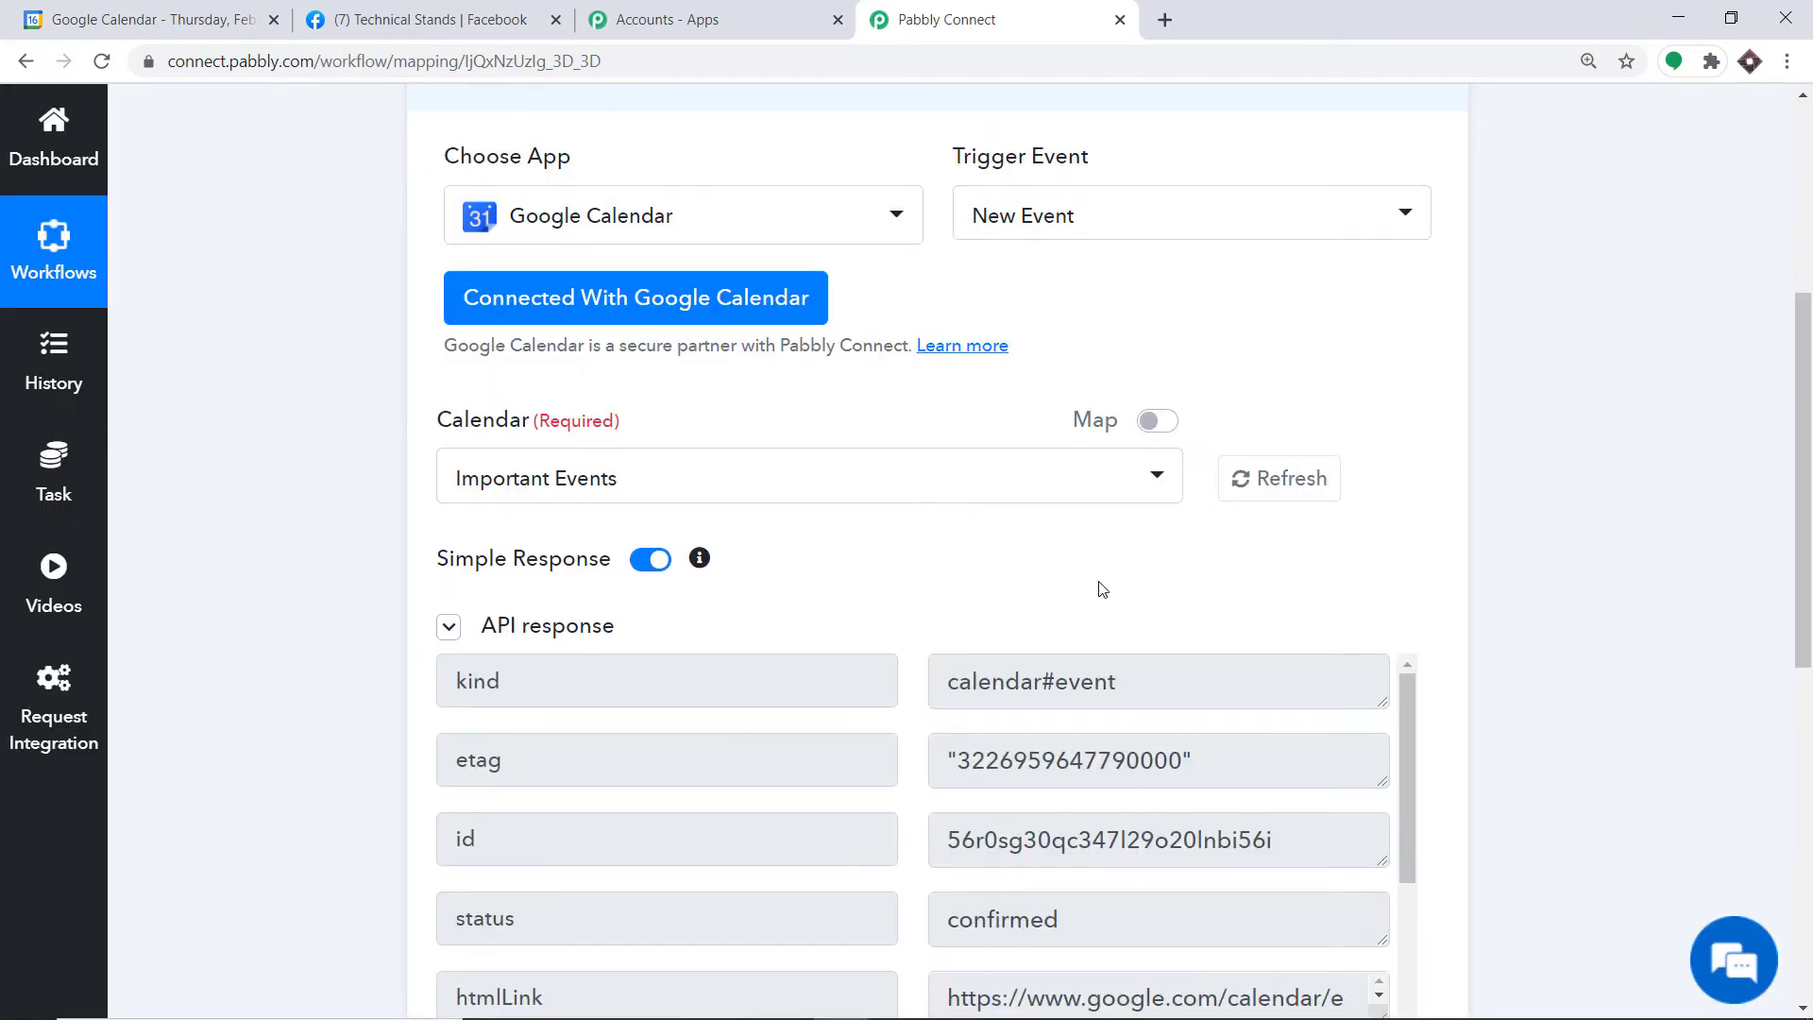
Step: Scroll through the Physics Lecture 101 response and enlarge the description box to read the Big Bang Theory text
scroll(1097, 586, "down", 5)
scroll(989, 553, "down", 2)
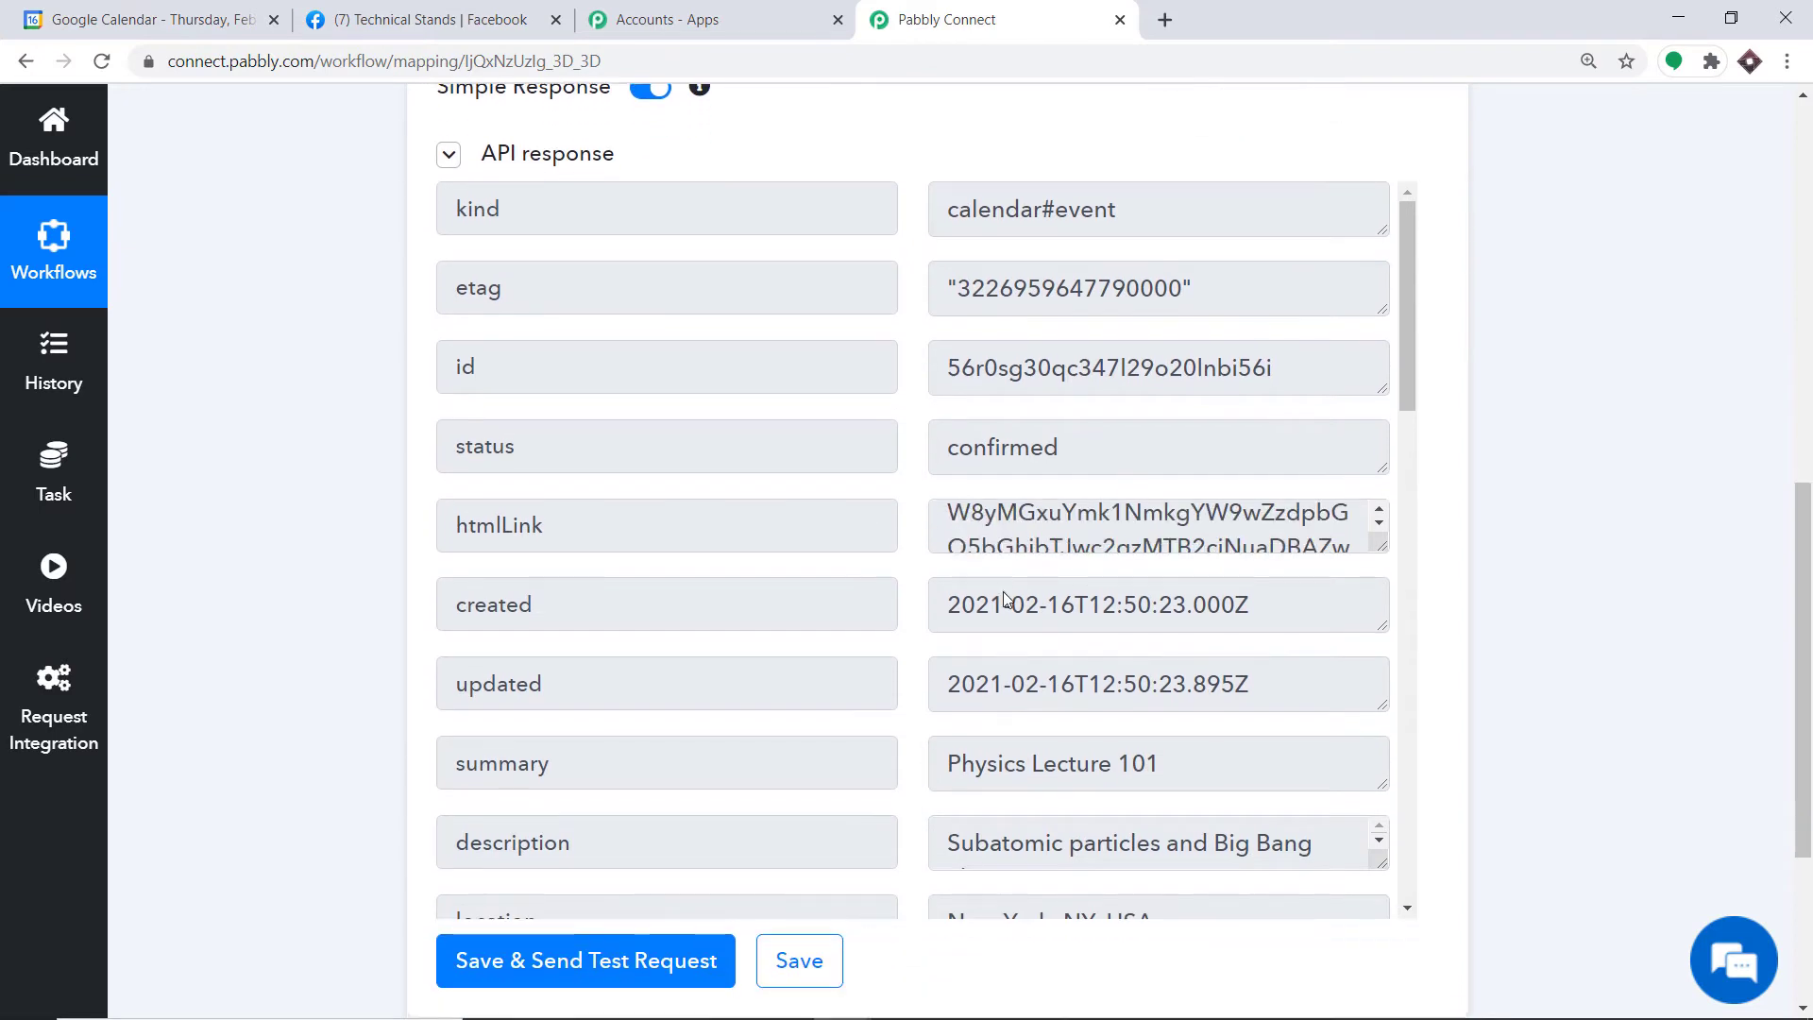
scroll(1151, 621, "down", 1)
scroll(1070, 647, "down", 1)
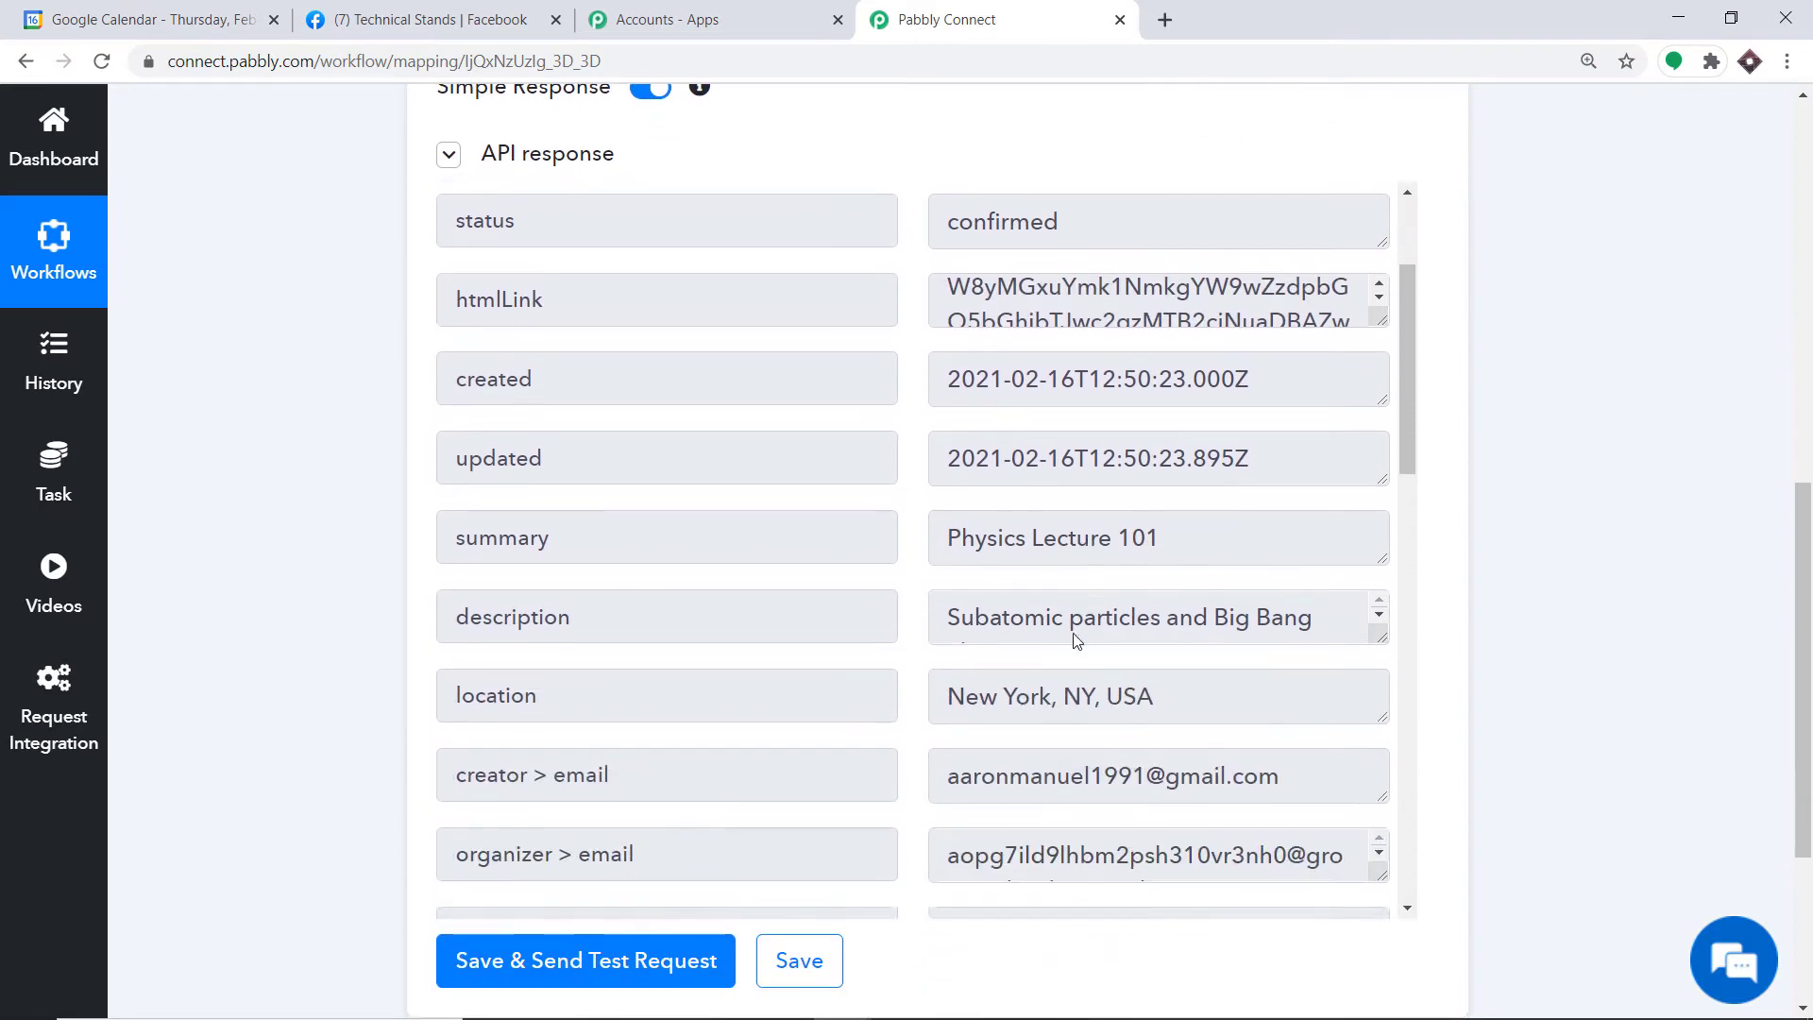
scroll(1058, 529, "down", 1)
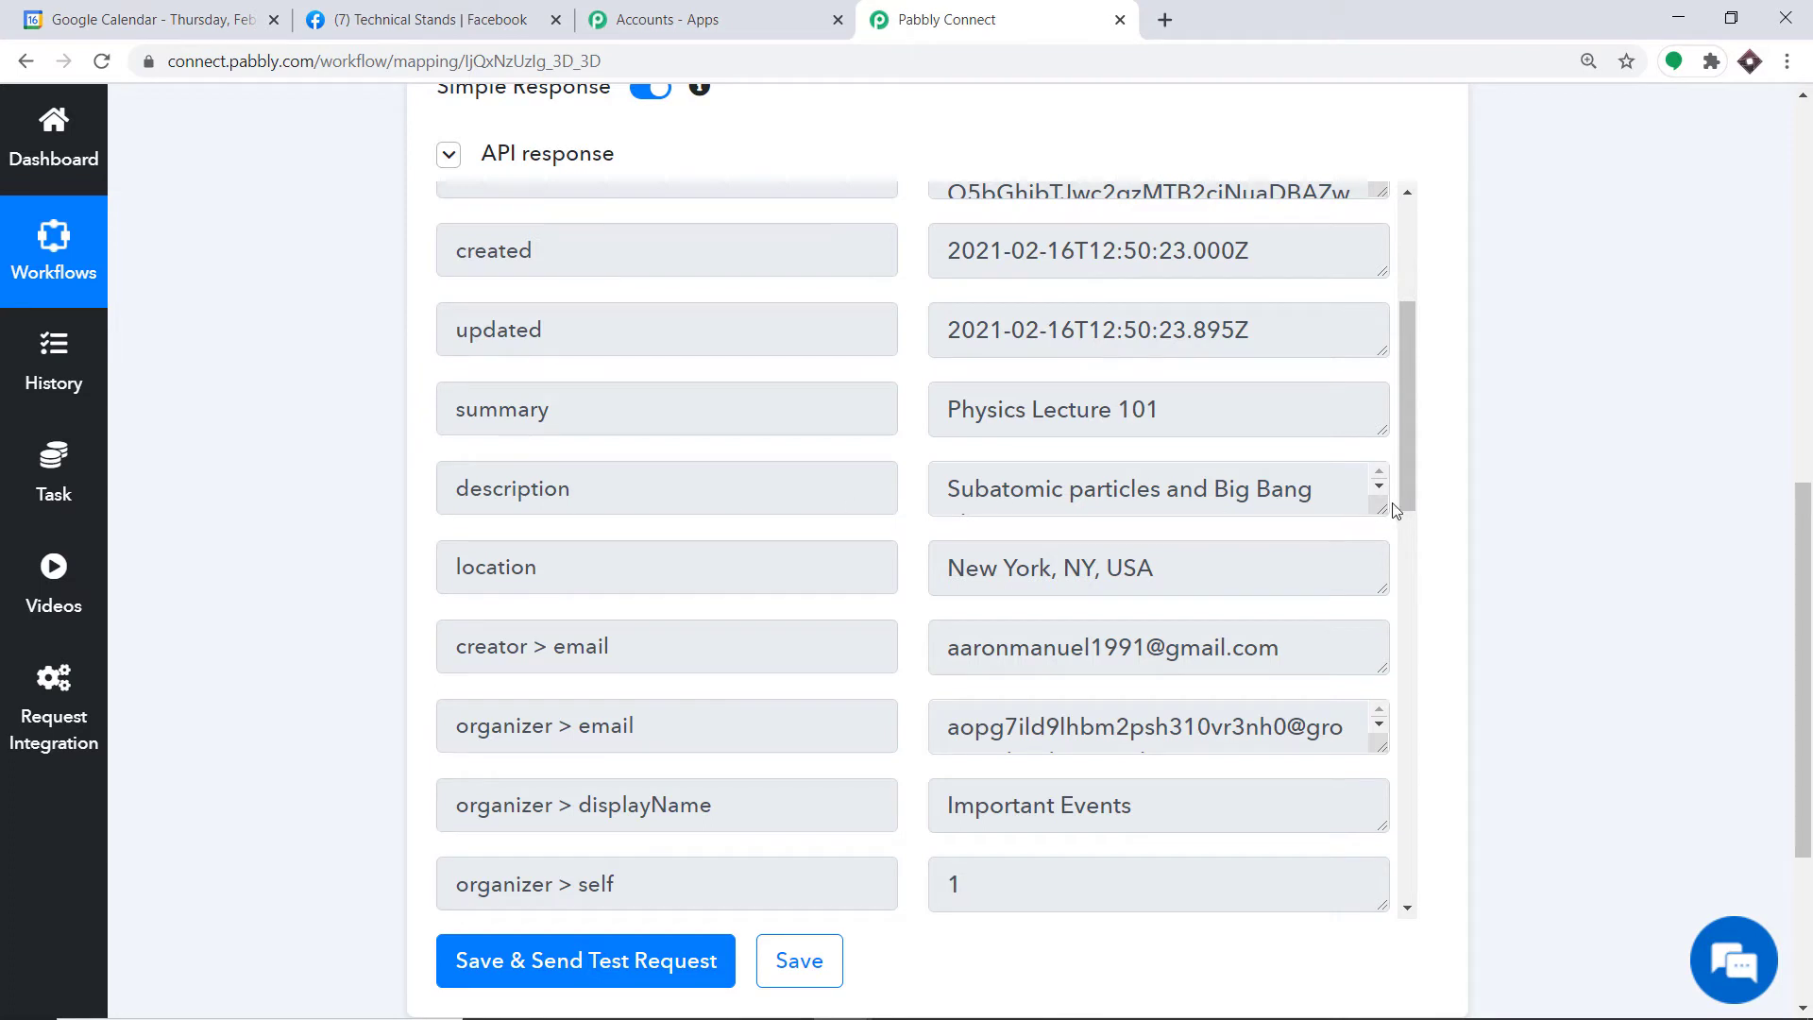
left_click_drag(1379, 510, 1365, 606)
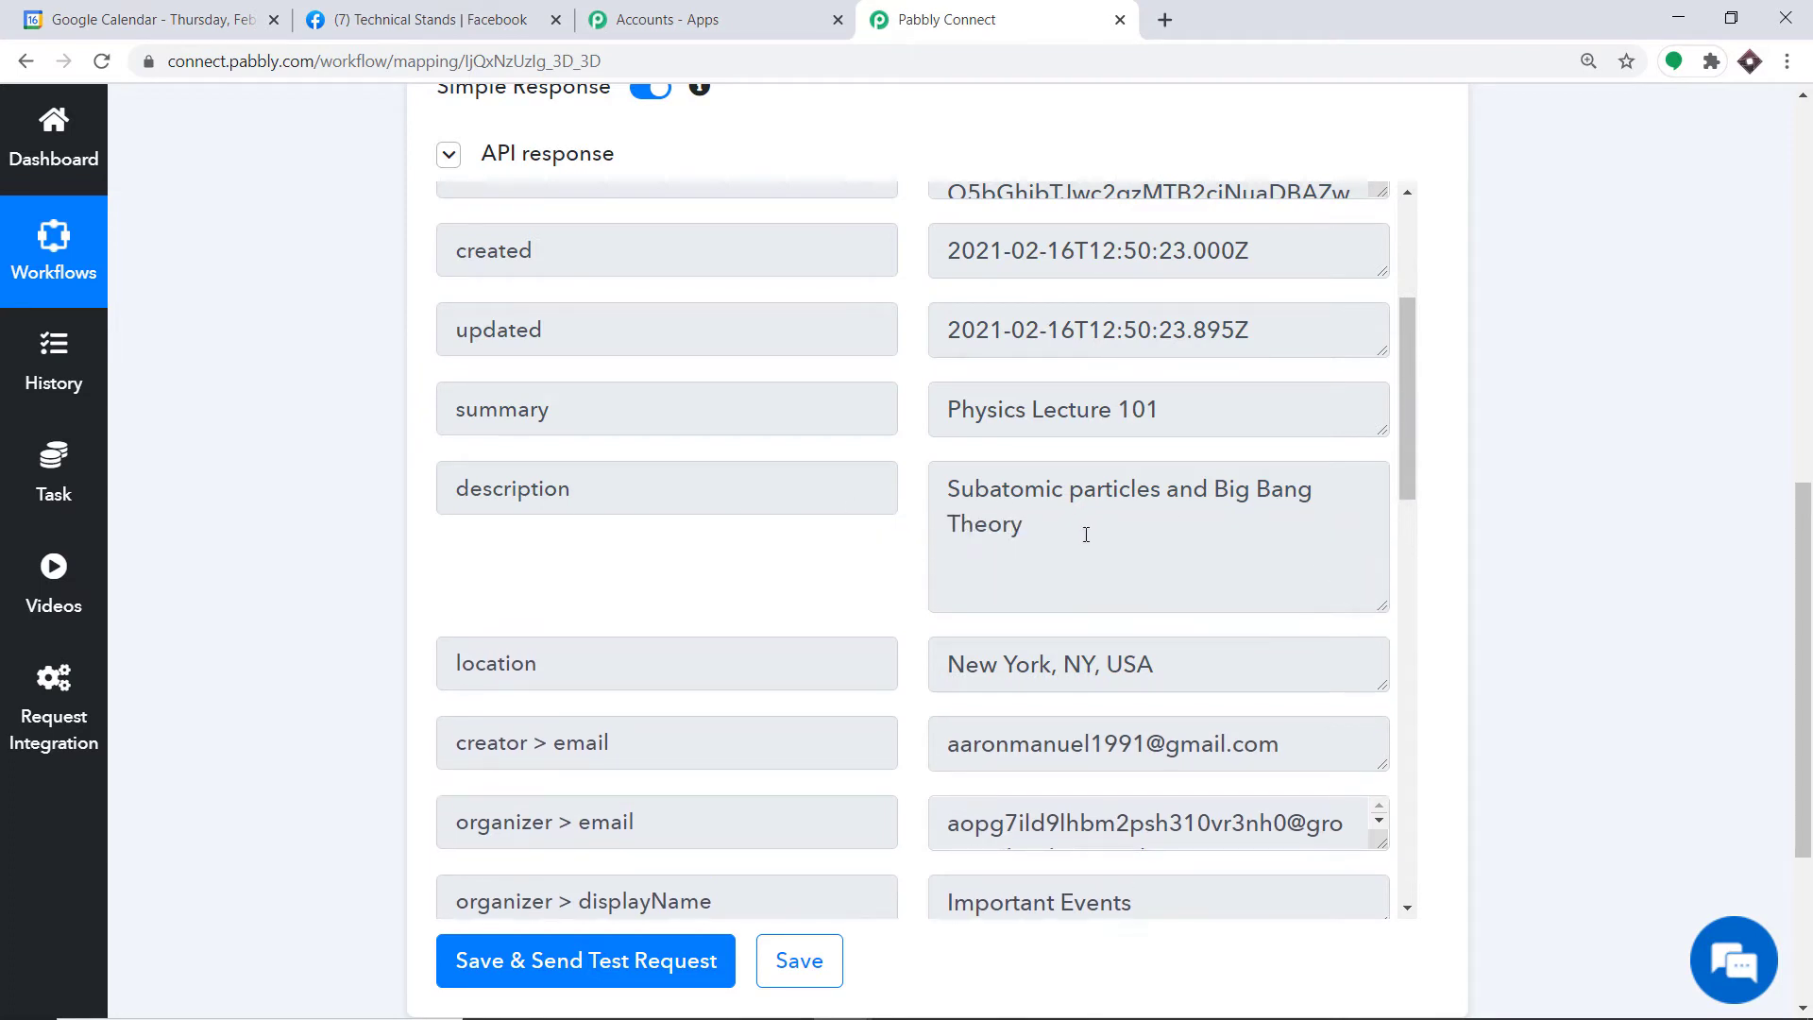
Step: Scroll down to check the New York location, start and end times and Google Meet link
scroll(1086, 534, "down", 3)
scroll(742, 496, "down", 2)
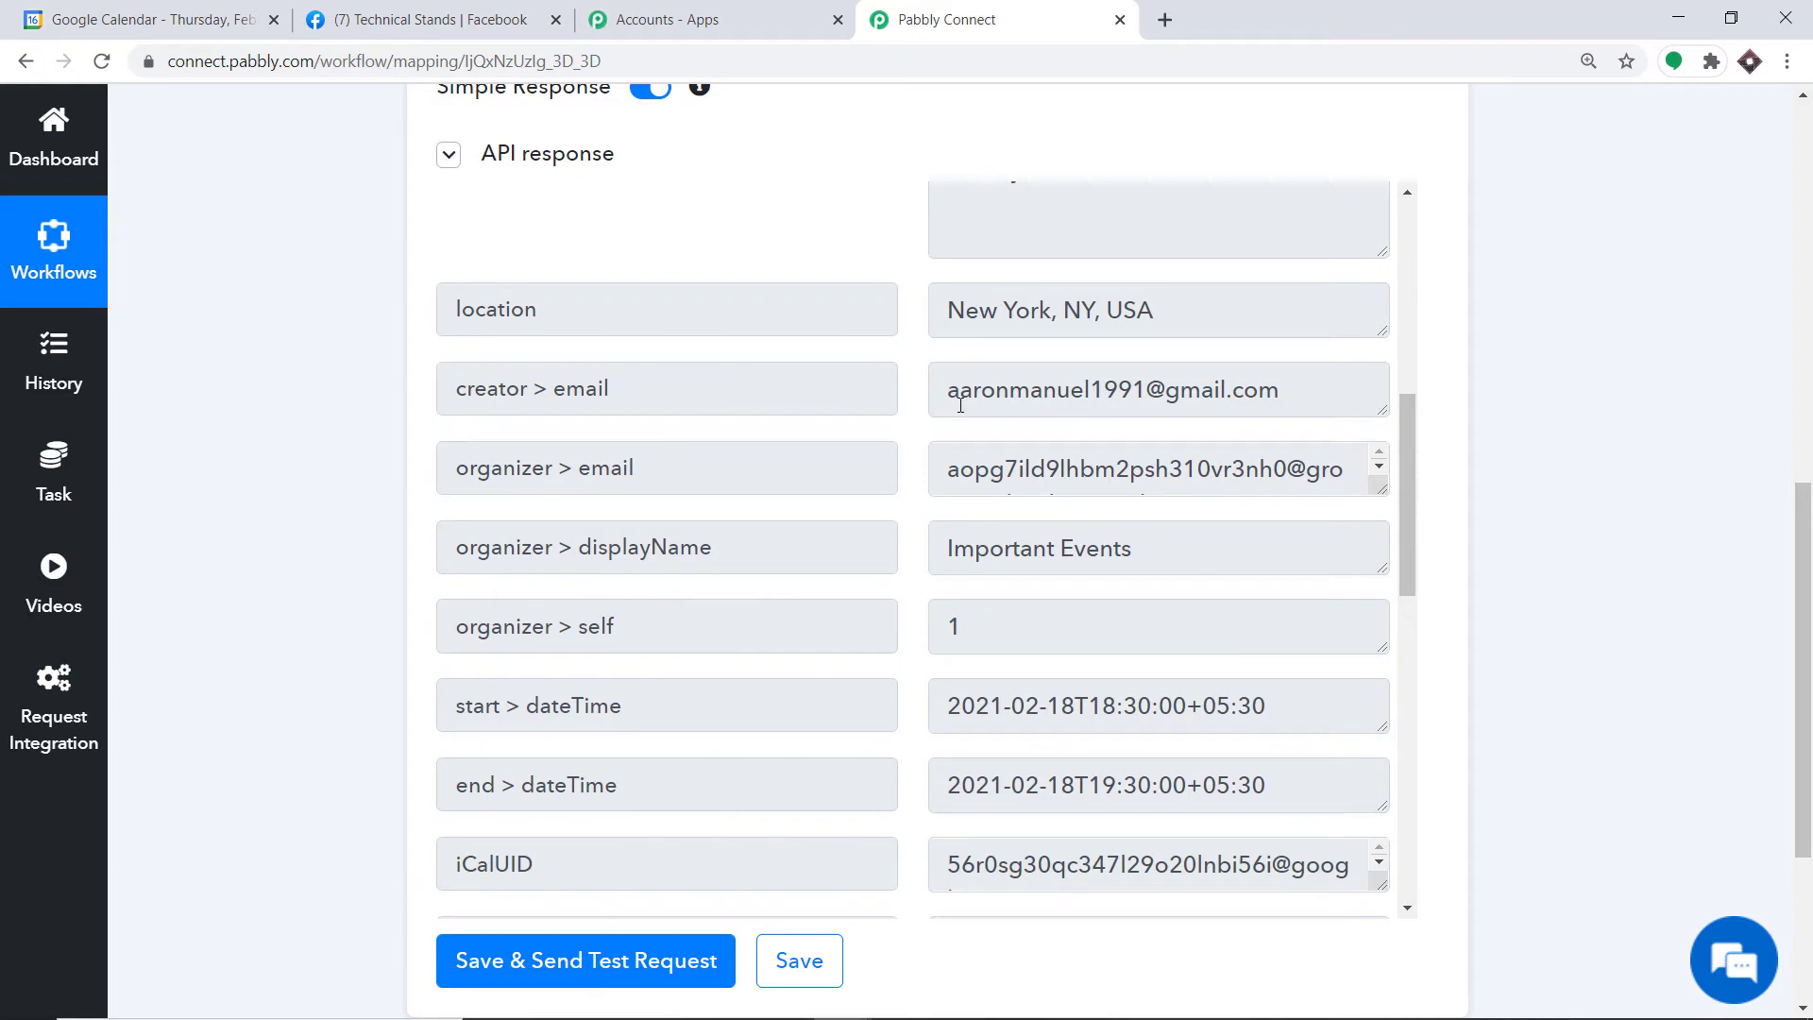
scroll(950, 472, "down", 1)
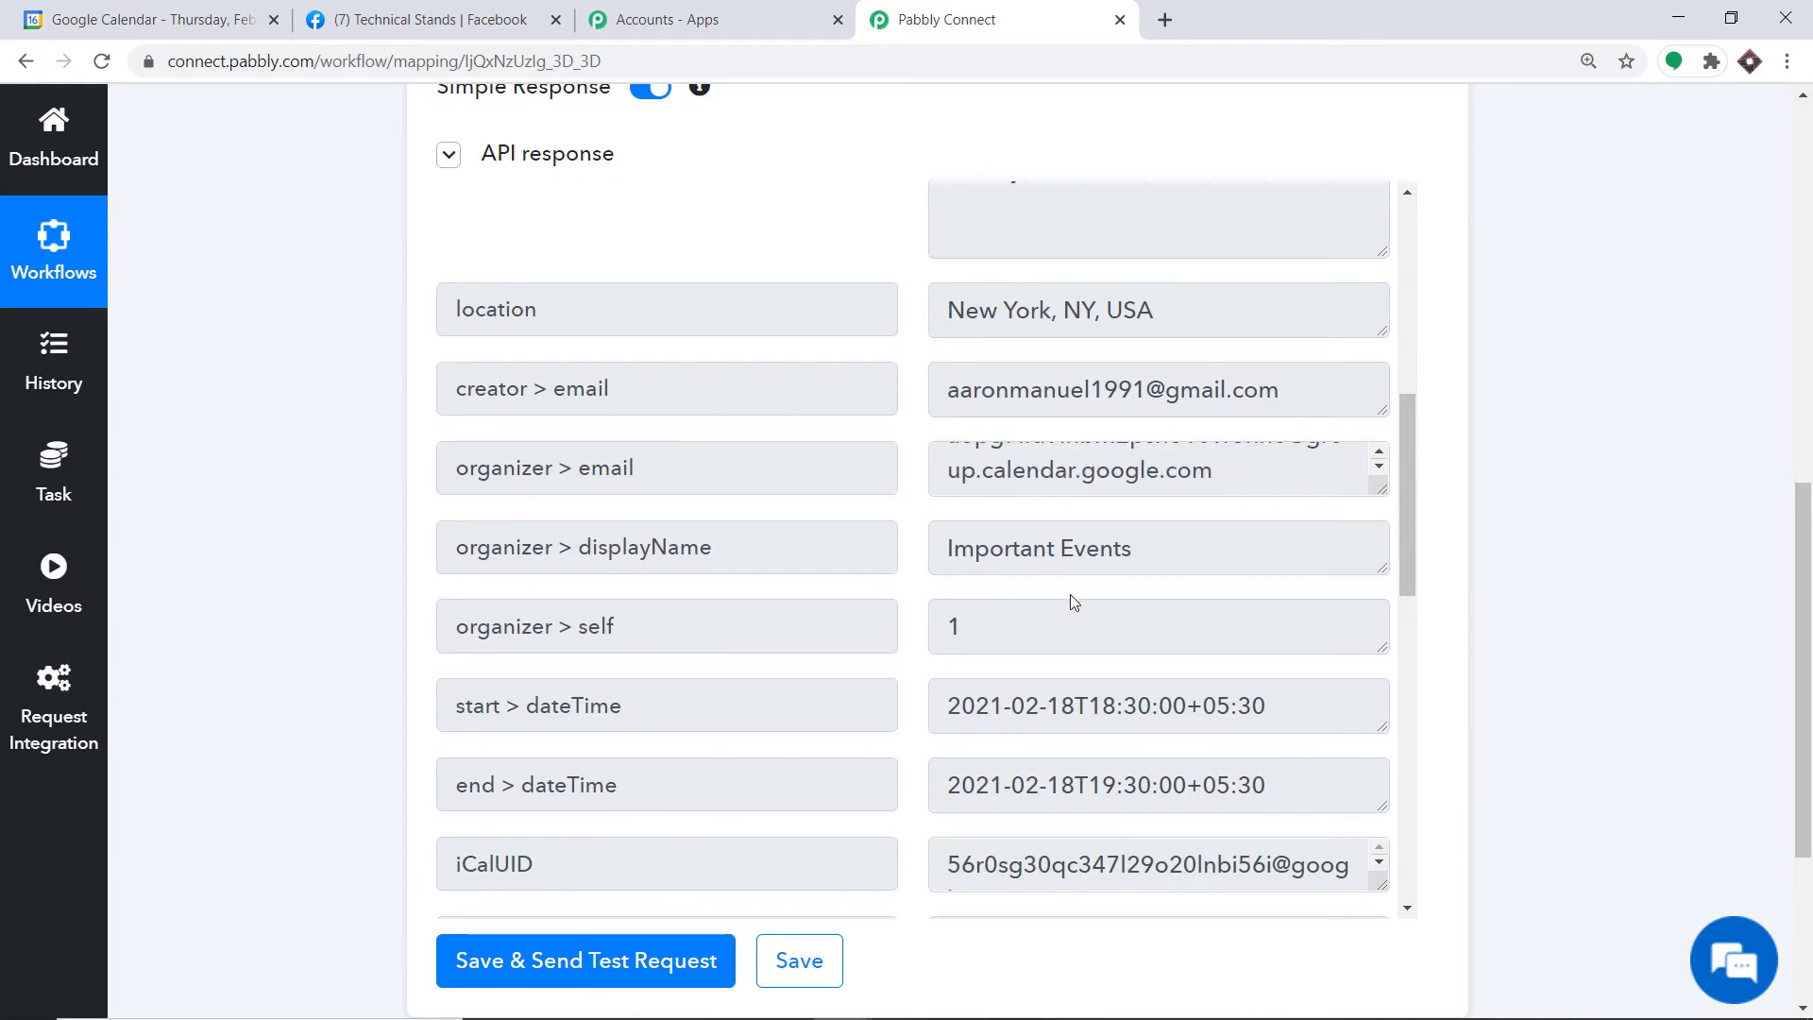
scroll(1073, 602, "down", 5)
scroll(761, 595, "down", 3)
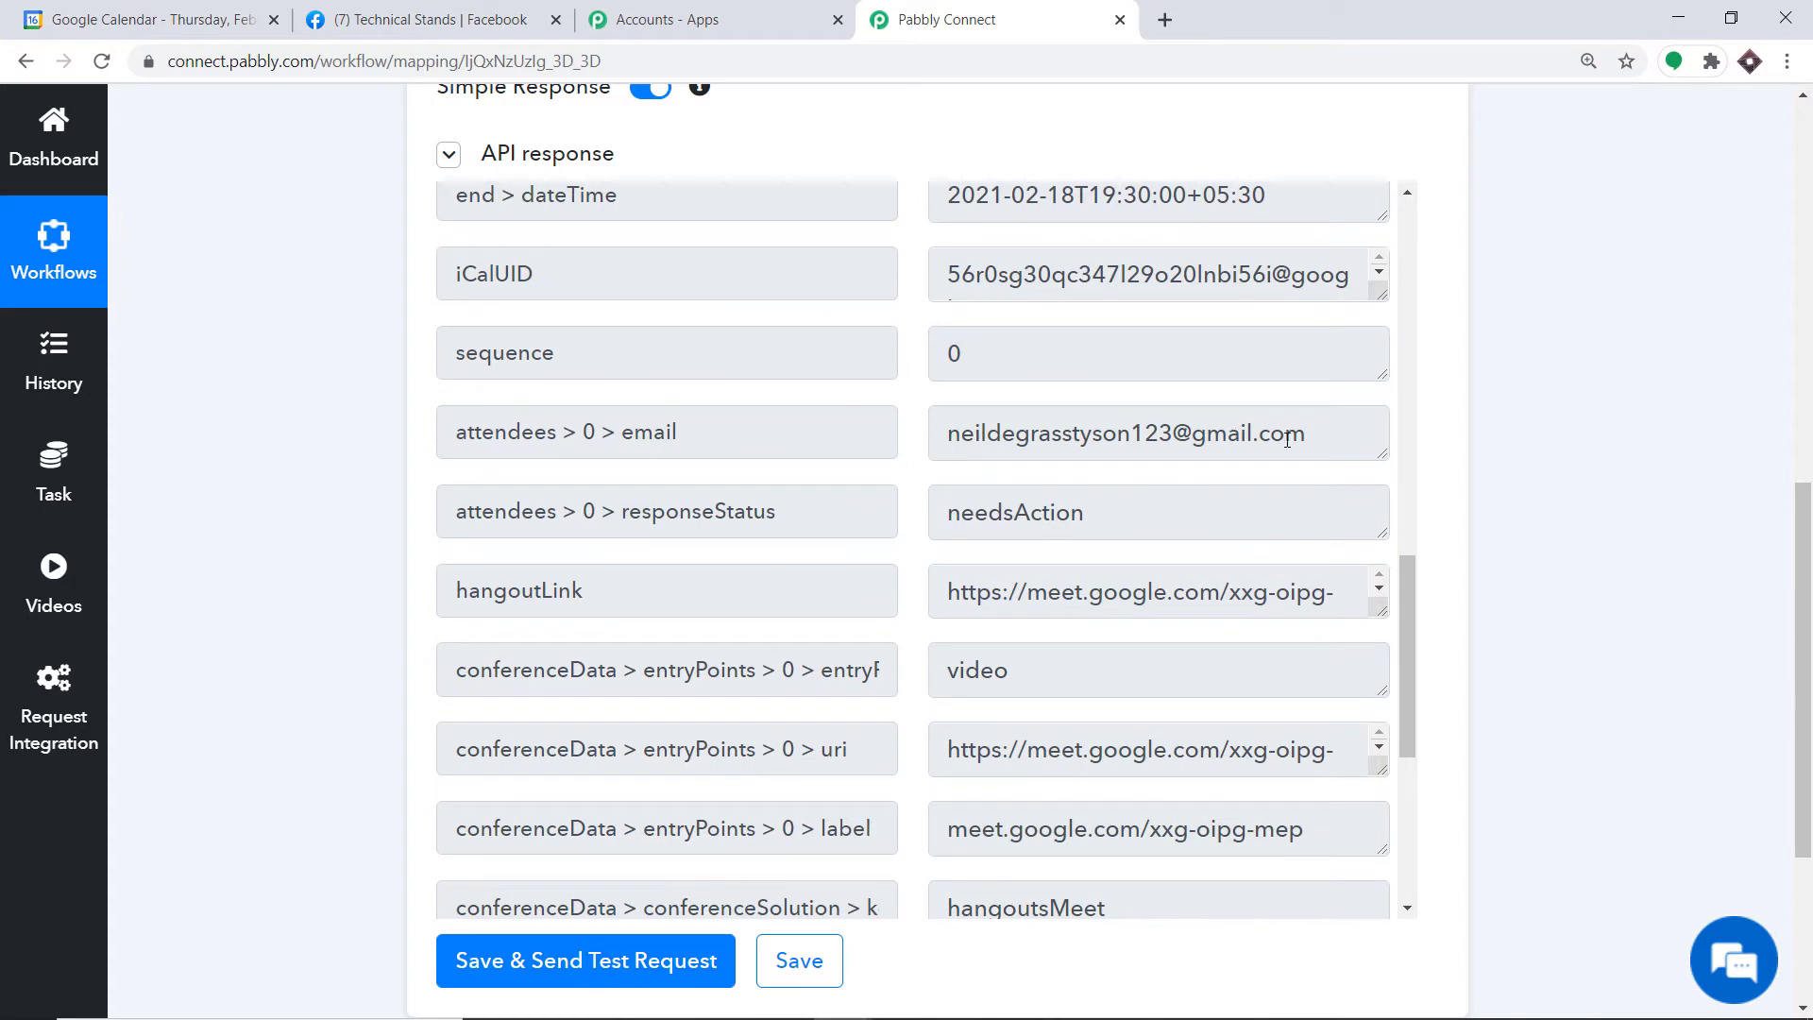
scroll(1224, 443, "down", 1)
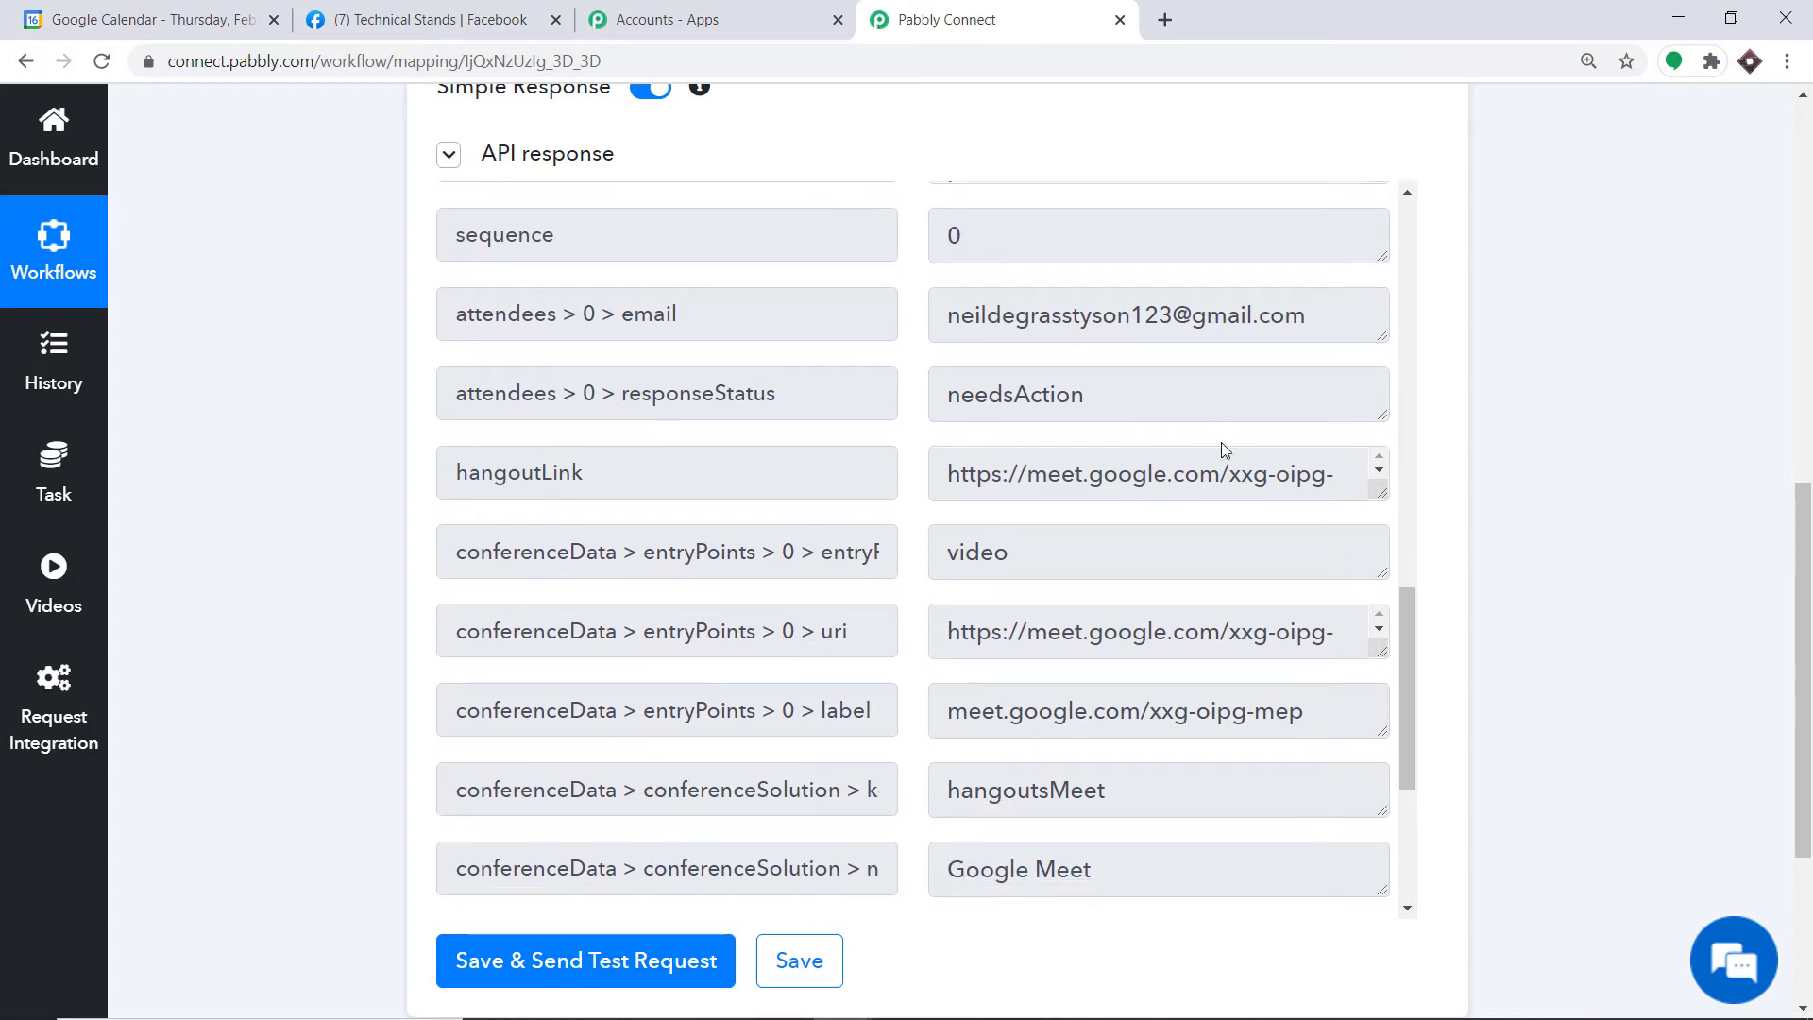
scroll(1148, 437, "down", 2)
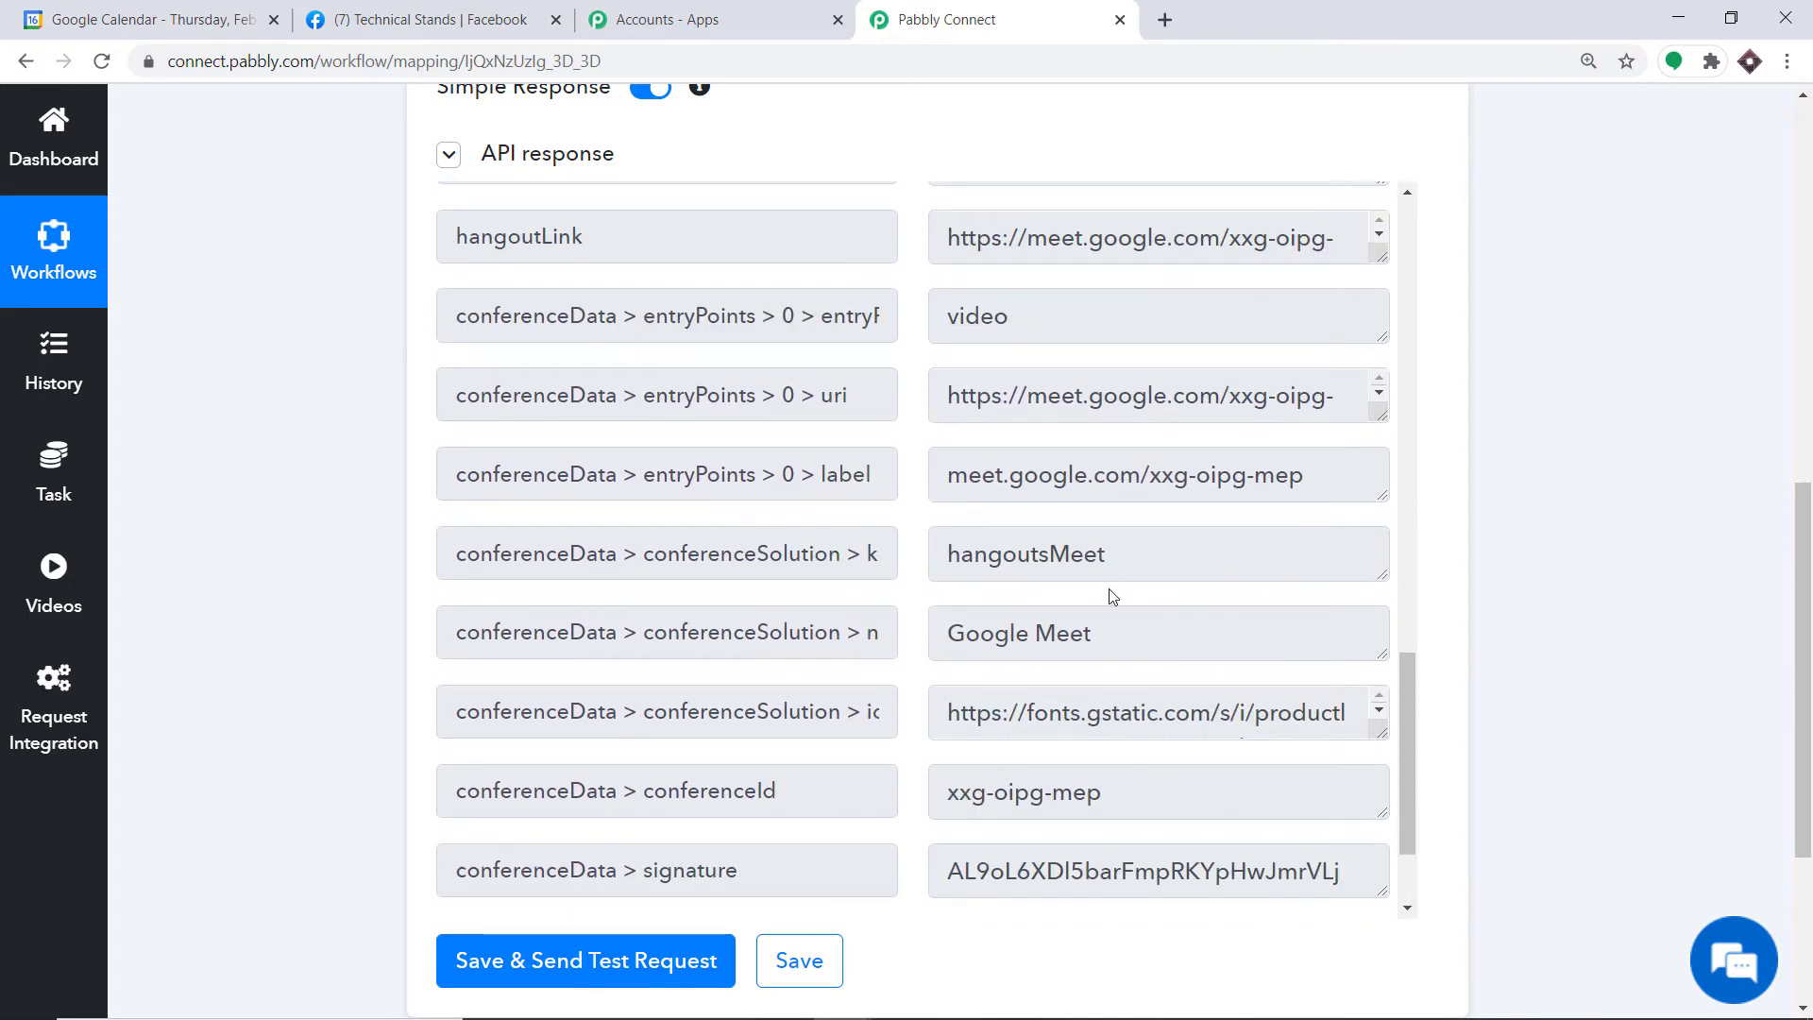
scroll(1105, 595, "down", 2)
scroll(1101, 590, "up", 6)
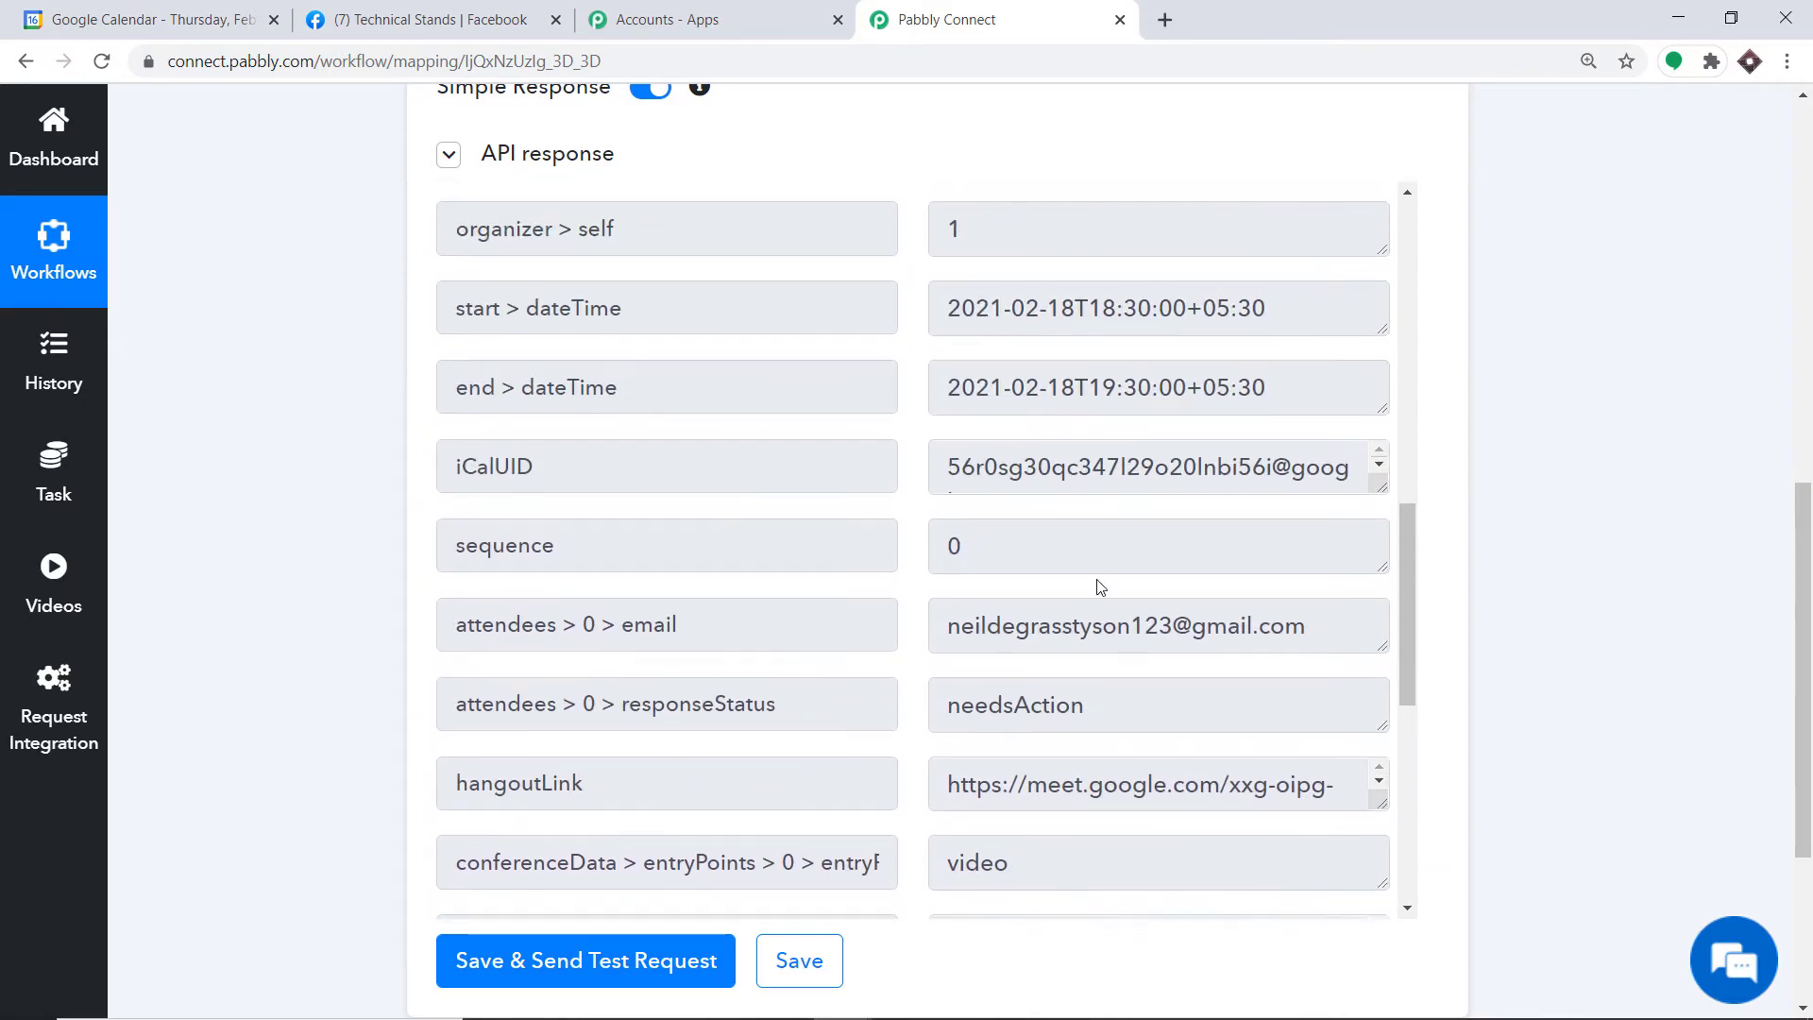
scroll(1099, 586, "up", 6)
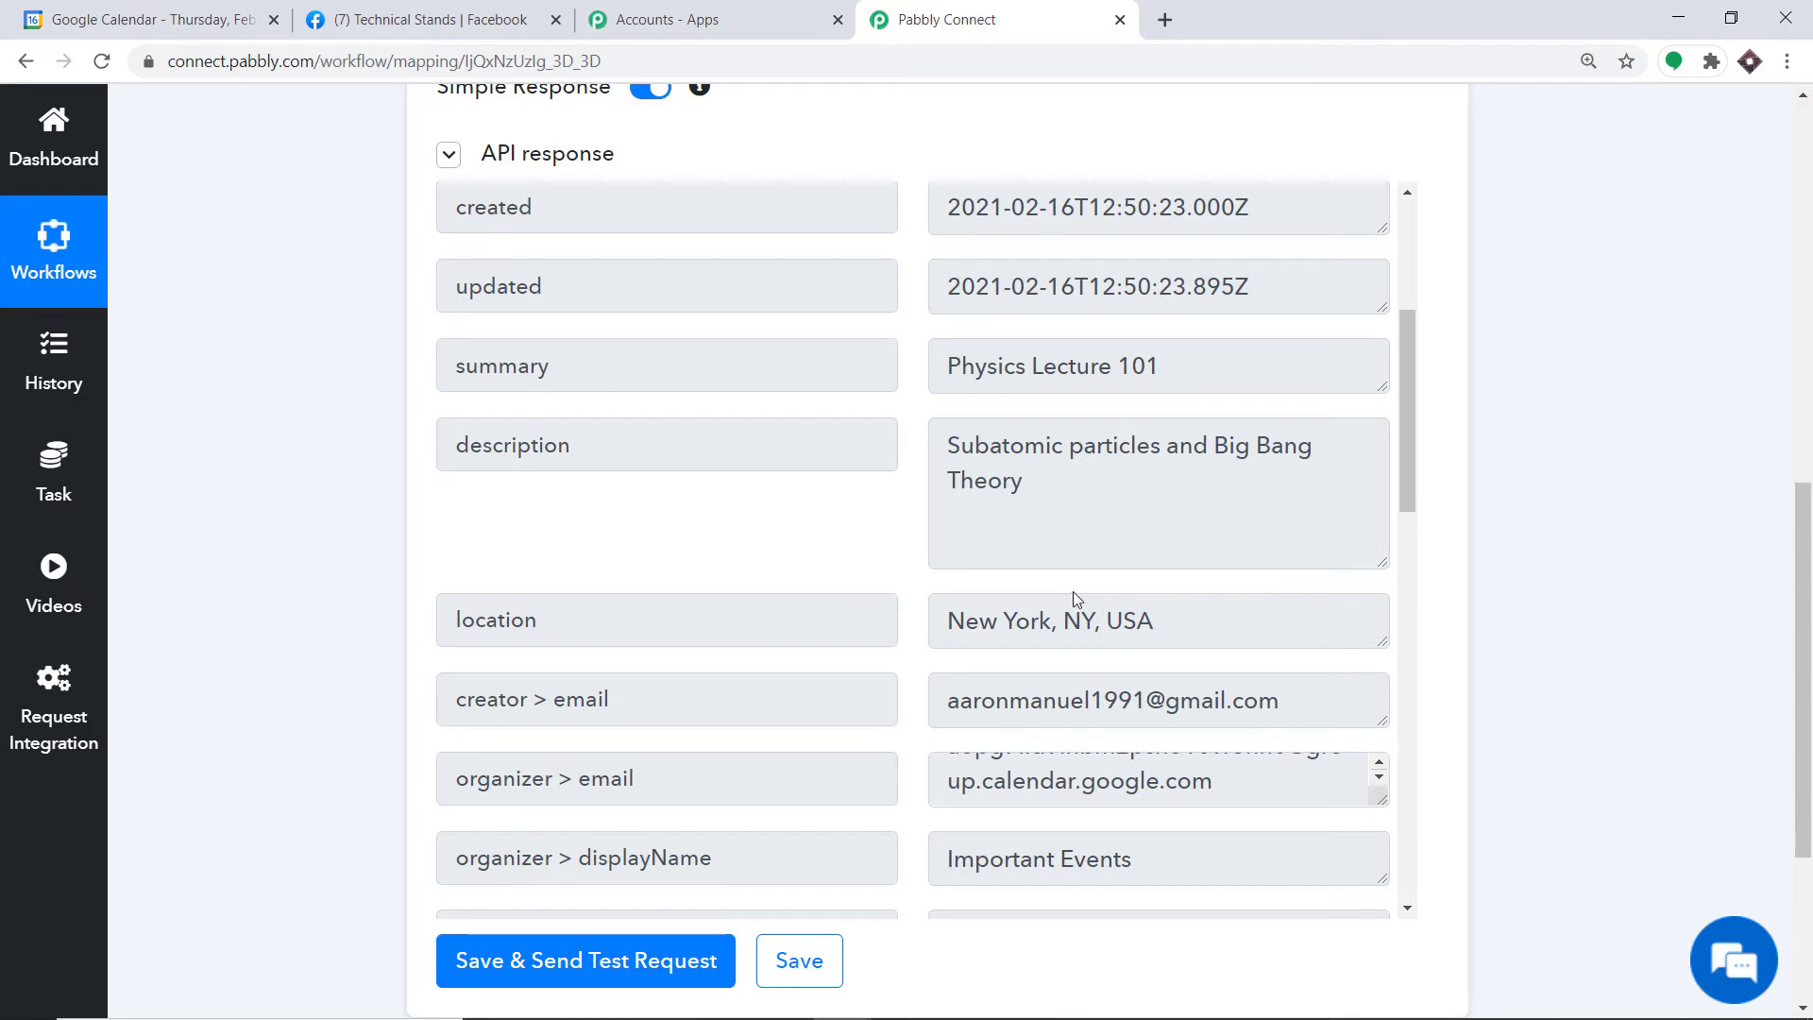
left_click_drag(1803, 670, 1803, 812)
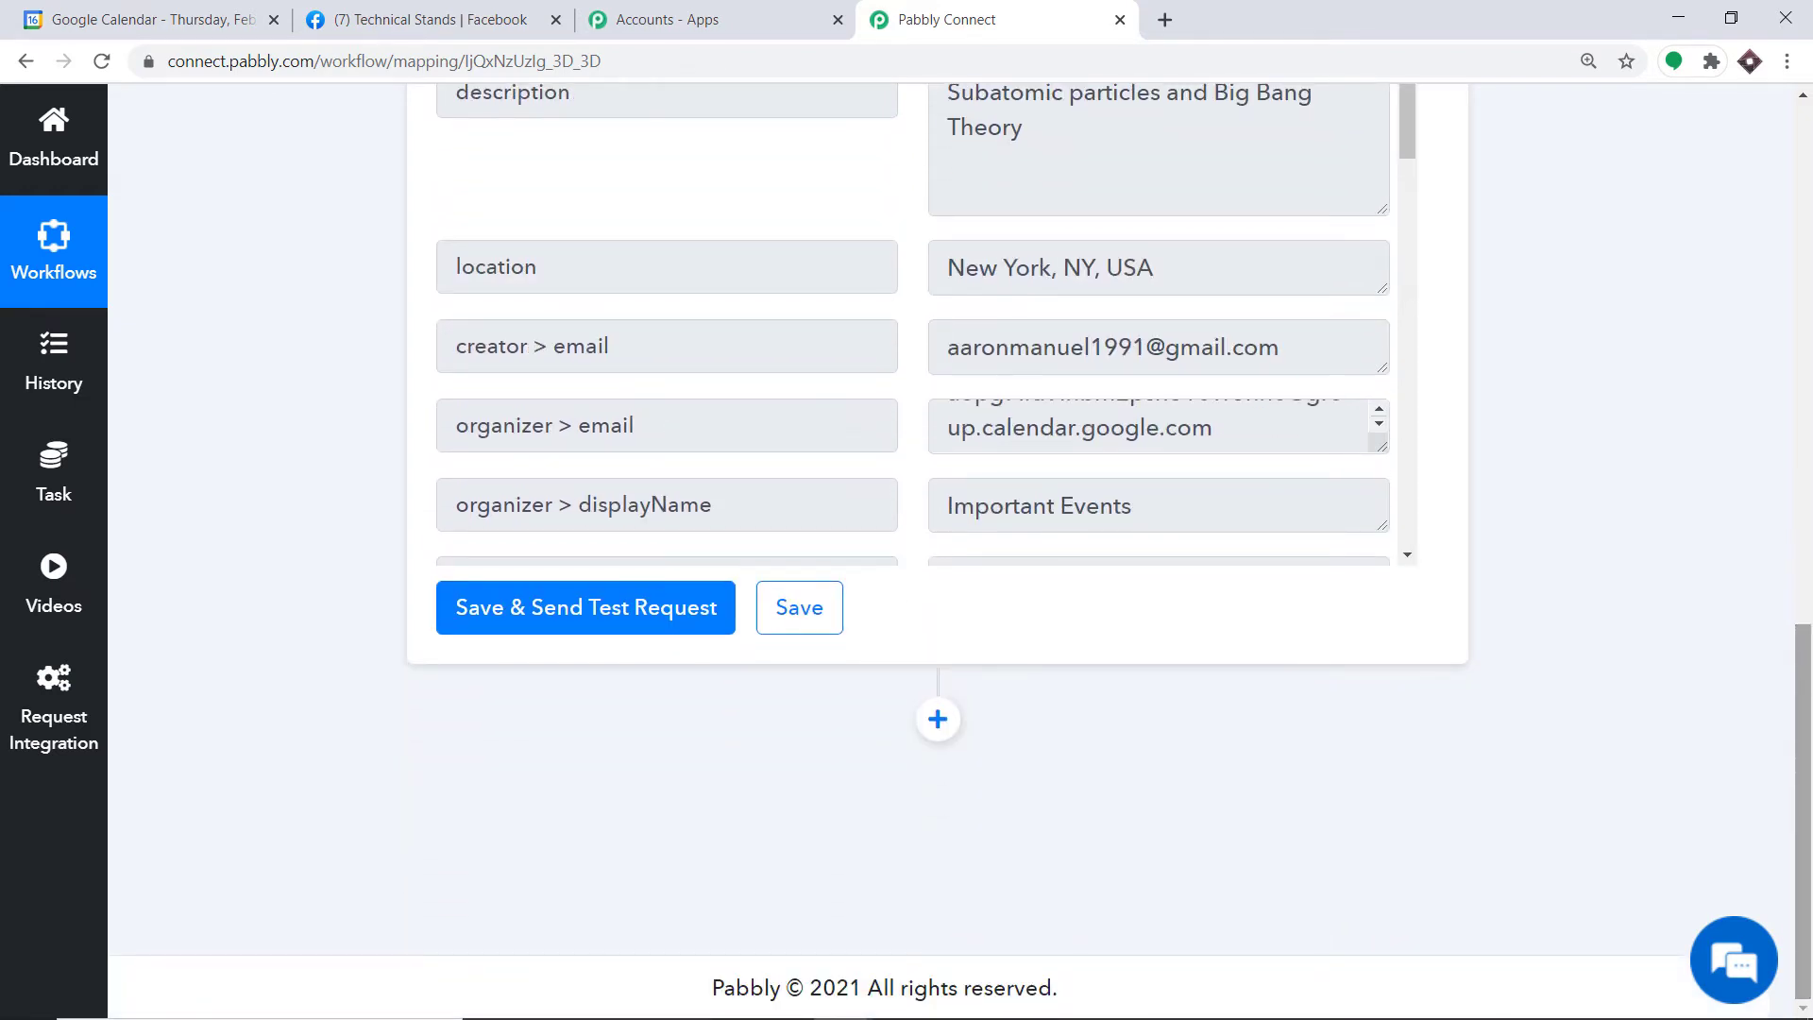
Step: Add an action step using the Facebook Pages app with the Create Page Post event
left_click(938, 720)
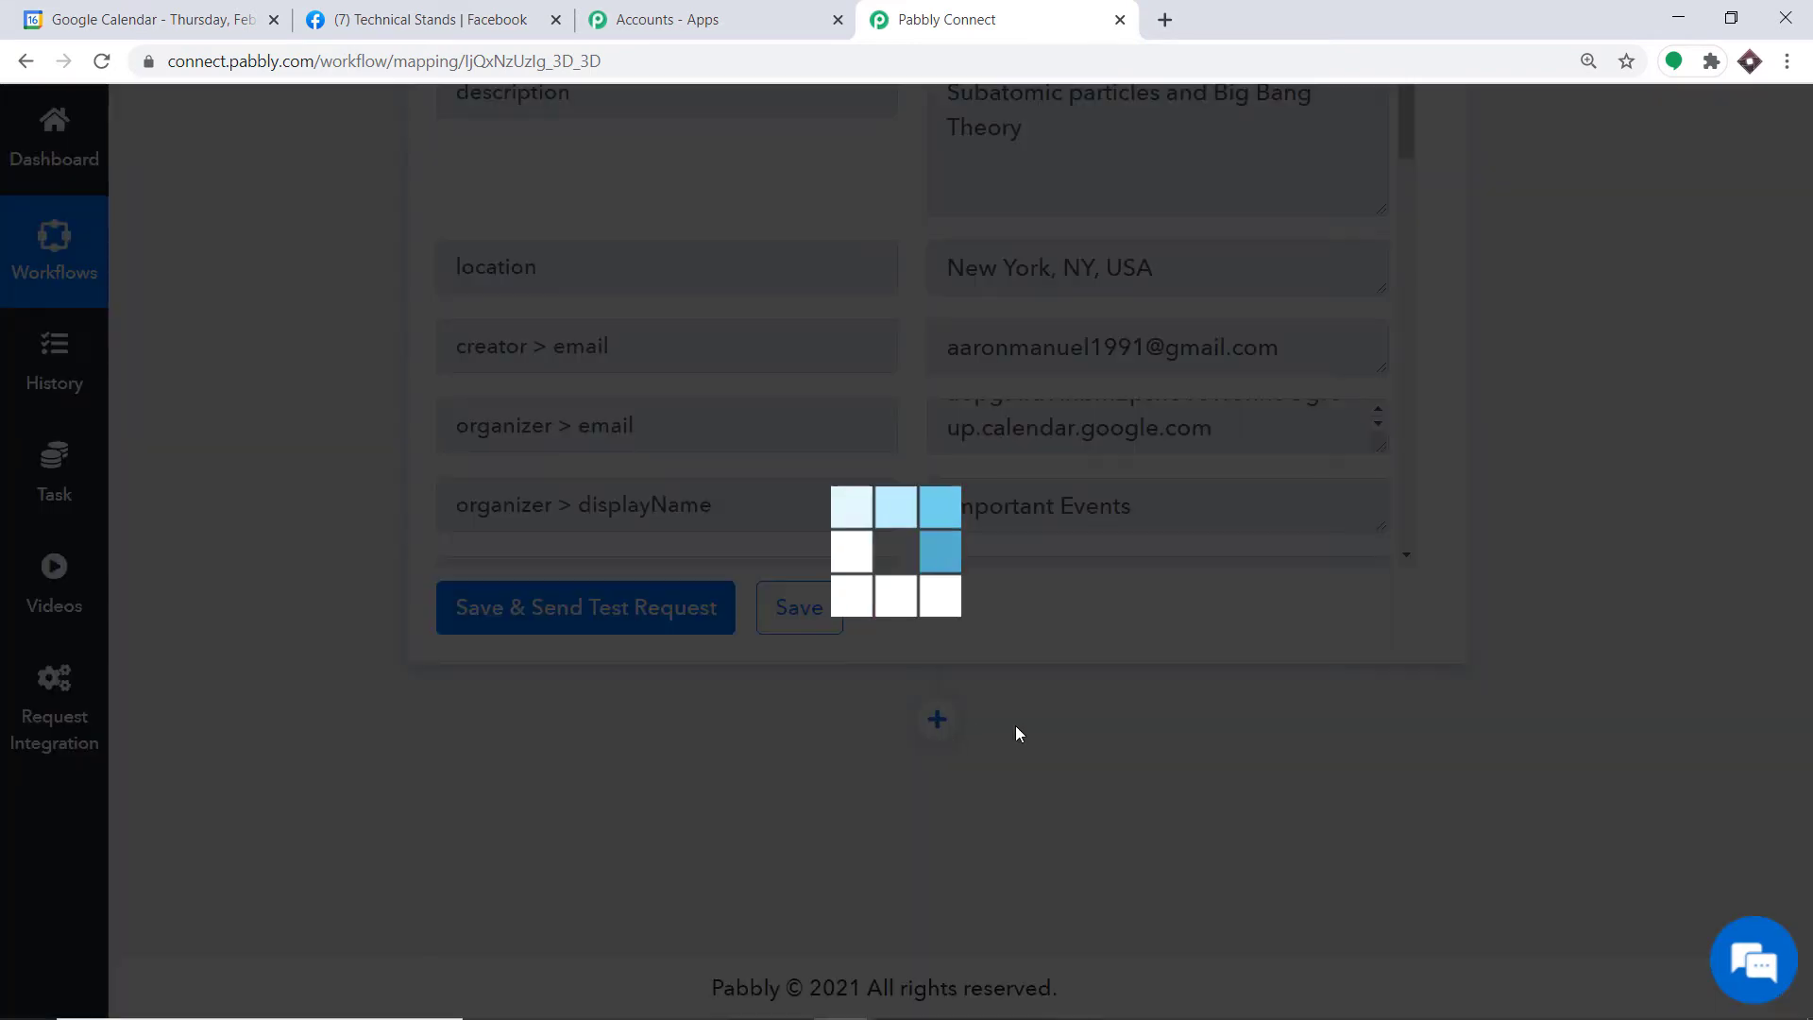
scroll(1808, 780, "down", 5)
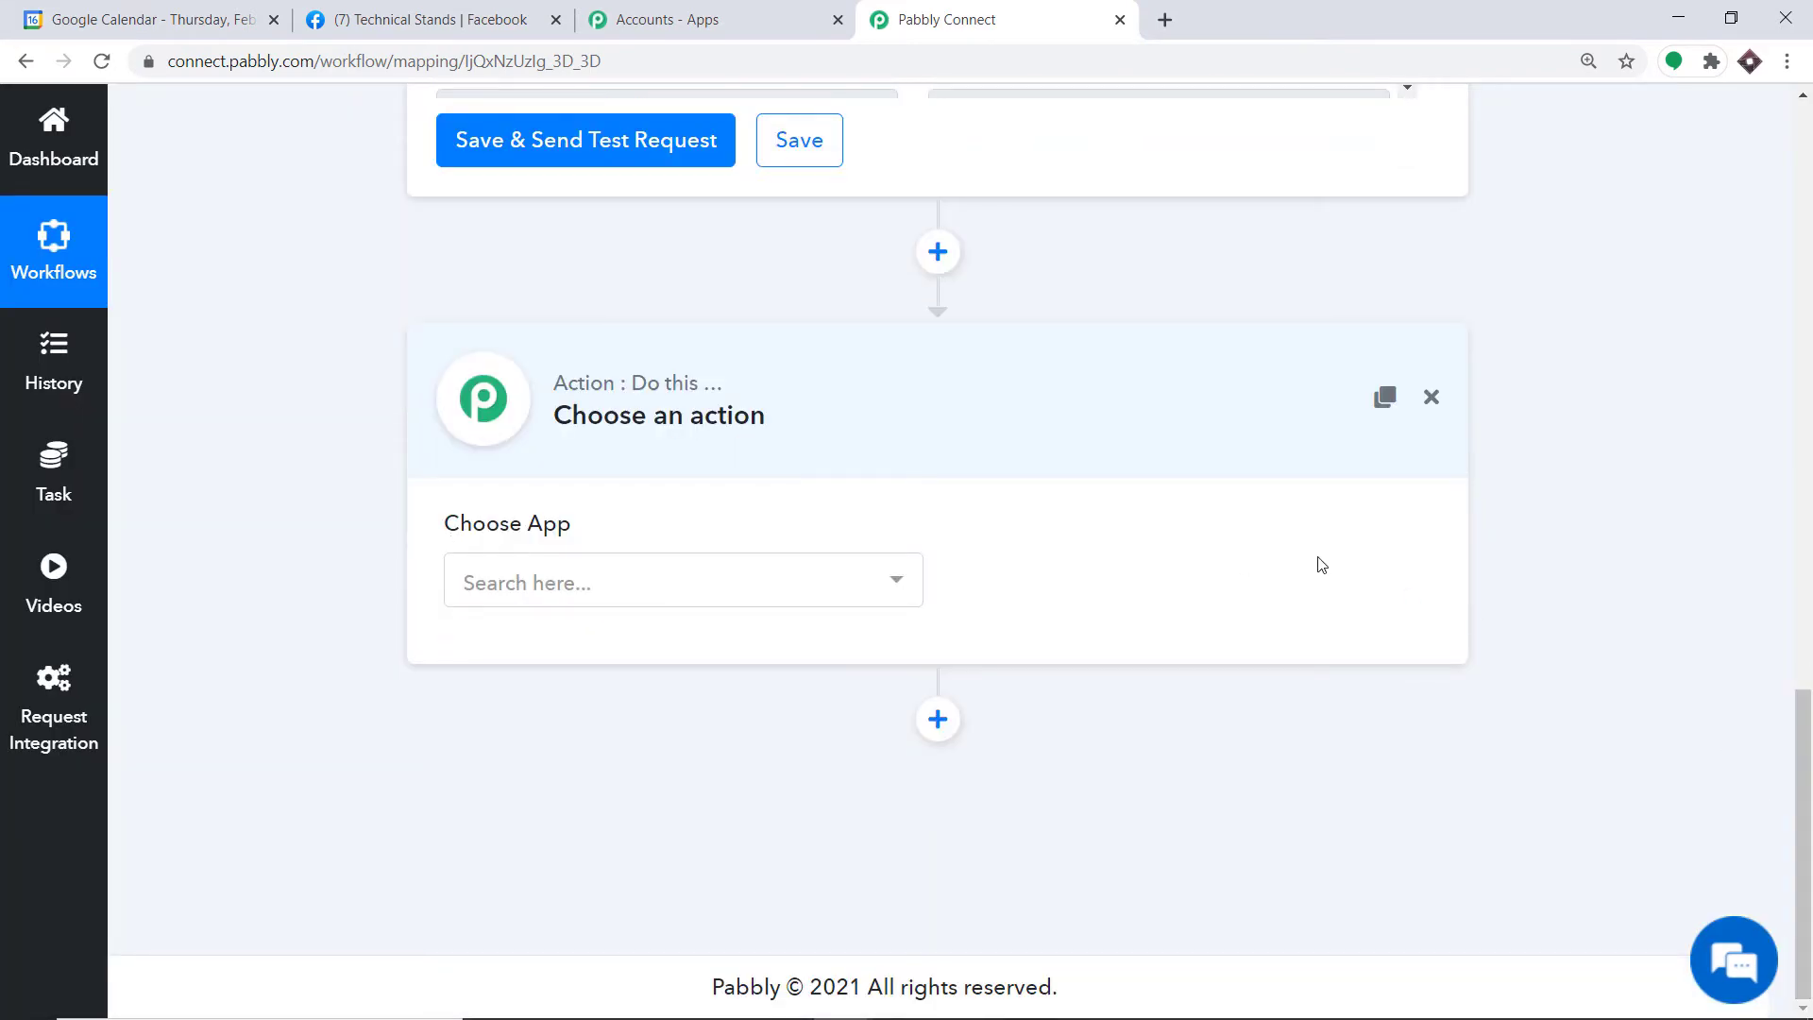
left_click(713, 604)
type("f")
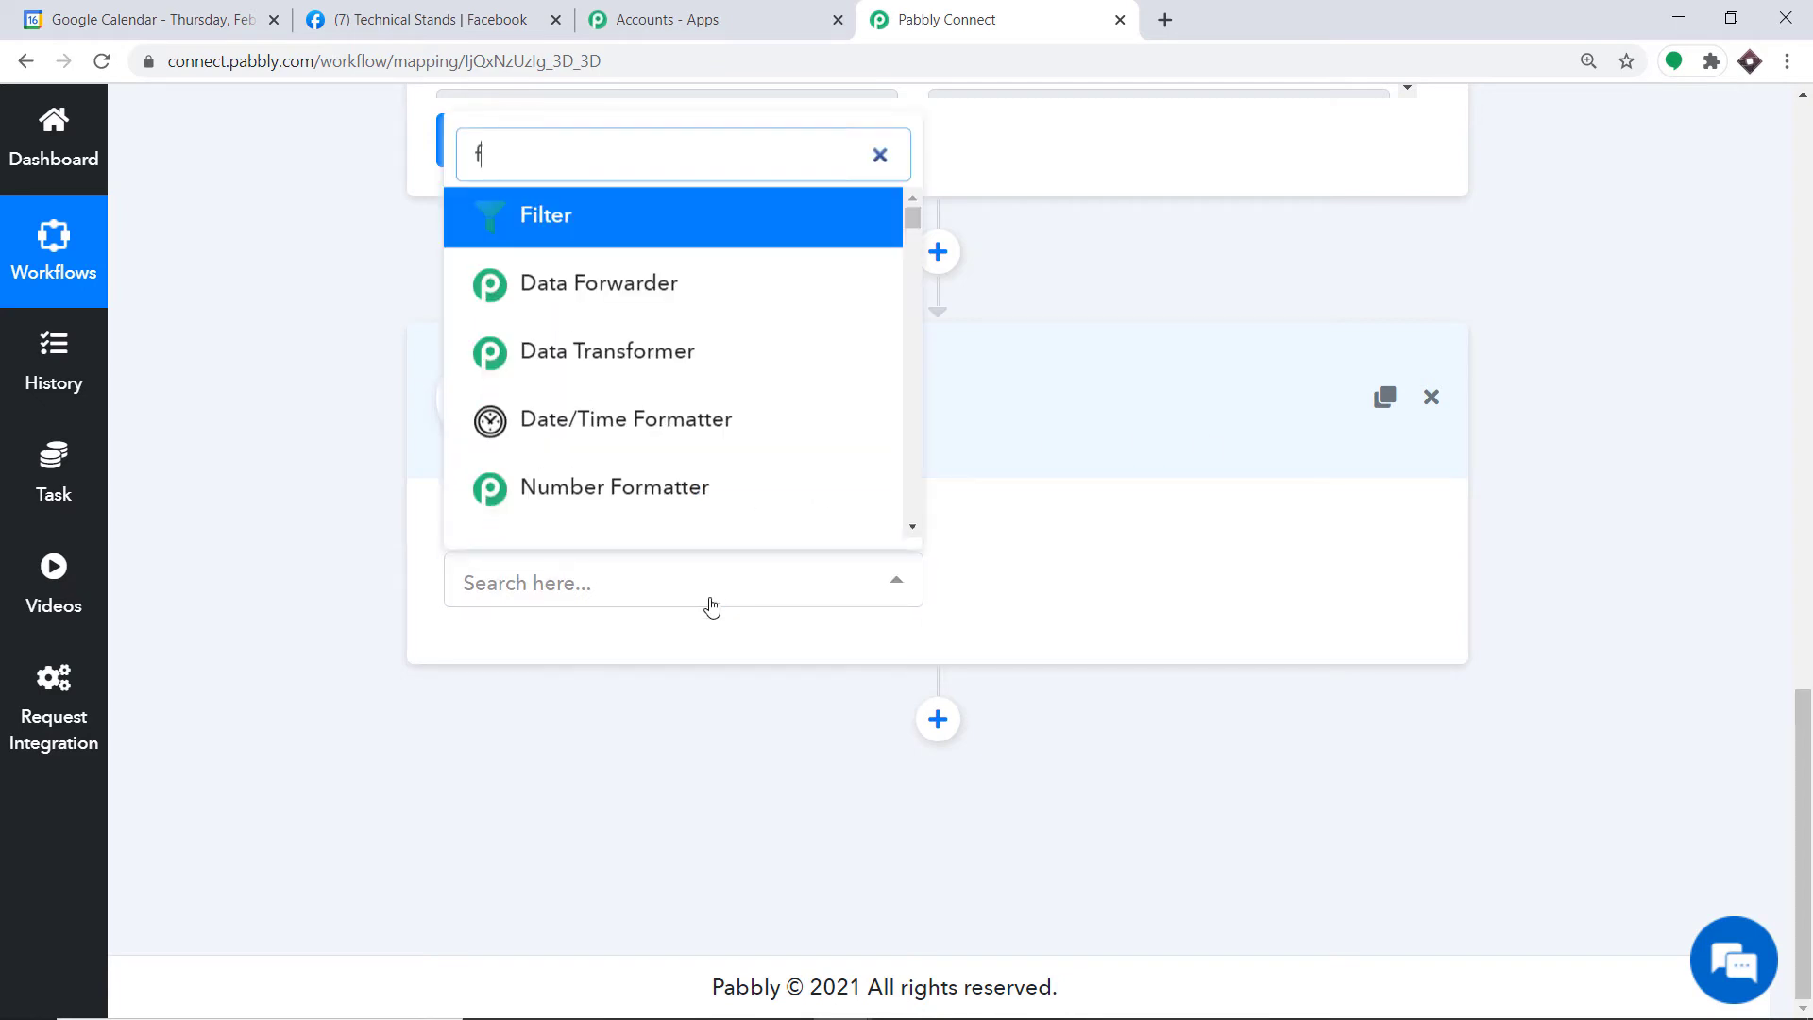
type("acebook pa")
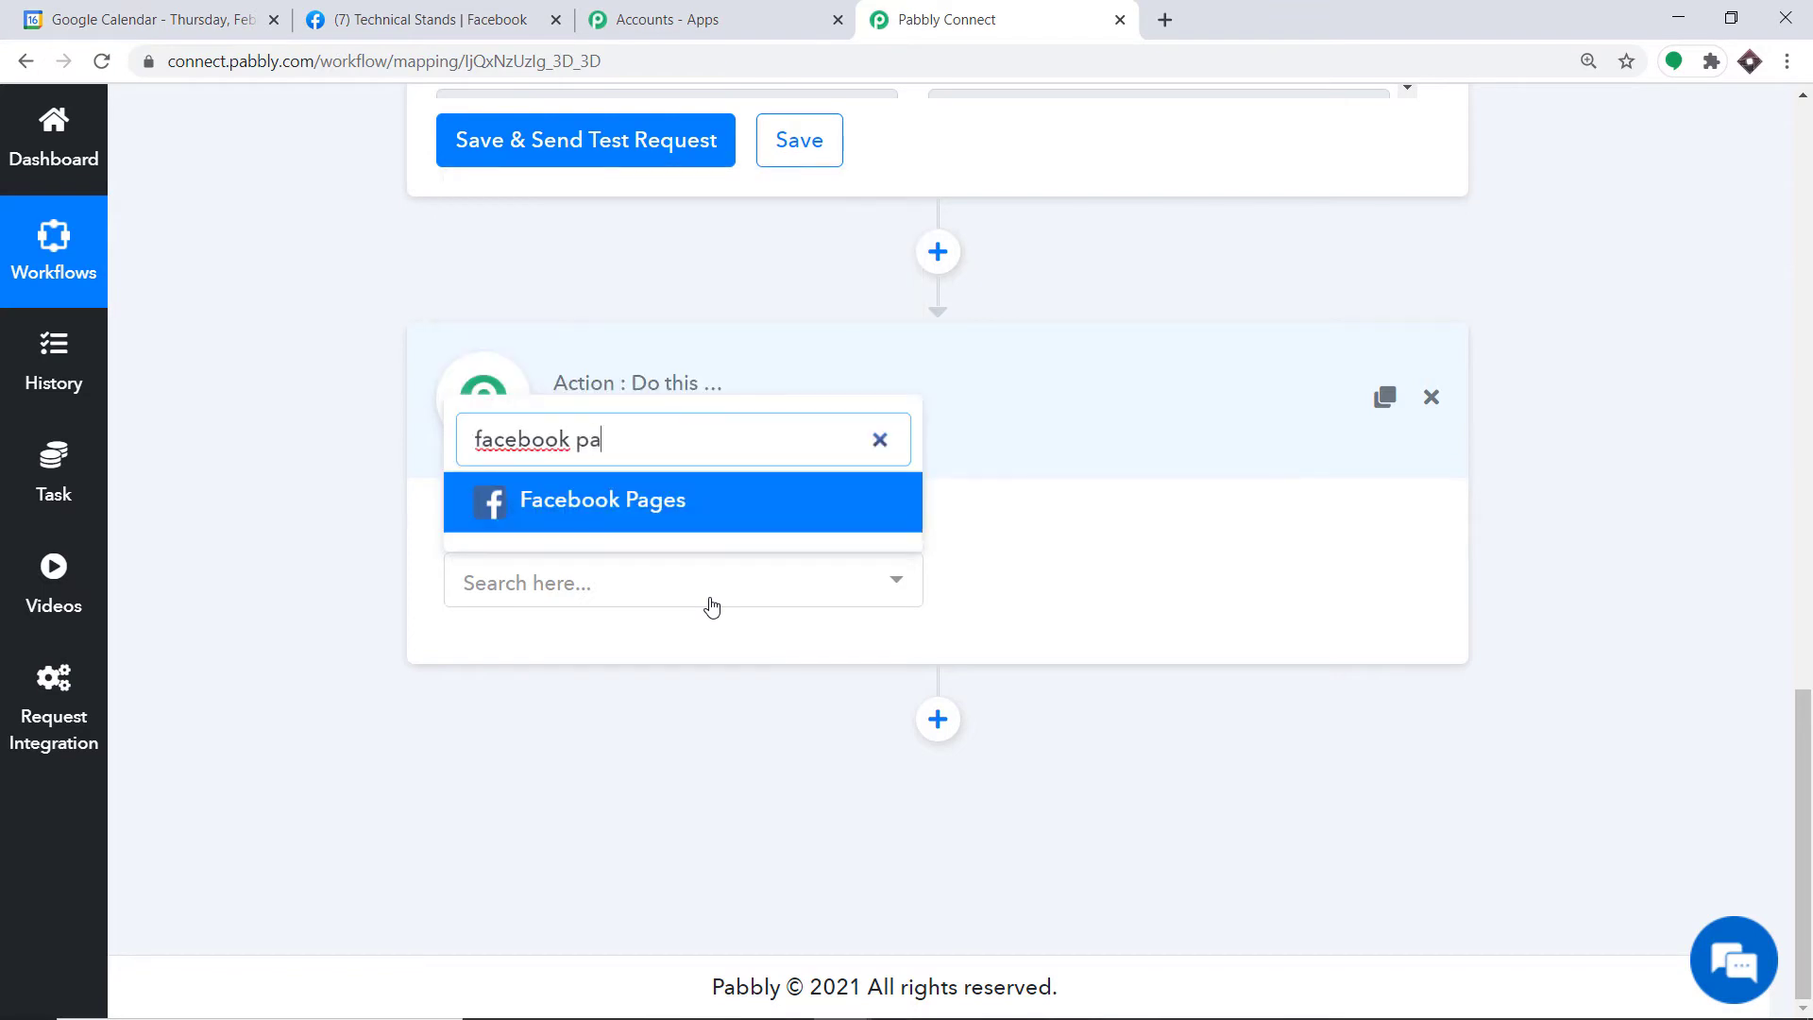
left_click(678, 510)
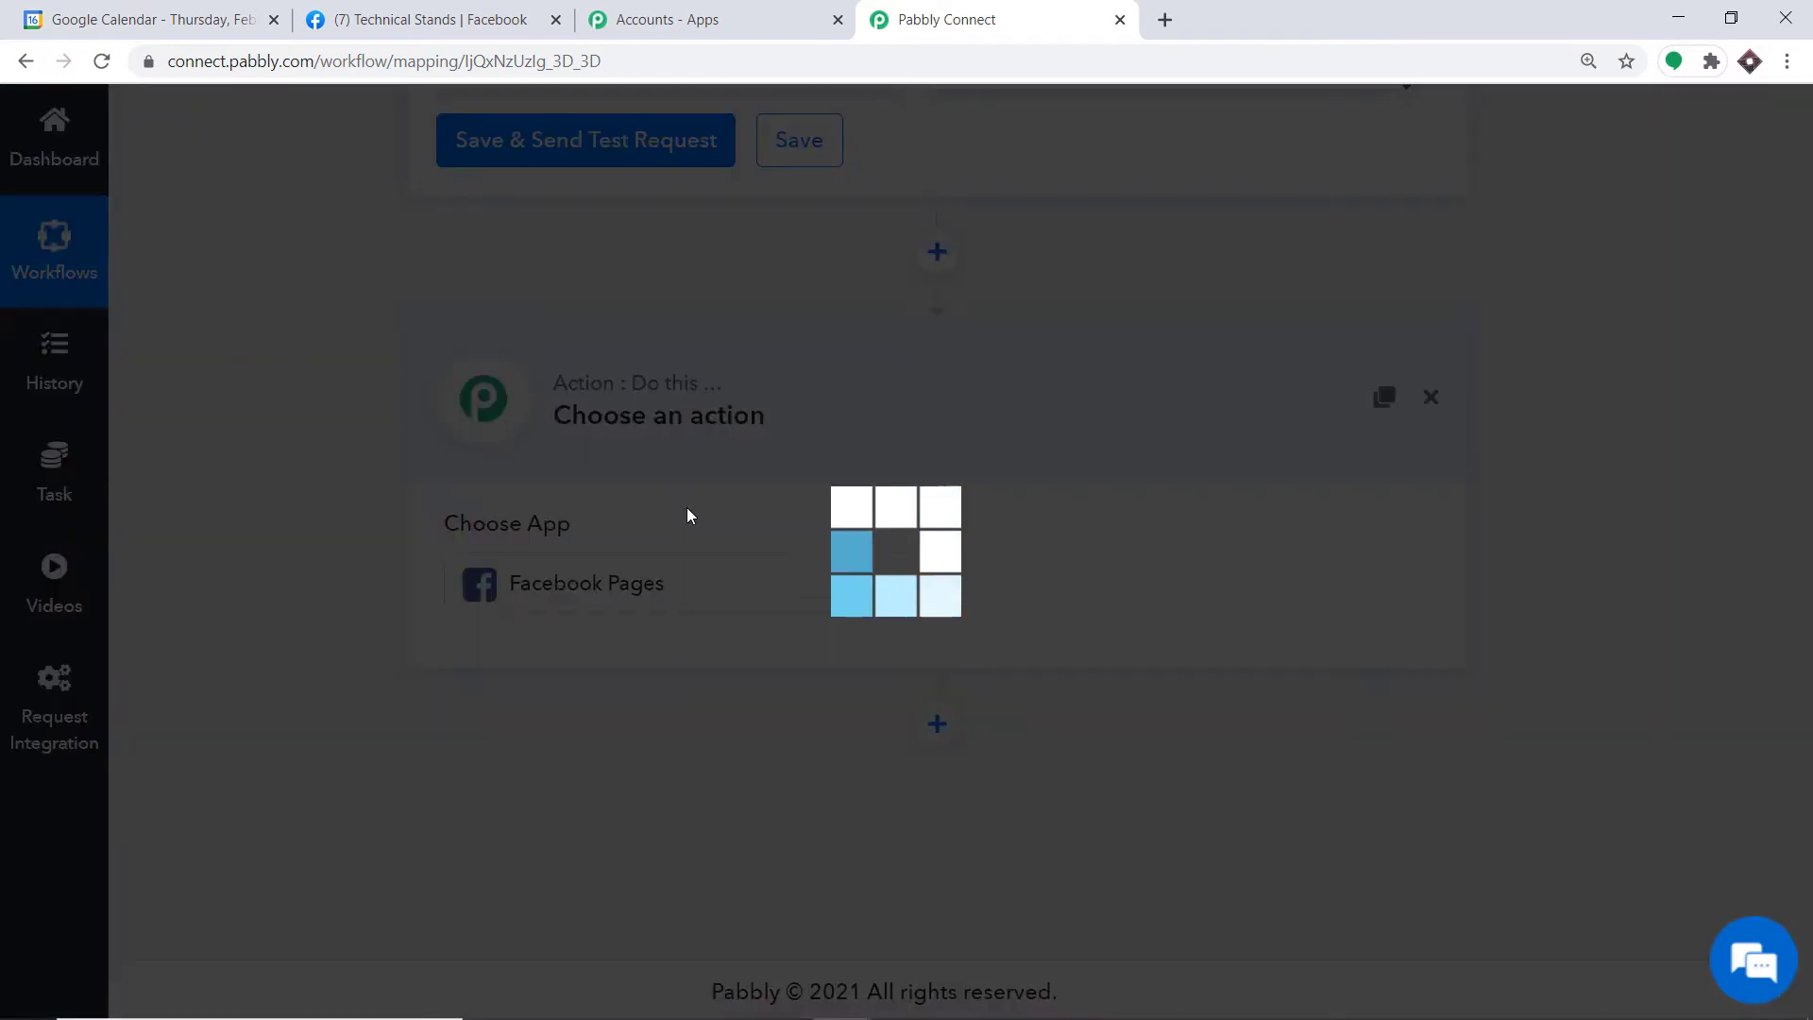
left_click(1146, 582)
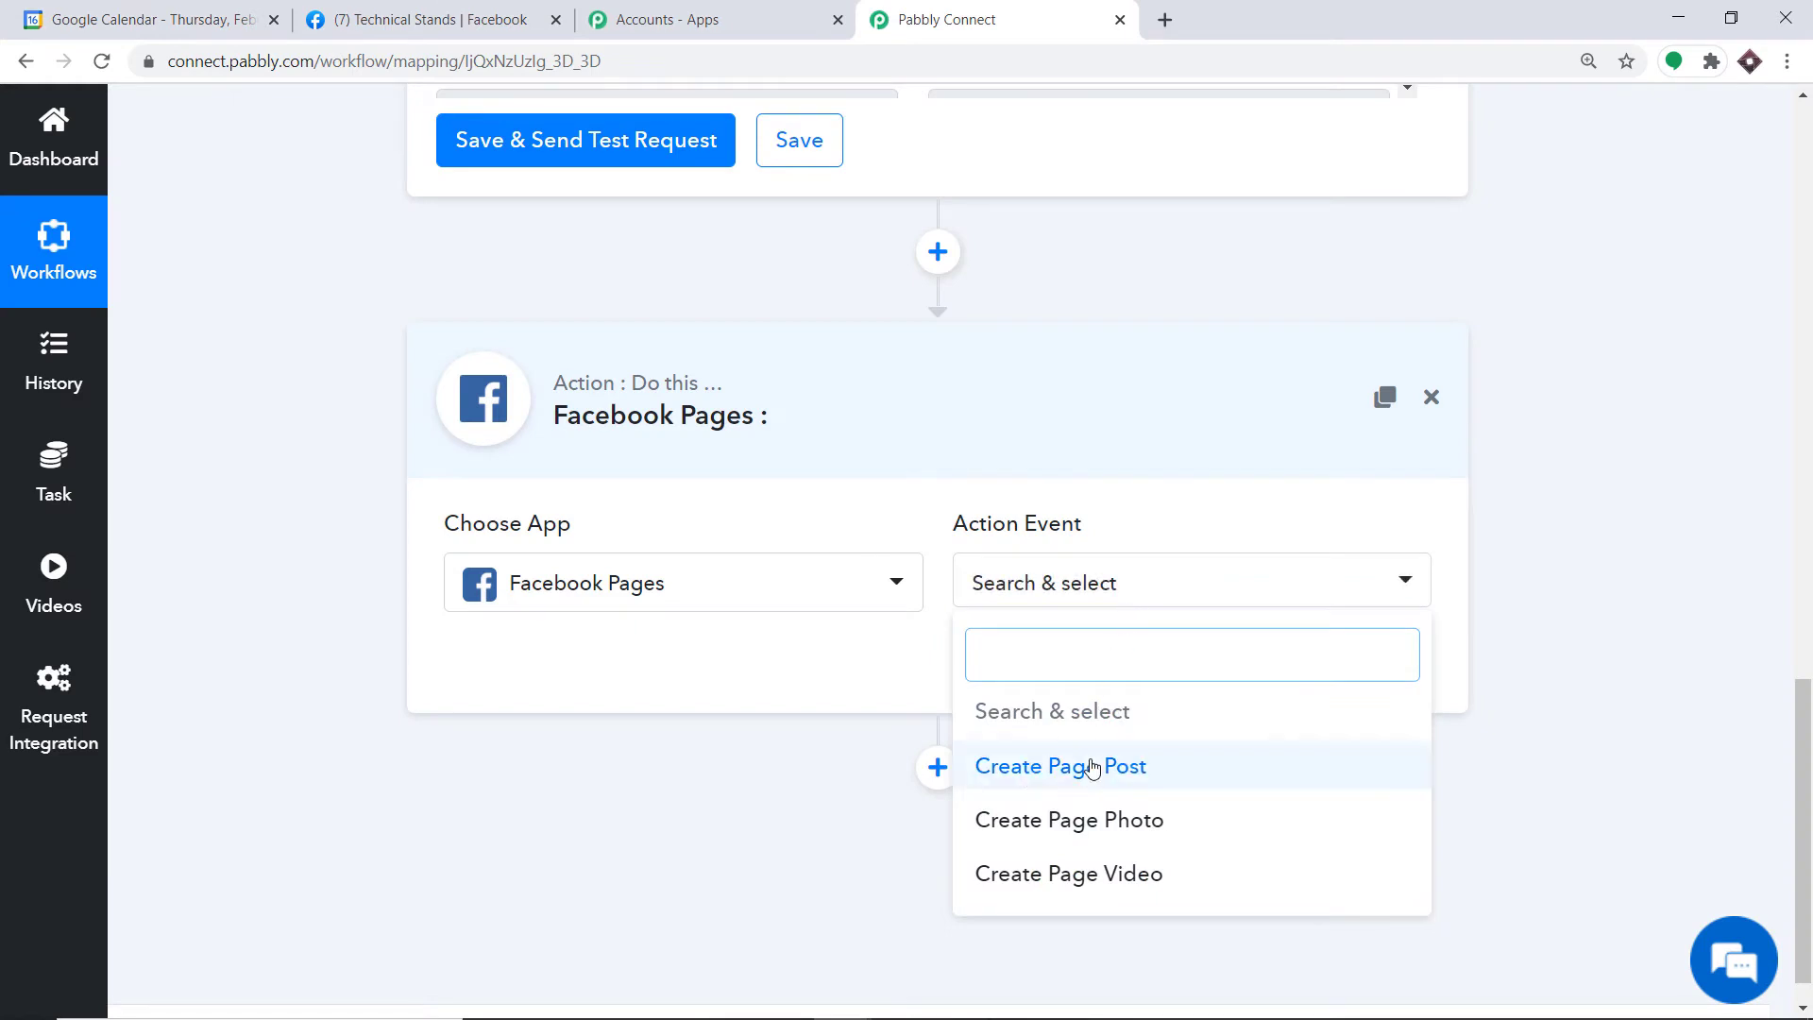
left_click(1128, 777)
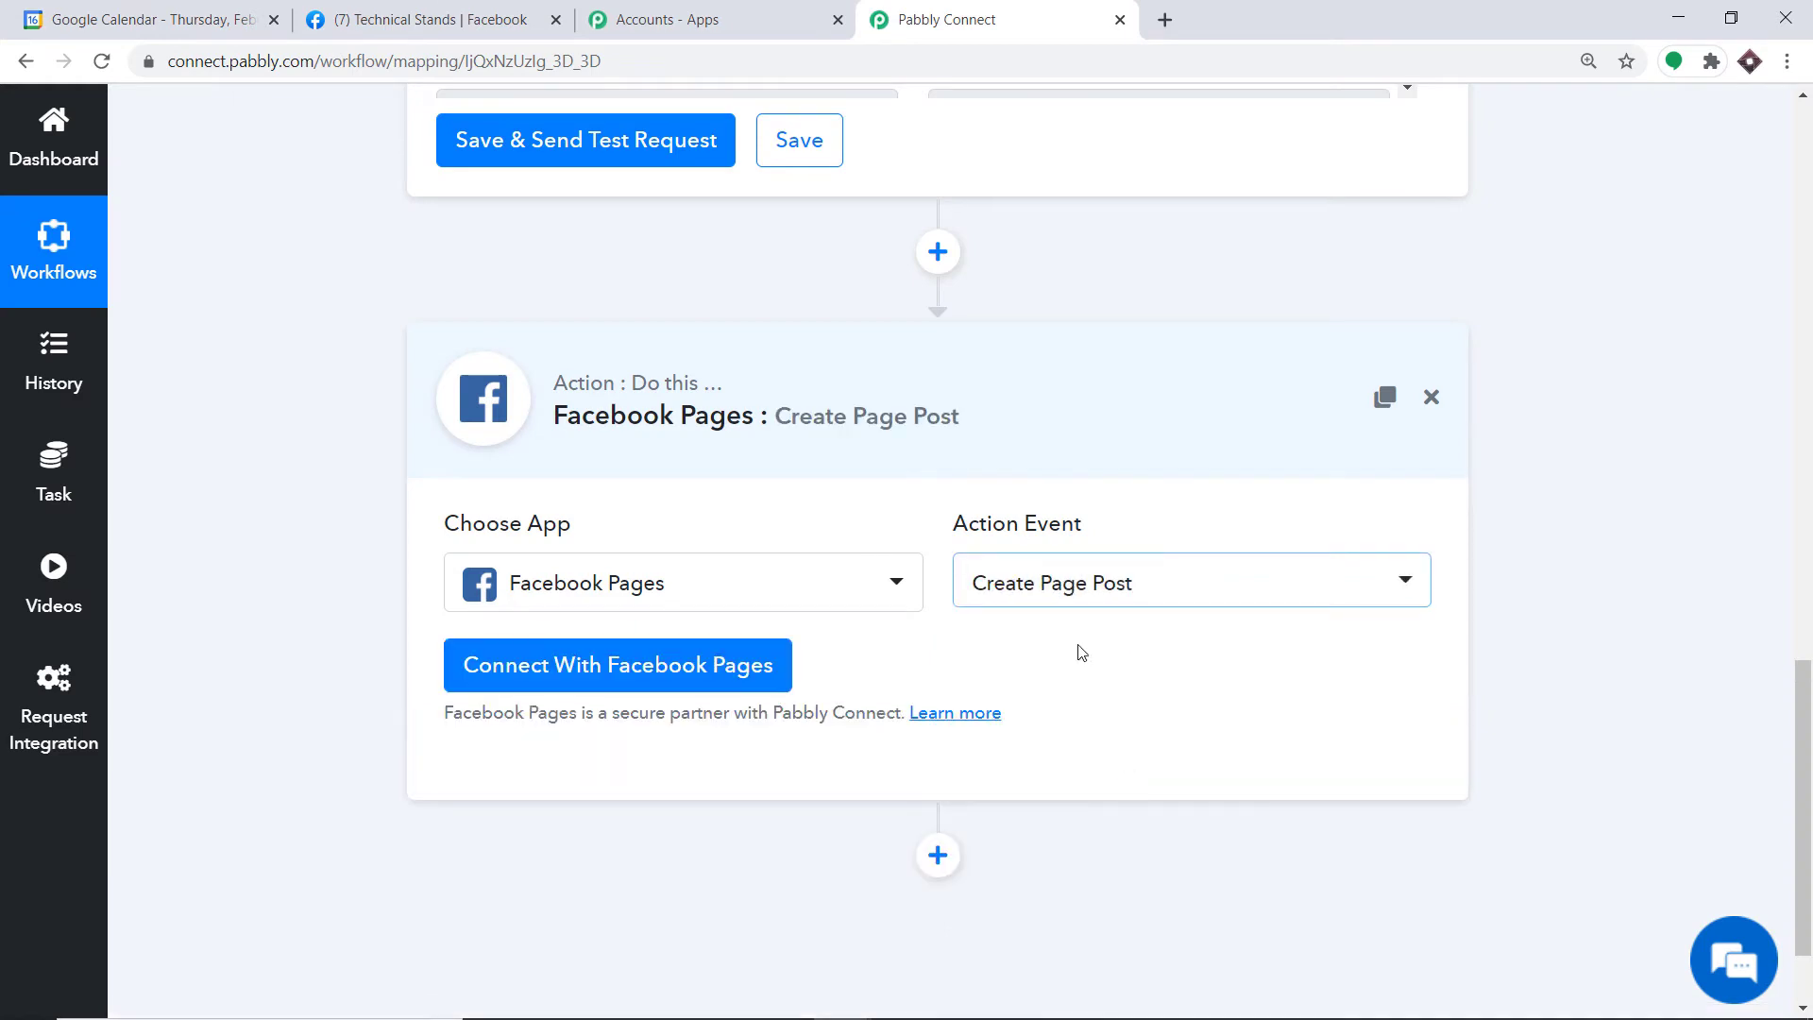
Step: Keep Create Page Post and authorize a Facebook Pages account so Mypage and its access token load
left_click(1146, 603)
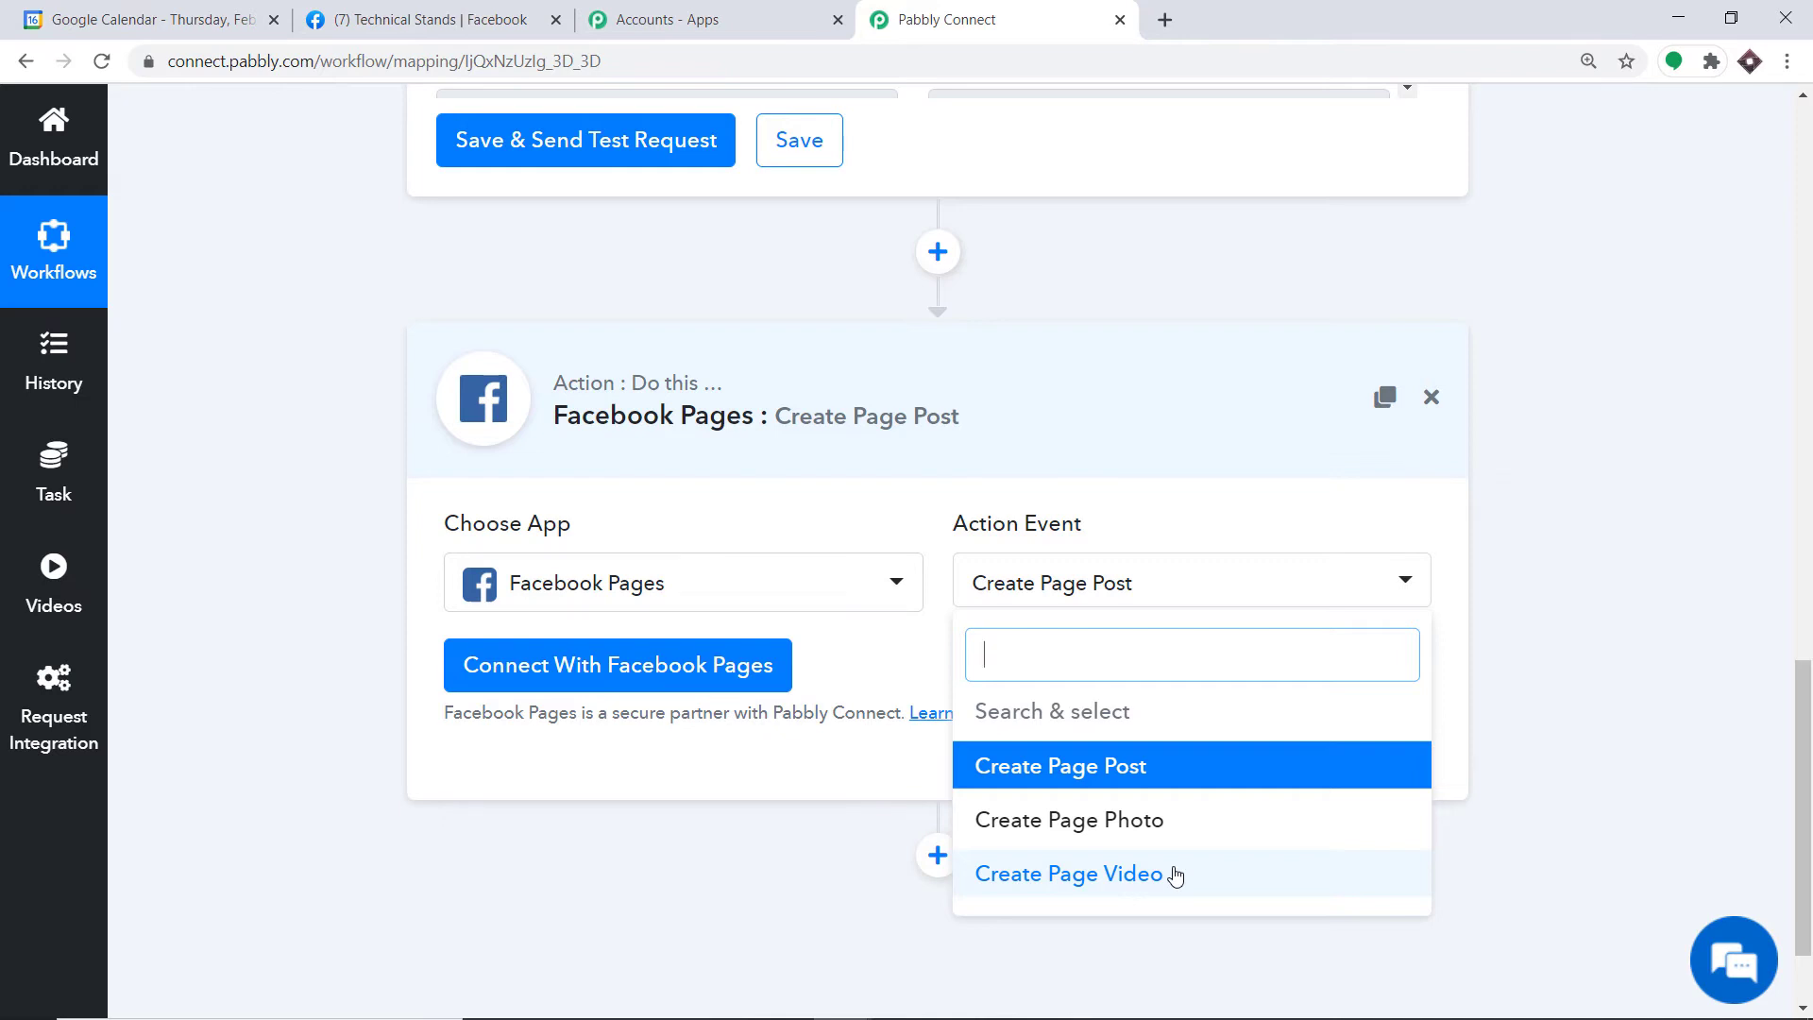
left_click(902, 637)
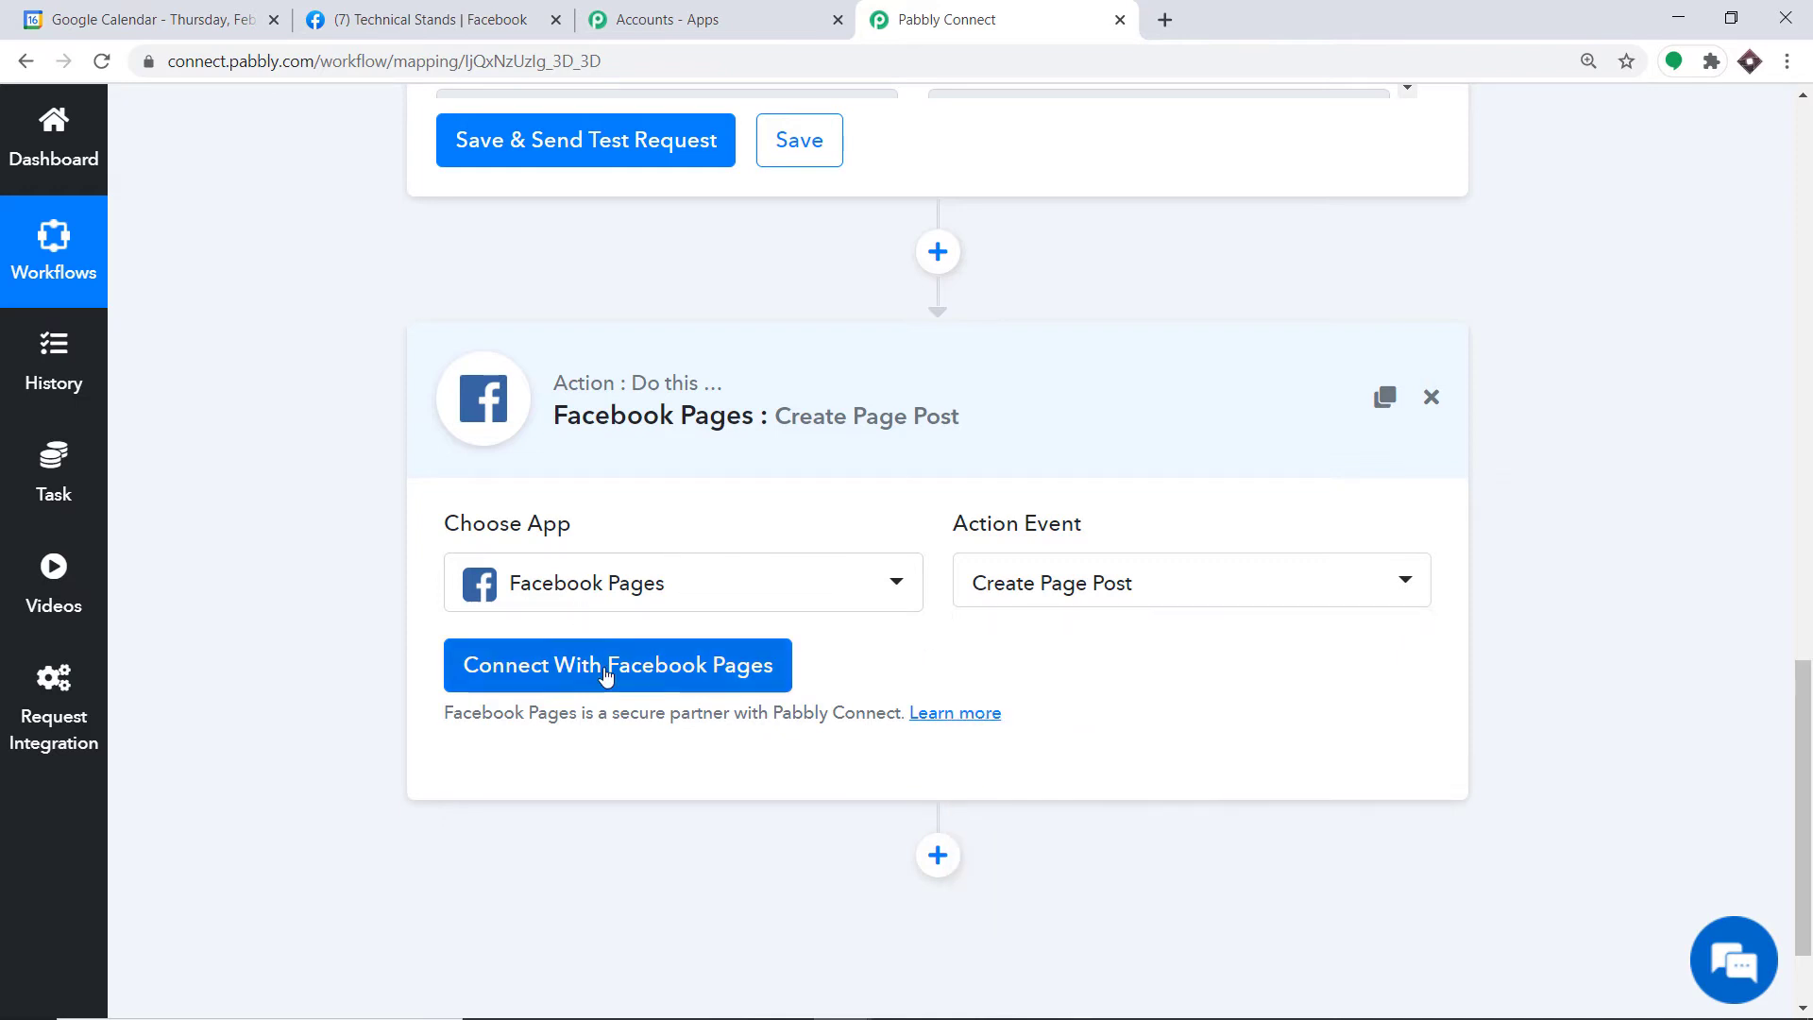
left_click(605, 669)
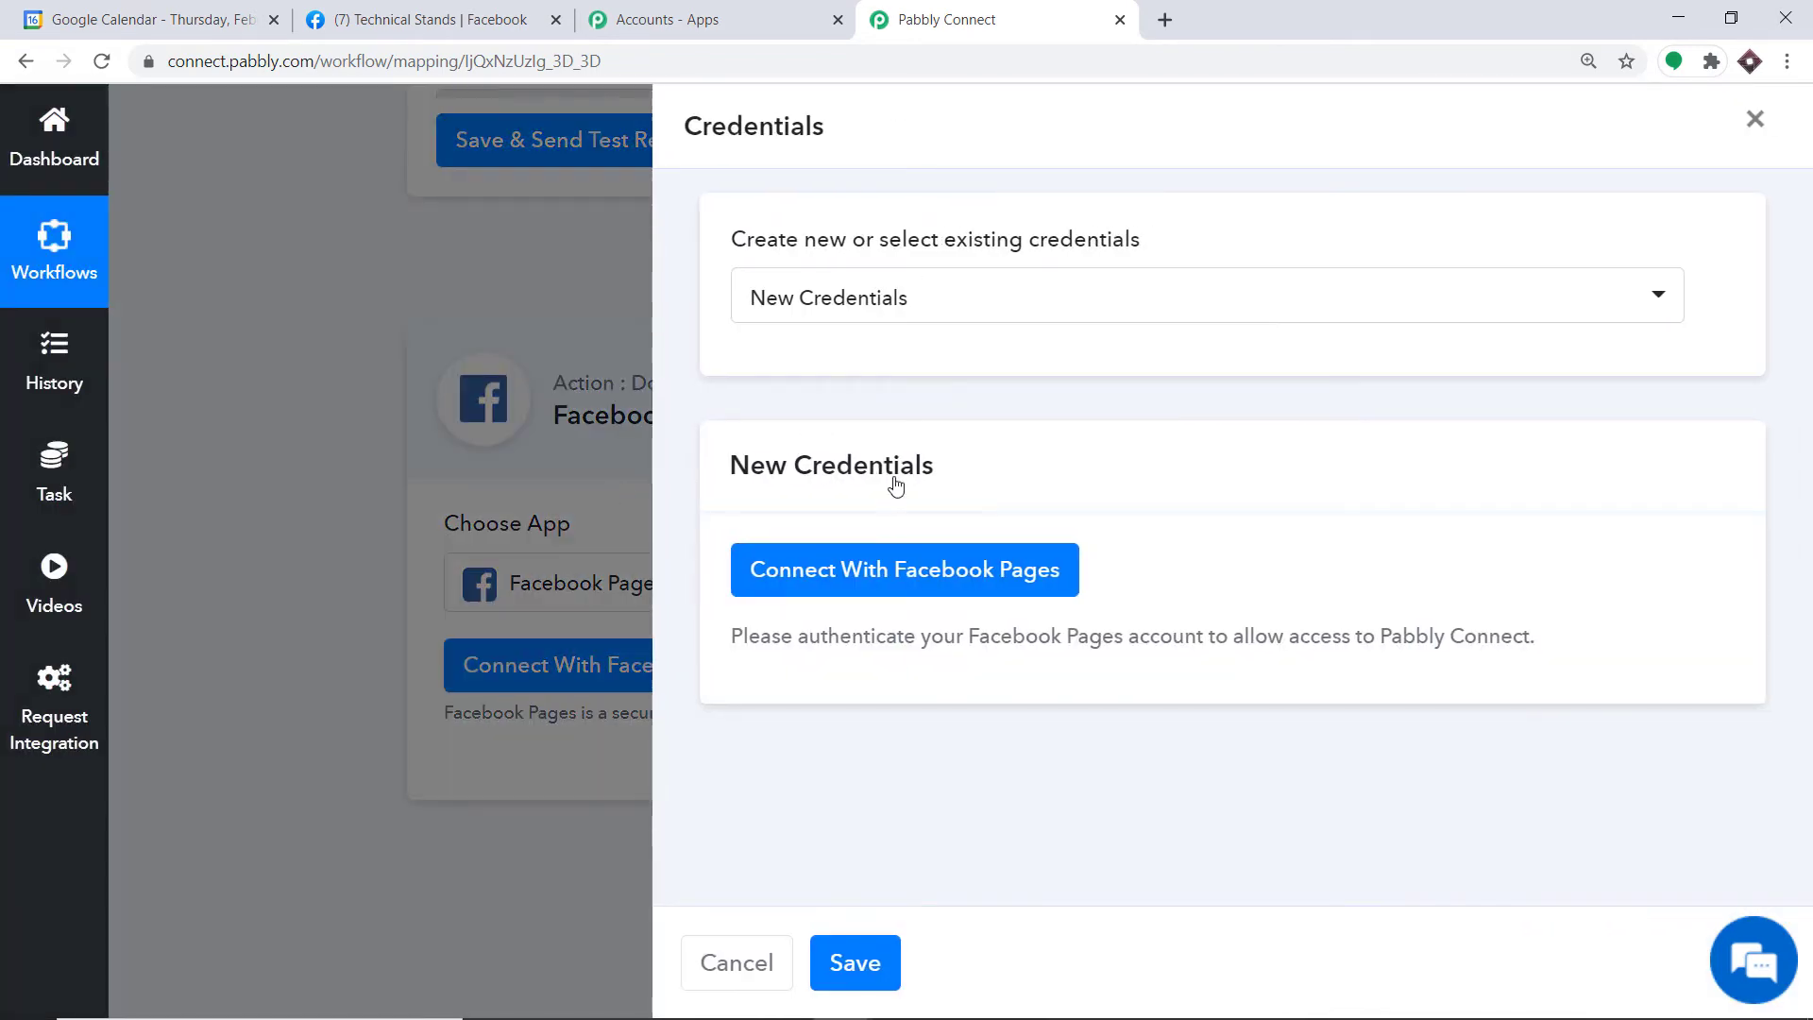
left_click(868, 568)
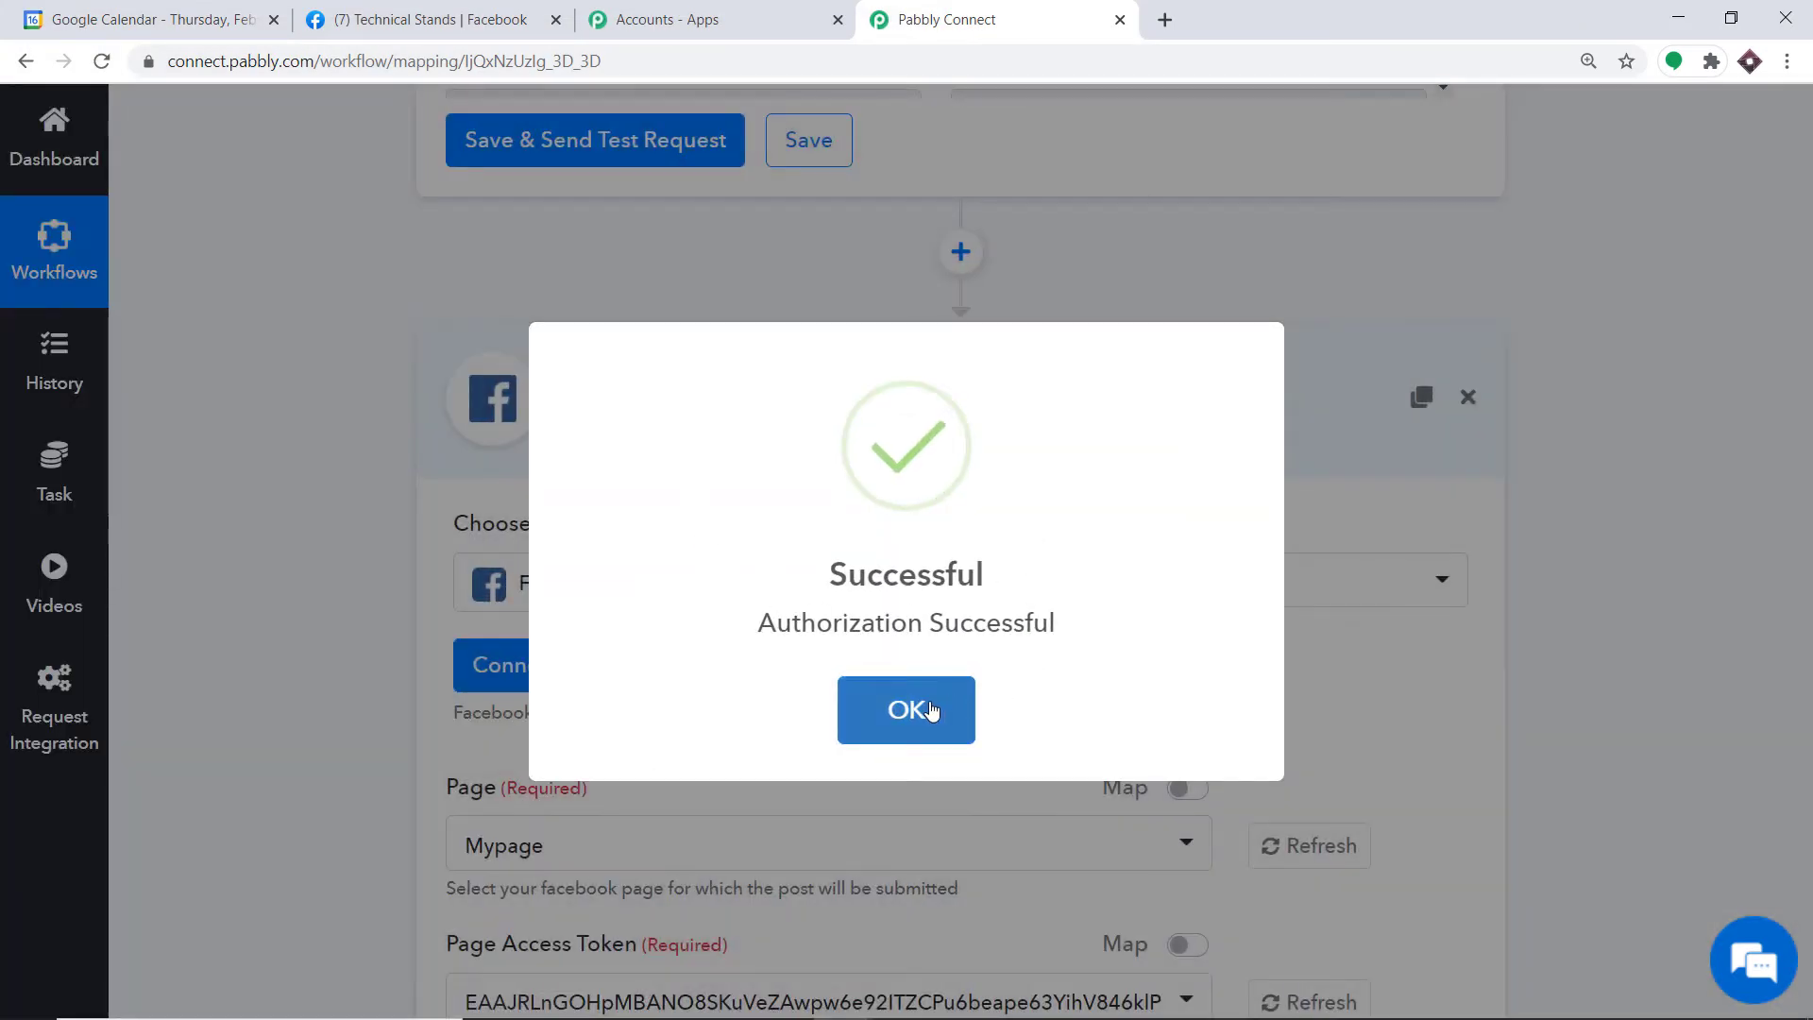
left_click(927, 712)
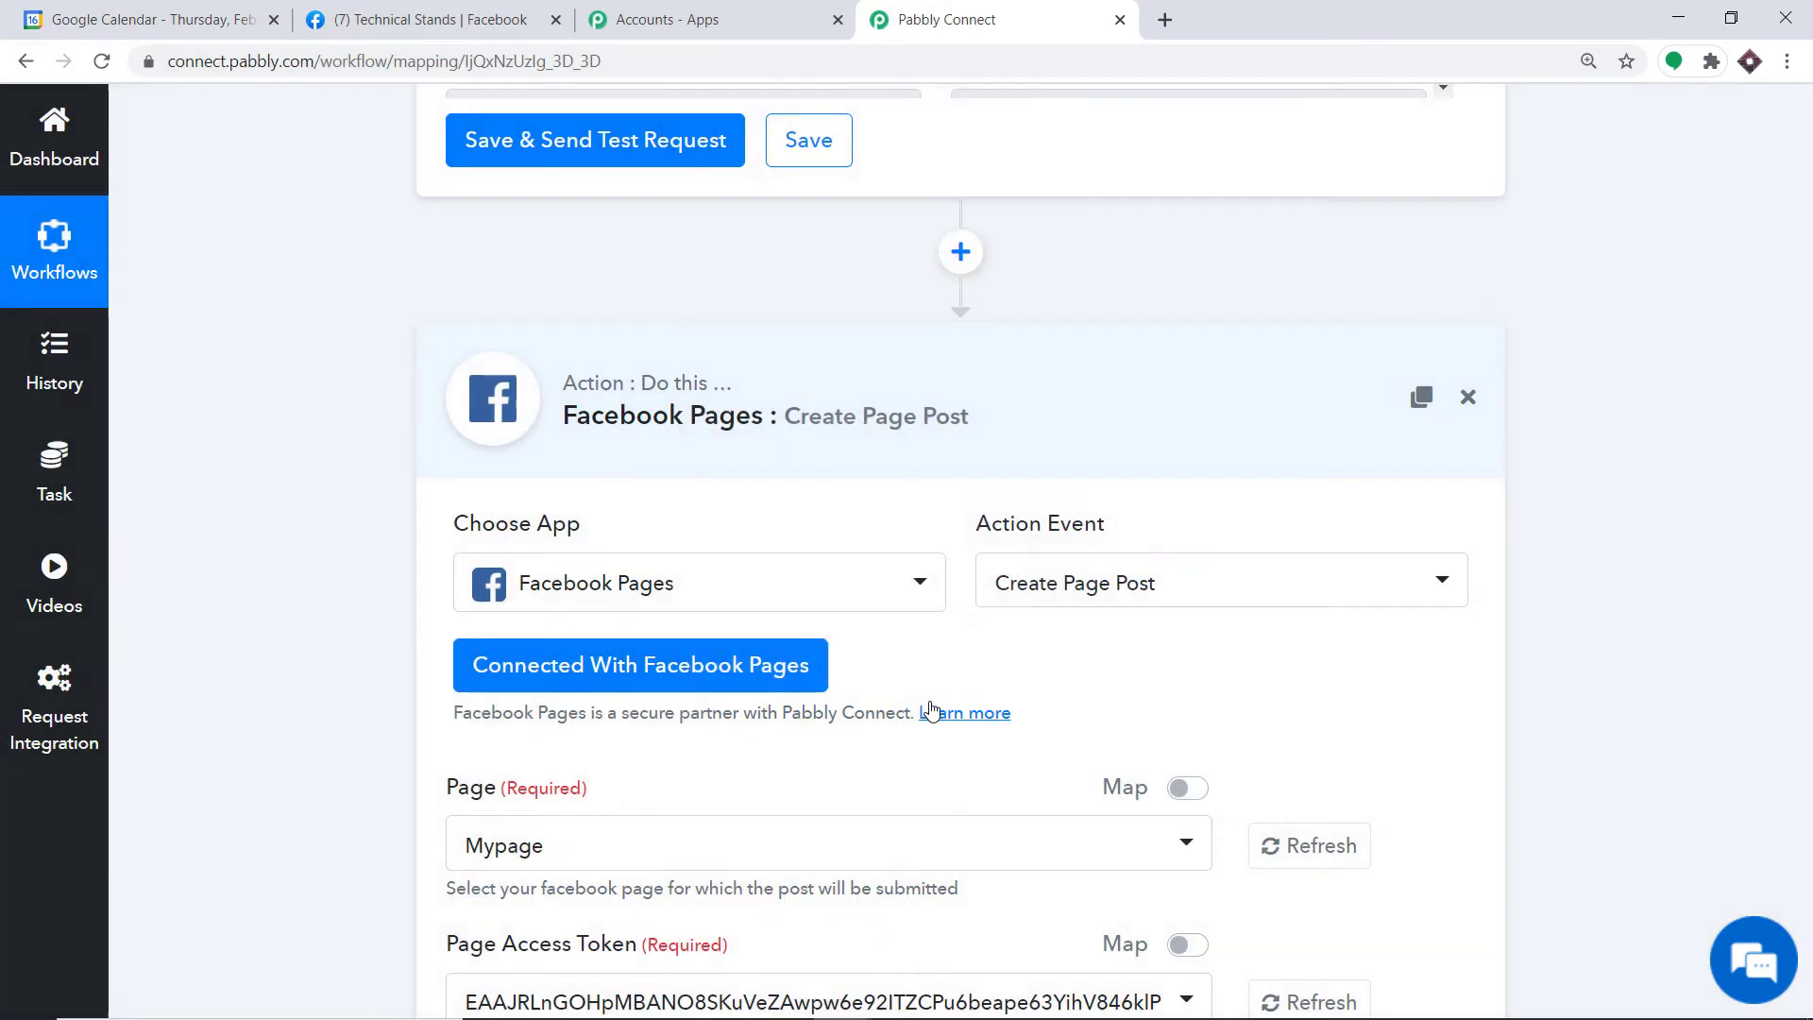
Step: View the Page options Mypage and Technical Stands, then switch to the Technical Stands Facebook tab
scroll(914, 636, "down", 5)
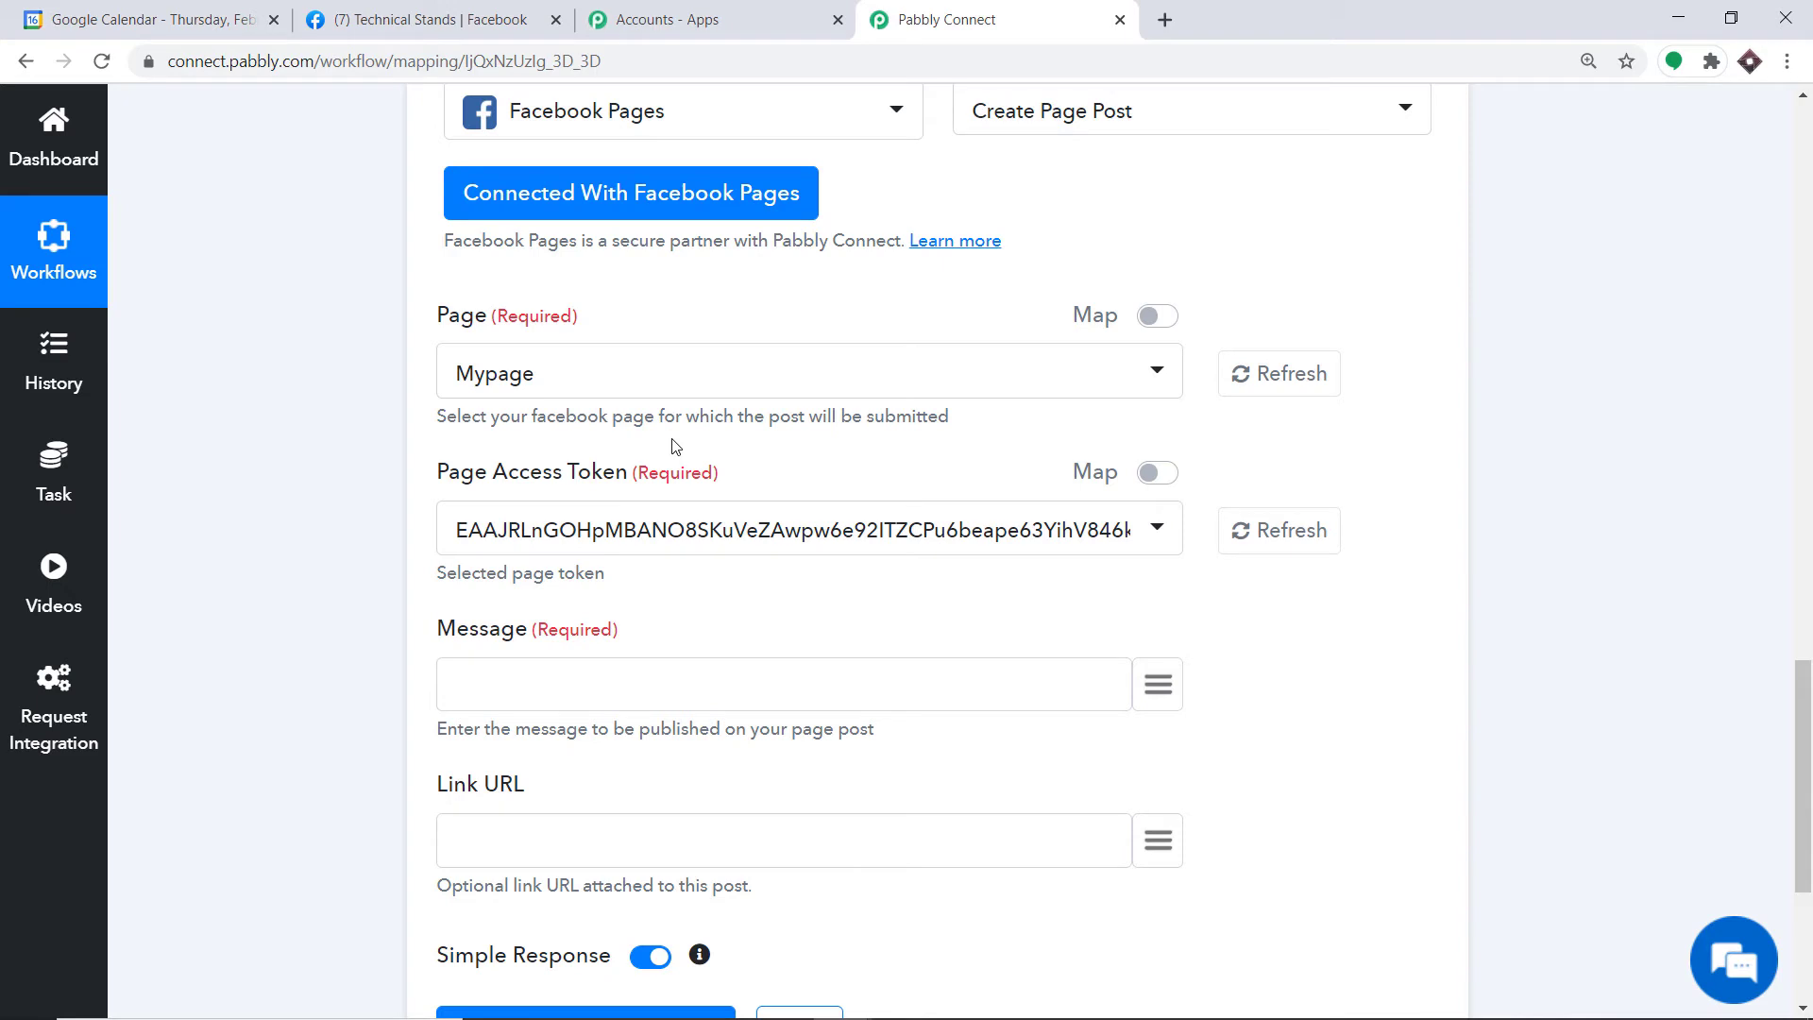
left_click(527, 383)
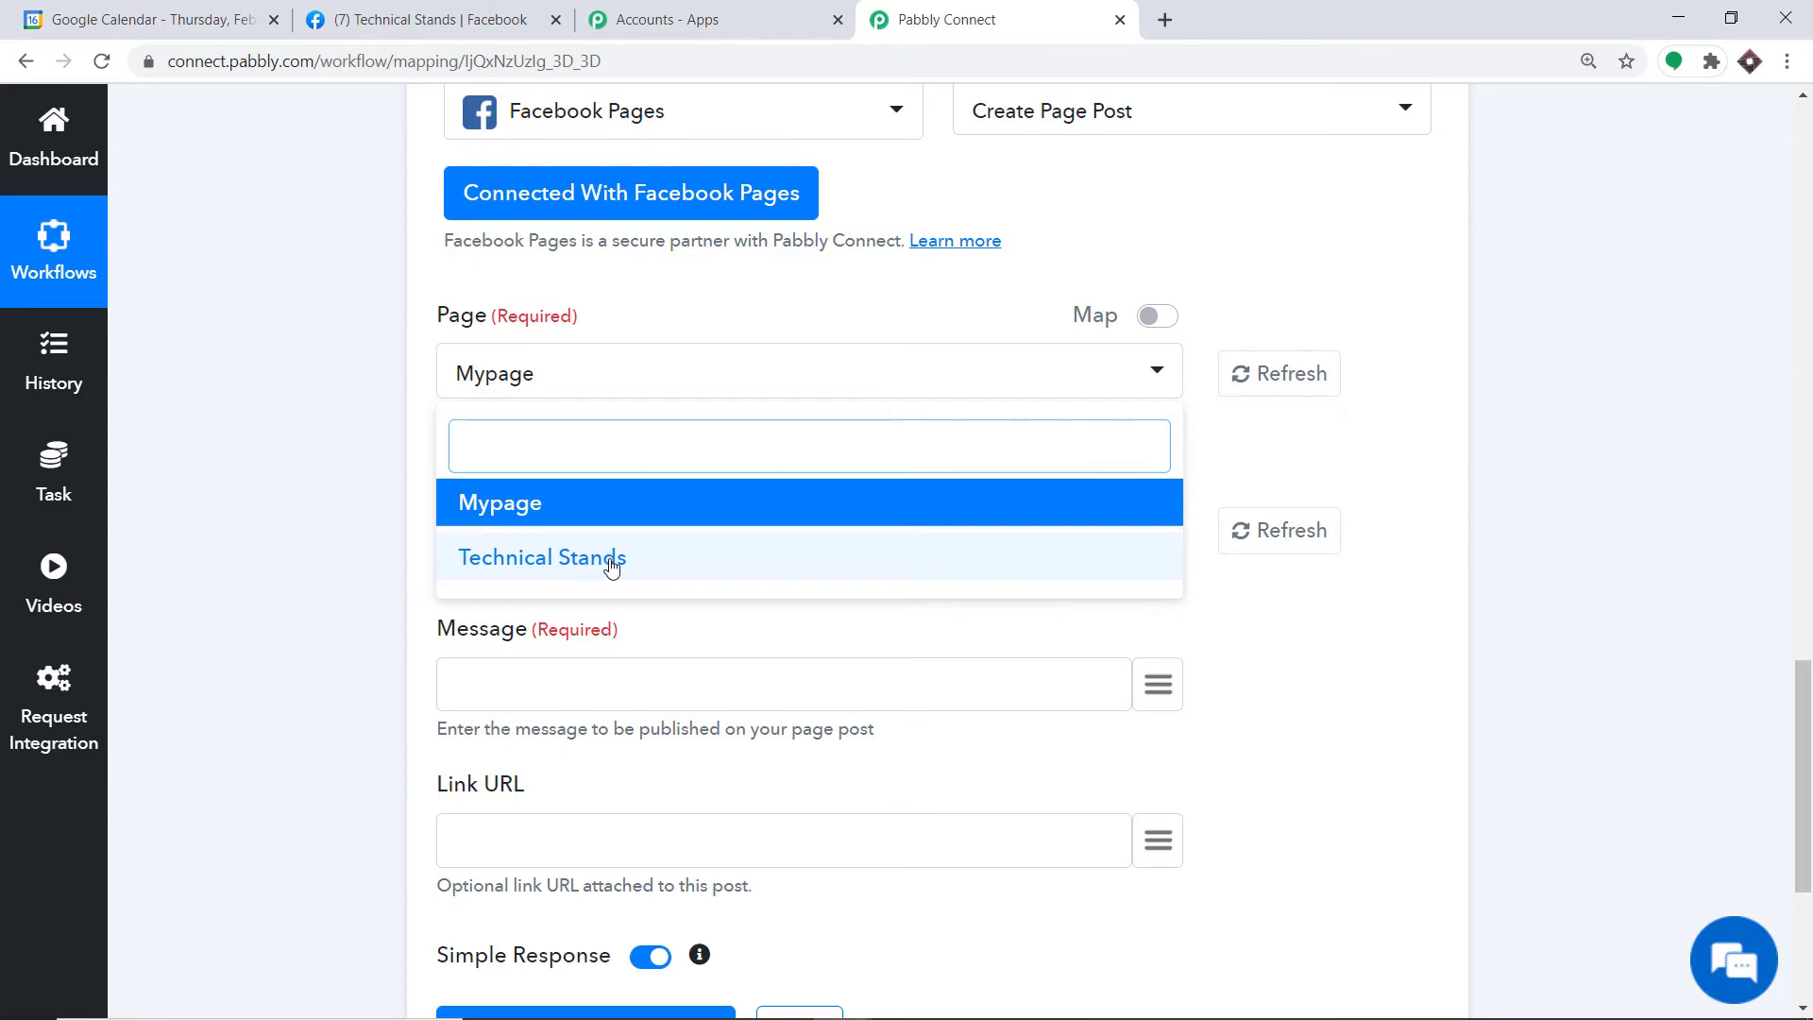
left_click(430, 20)
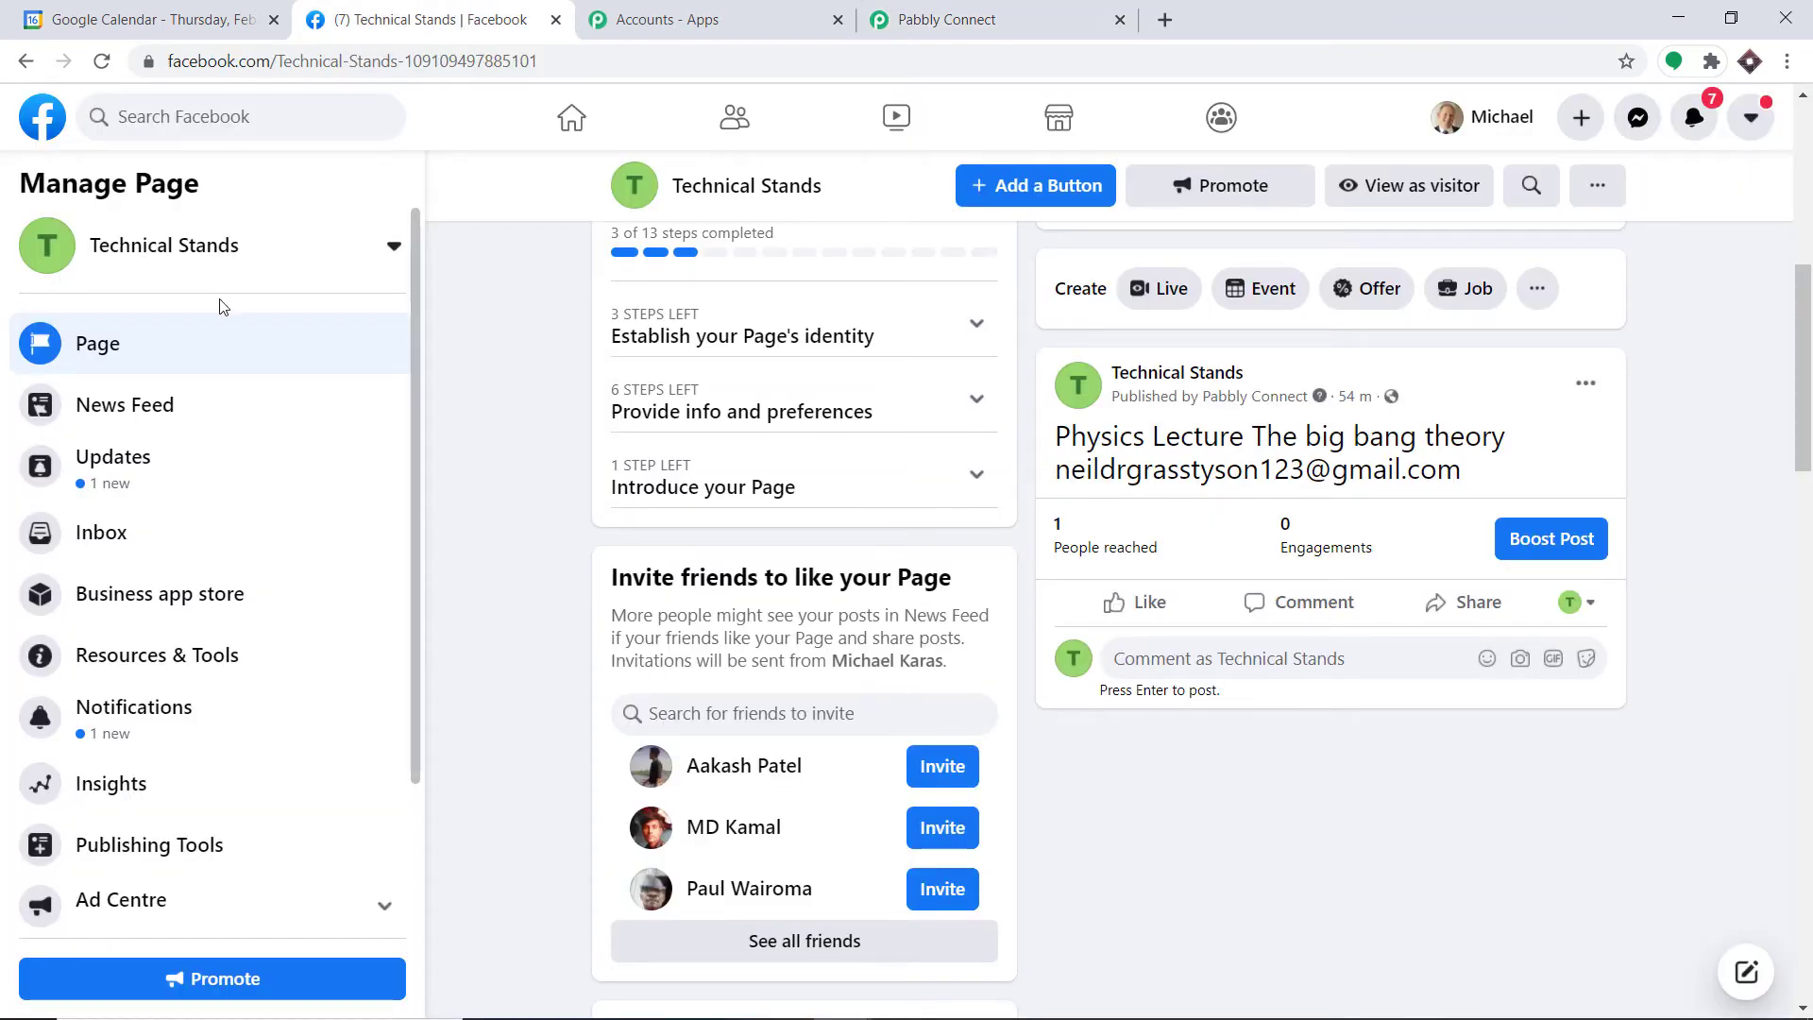
Step: From the Facebook home feed, start creating a new Page via the + Create menu
left_click(55, 112)
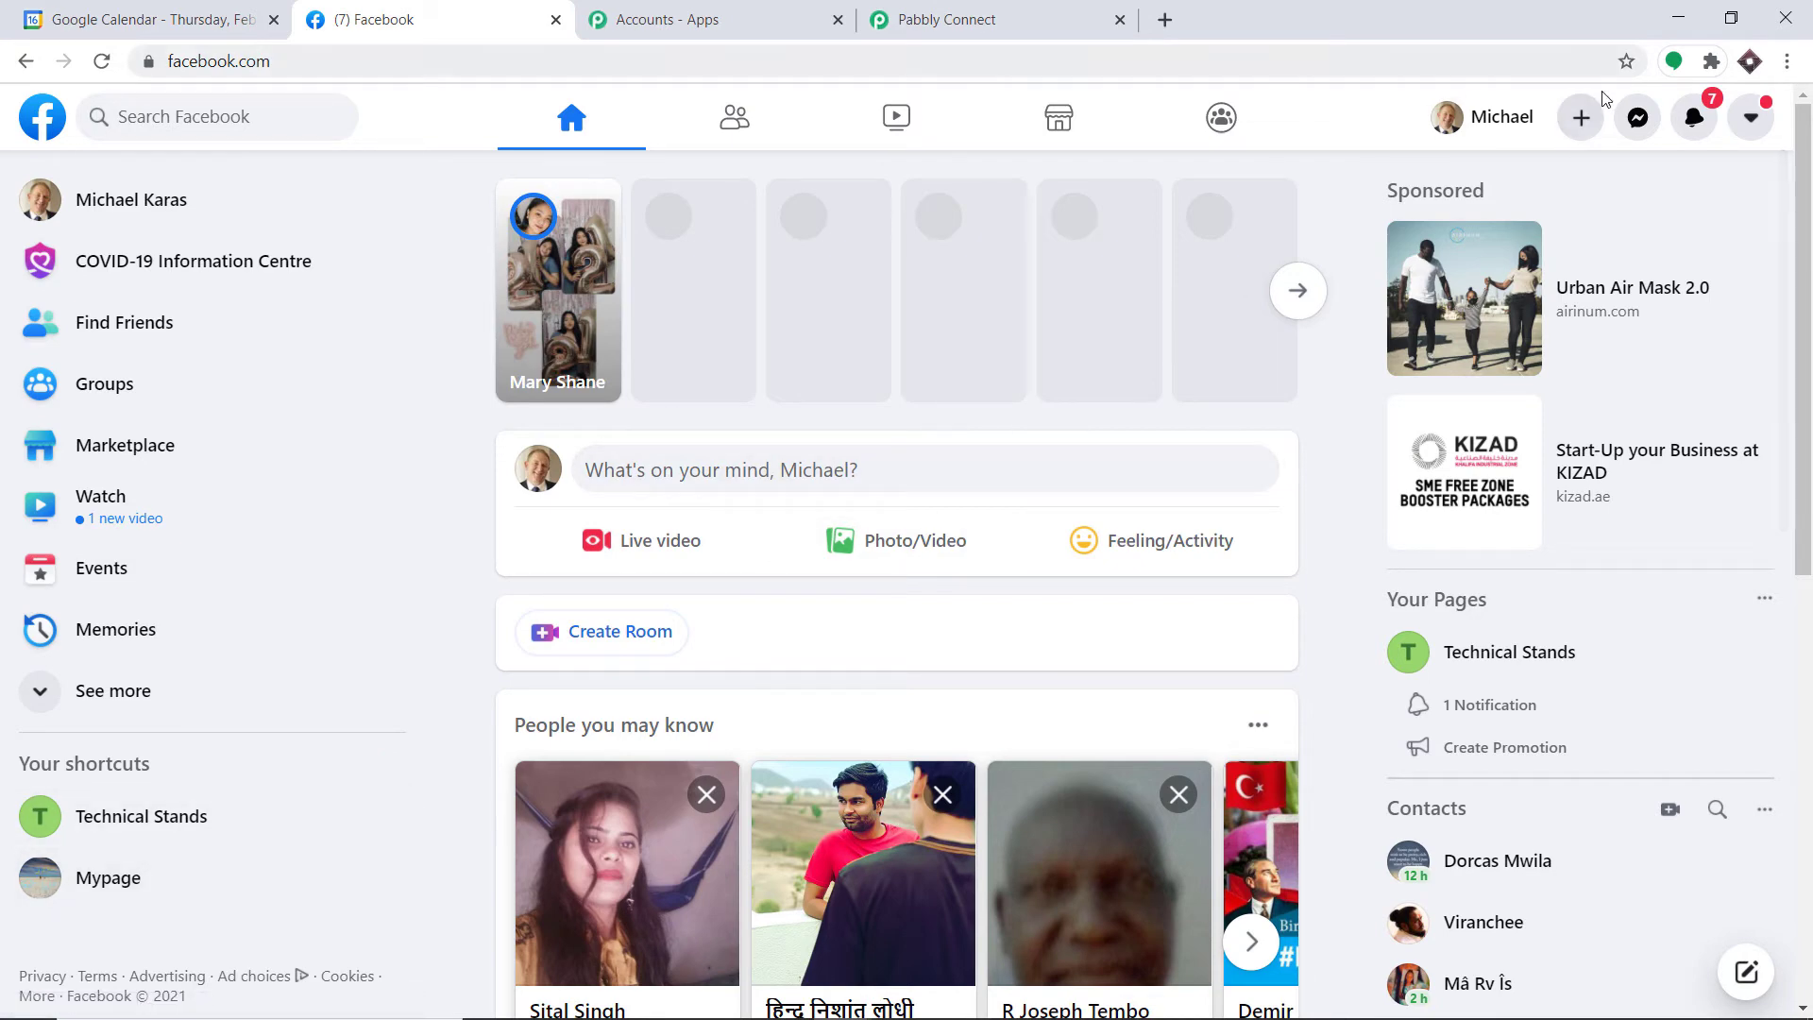
left_click(1582, 119)
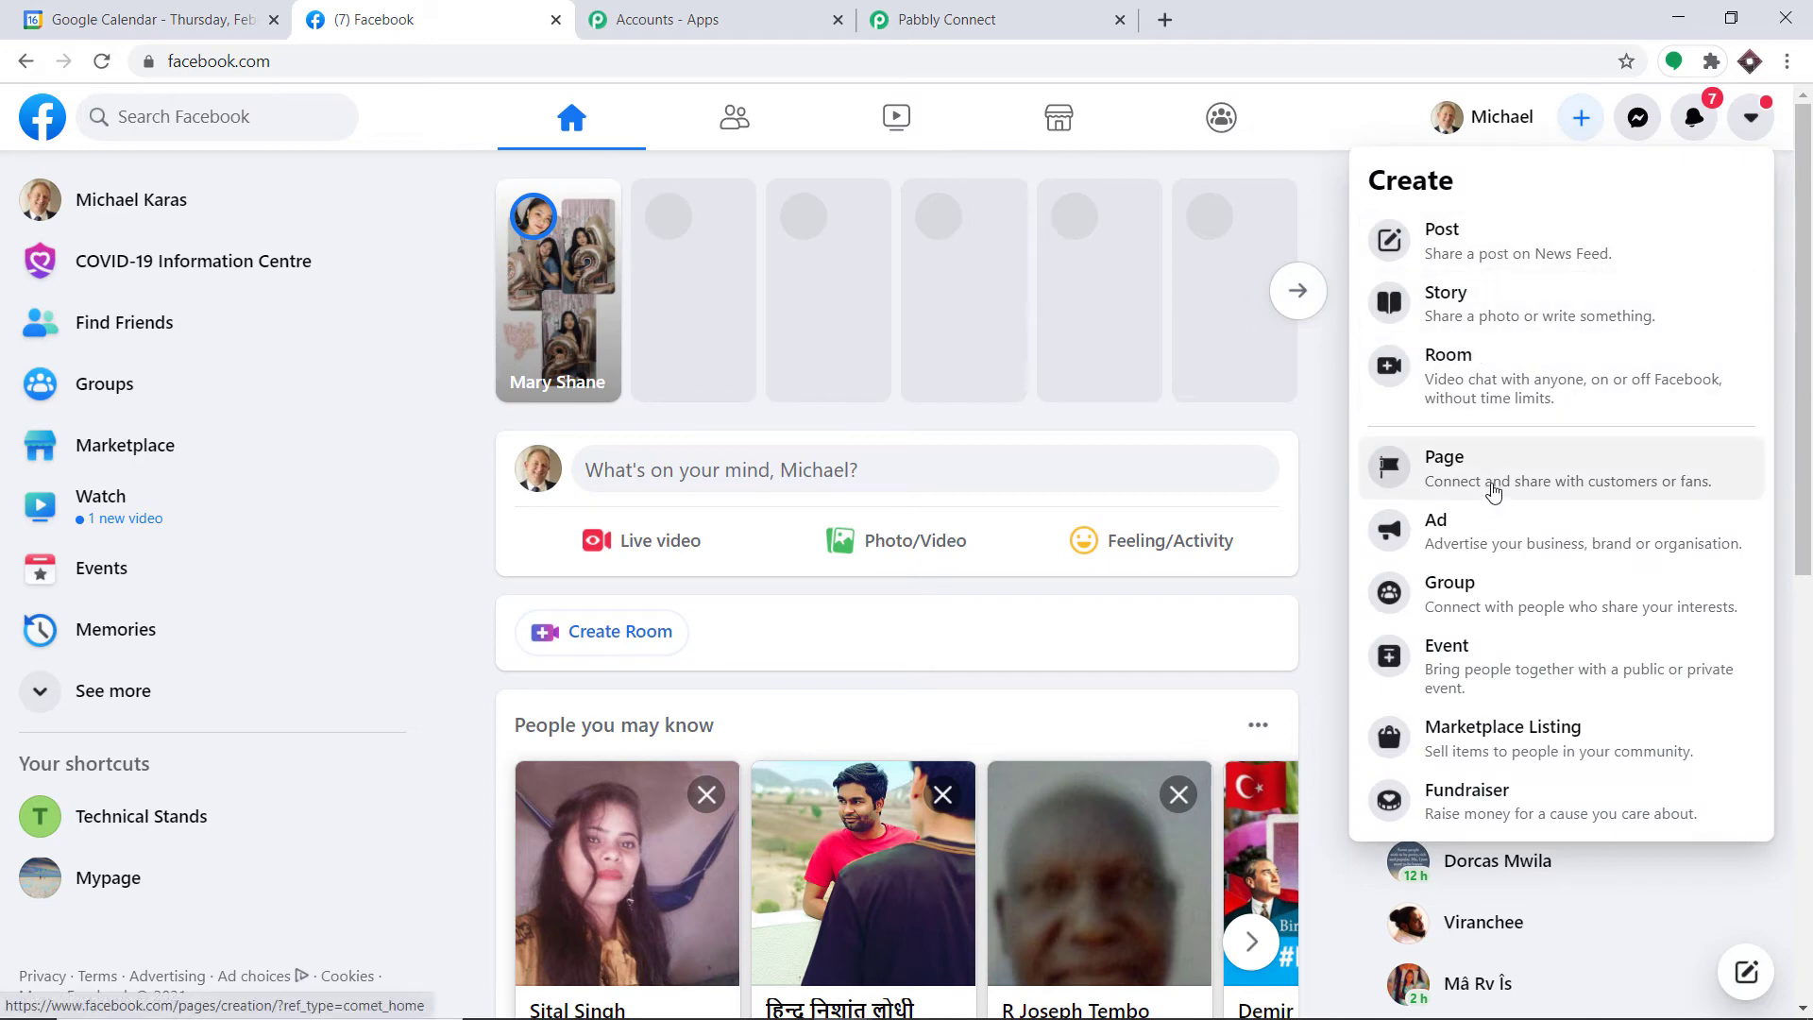
left_click(1492, 489)
Step: Create the 'Guest Events' page with category Science, technology & engineering
left_click(67, 334)
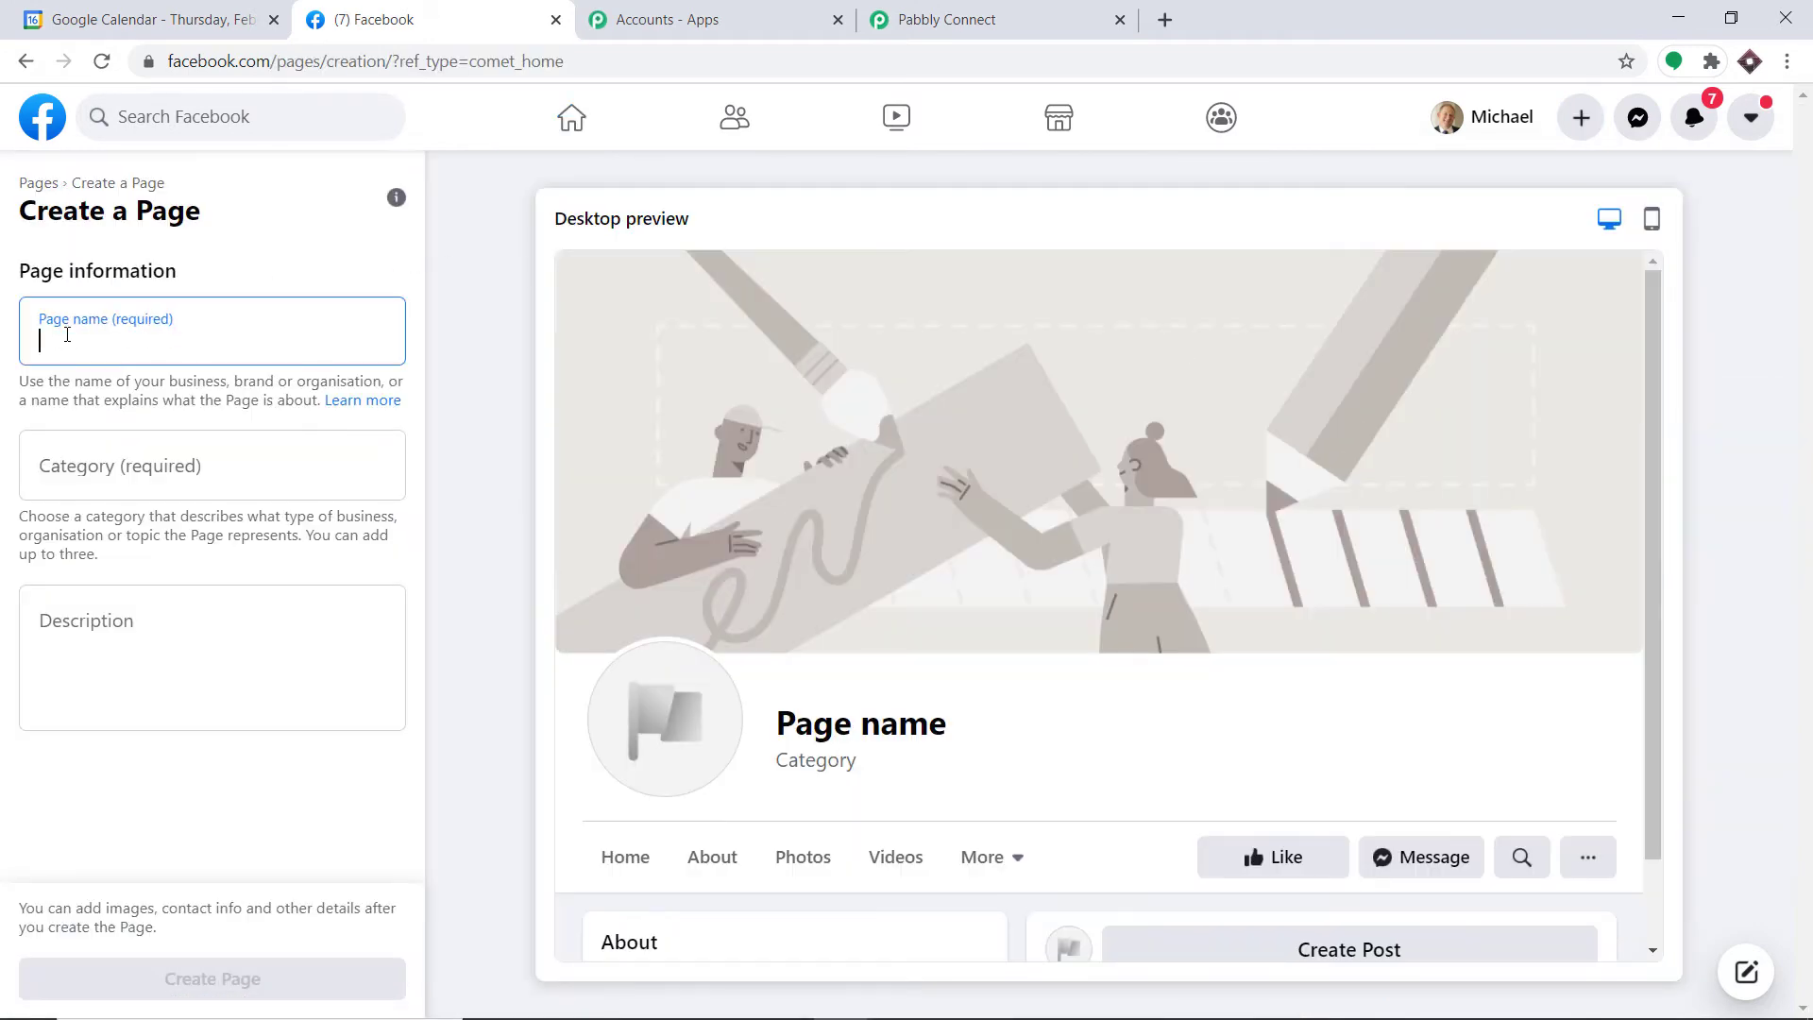
type("Guest E")
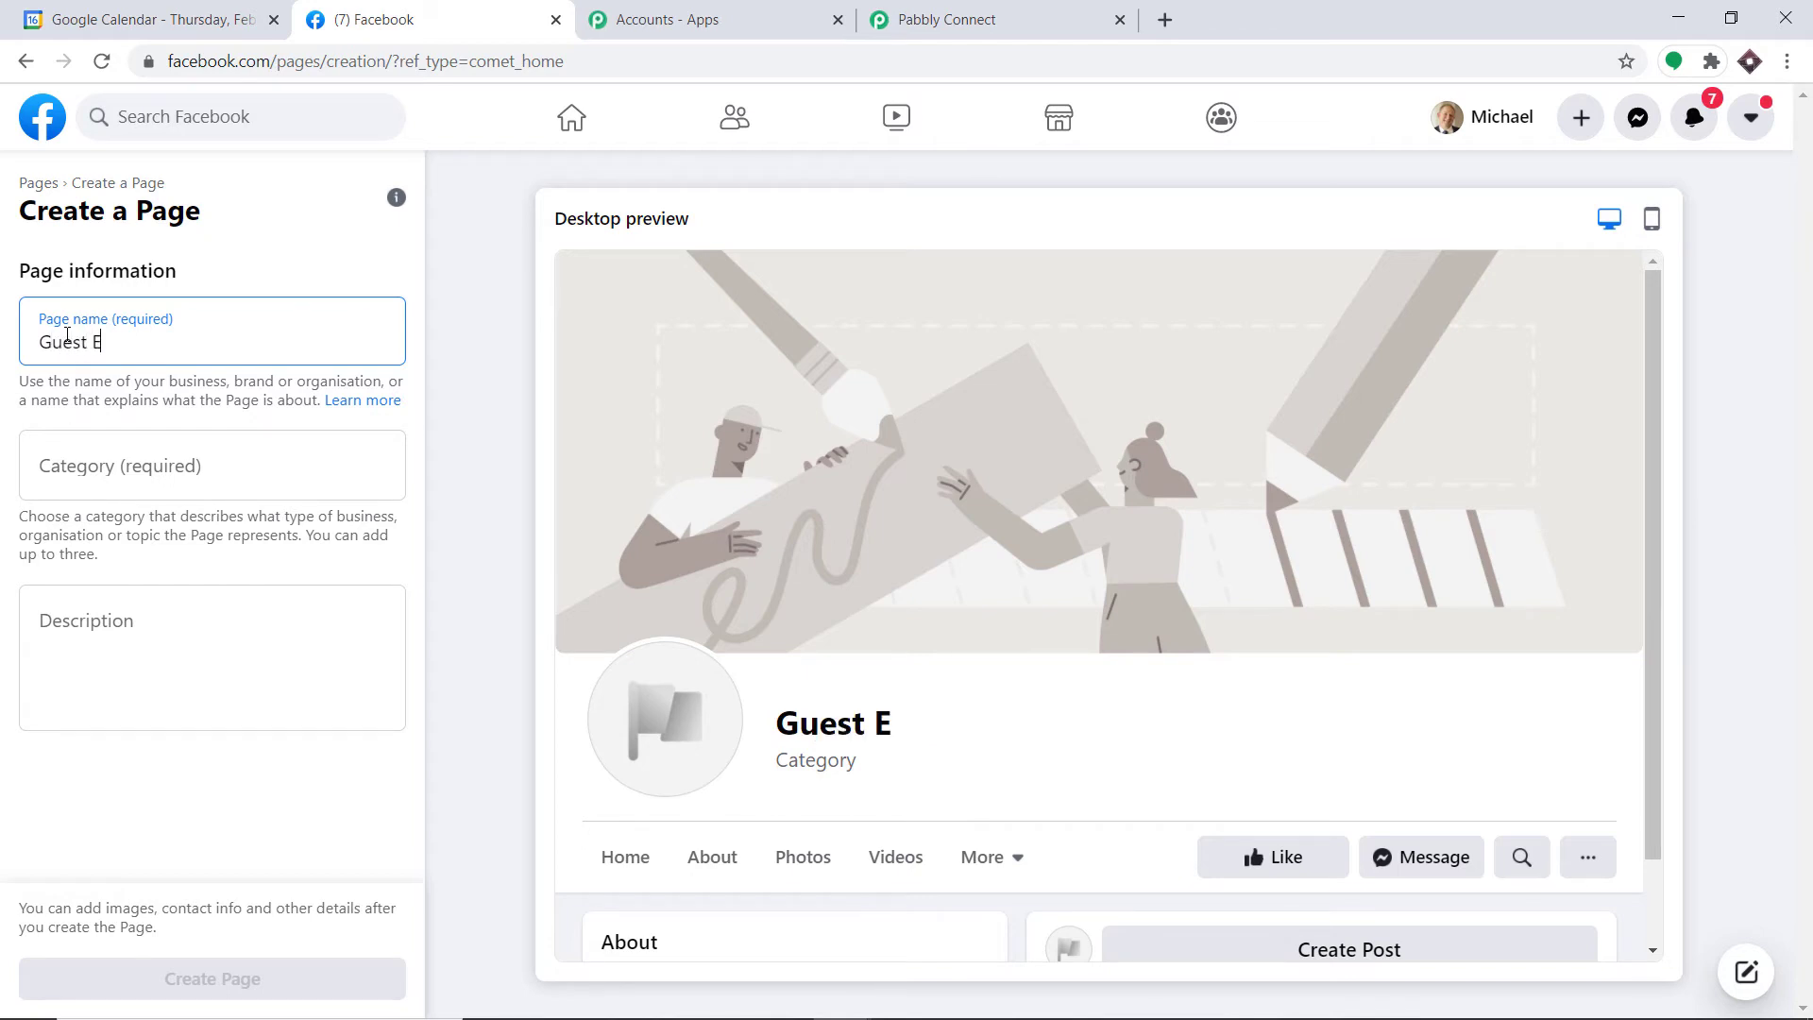
type("vents")
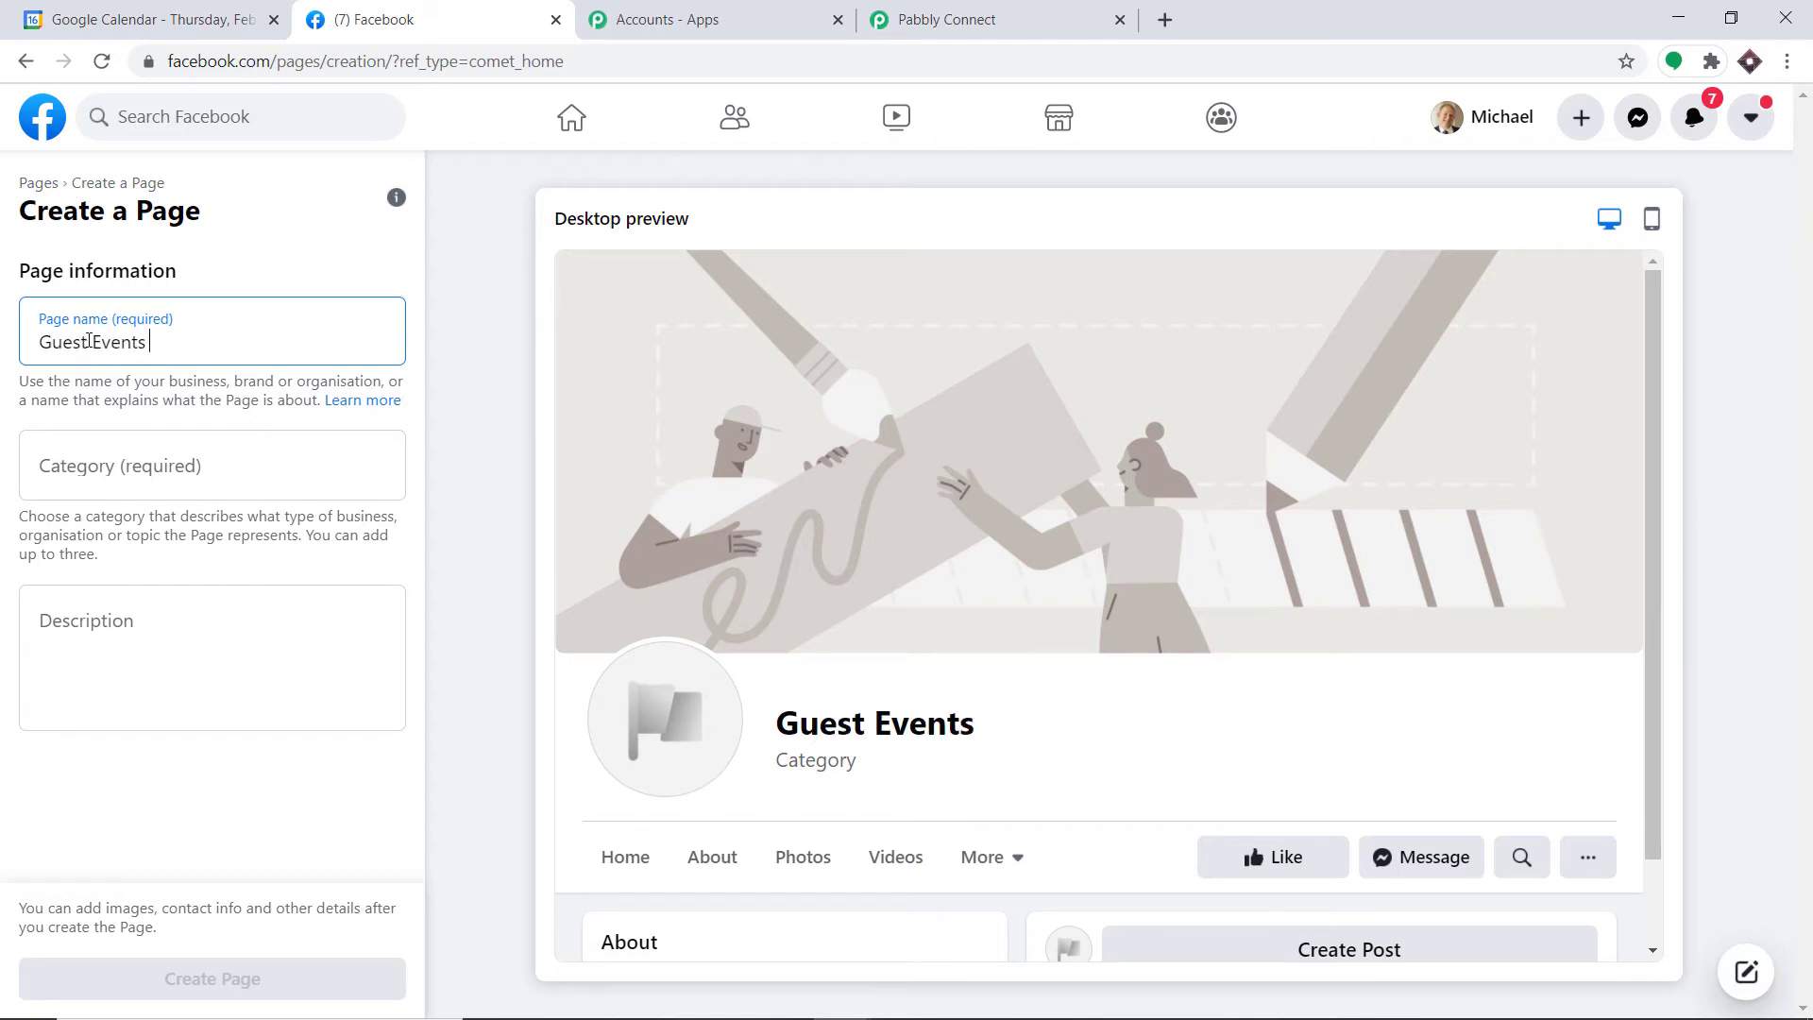
left_click(131, 450)
type("sc")
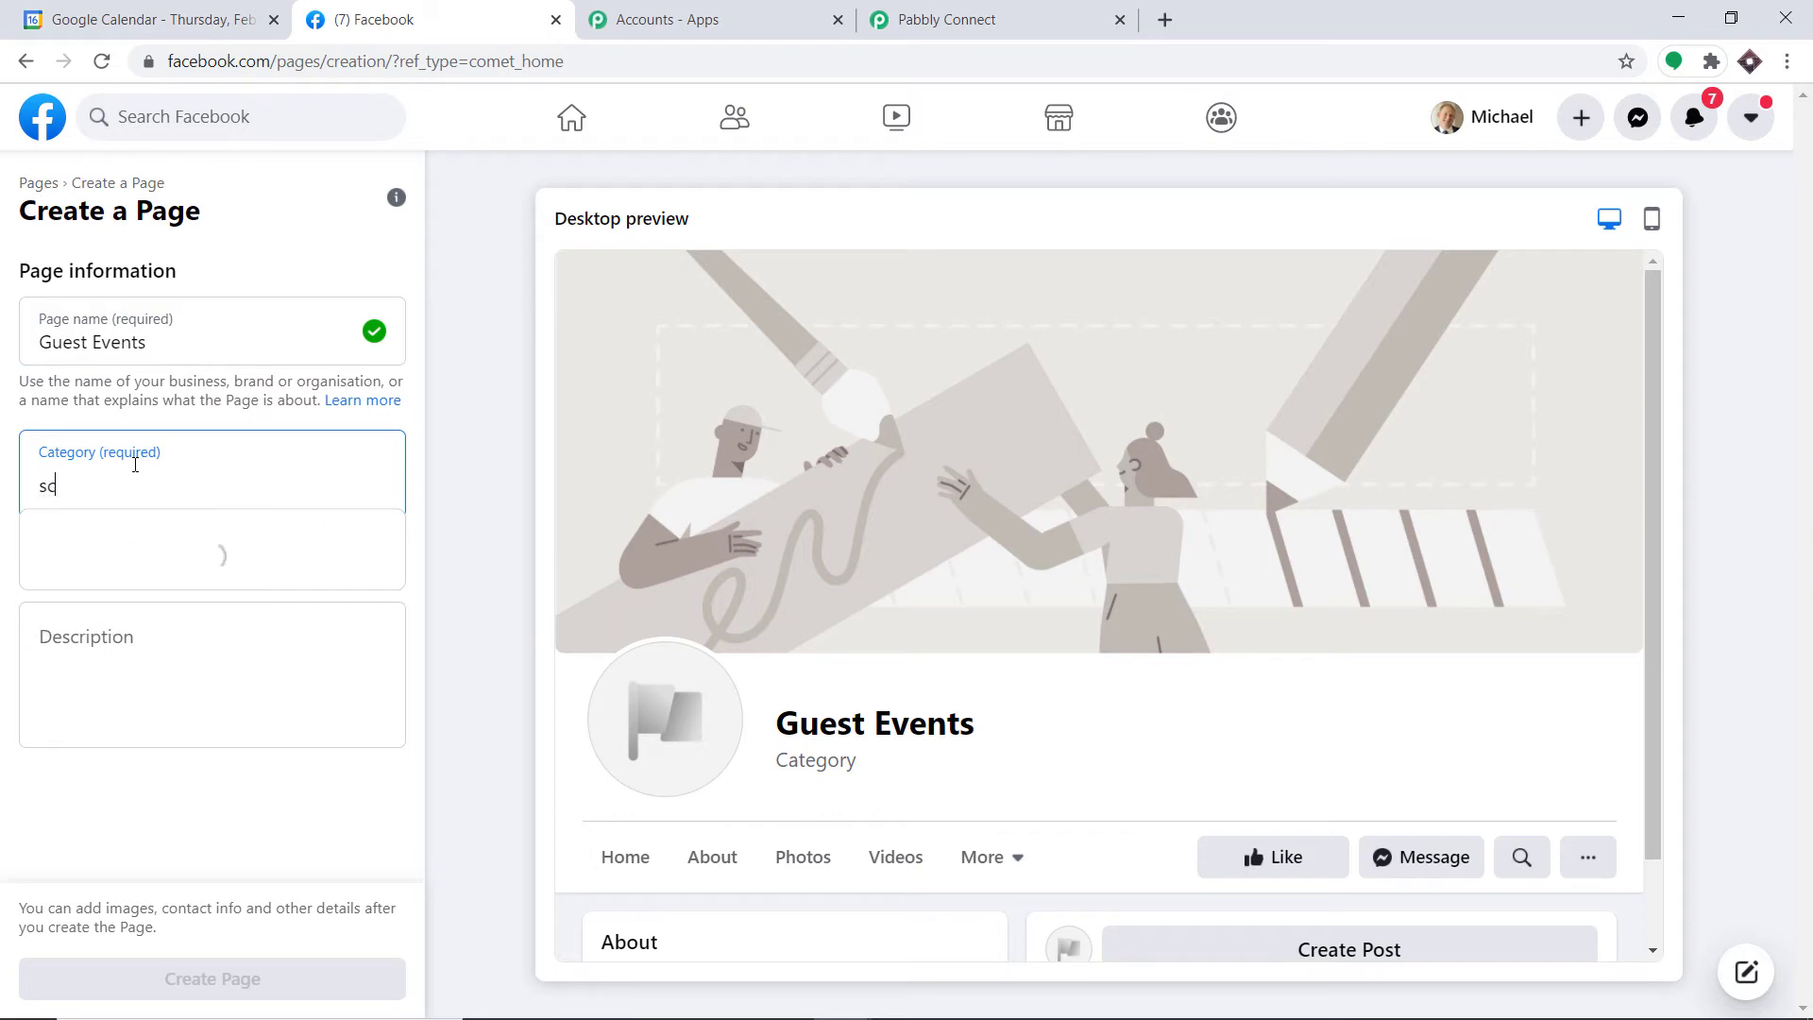
type("ien")
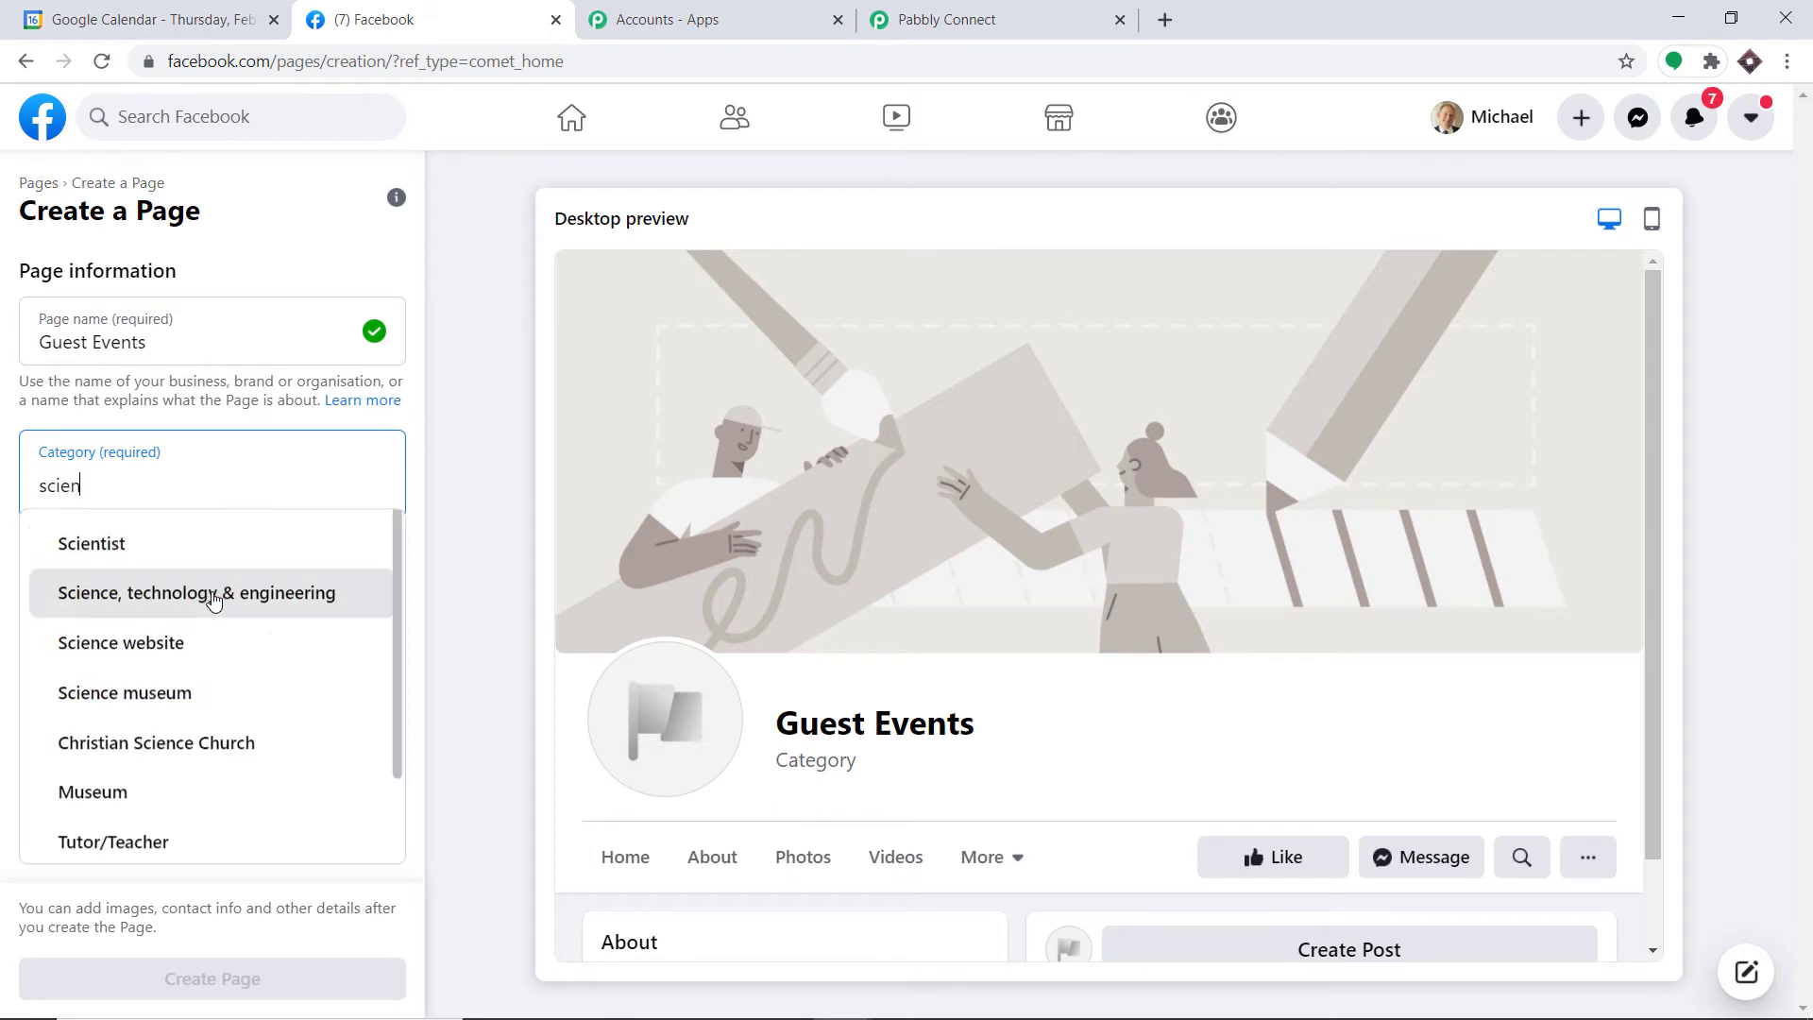
left_click(211, 593)
left_click(234, 977)
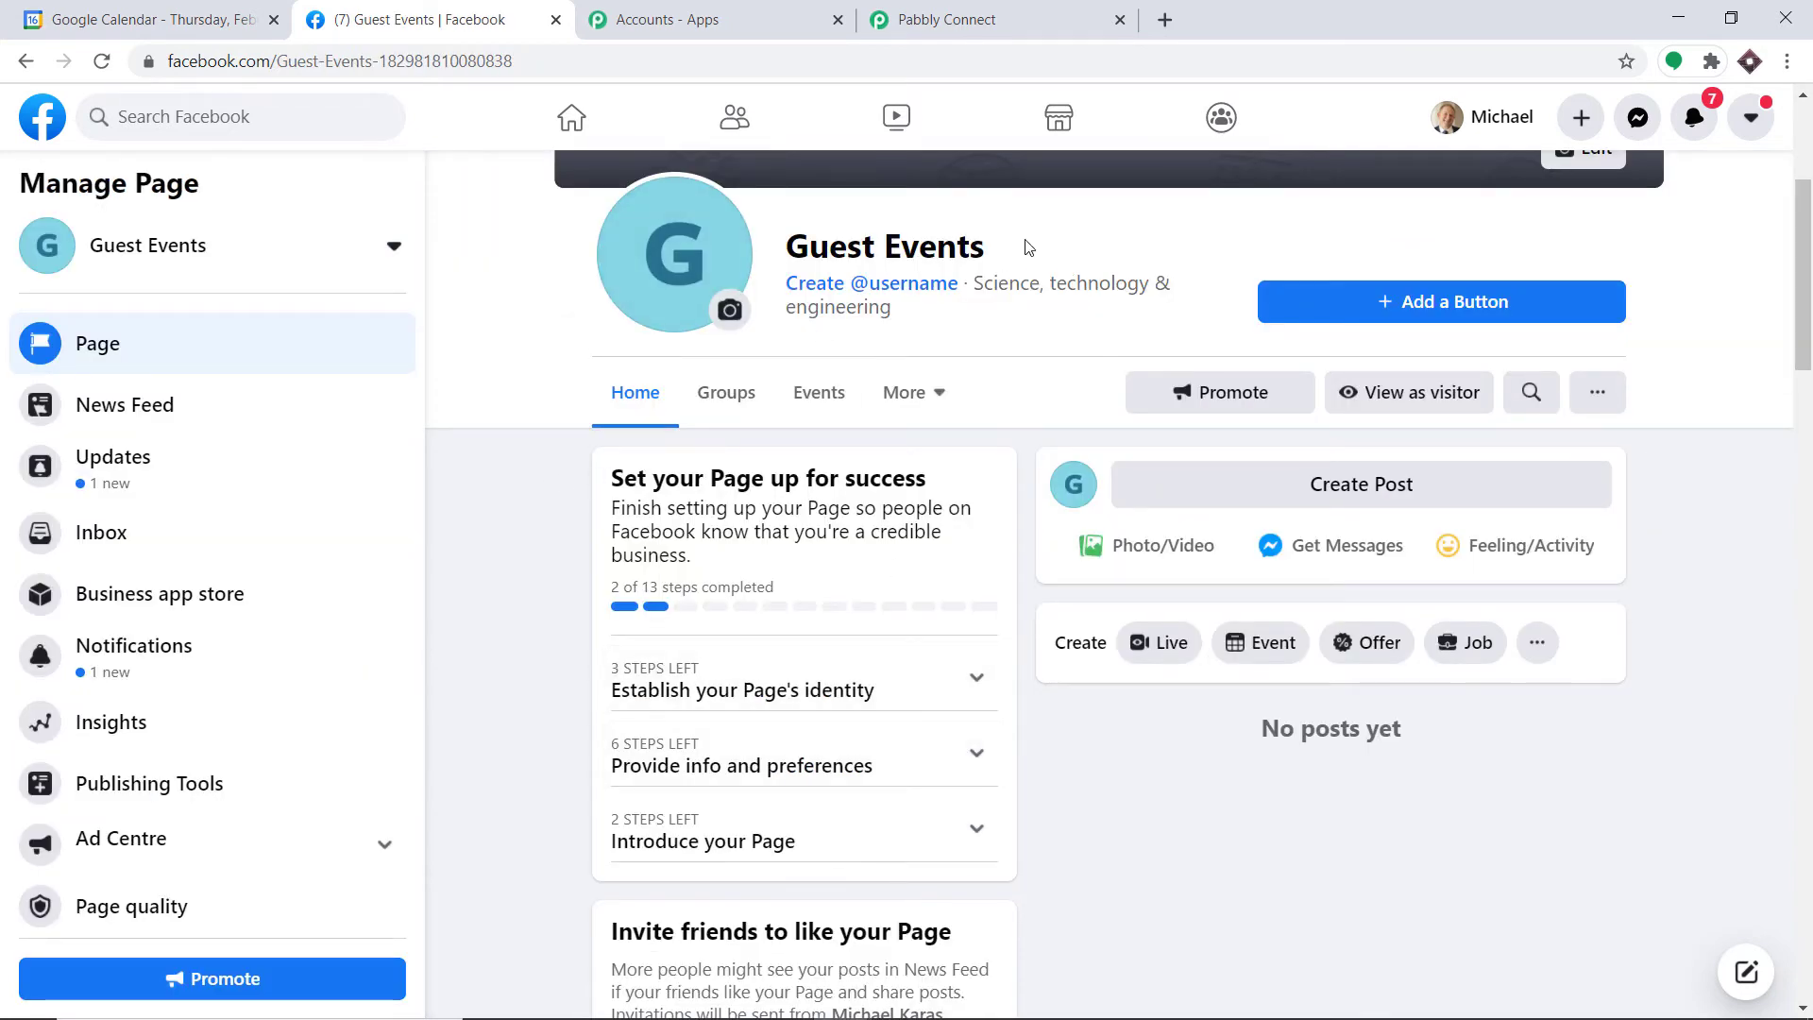
Step: In Pabbly Connect, refresh the Facebook page list and select Guest Events as the posting page
left_click(962, 21)
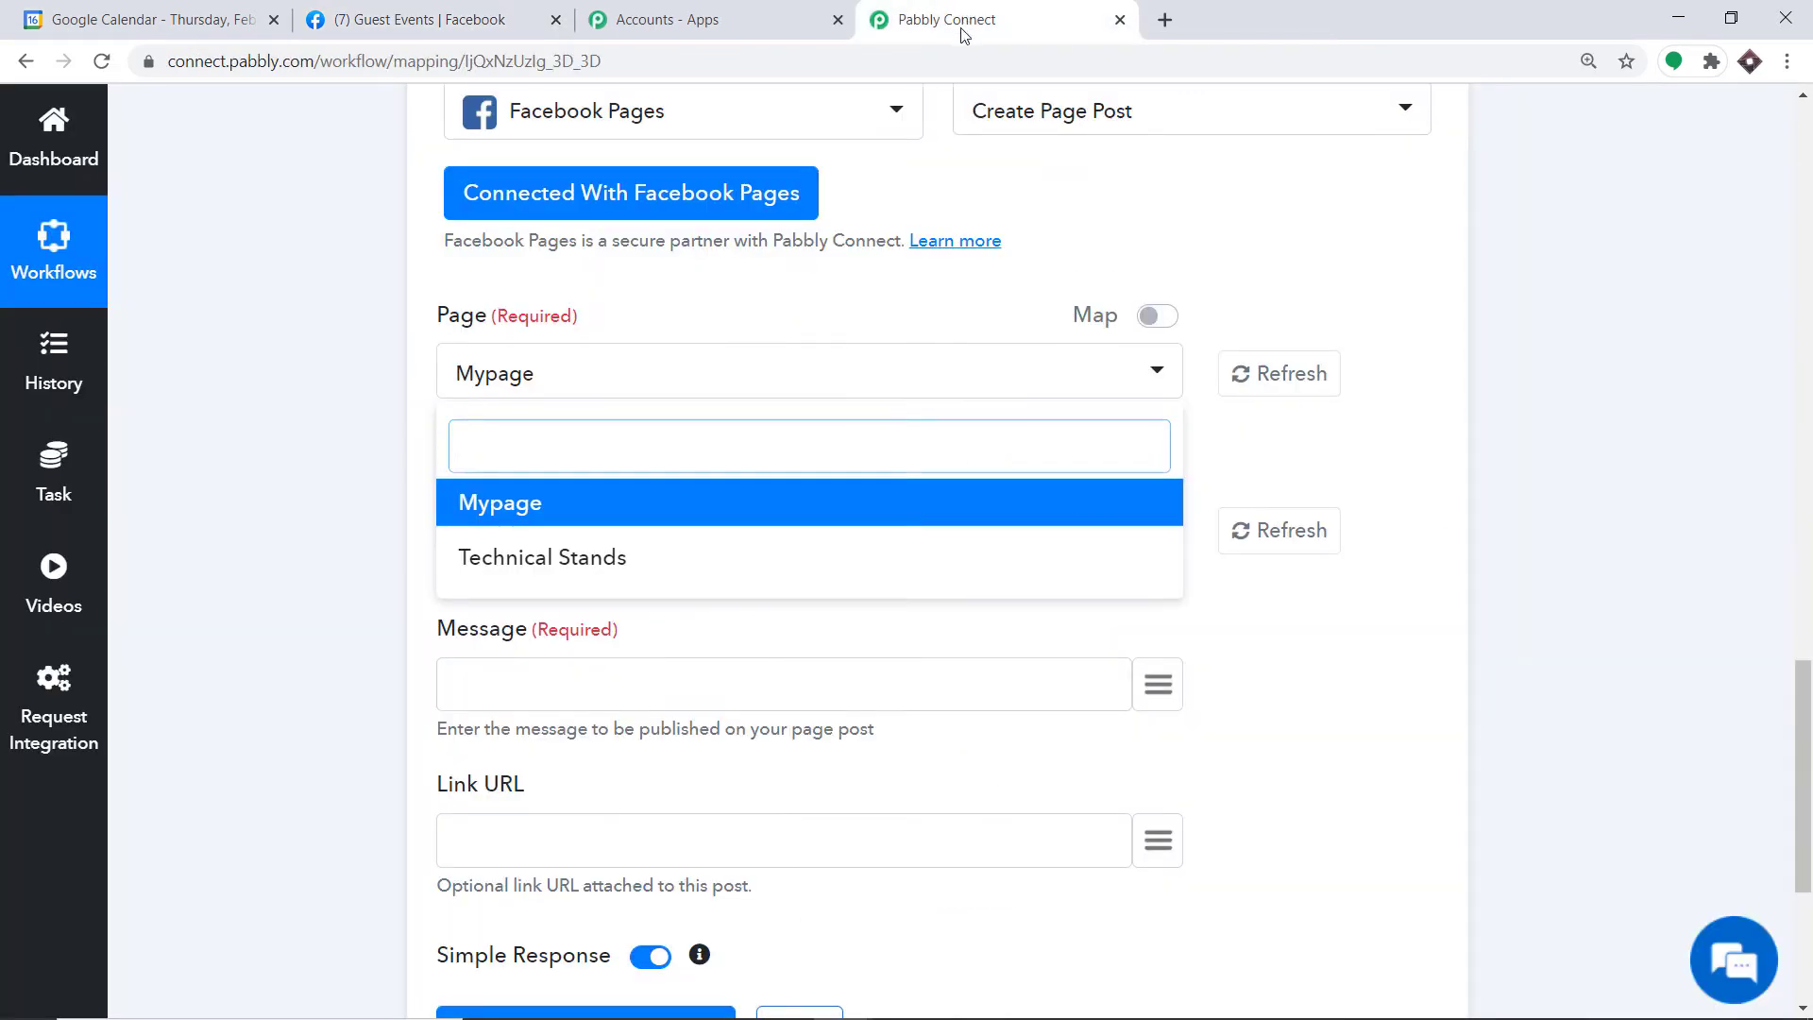
left_click(1302, 375)
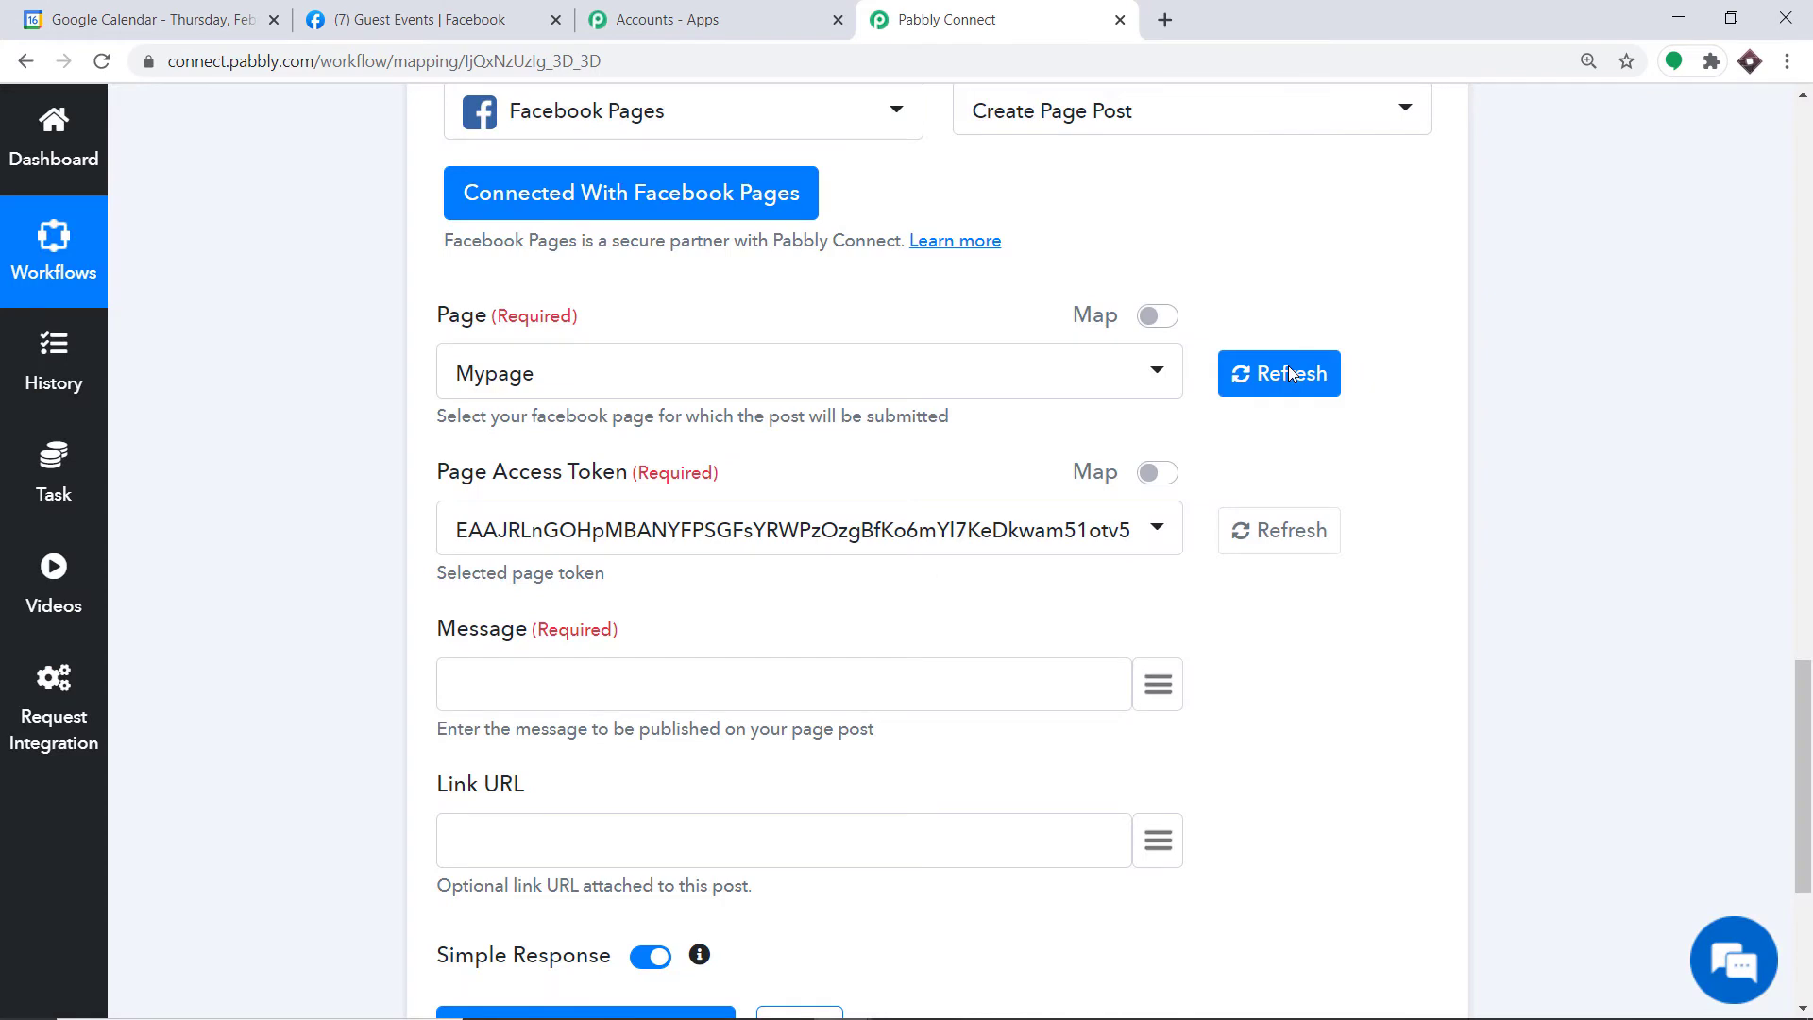
left_click(567, 381)
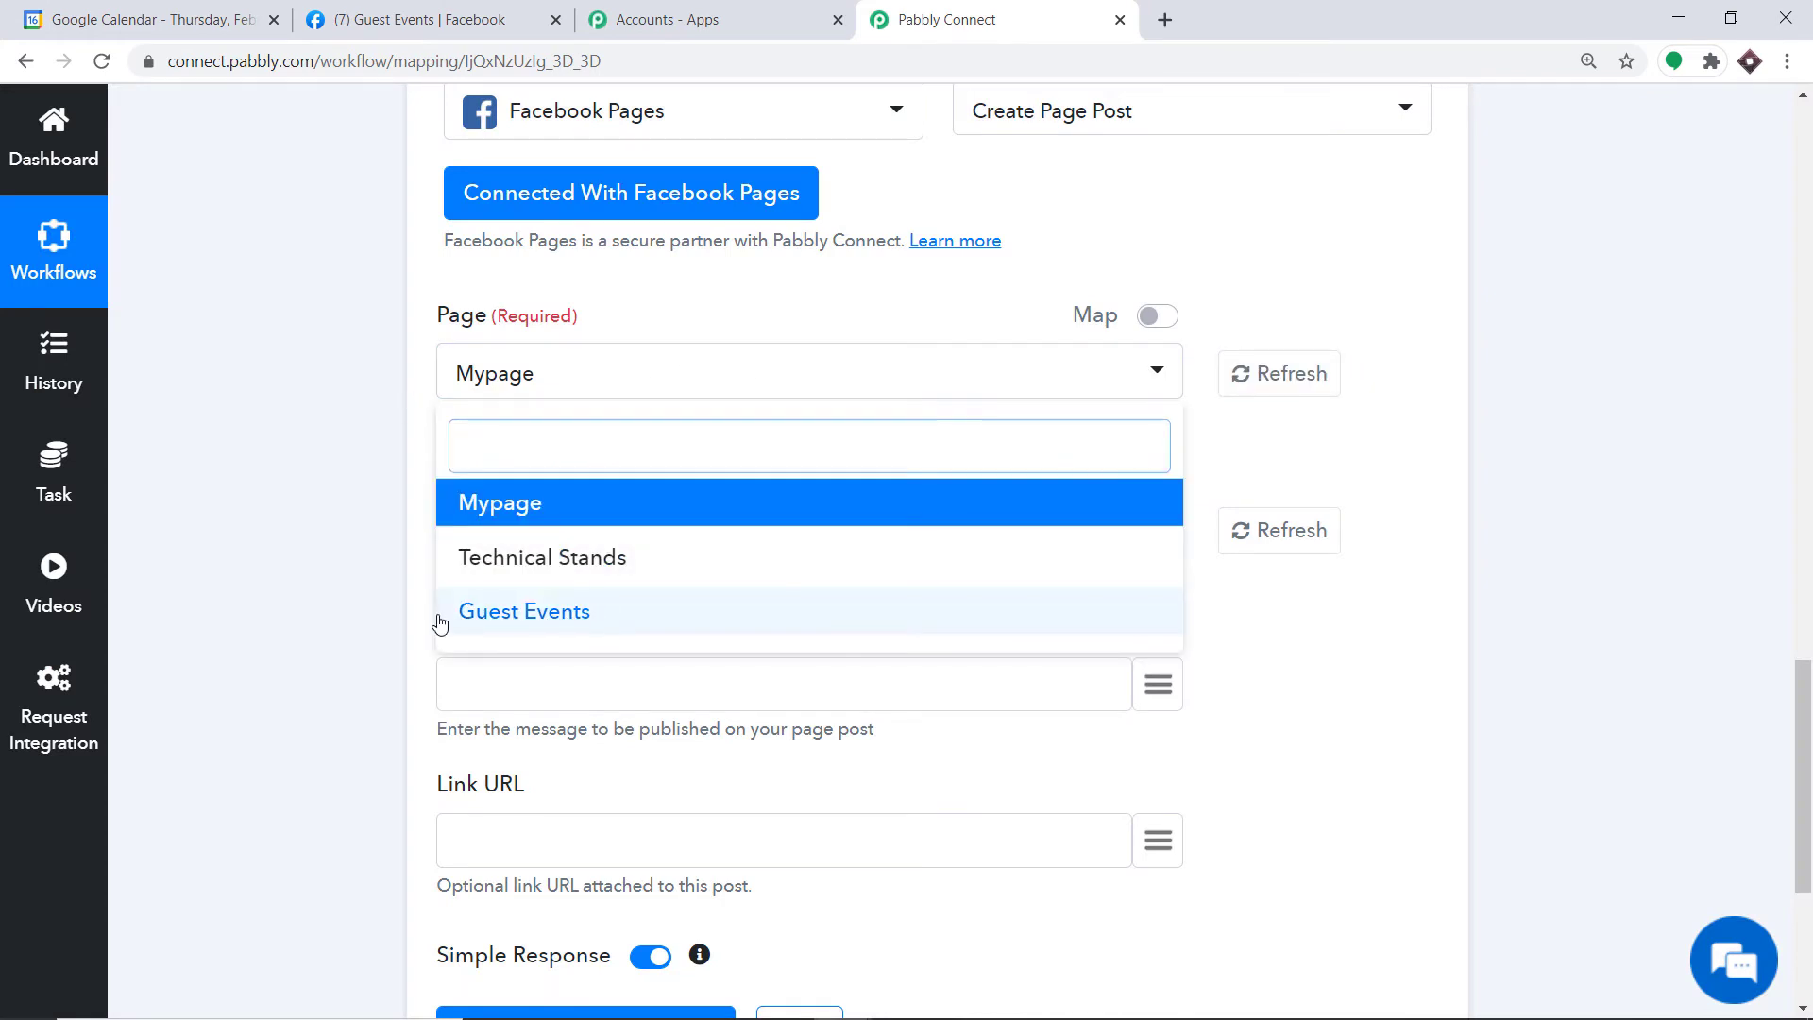
left_click(552, 628)
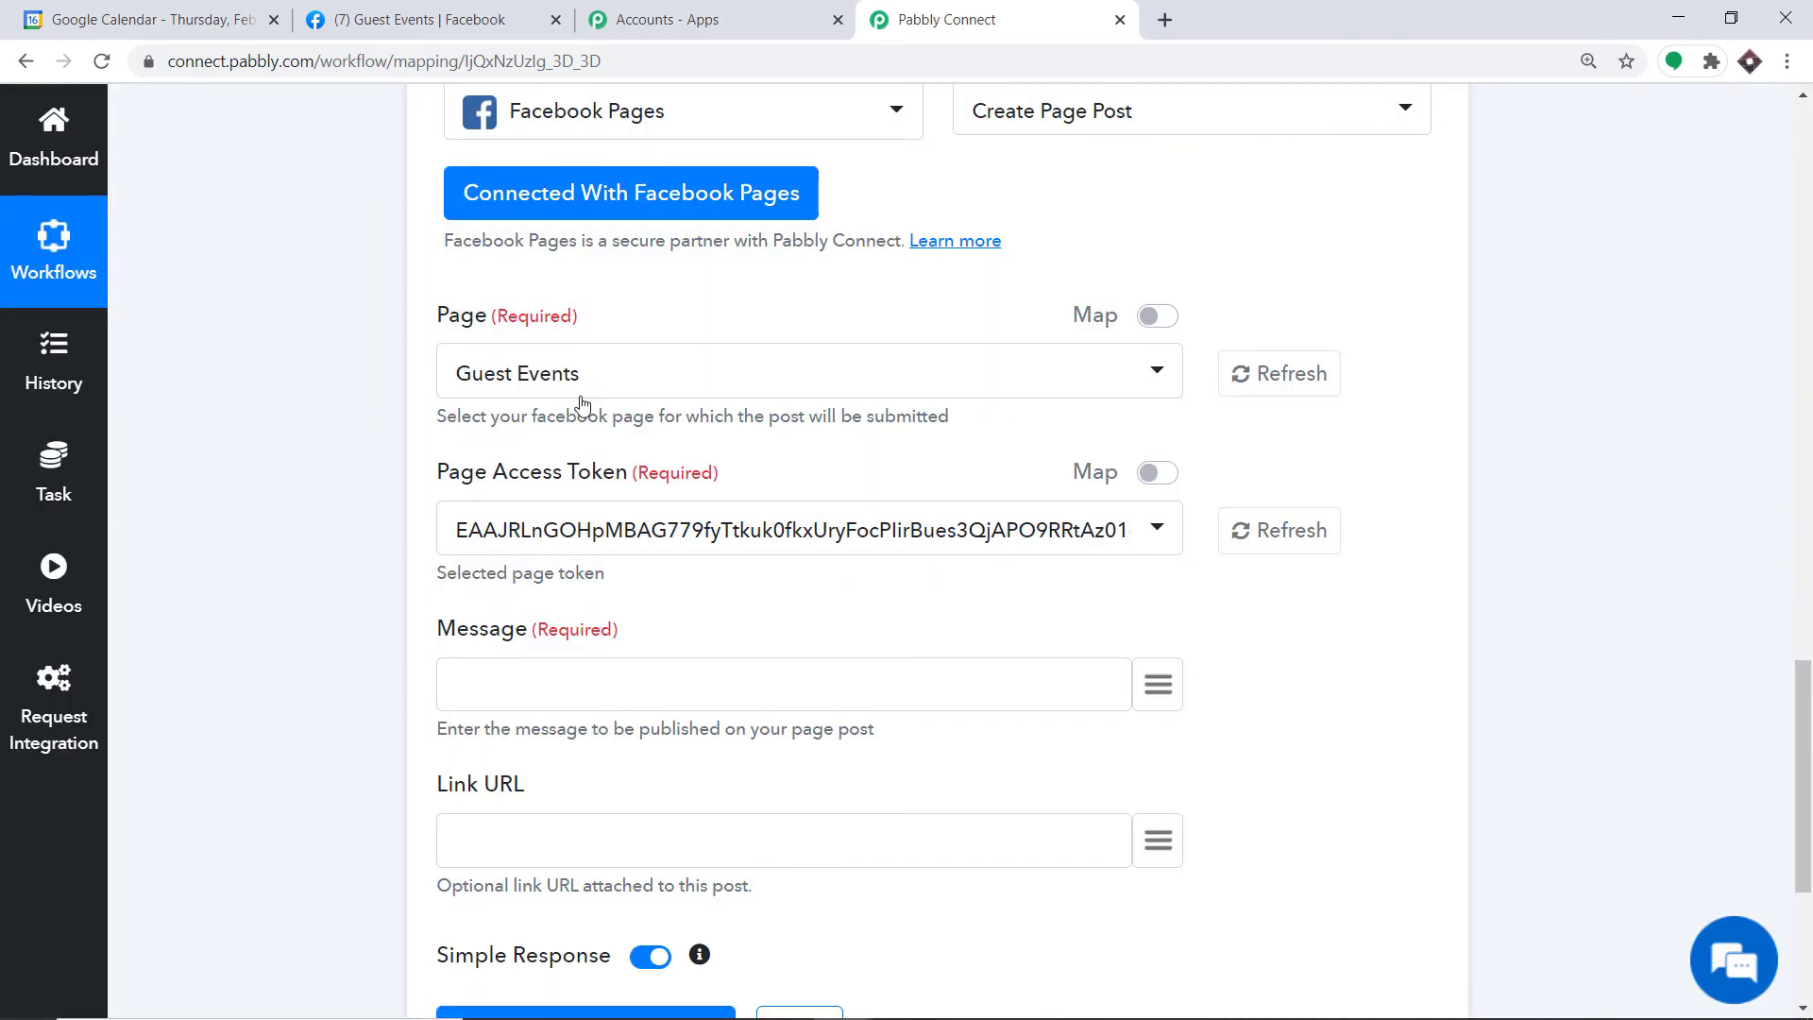
scroll(581, 405, "down", 1)
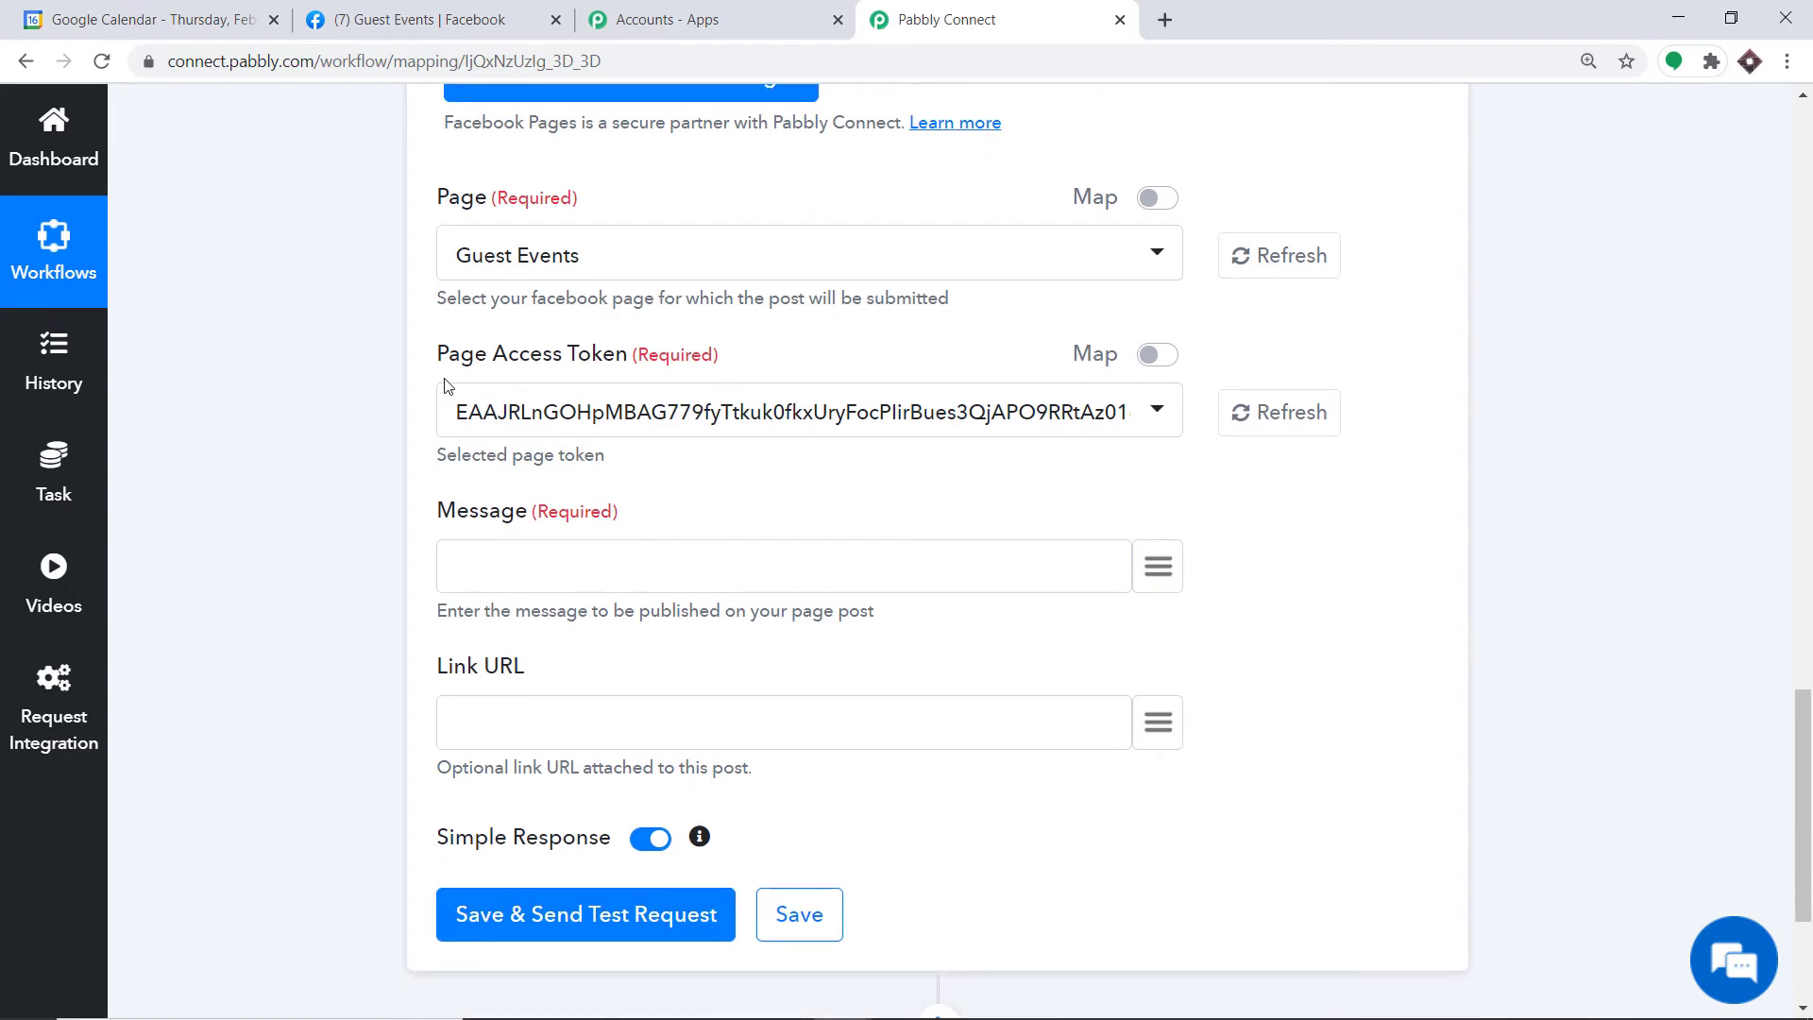
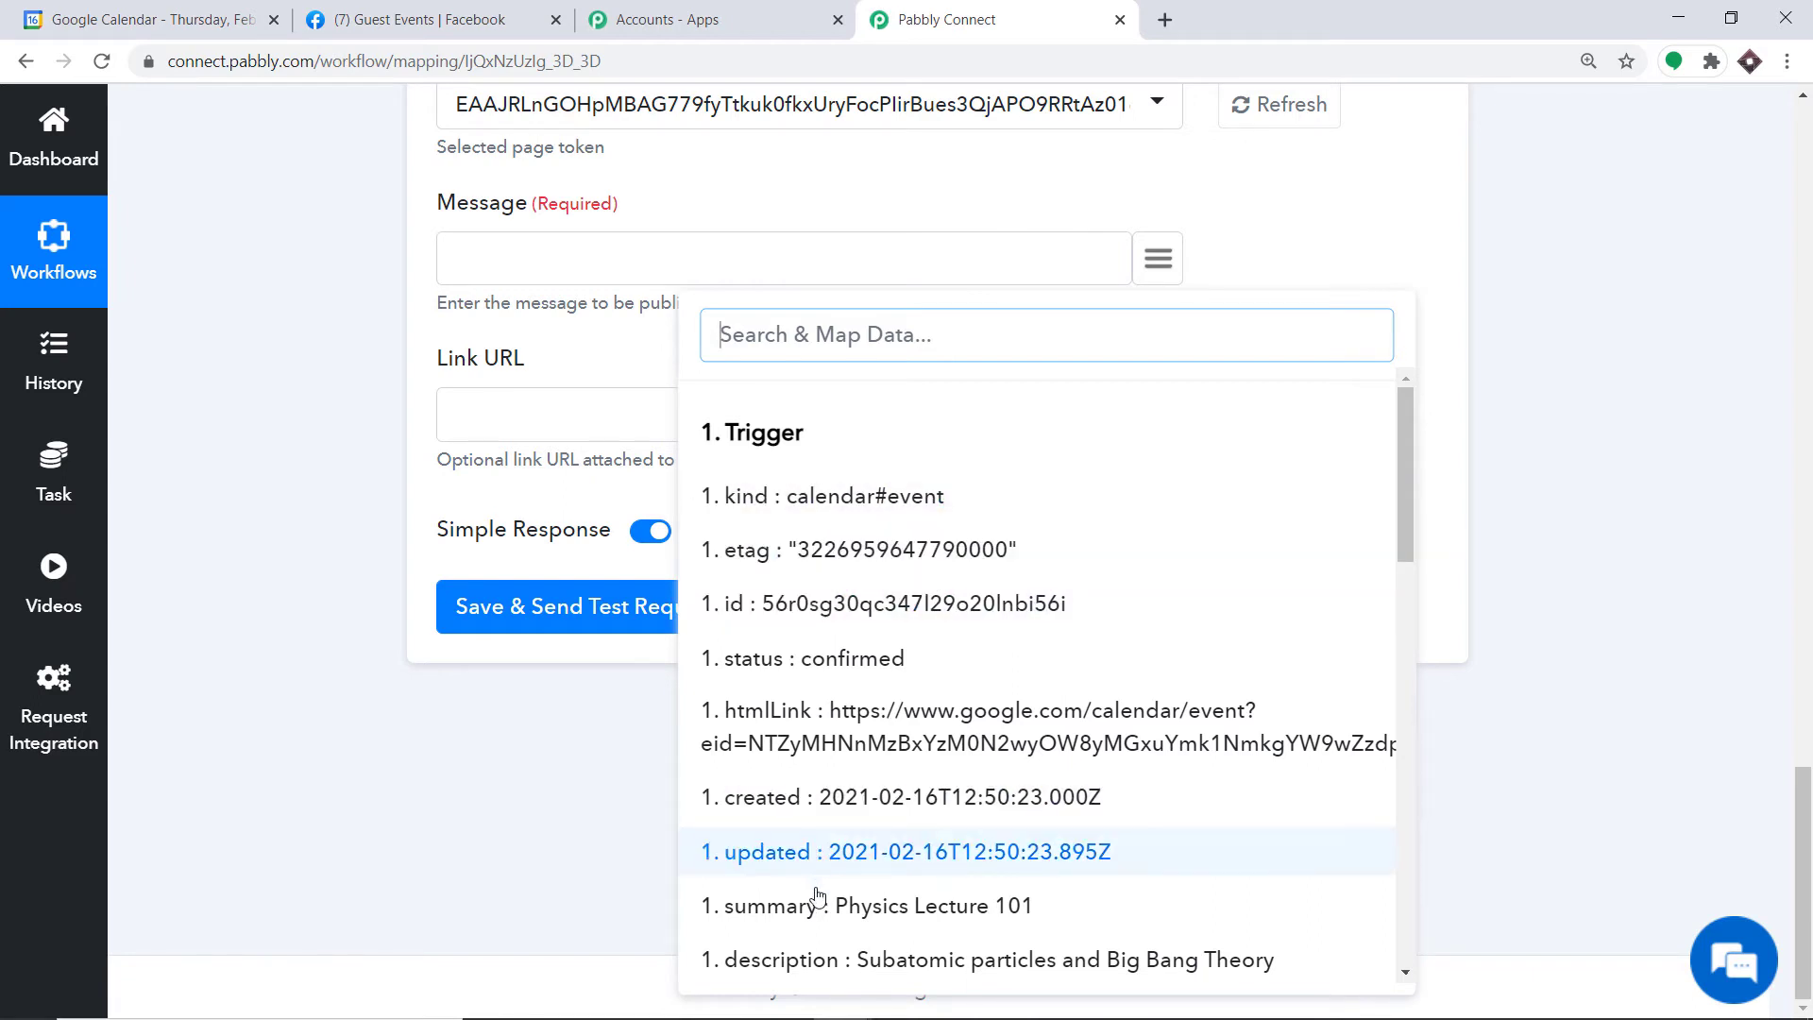
Step: Start the post message with 'A new event', the event summary, the keynote speaker text and the attendee email
left_click(519, 277)
type("A")
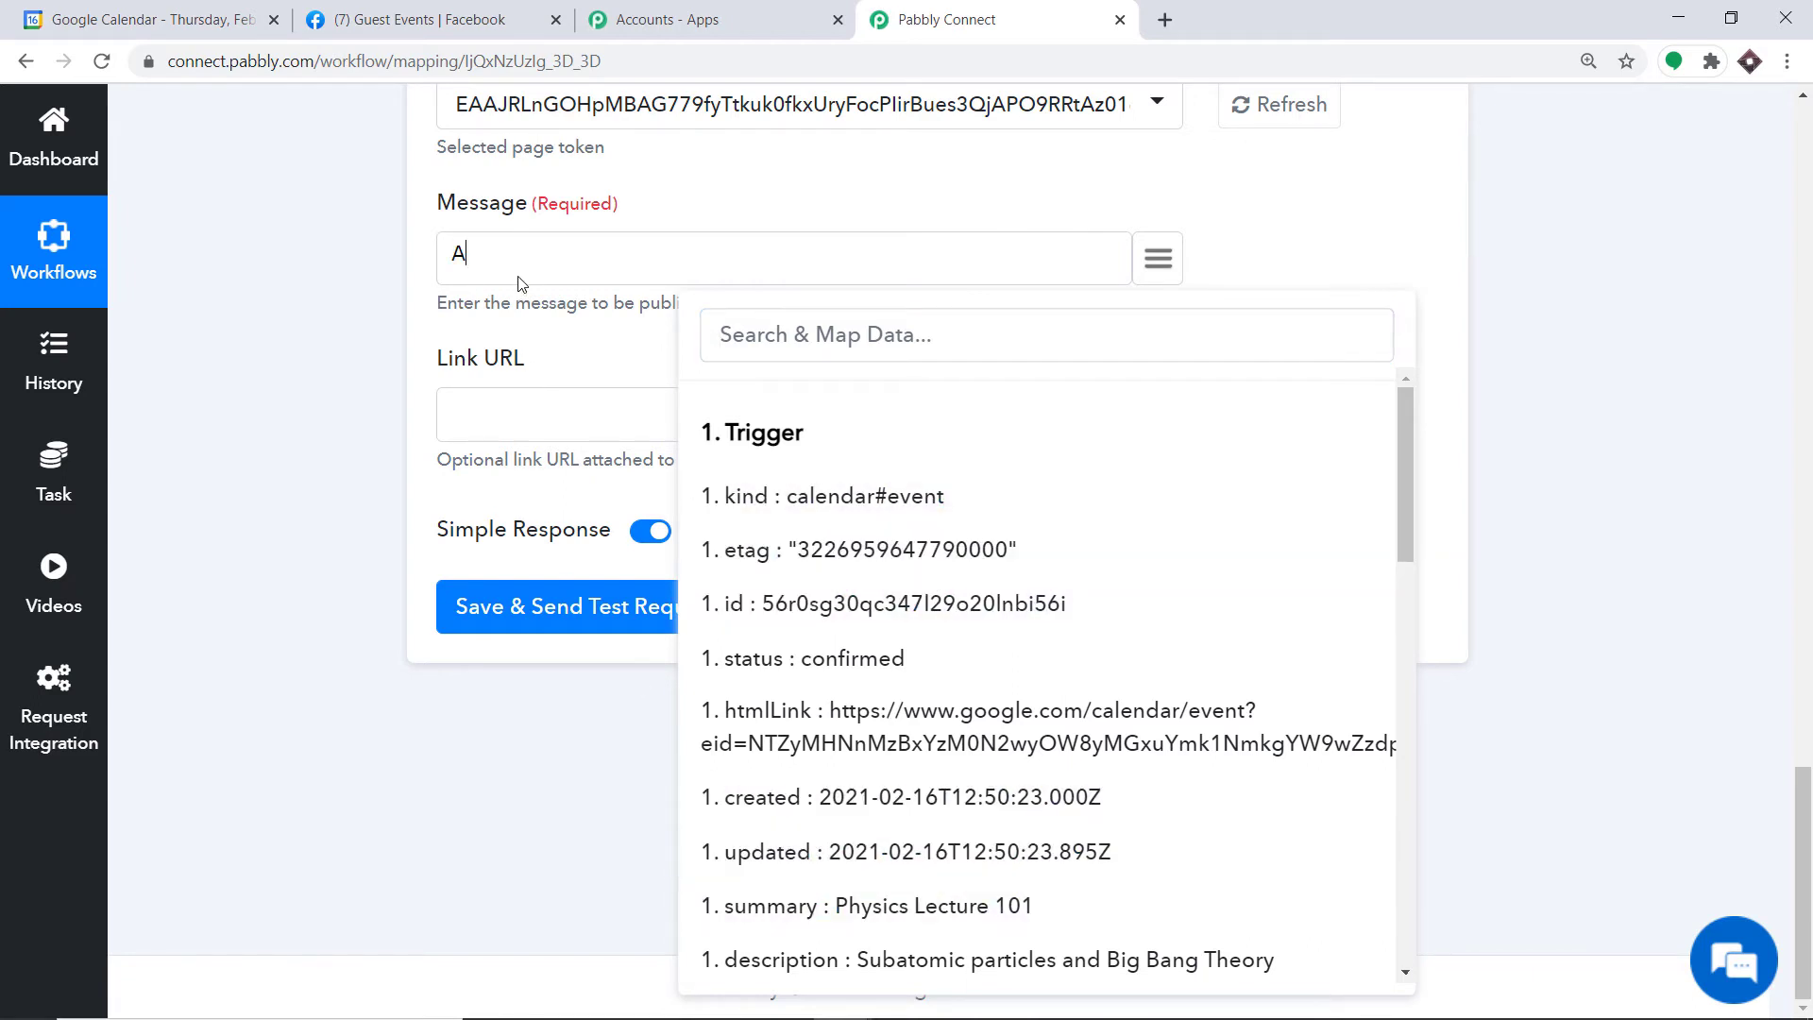
type(" new event h")
left_click(867, 907)
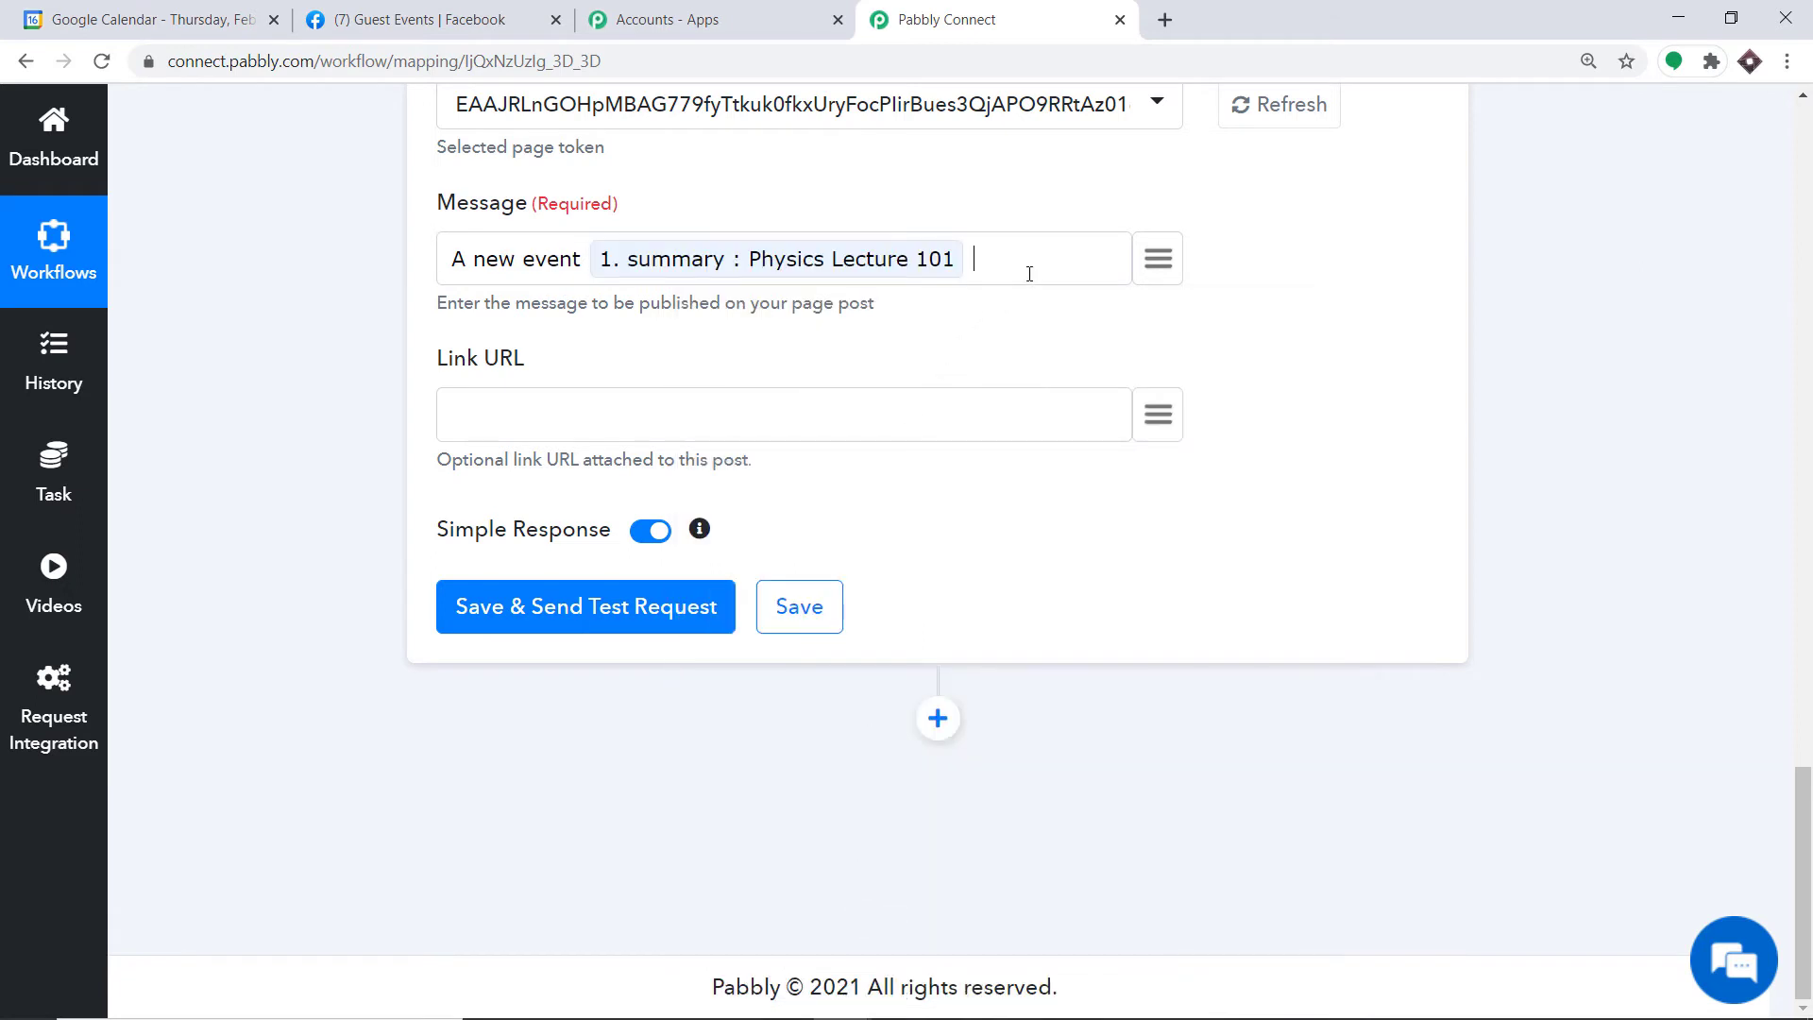
type("has been scheduled")
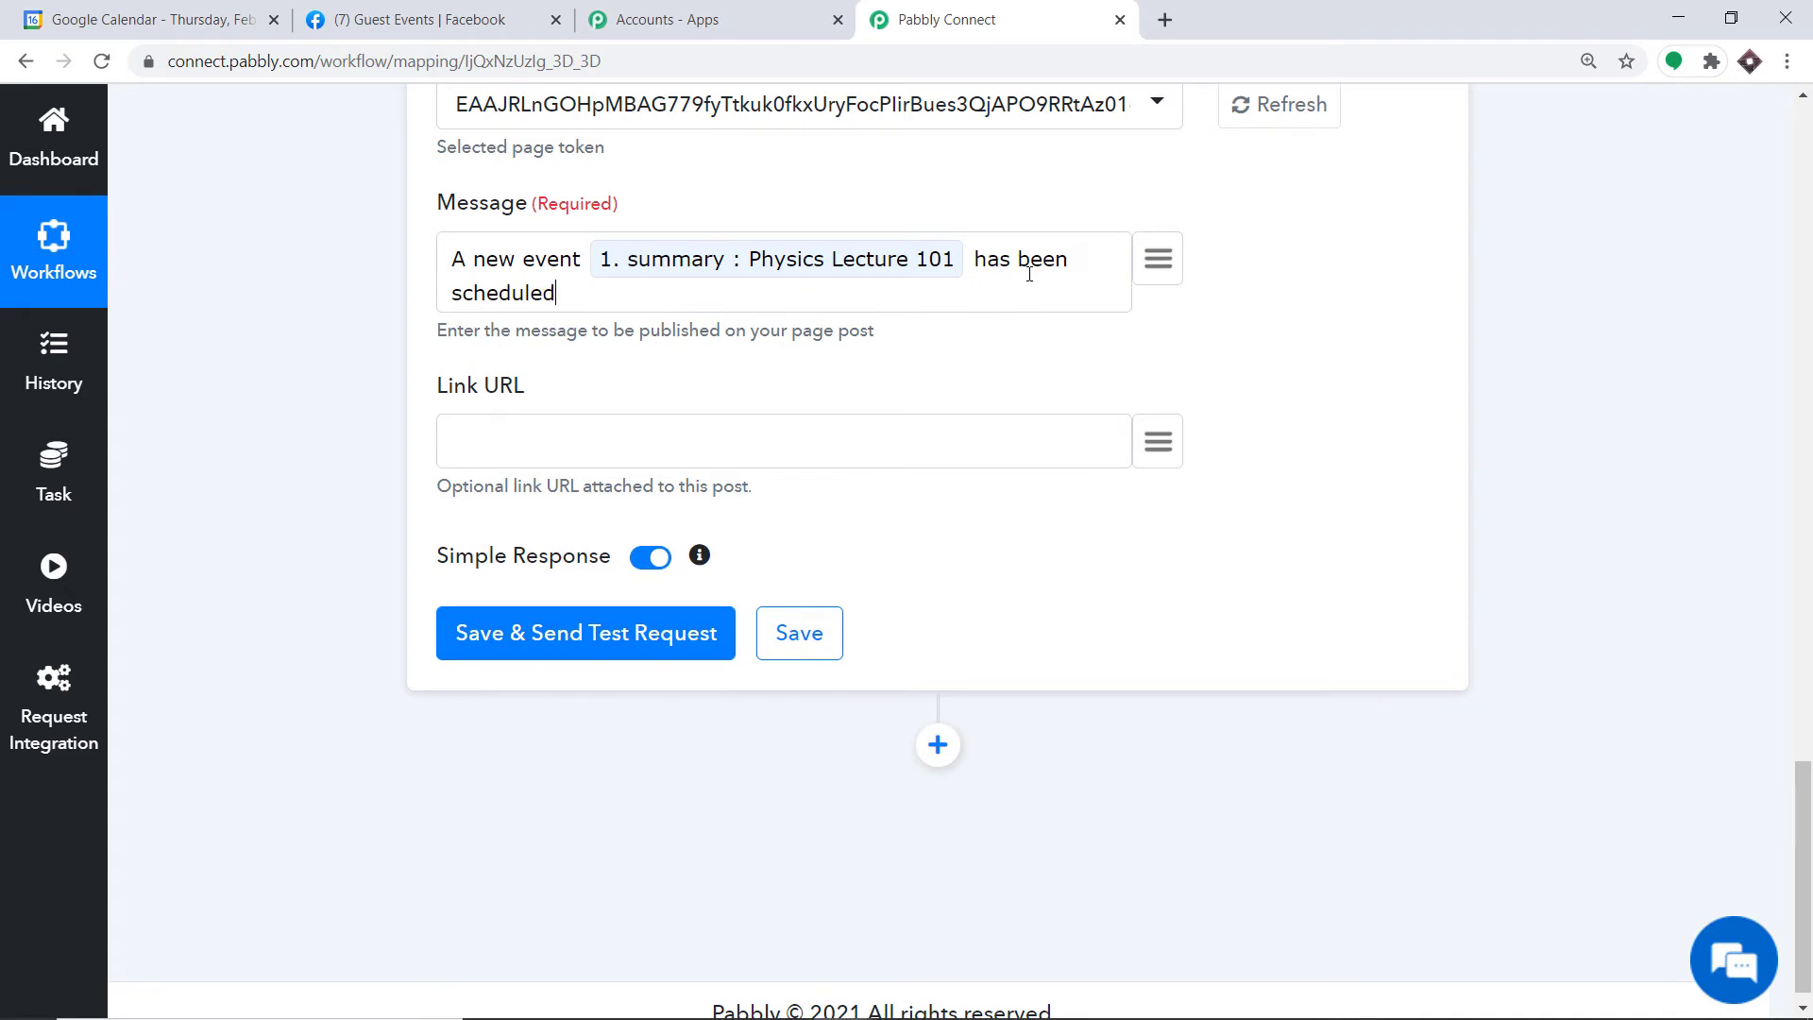
type(" and the keynote speaker is")
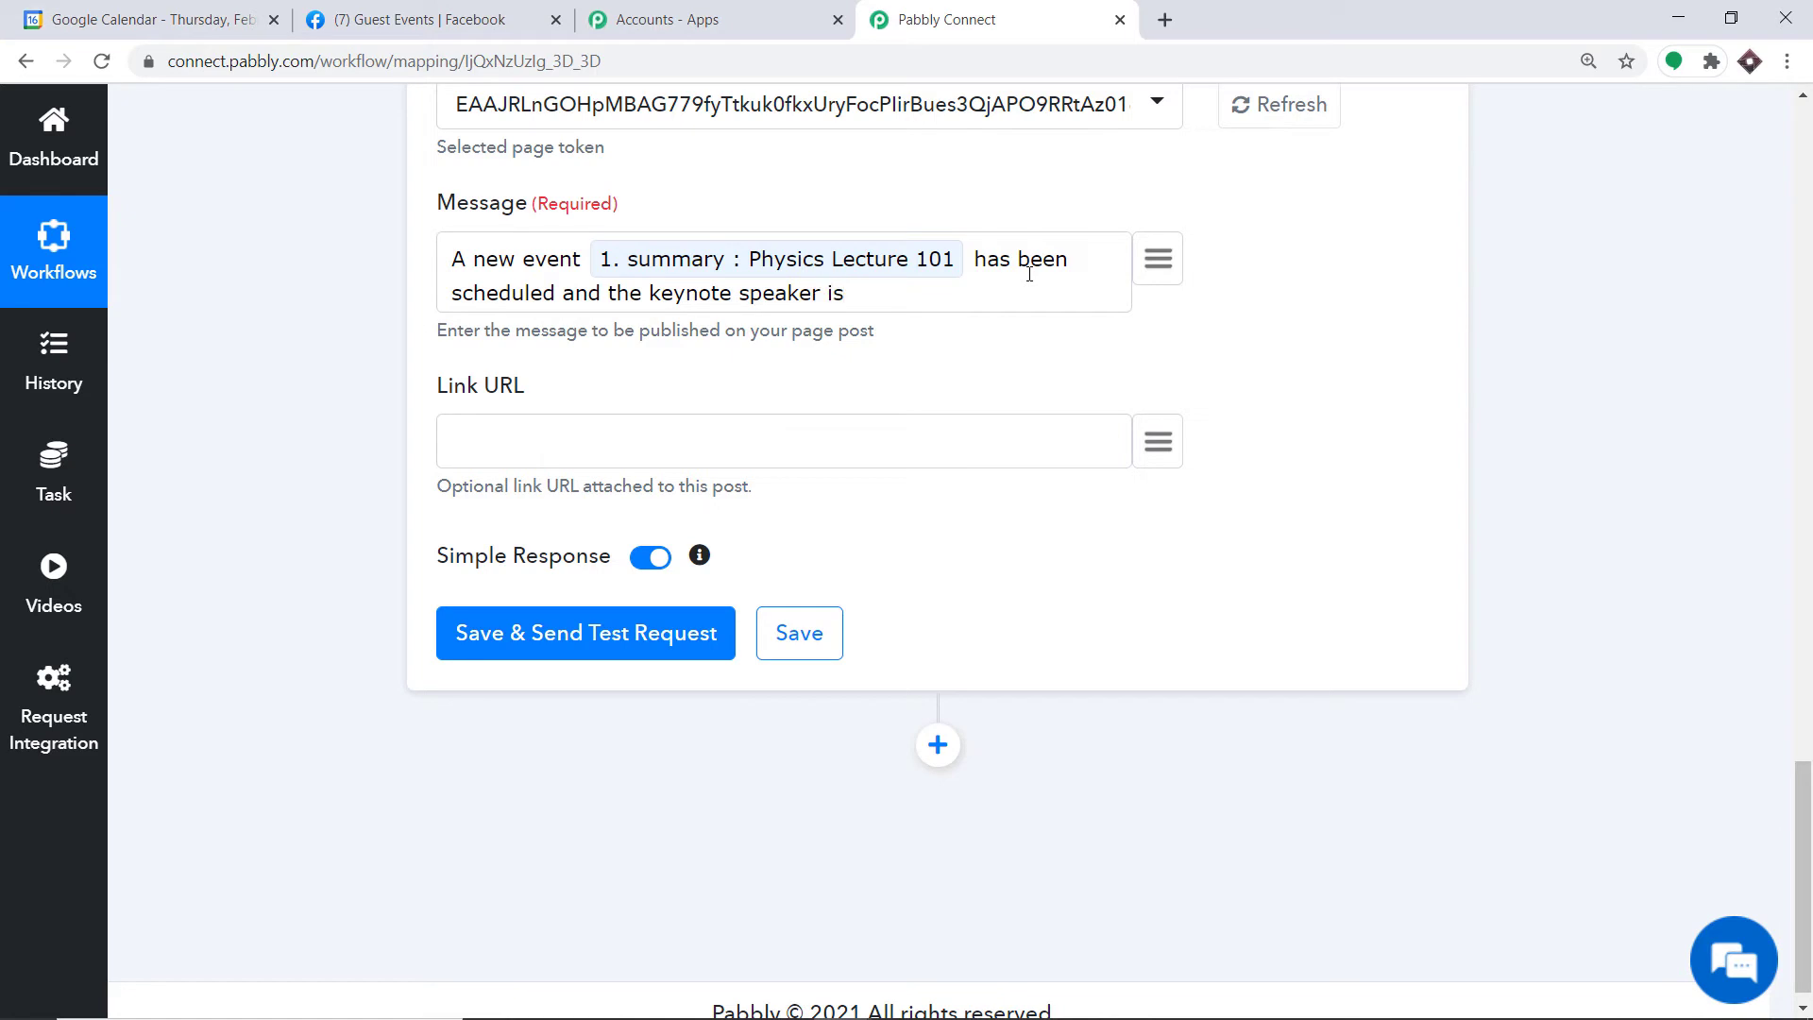
left_click(1158, 265)
type("neil")
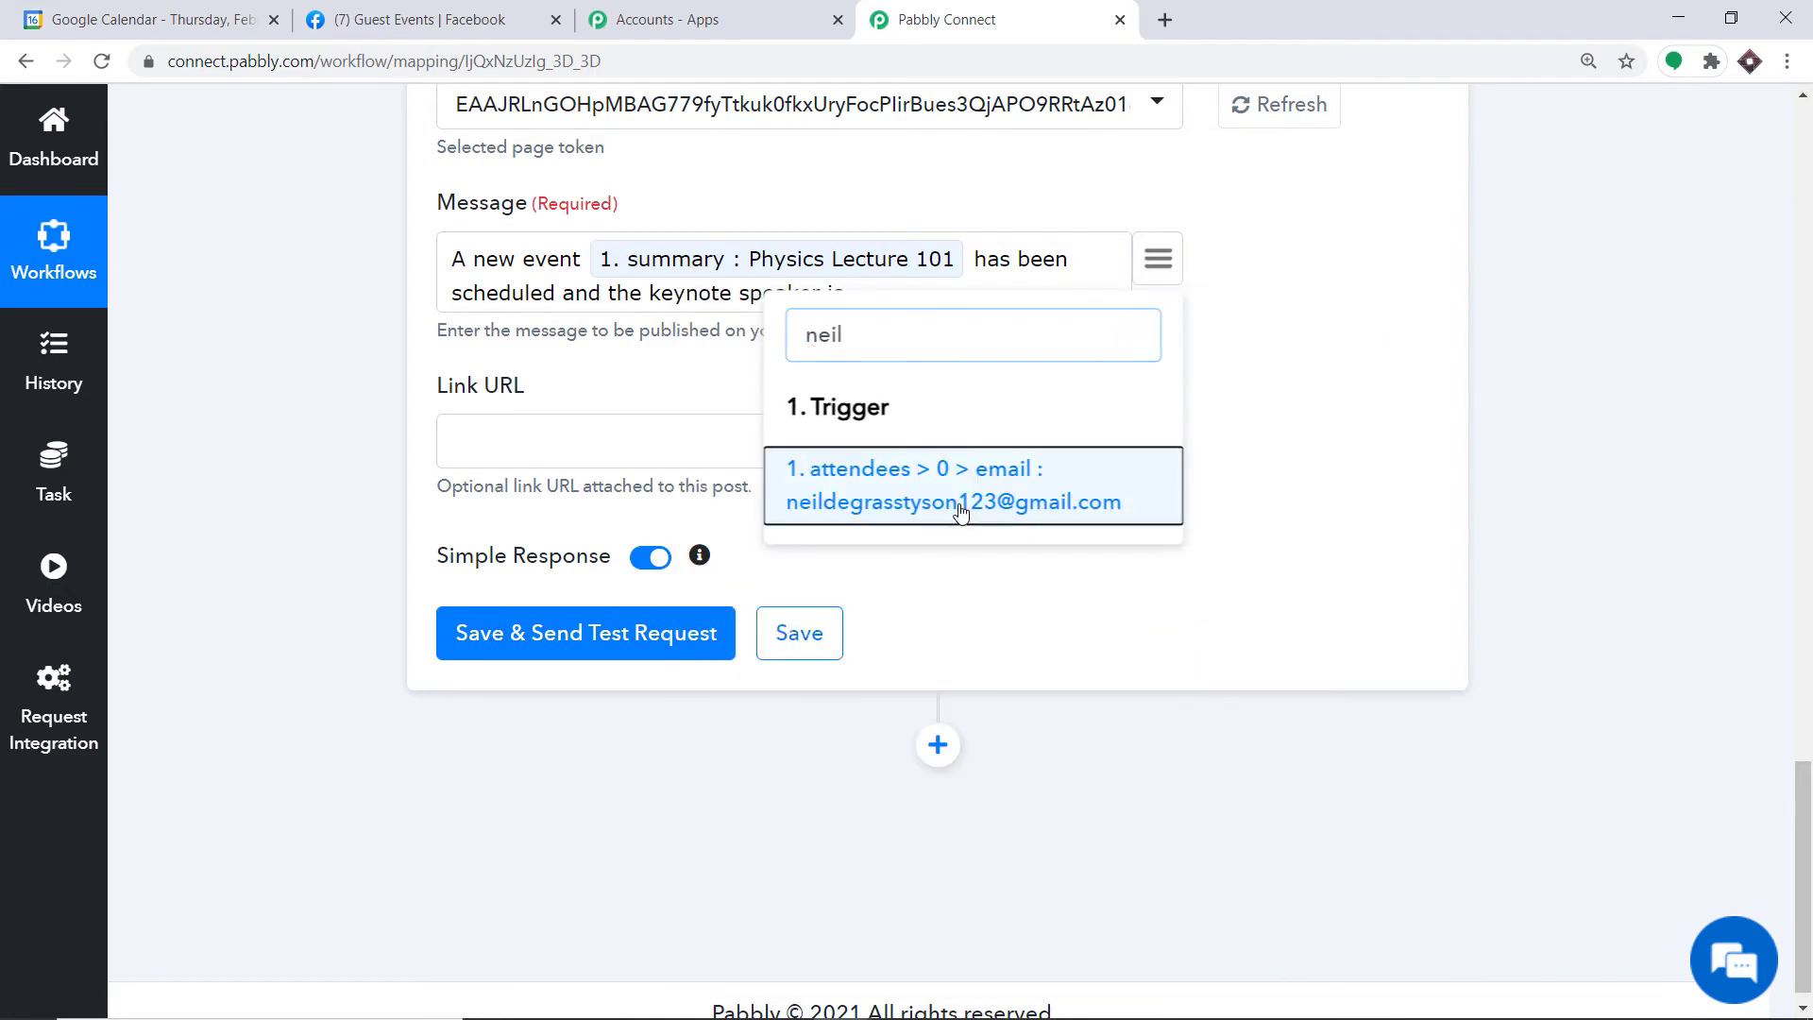
left_click(961, 505)
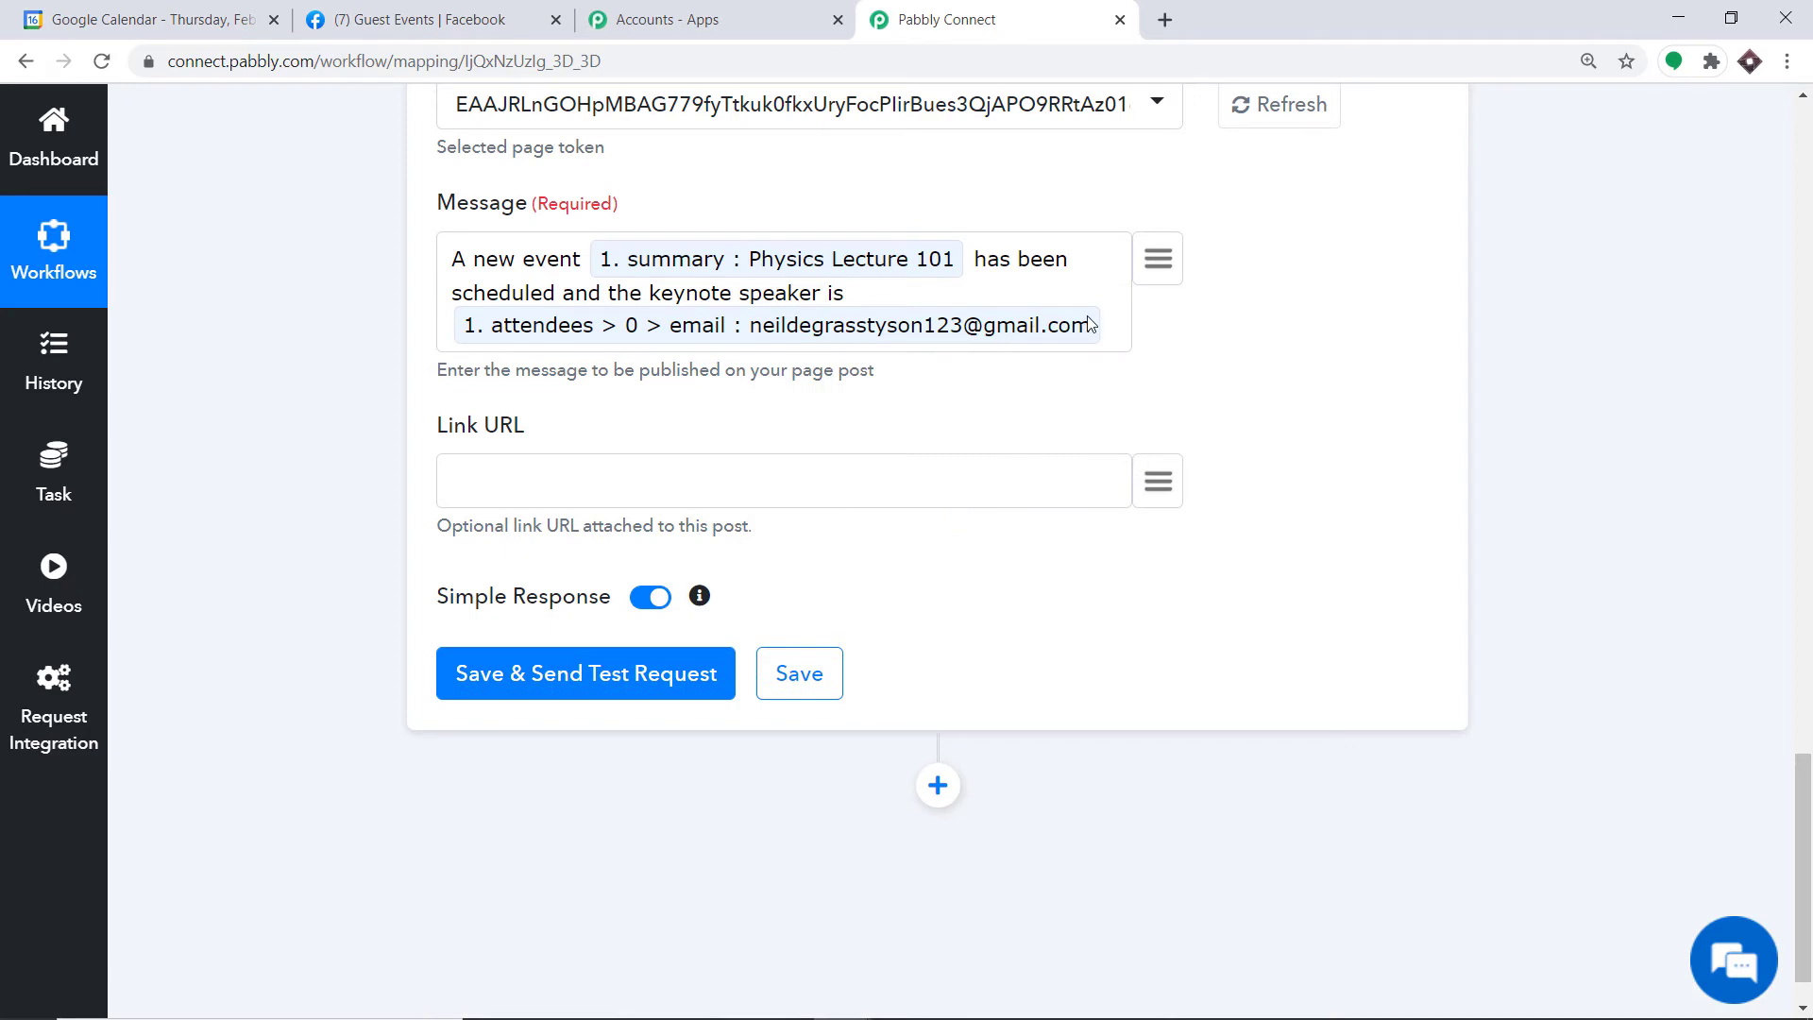
type("and i")
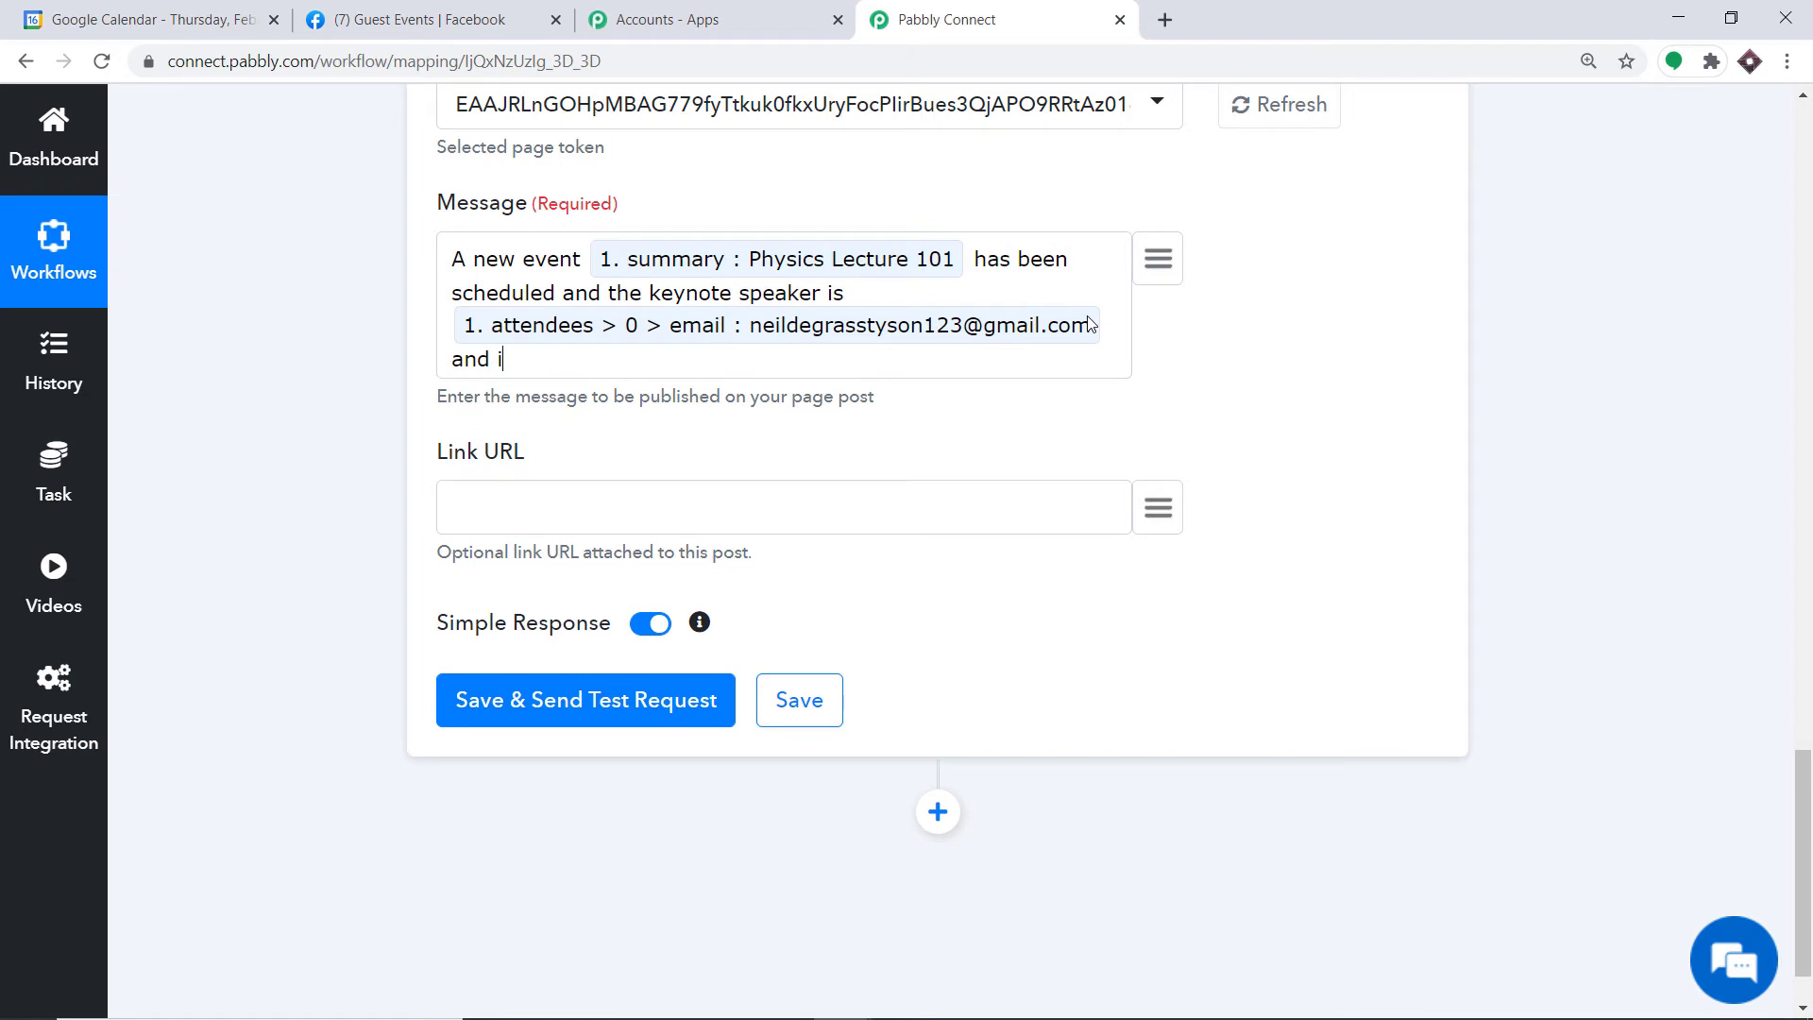
type("t starts from")
Step: Continue the message with the start dateTime, 'and ends at' end dateTime, and the description
left_click(1159, 267)
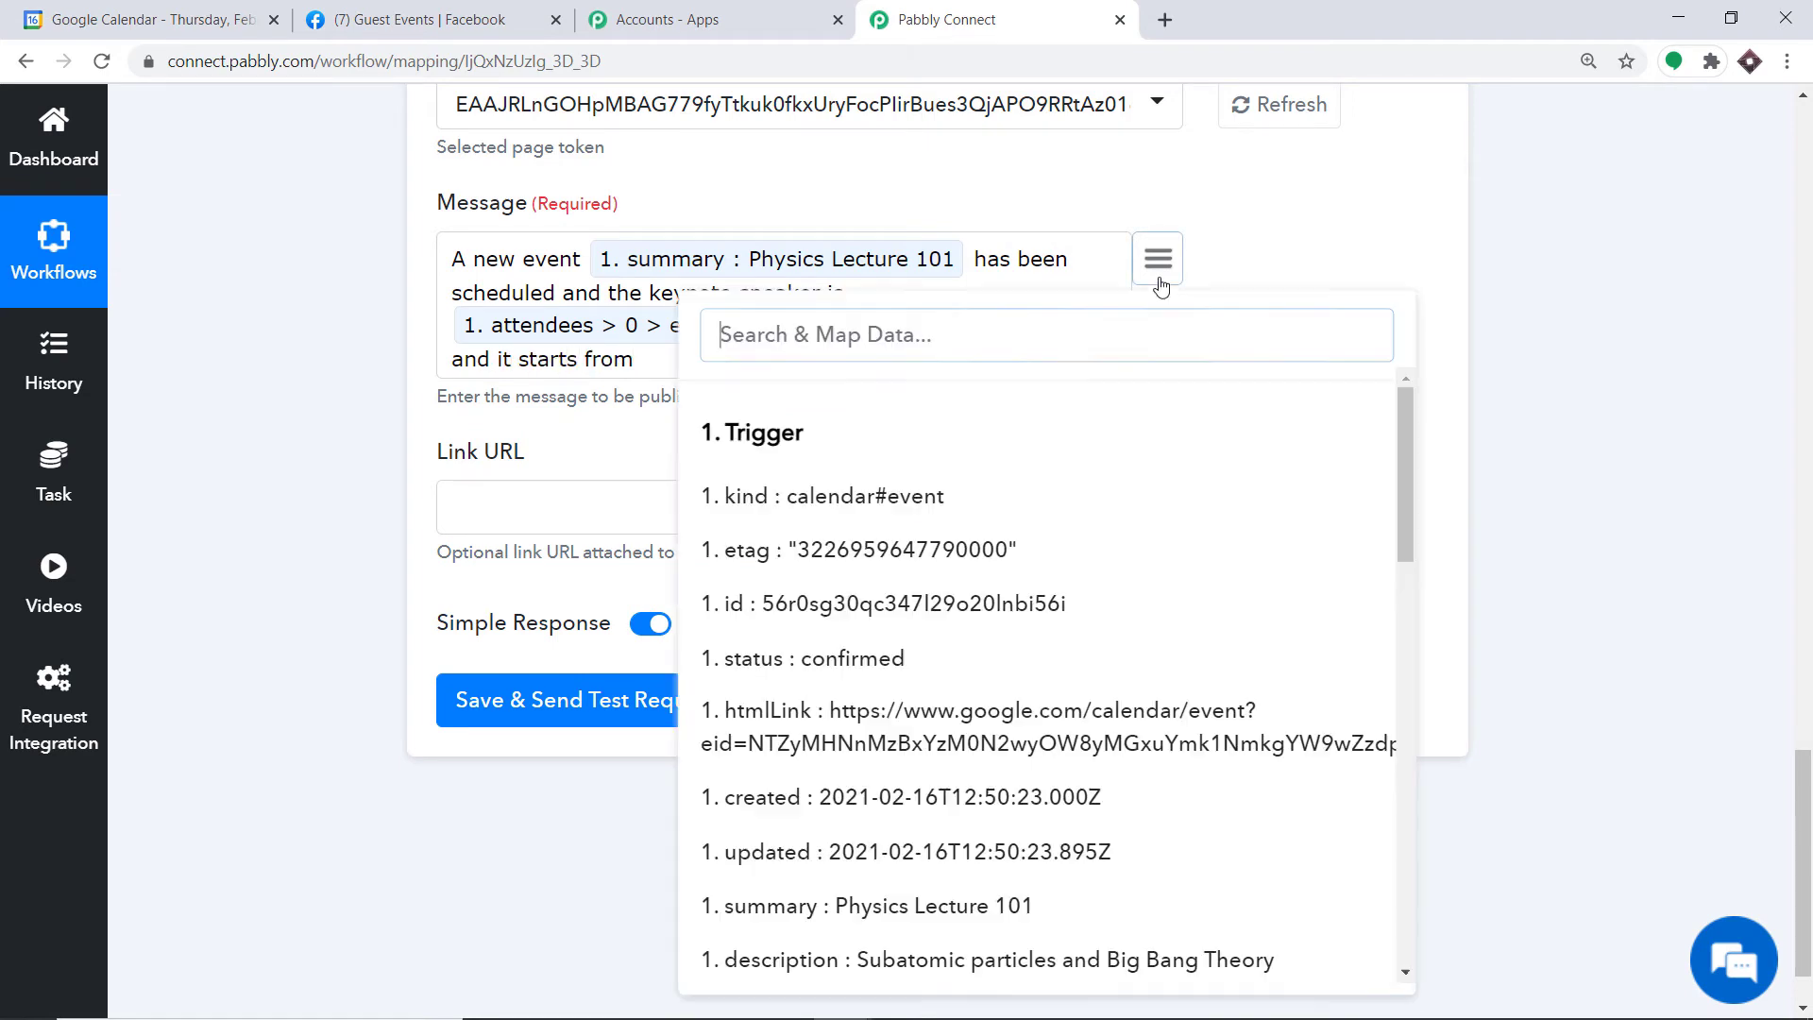
scroll(1079, 437, "down", 4)
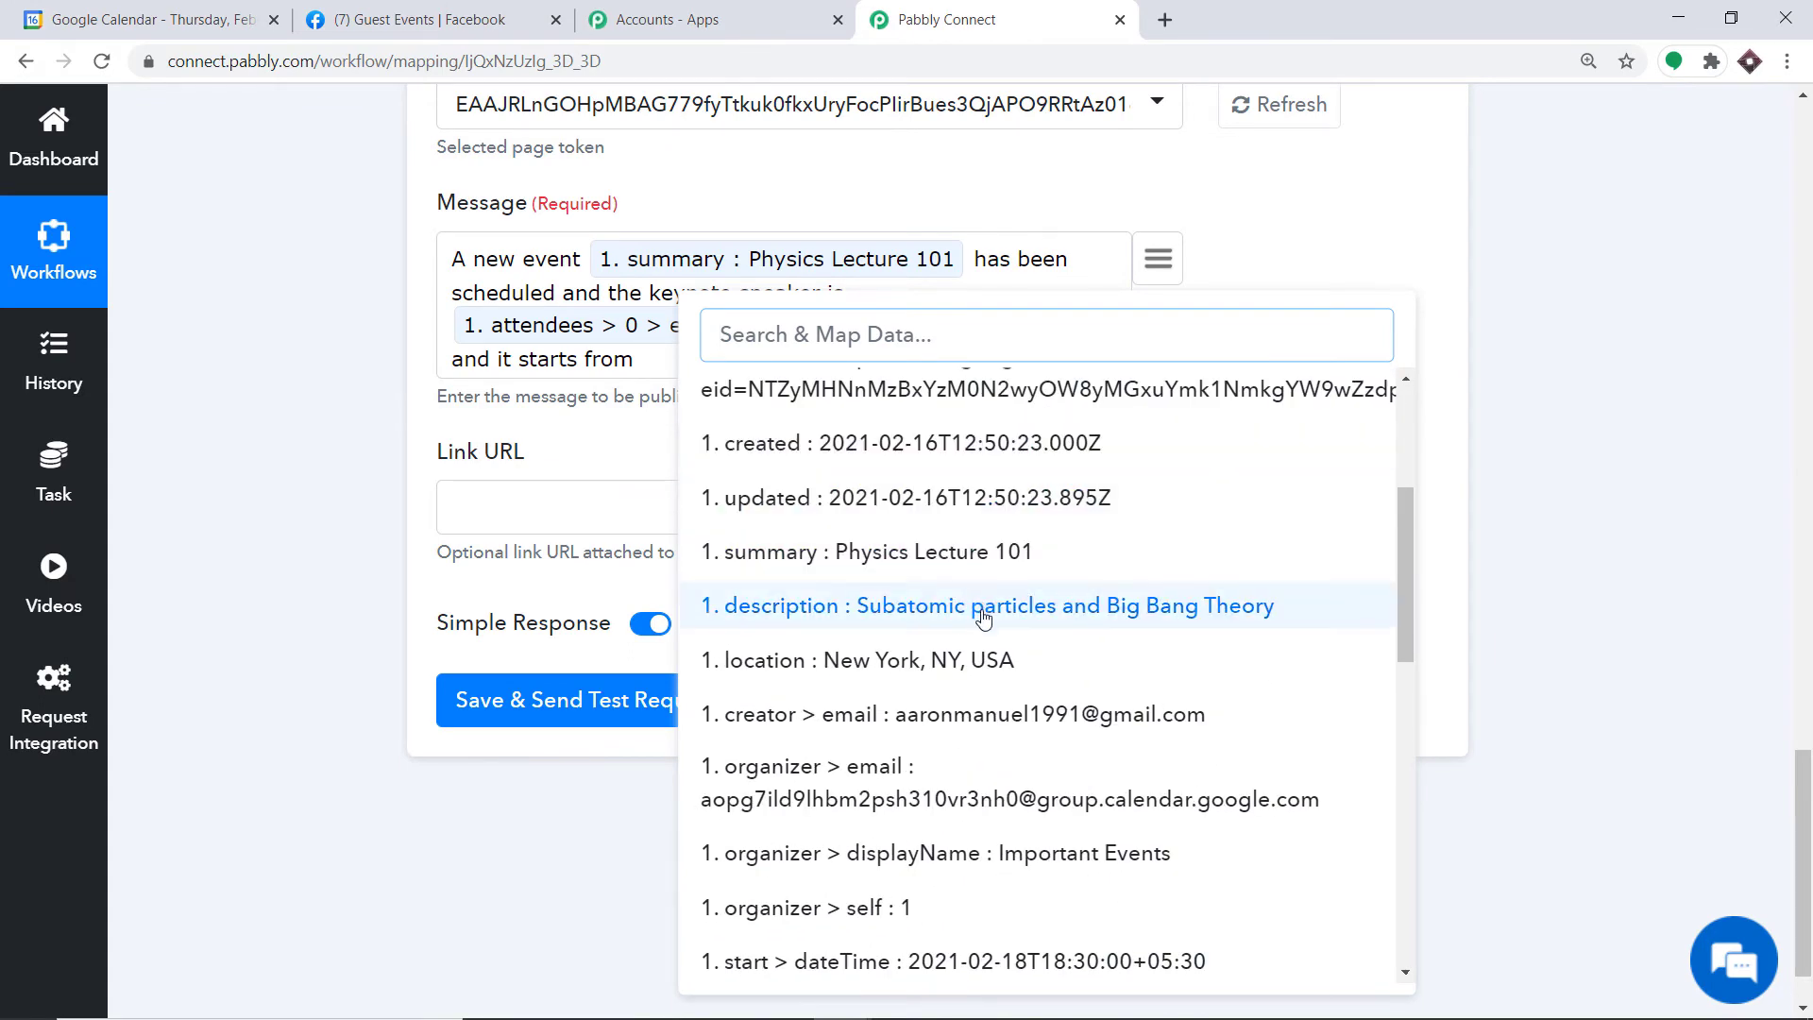
scroll(983, 586, "down", 3)
left_click(998, 728)
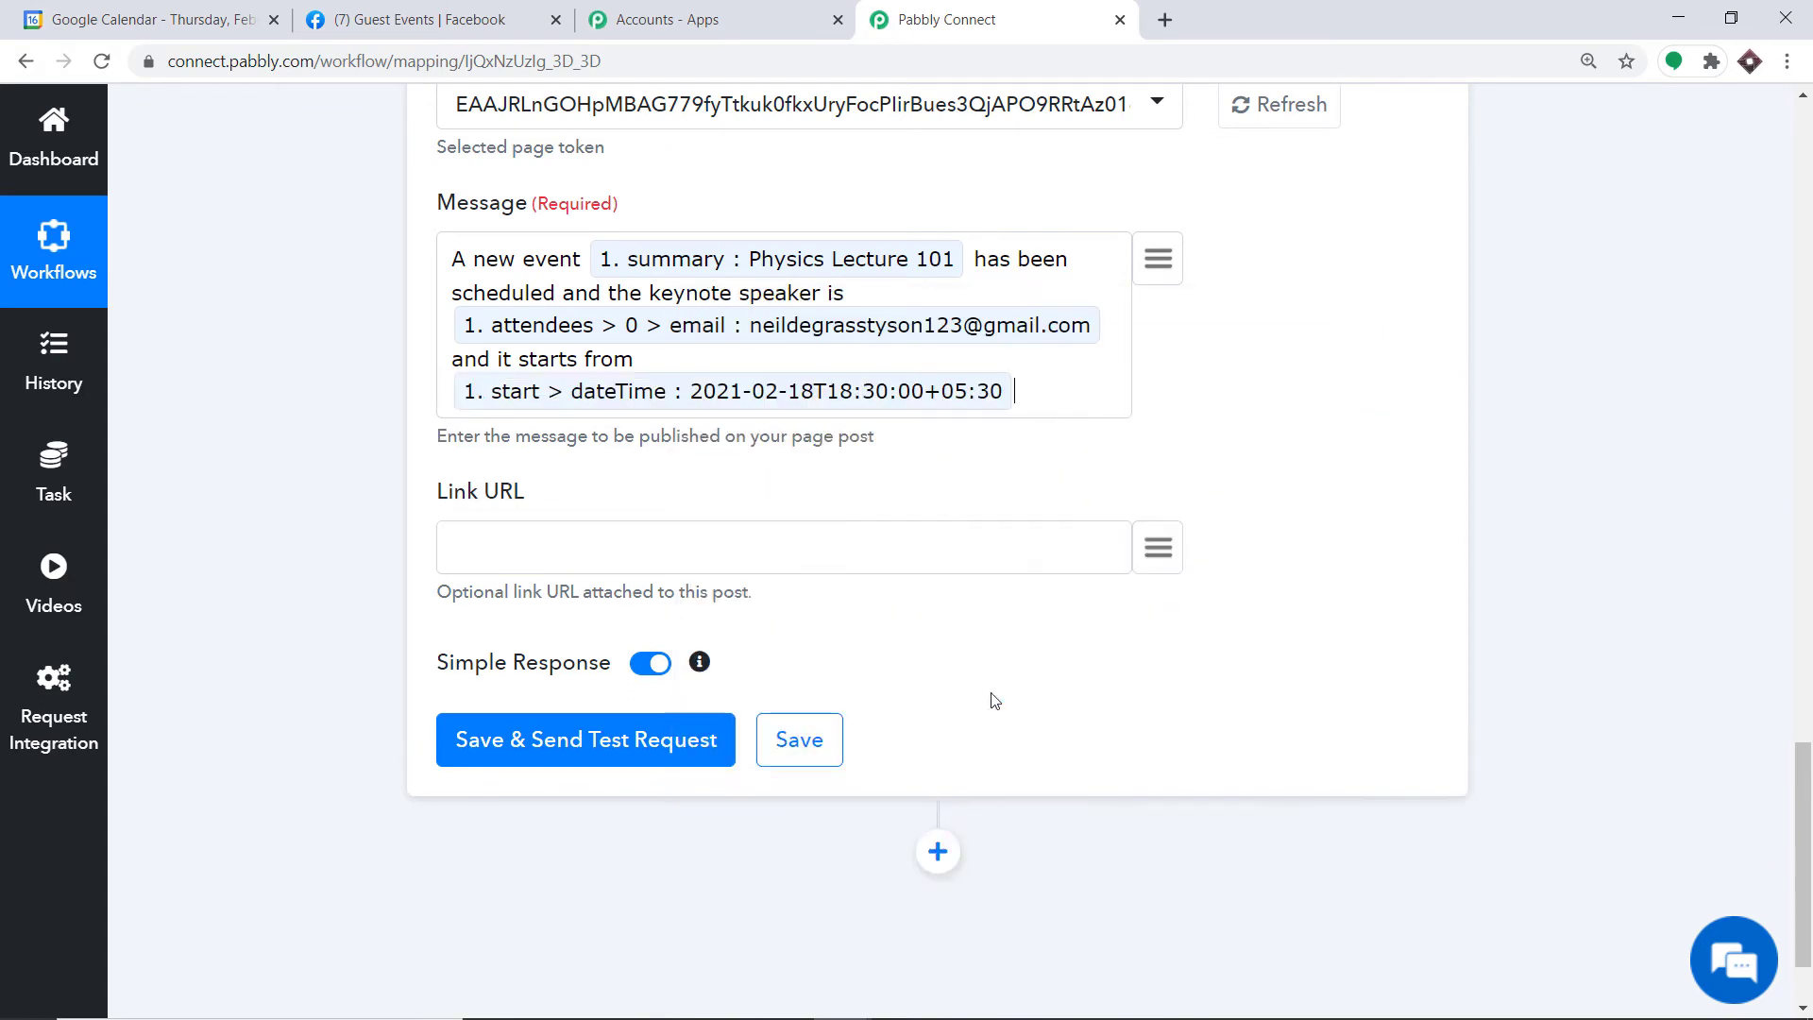
type("and ends a")
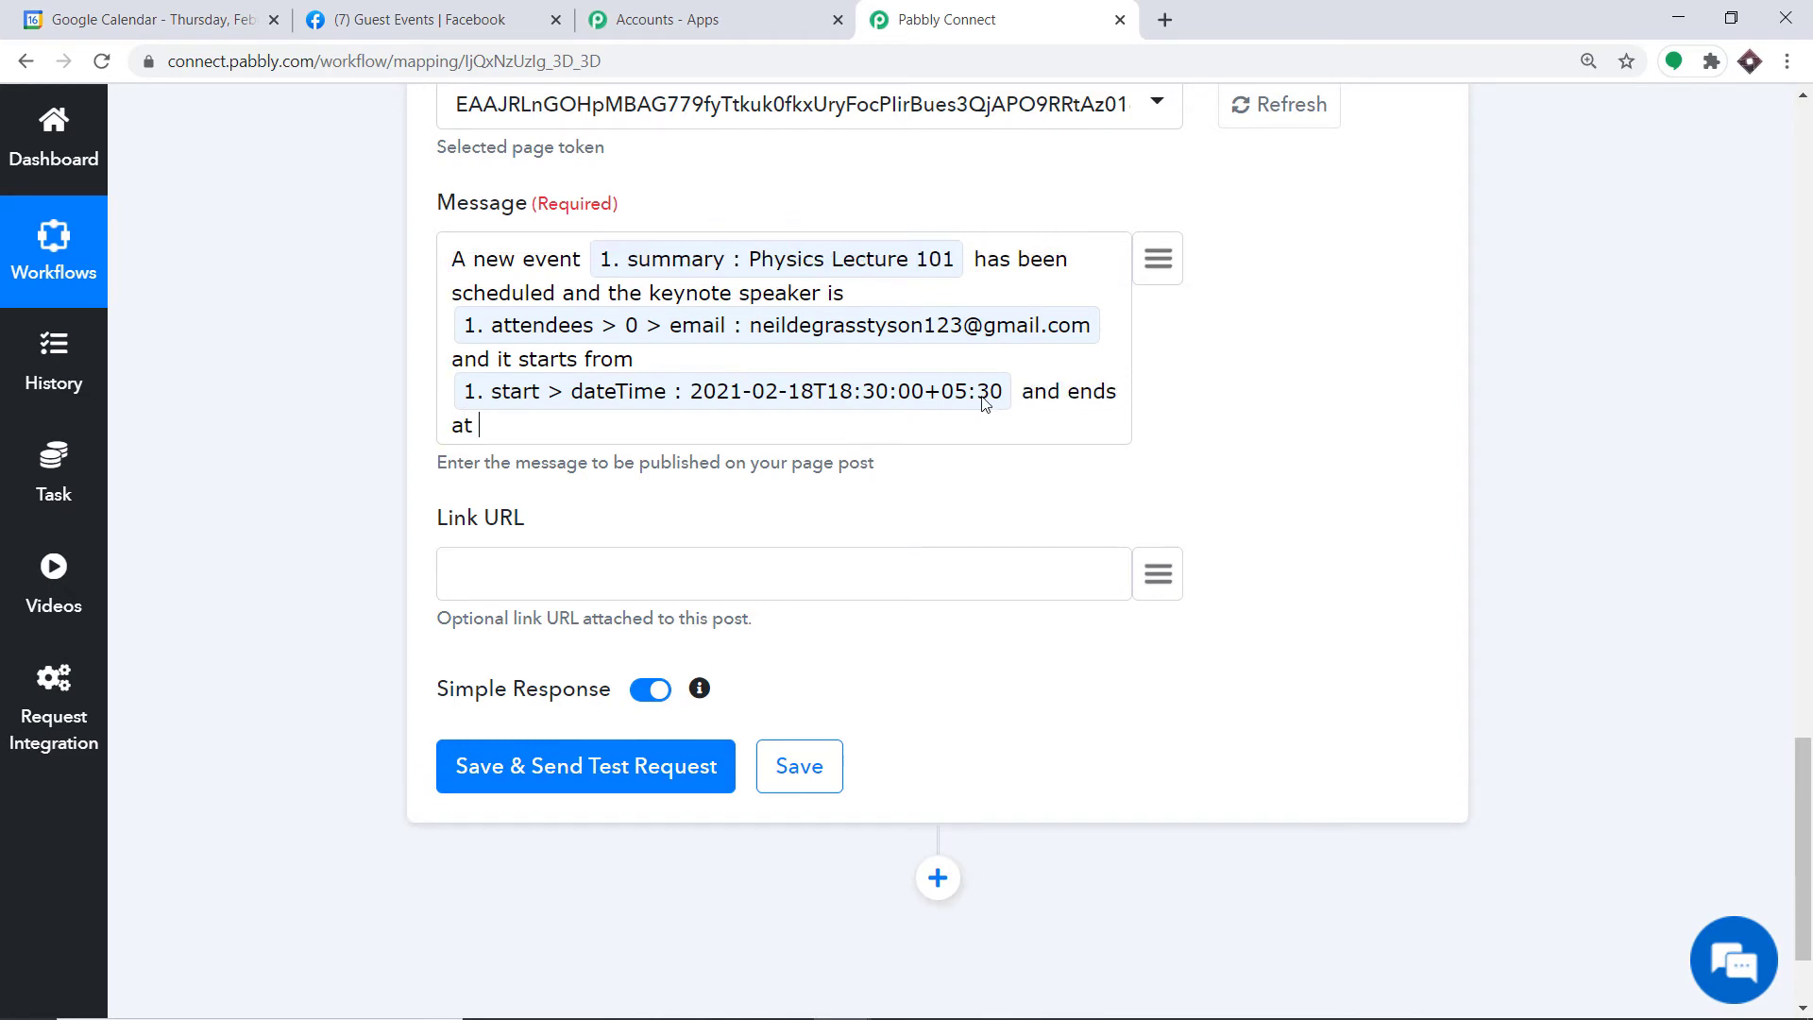
type("t")
left_click(1156, 261)
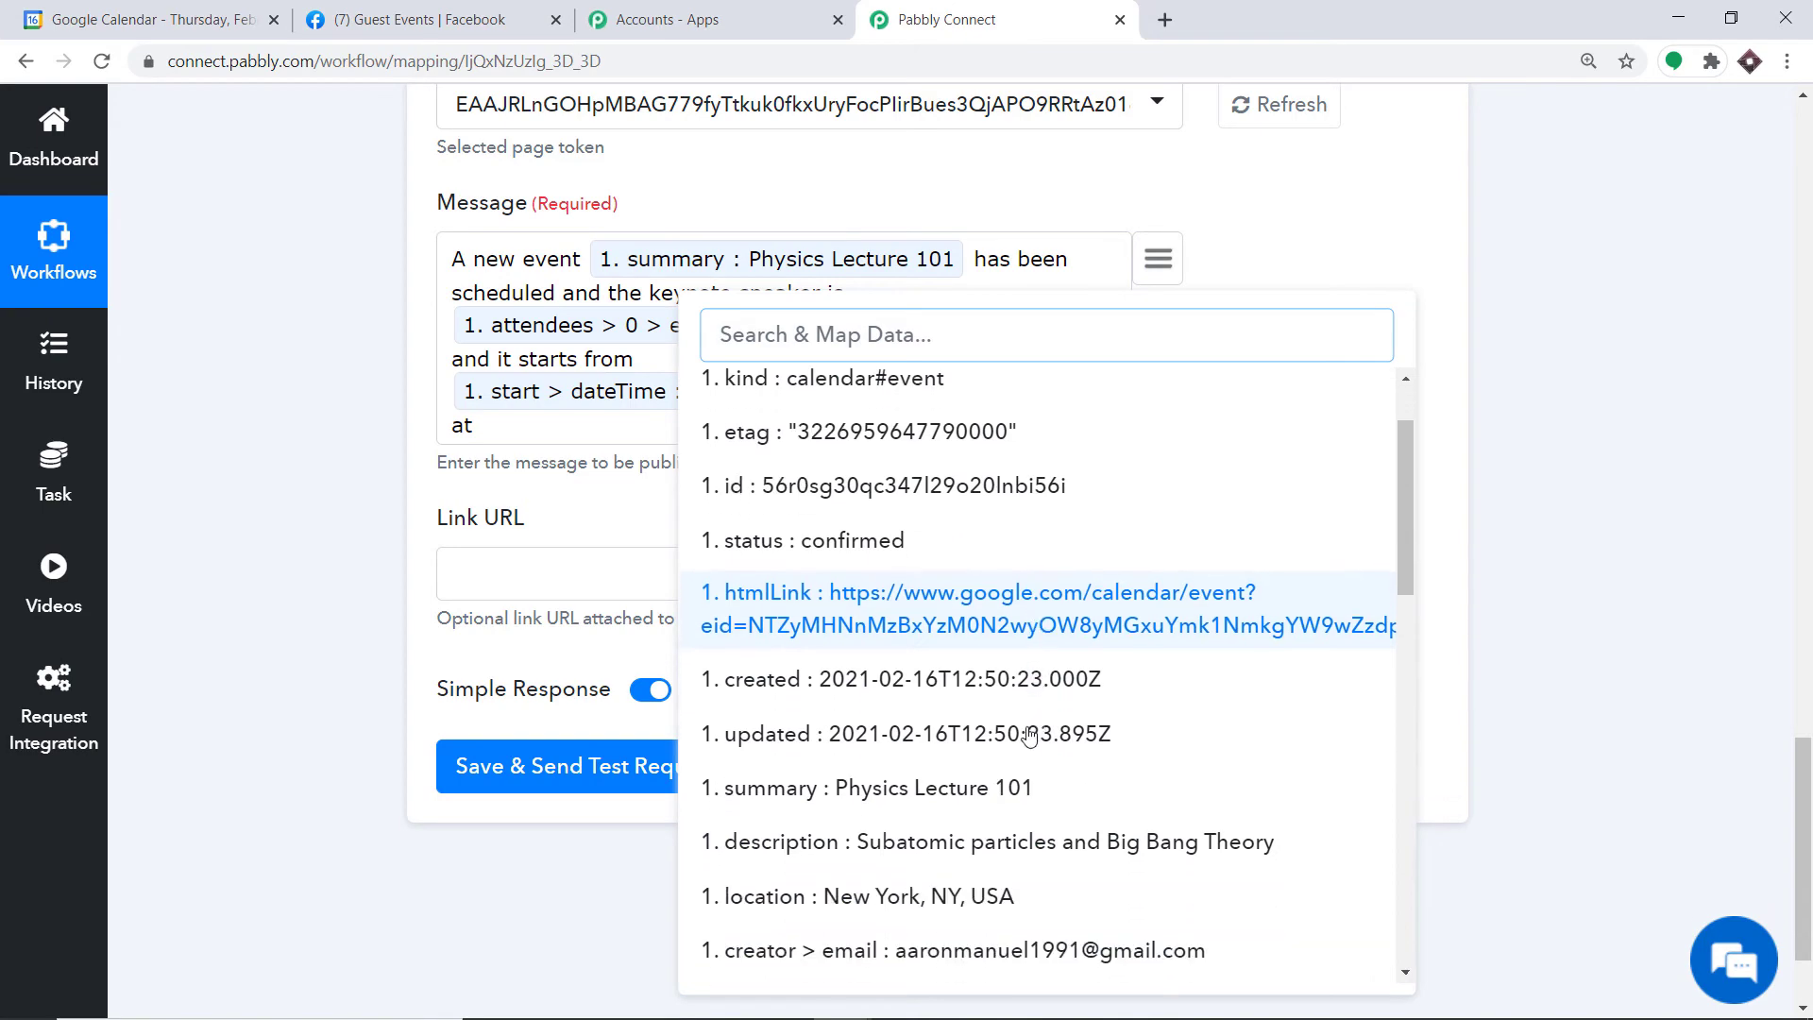
scroll(1029, 737, "down", 5)
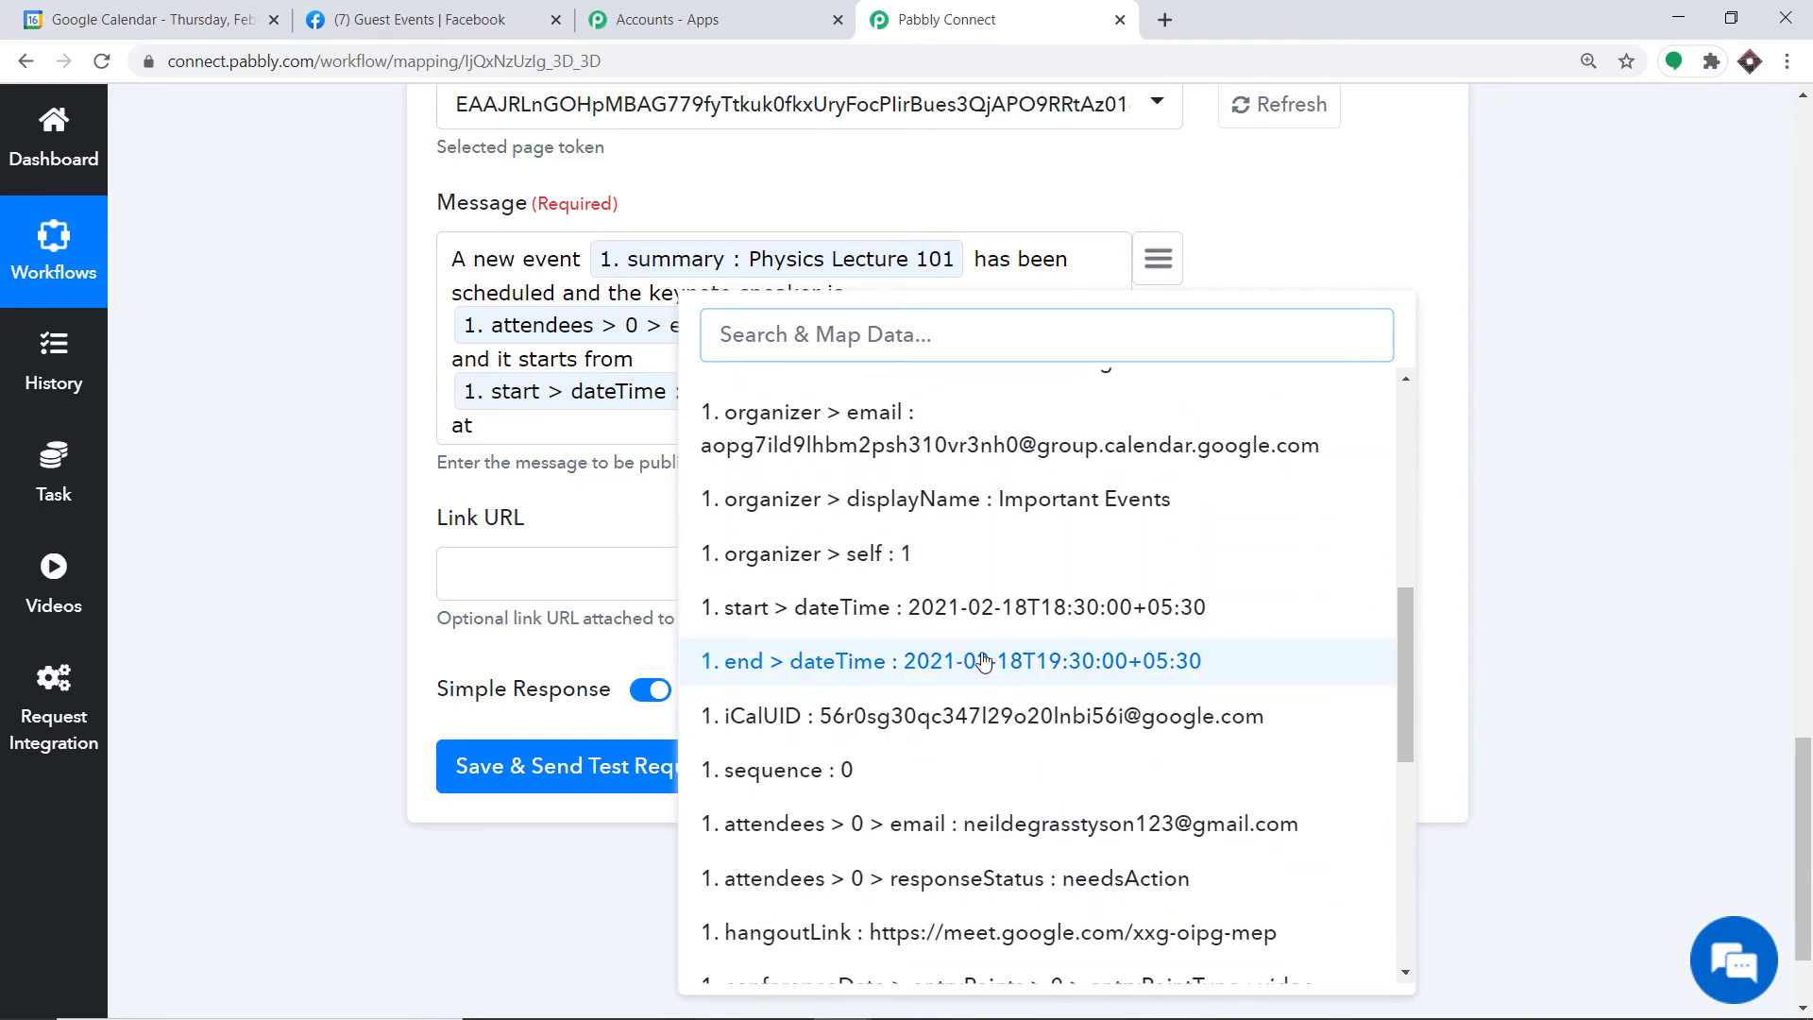
left_click(984, 661)
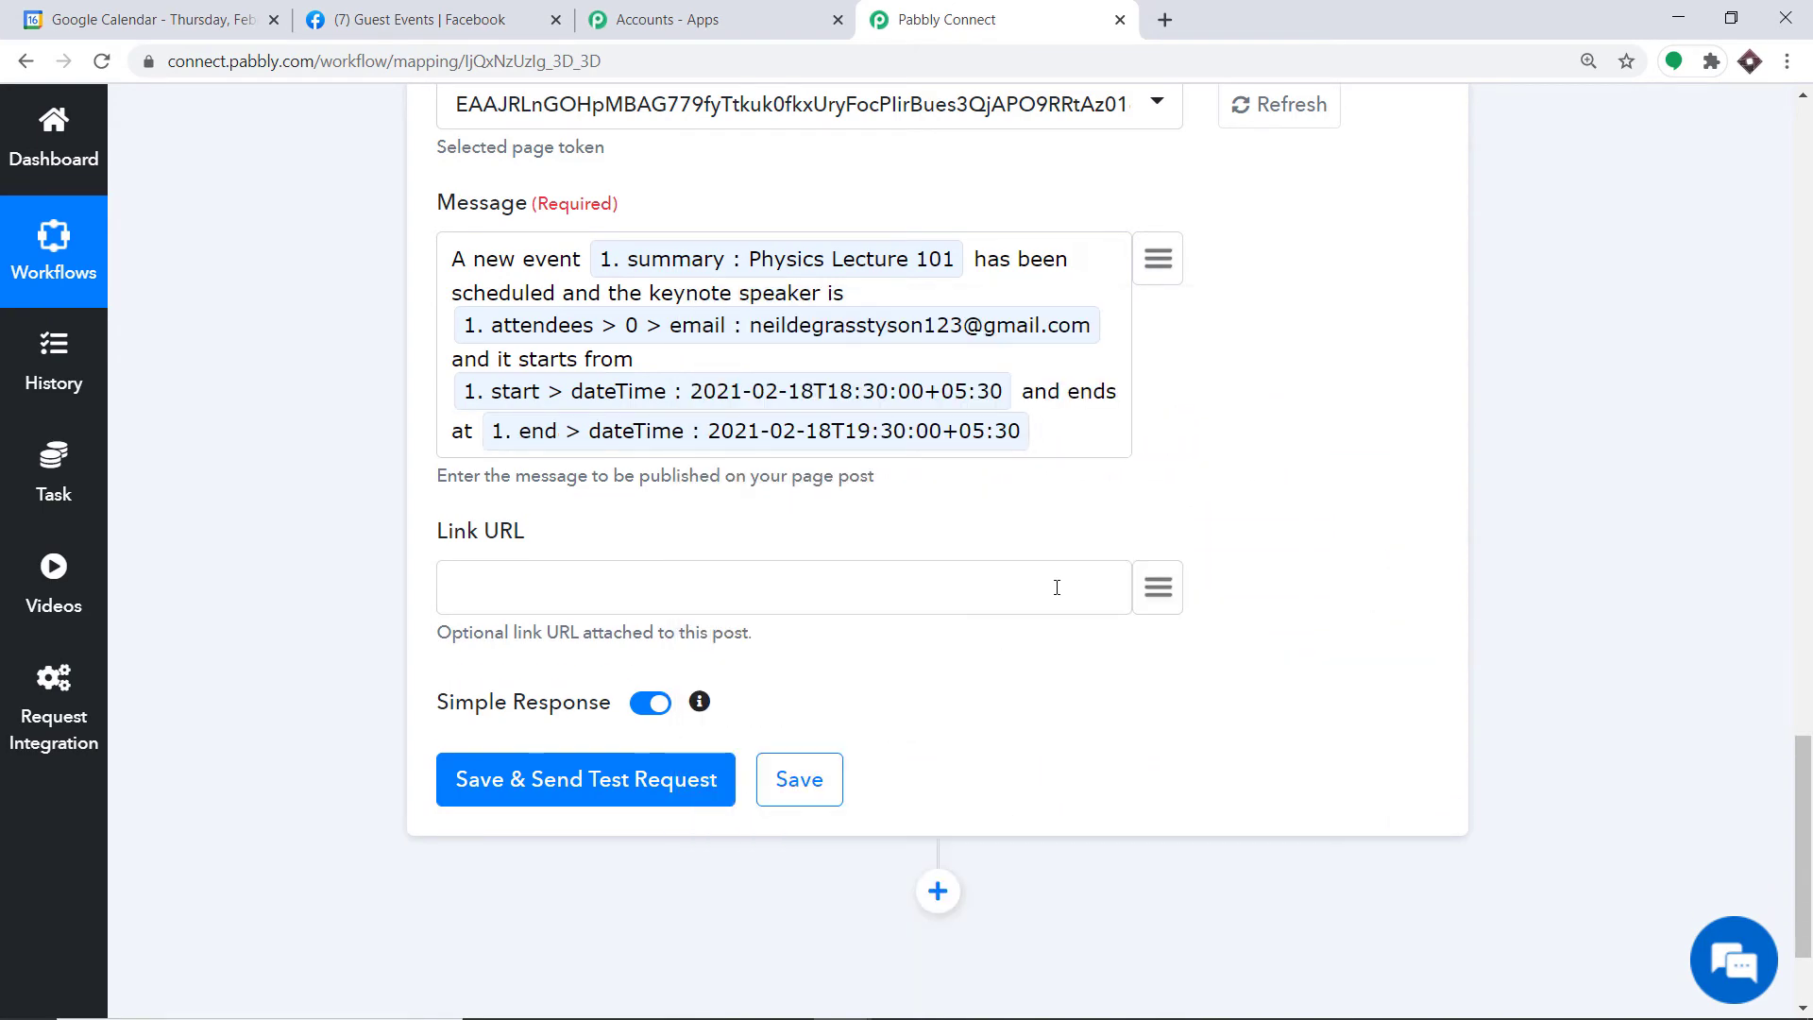
type("and the di")
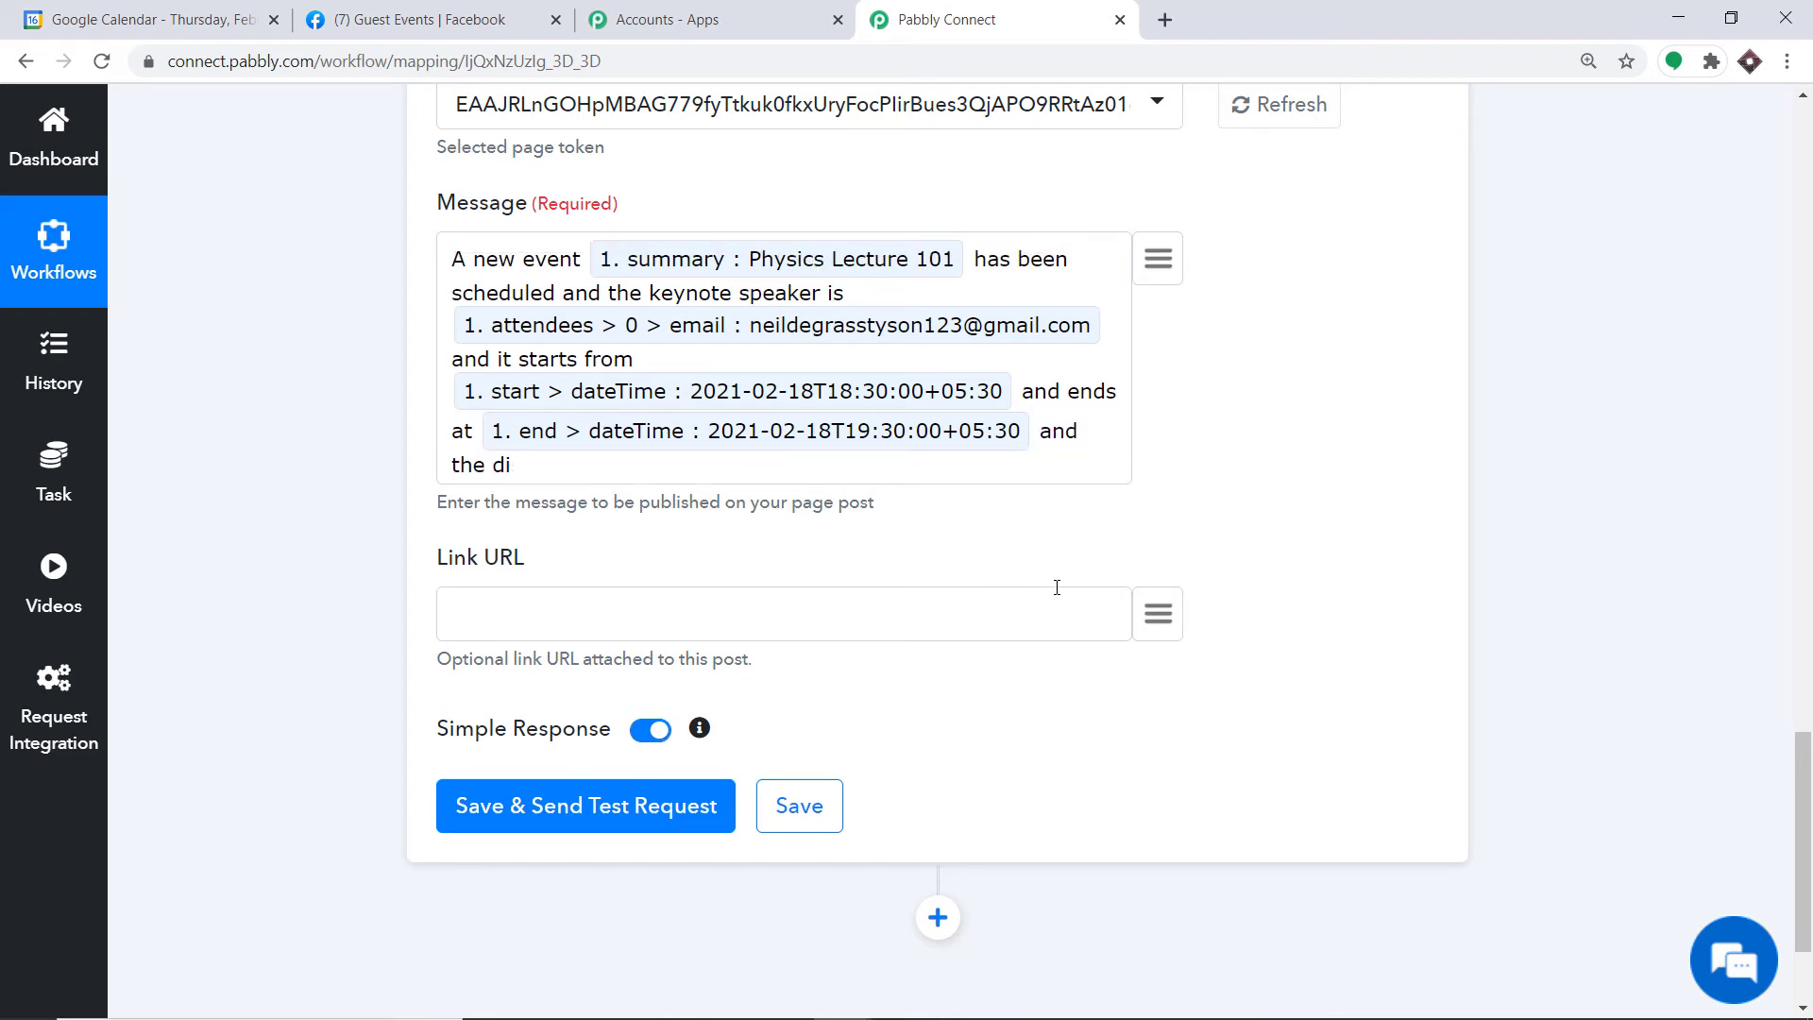
type("sscussions will be on")
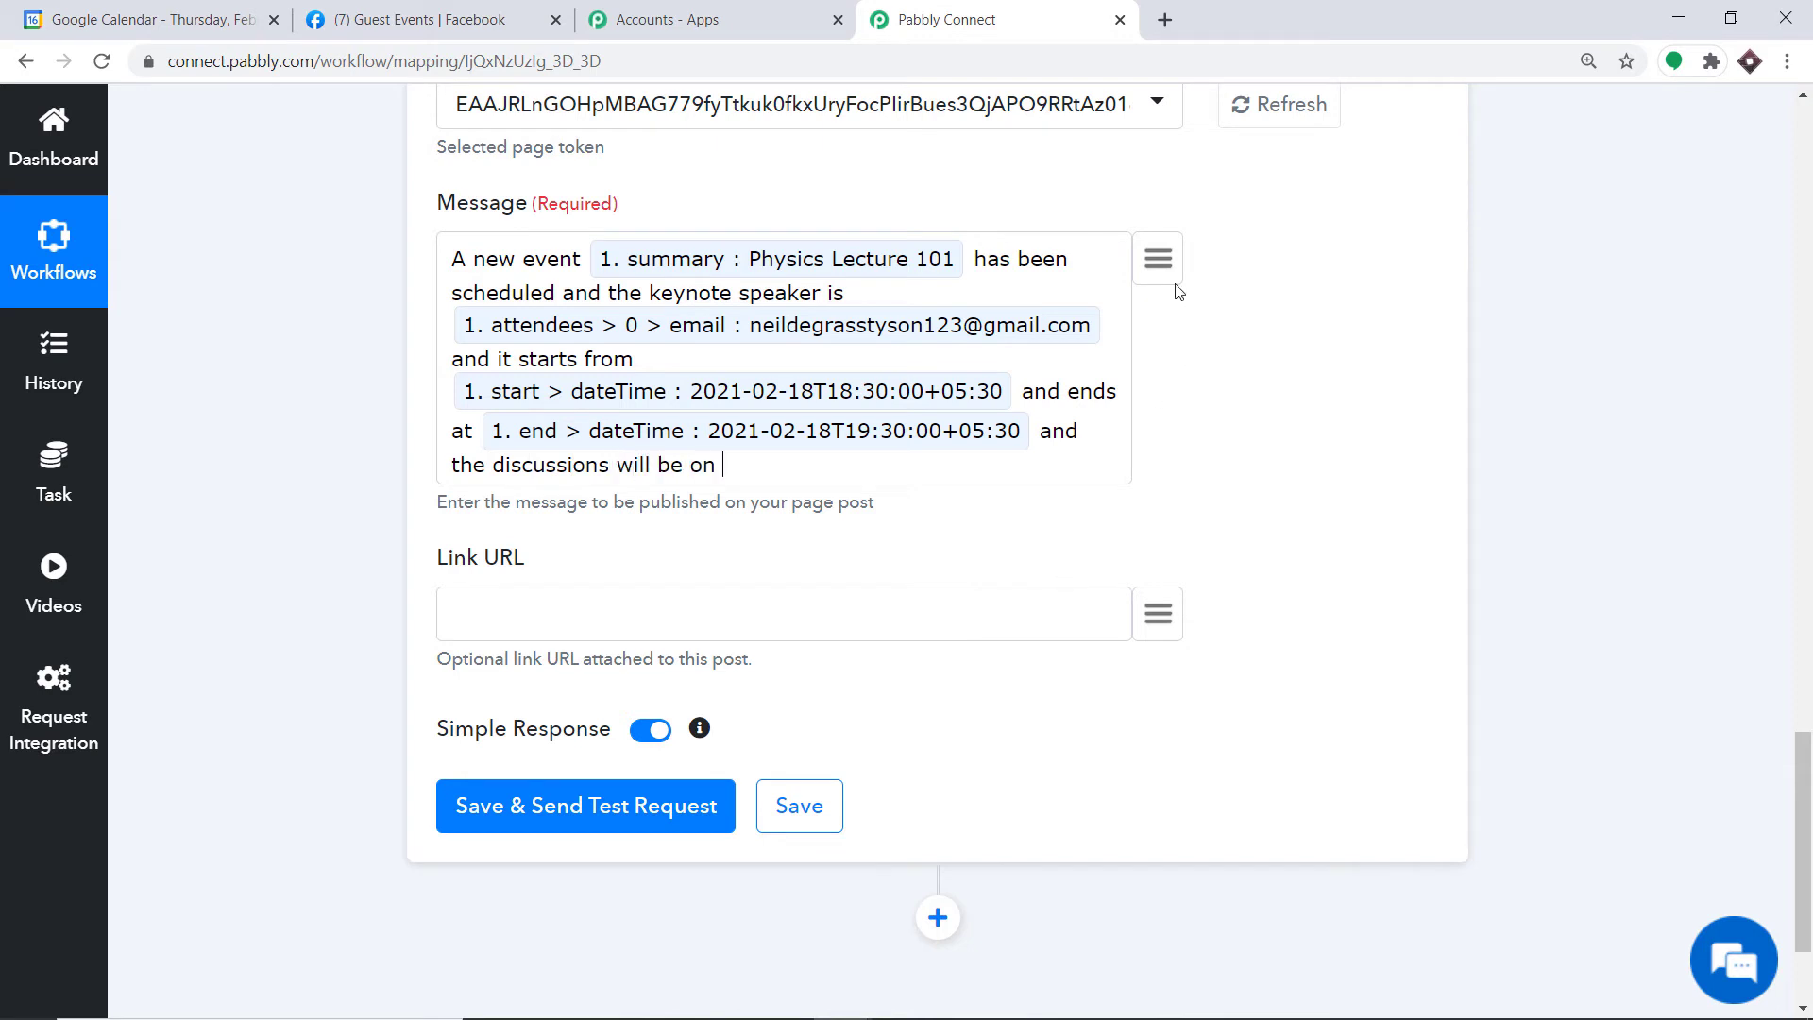
left_click(1159, 259)
scroll(944, 515, "down", 2)
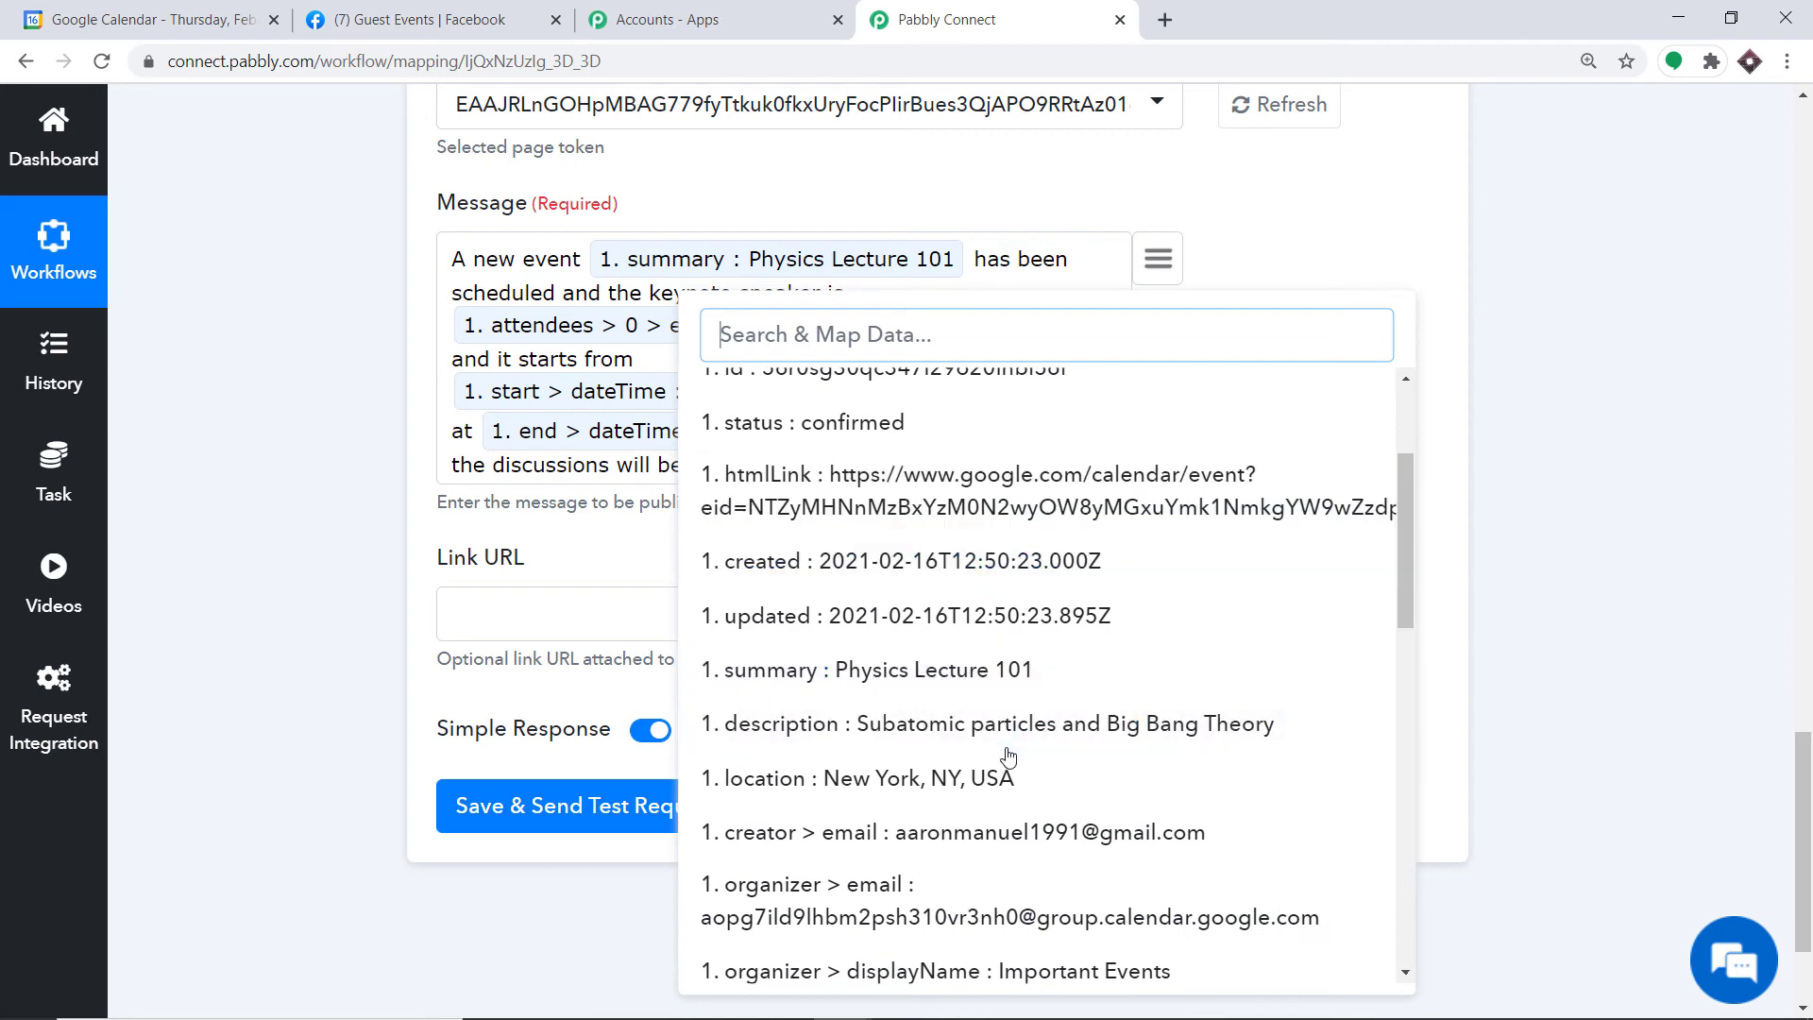
left_click(1005, 727)
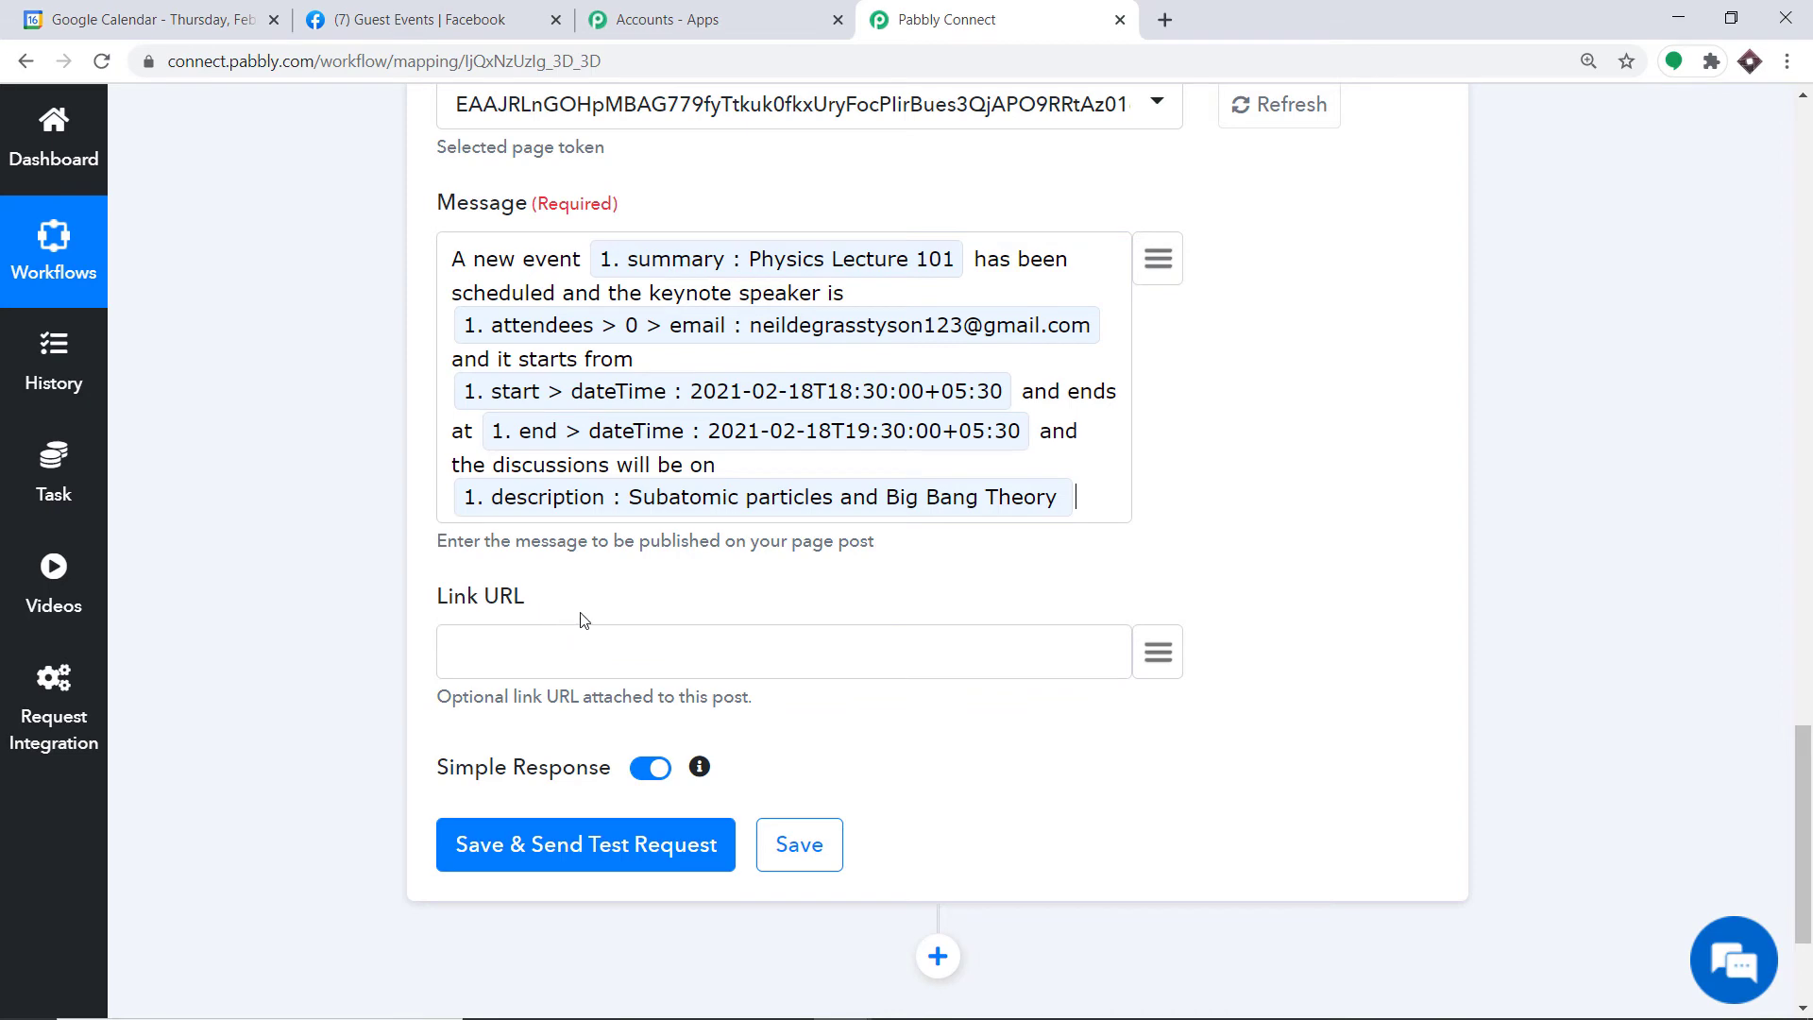
Step: Browse the trigger data for a link URL, then leave the link field empty
left_click(1159, 654)
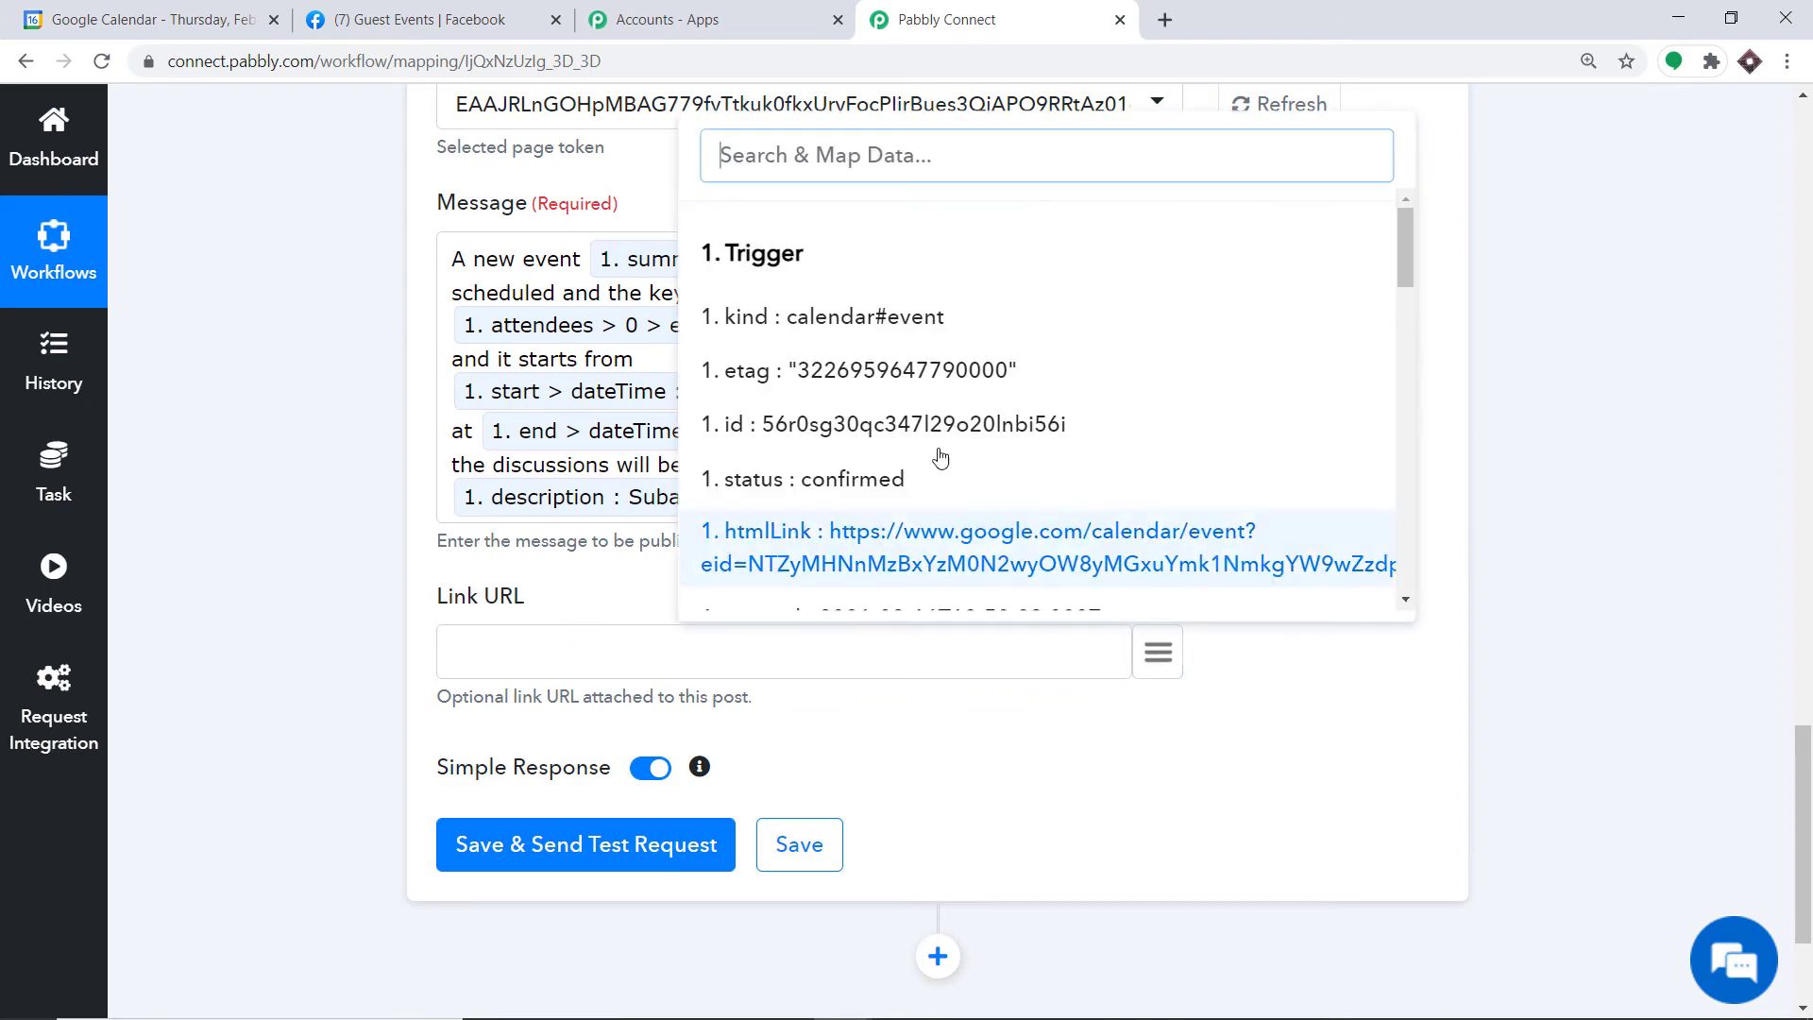
scroll(1145, 344, "down", 4)
scroll(1154, 347, "down", 10)
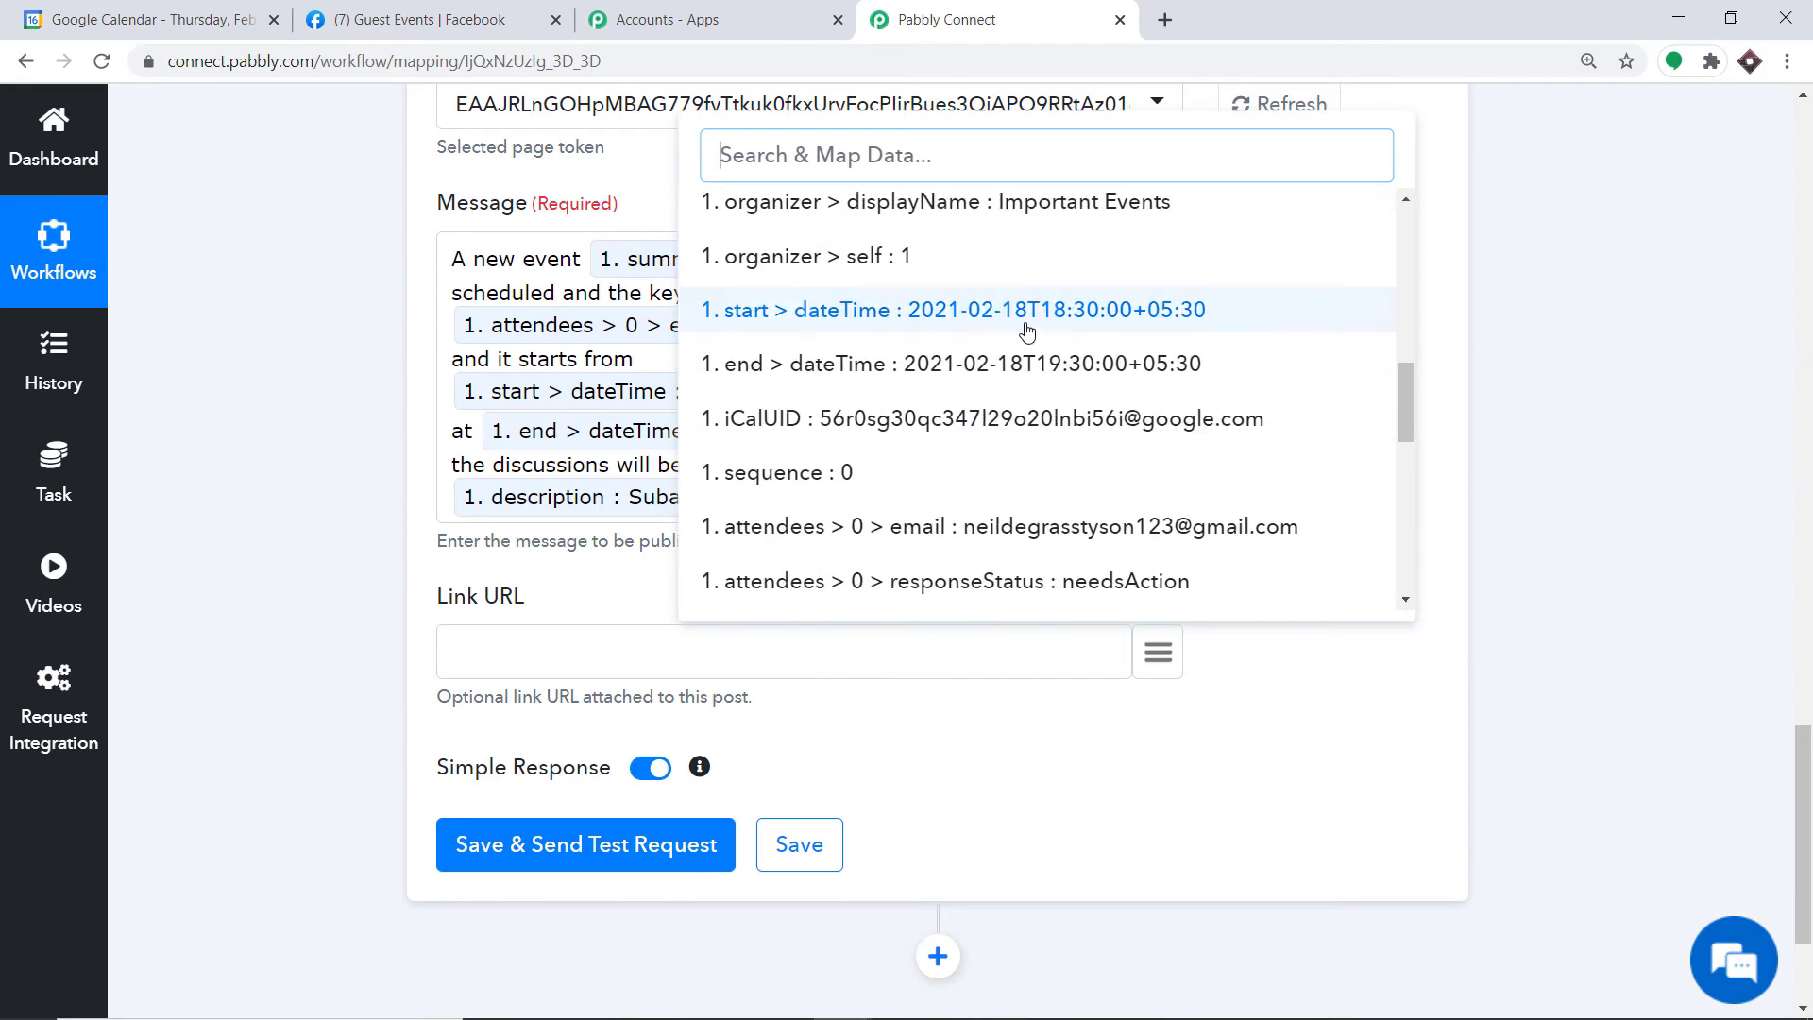
left_click(1197, 777)
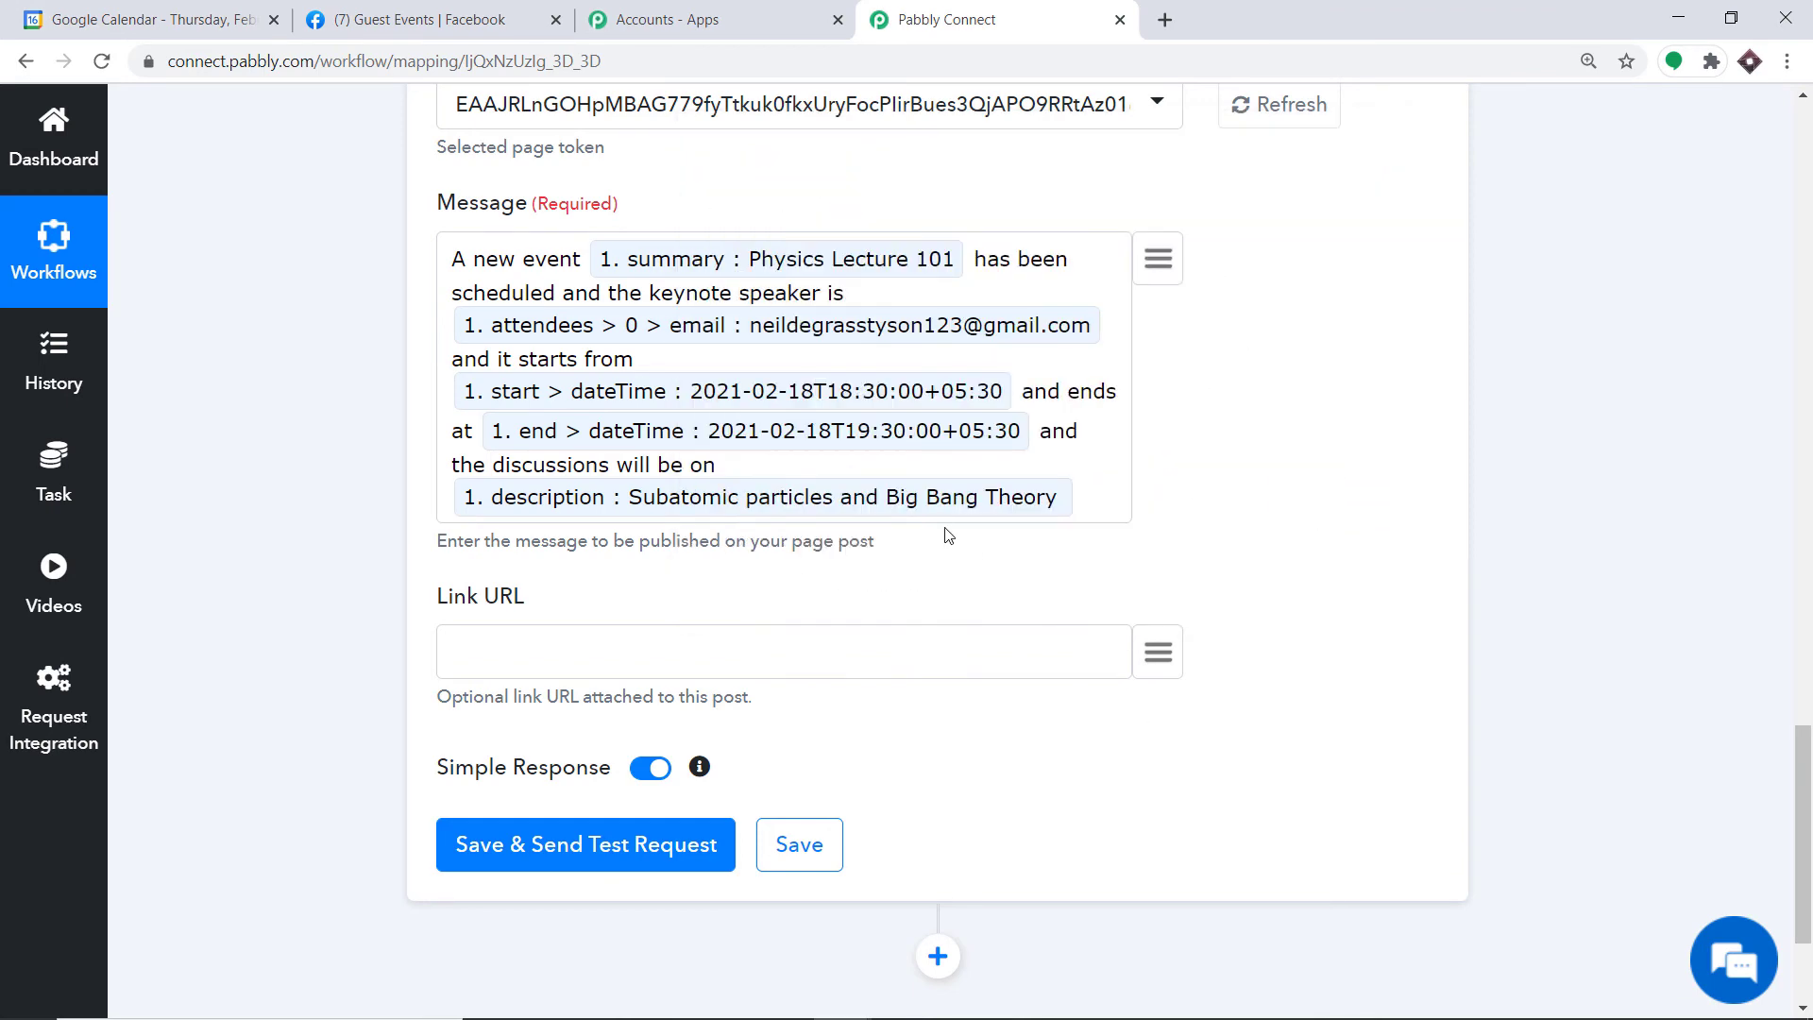
scroll(996, 482, "down", 3)
scroll(850, 567, "up", 1)
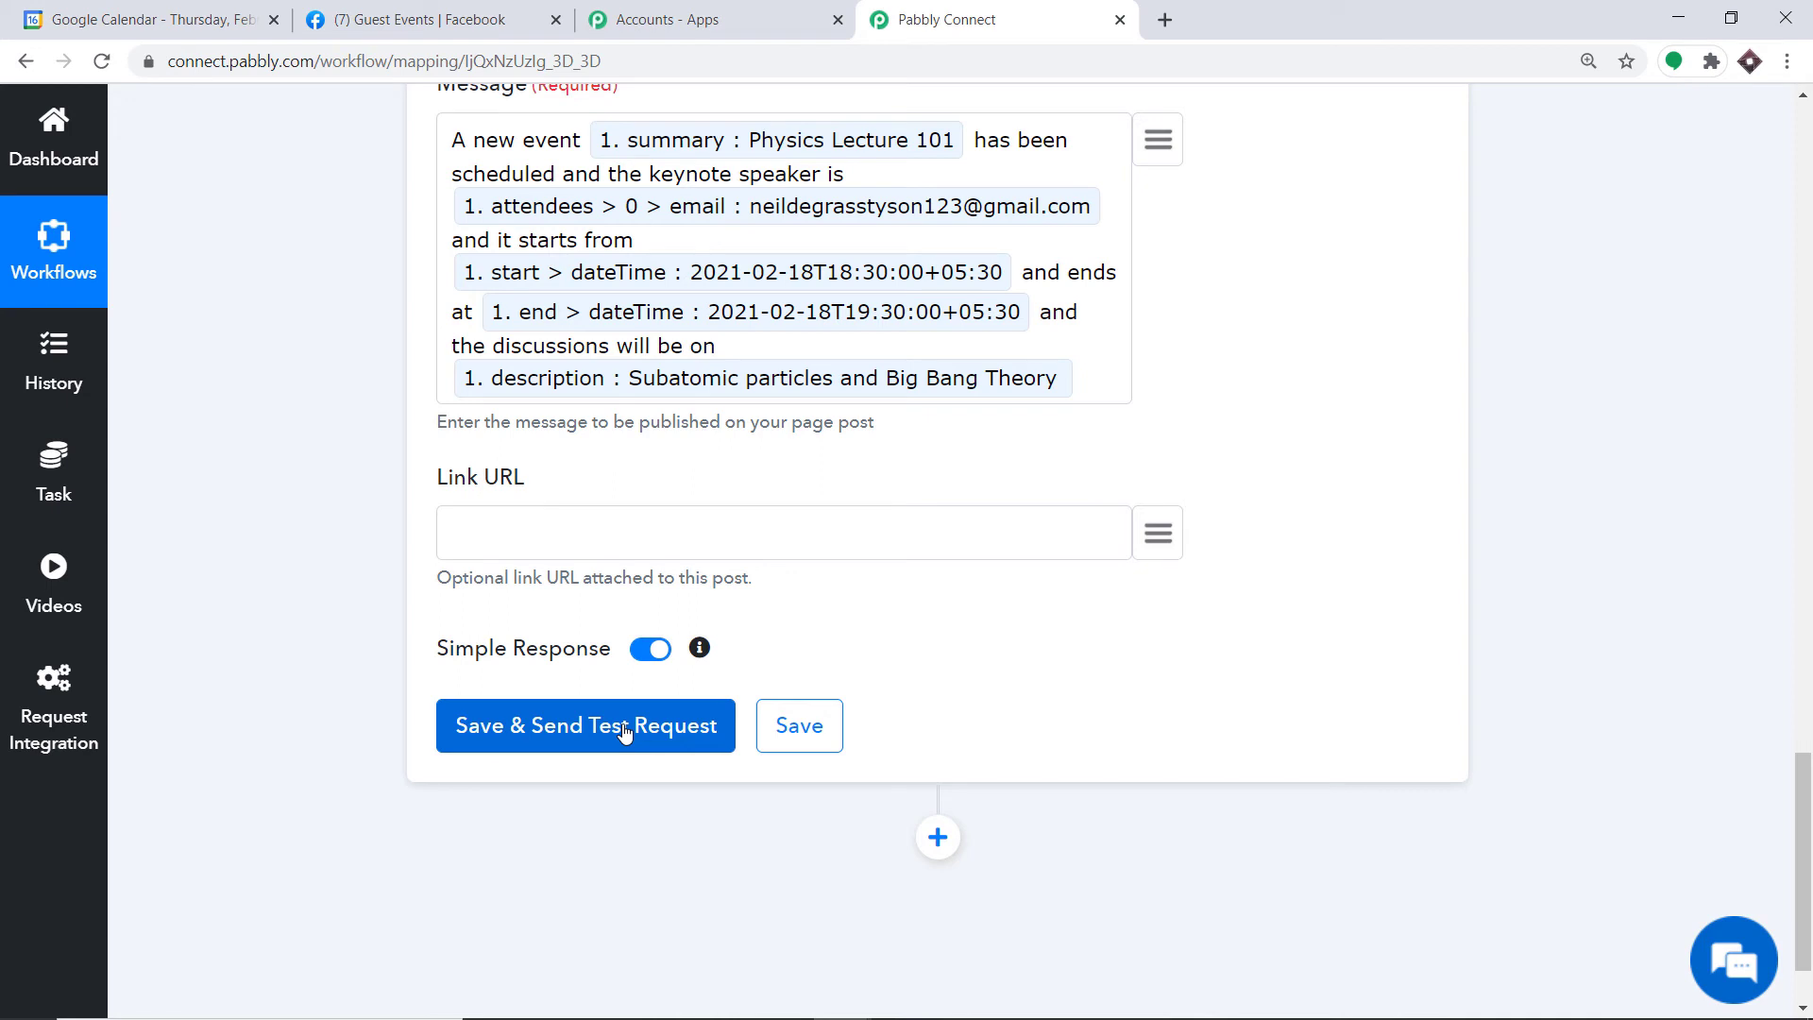
Step: Save the Facebook Pages step with a test request and confirm the response returns a post id
left_click(571, 723)
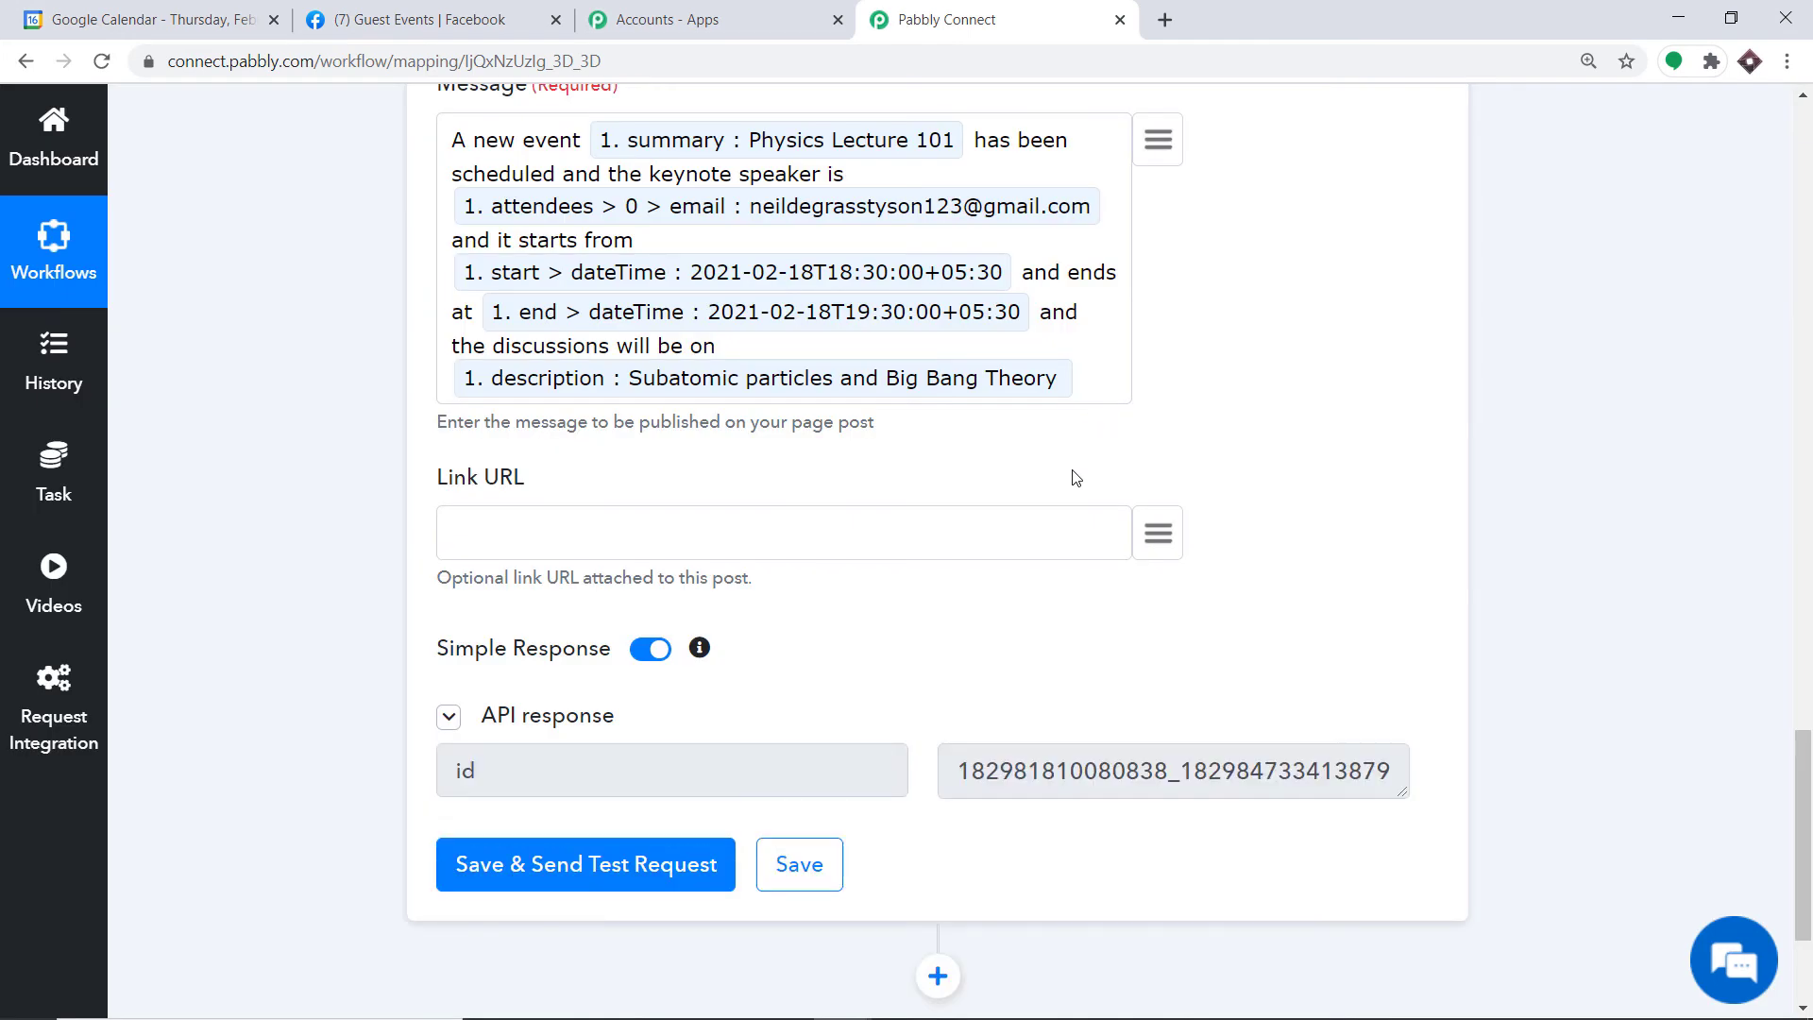
scroll(1073, 478, "down", 3)
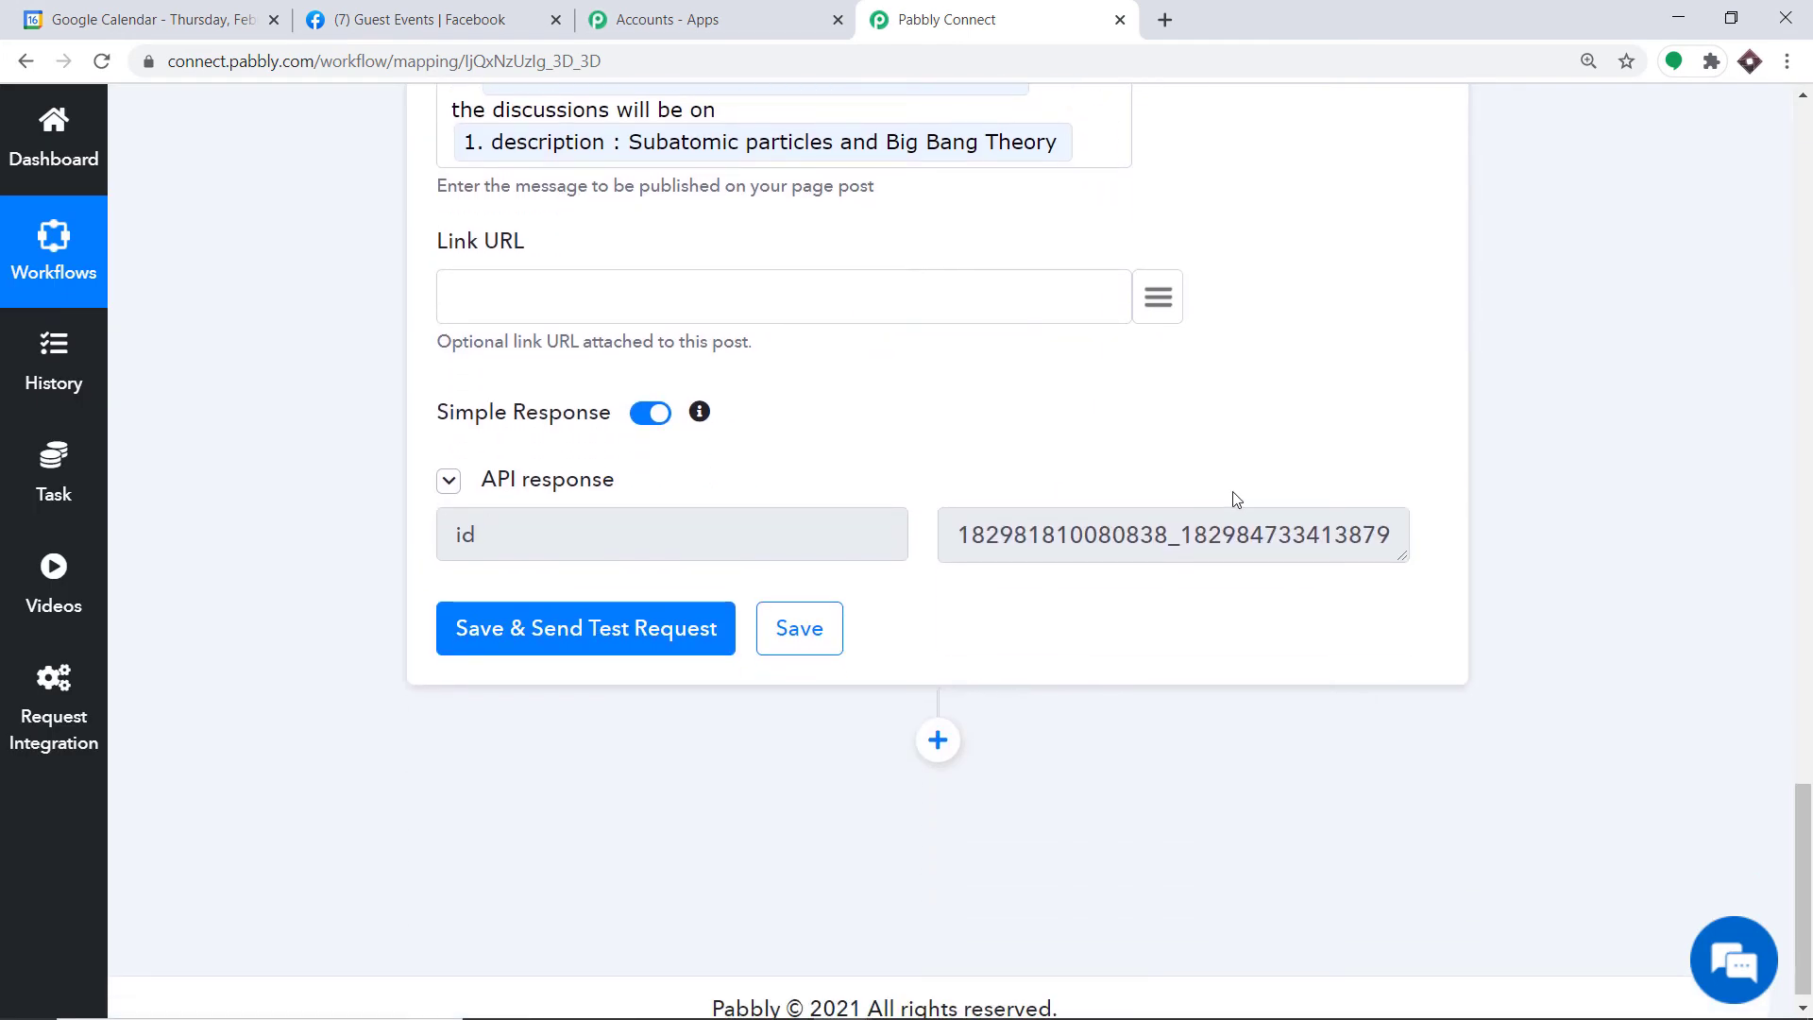
Step: Reload the Guest Events Facebook page and find the Physics Lecture 101 post
left_click(405, 12)
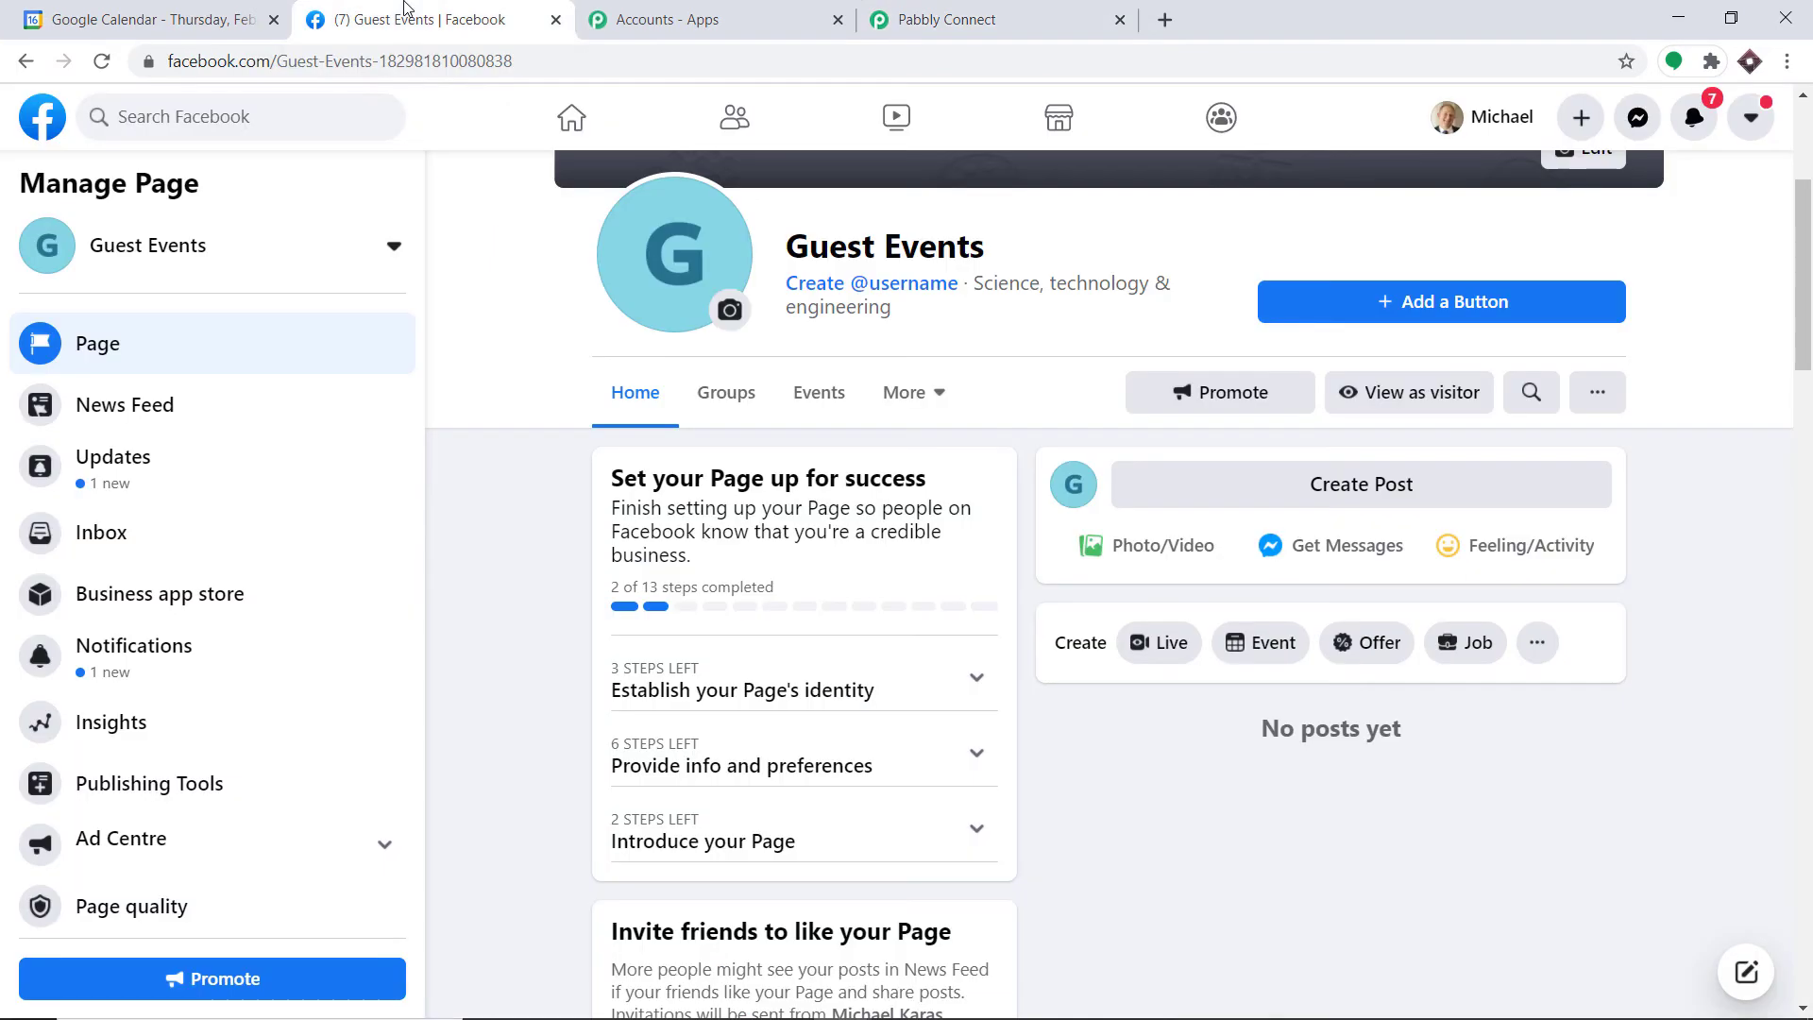
left_click(101, 62)
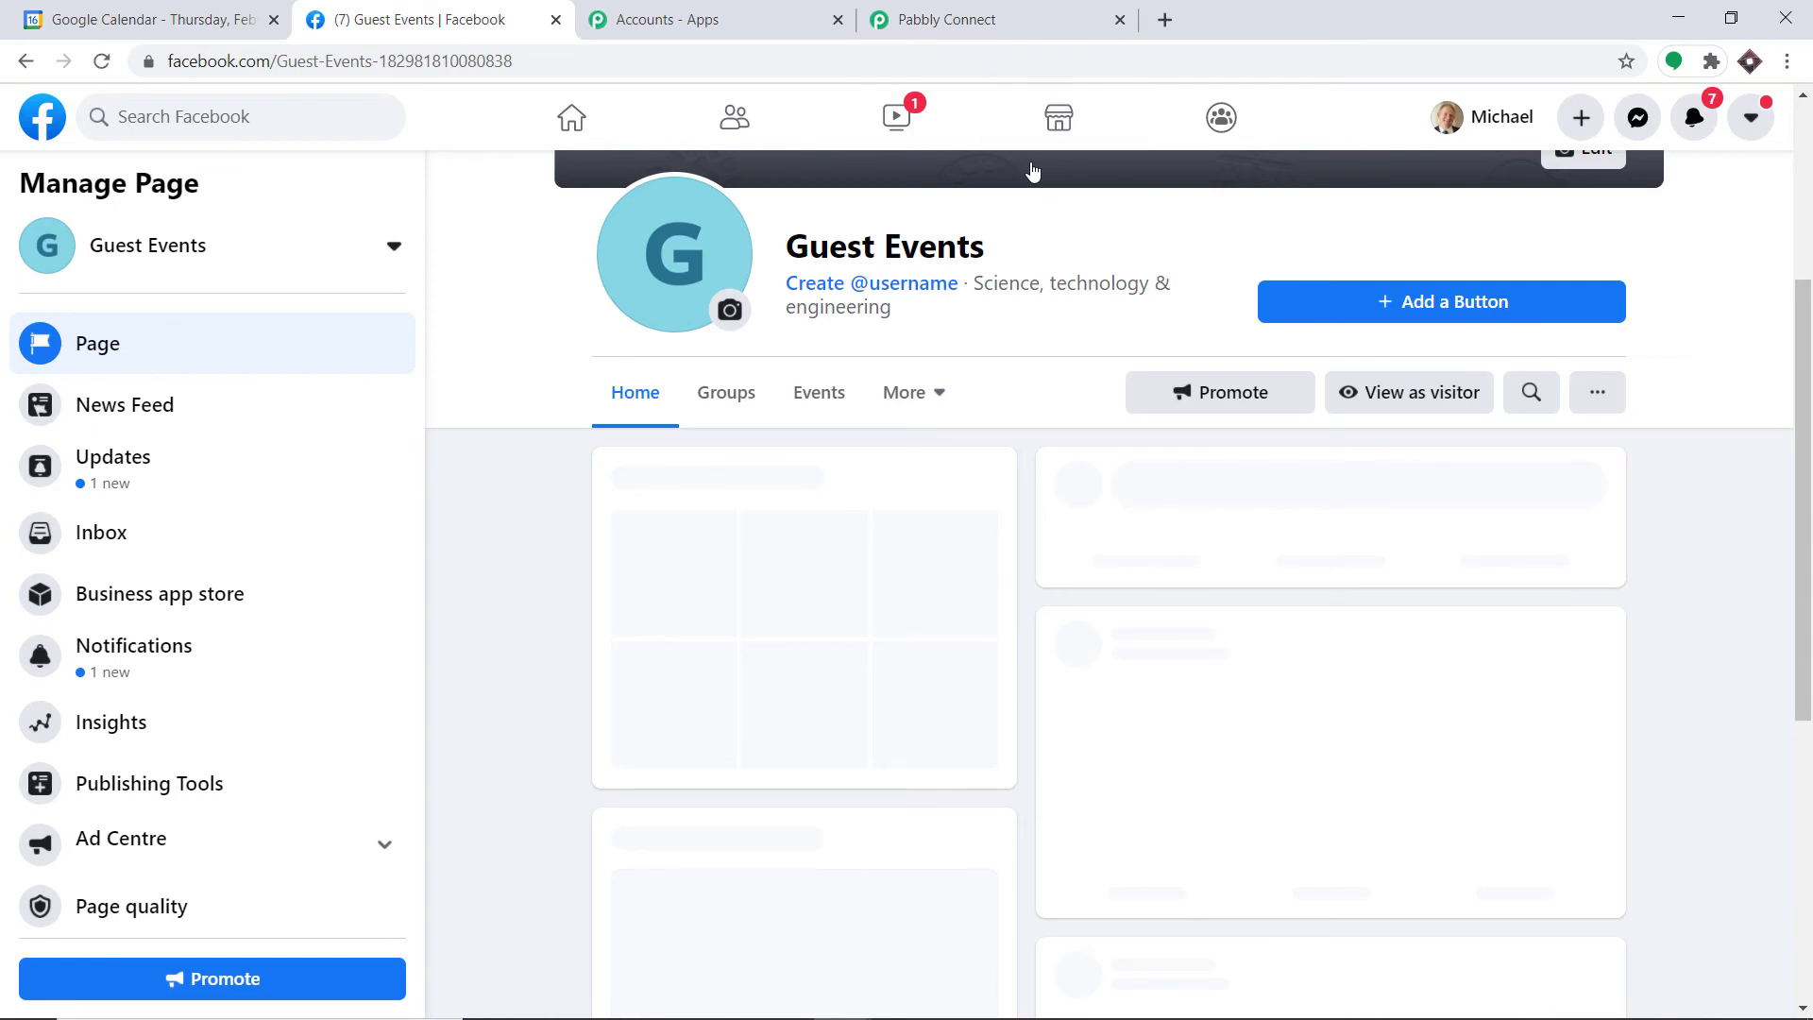
scroll(1185, 352, "down", 3)
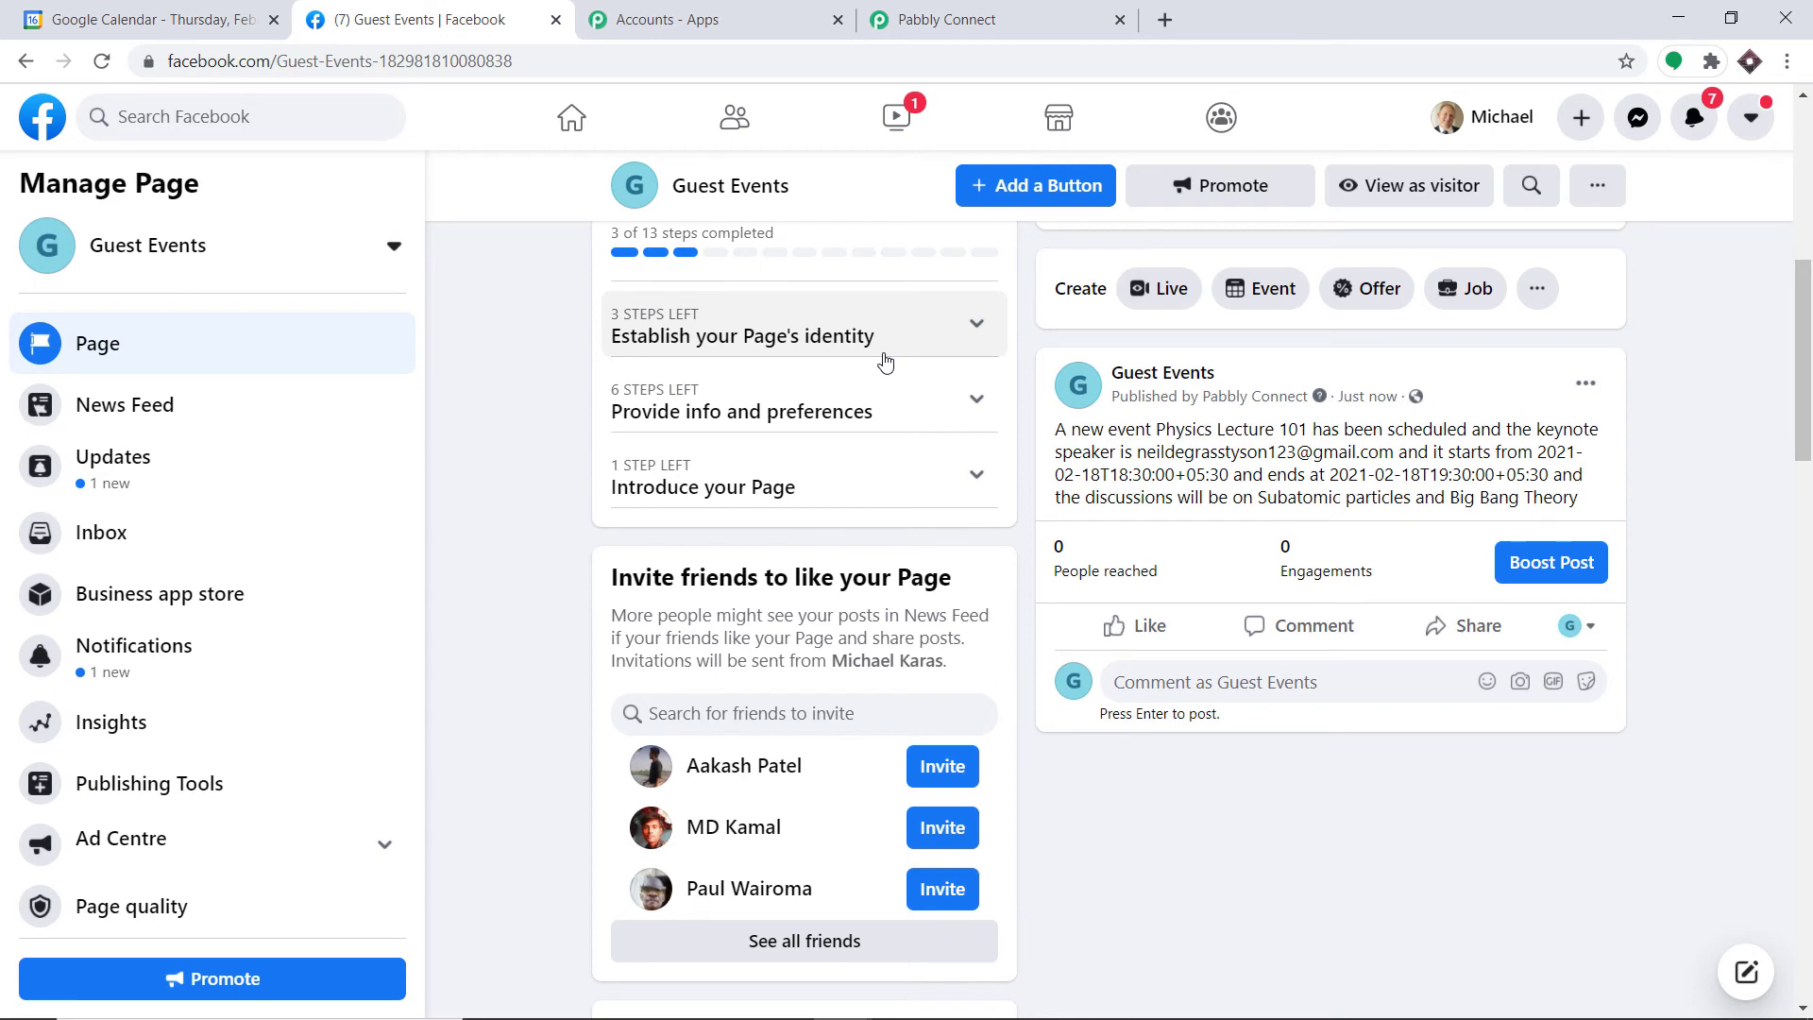
Step: Collapse the Facebook Pages and Google Calendar steps in the workflow, then return to Google Calendar
left_click(966, 13)
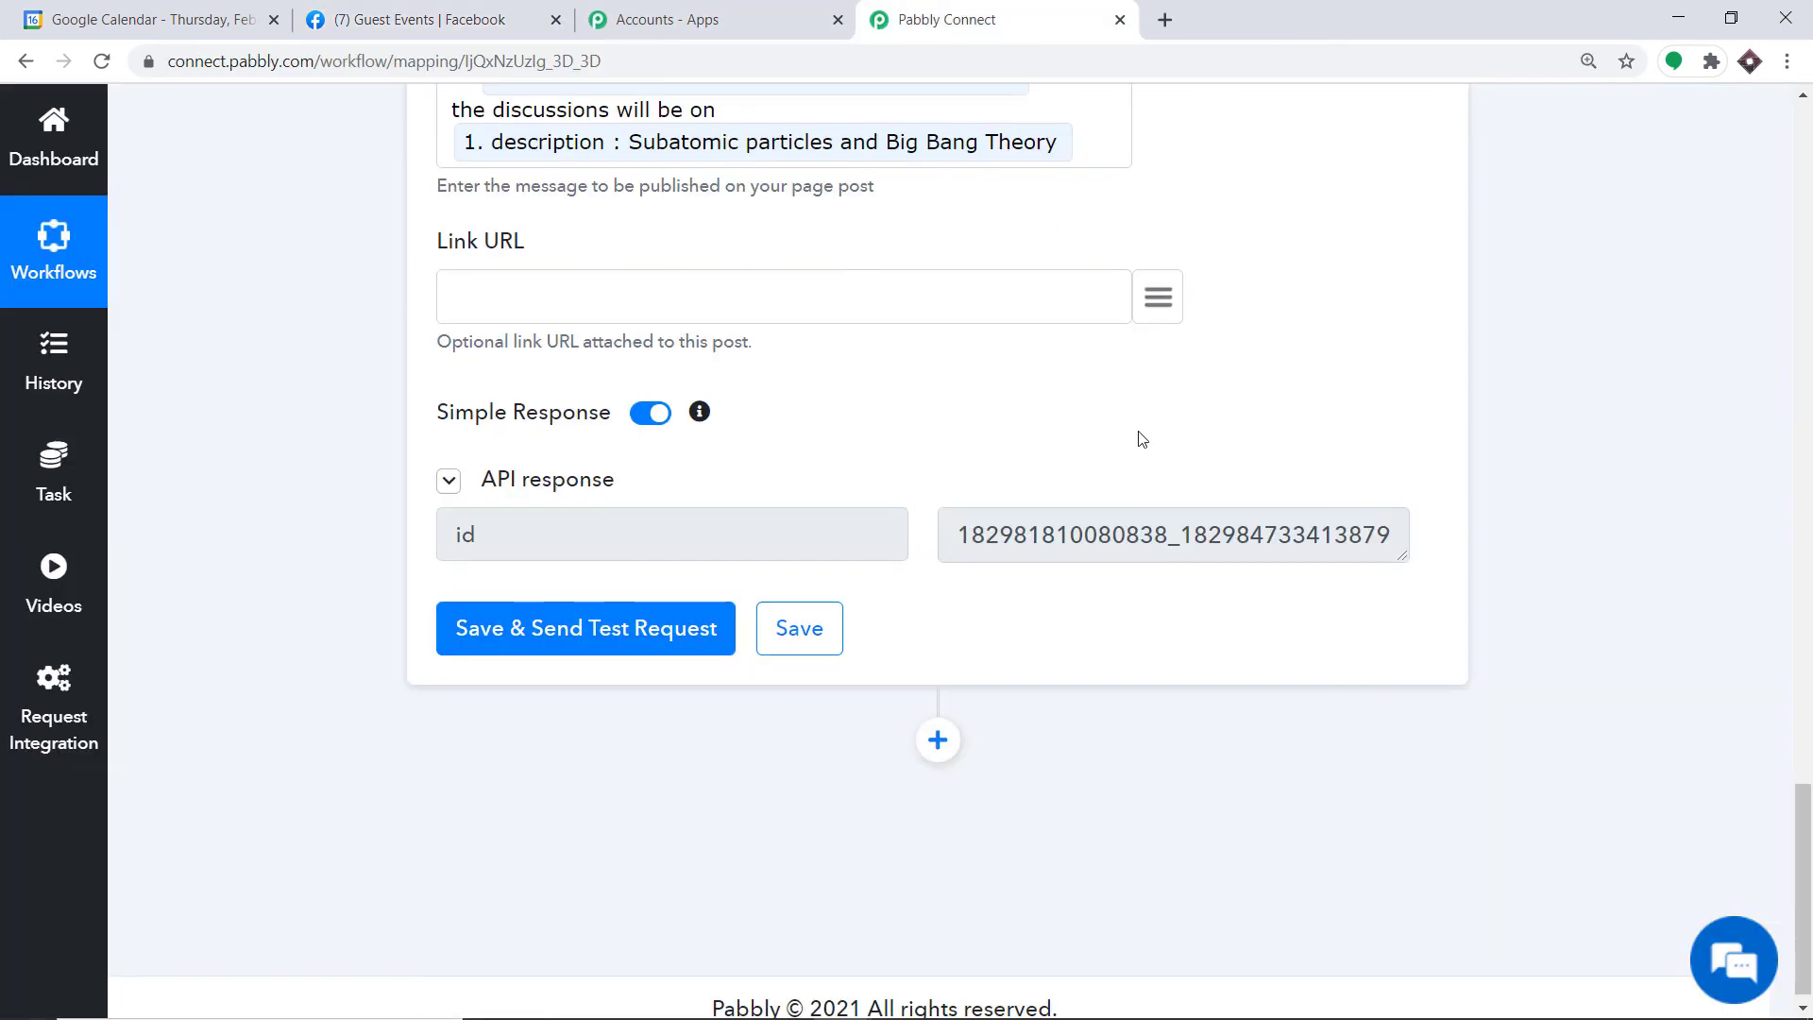
scroll(1809, 425, "up", 9)
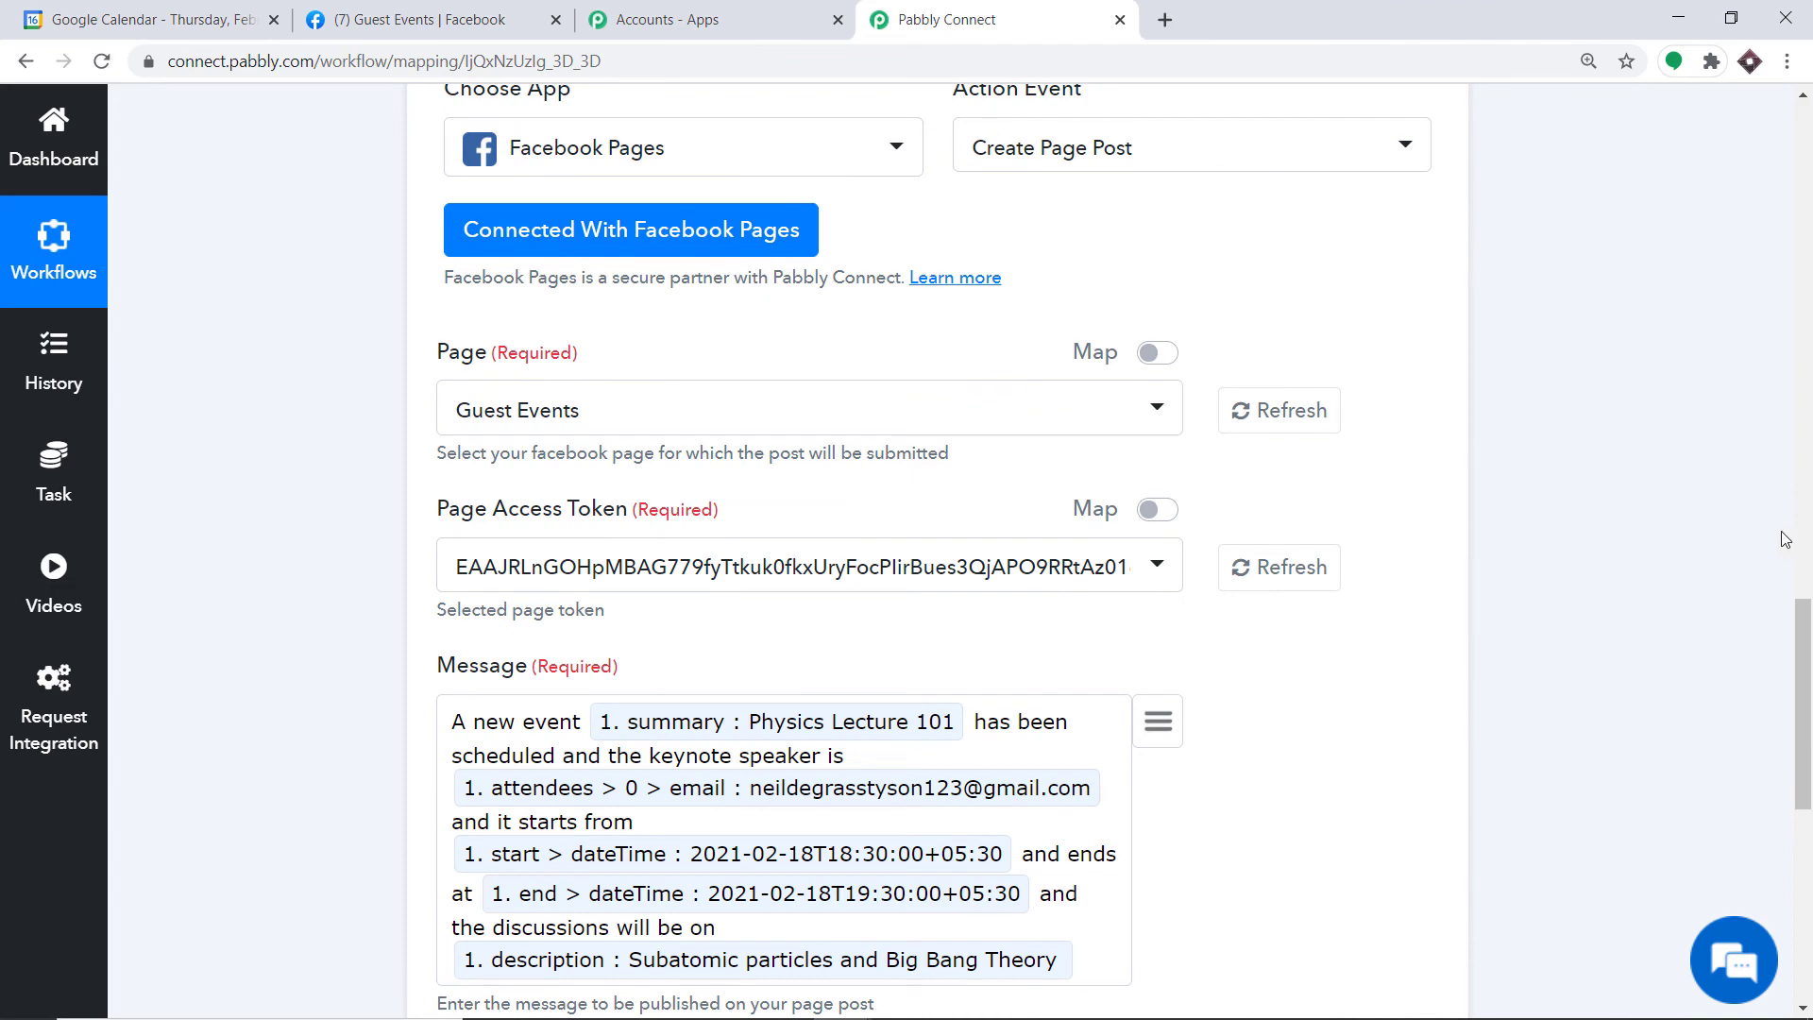
scroll(1788, 492, "up", 5)
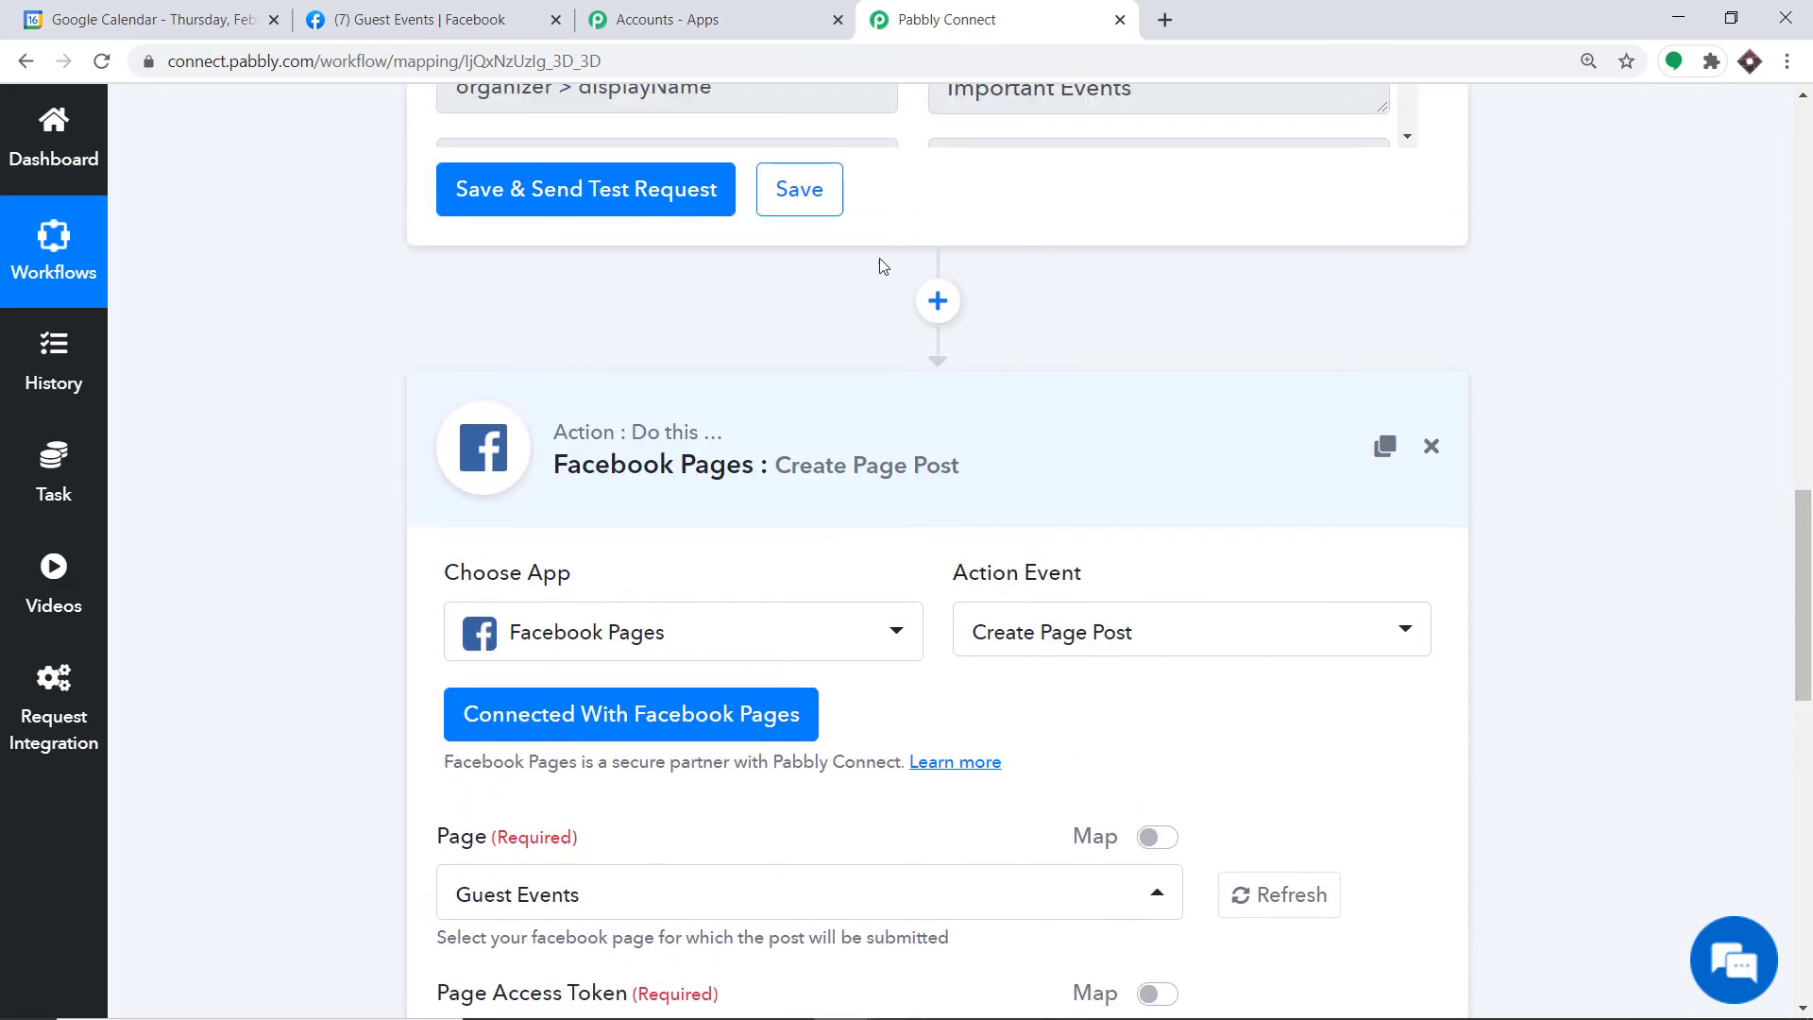
left_click(801, 444)
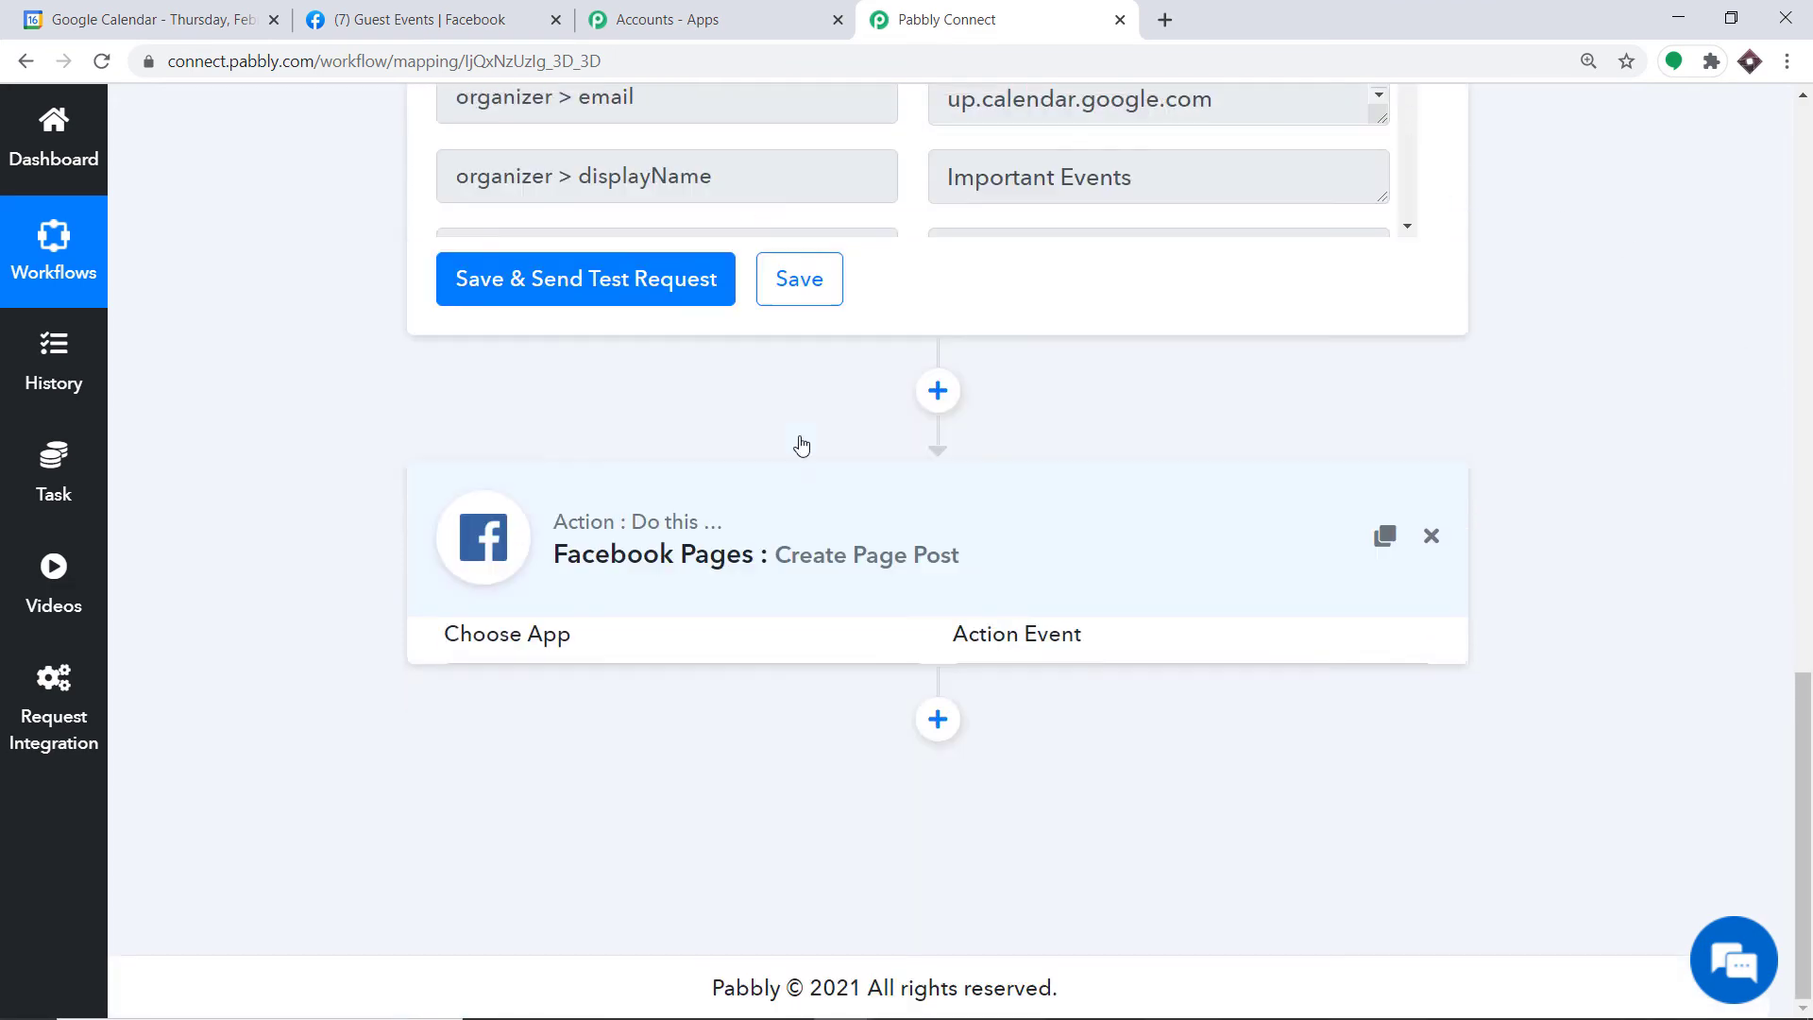
left_click_drag(1804, 614, 1809, 366)
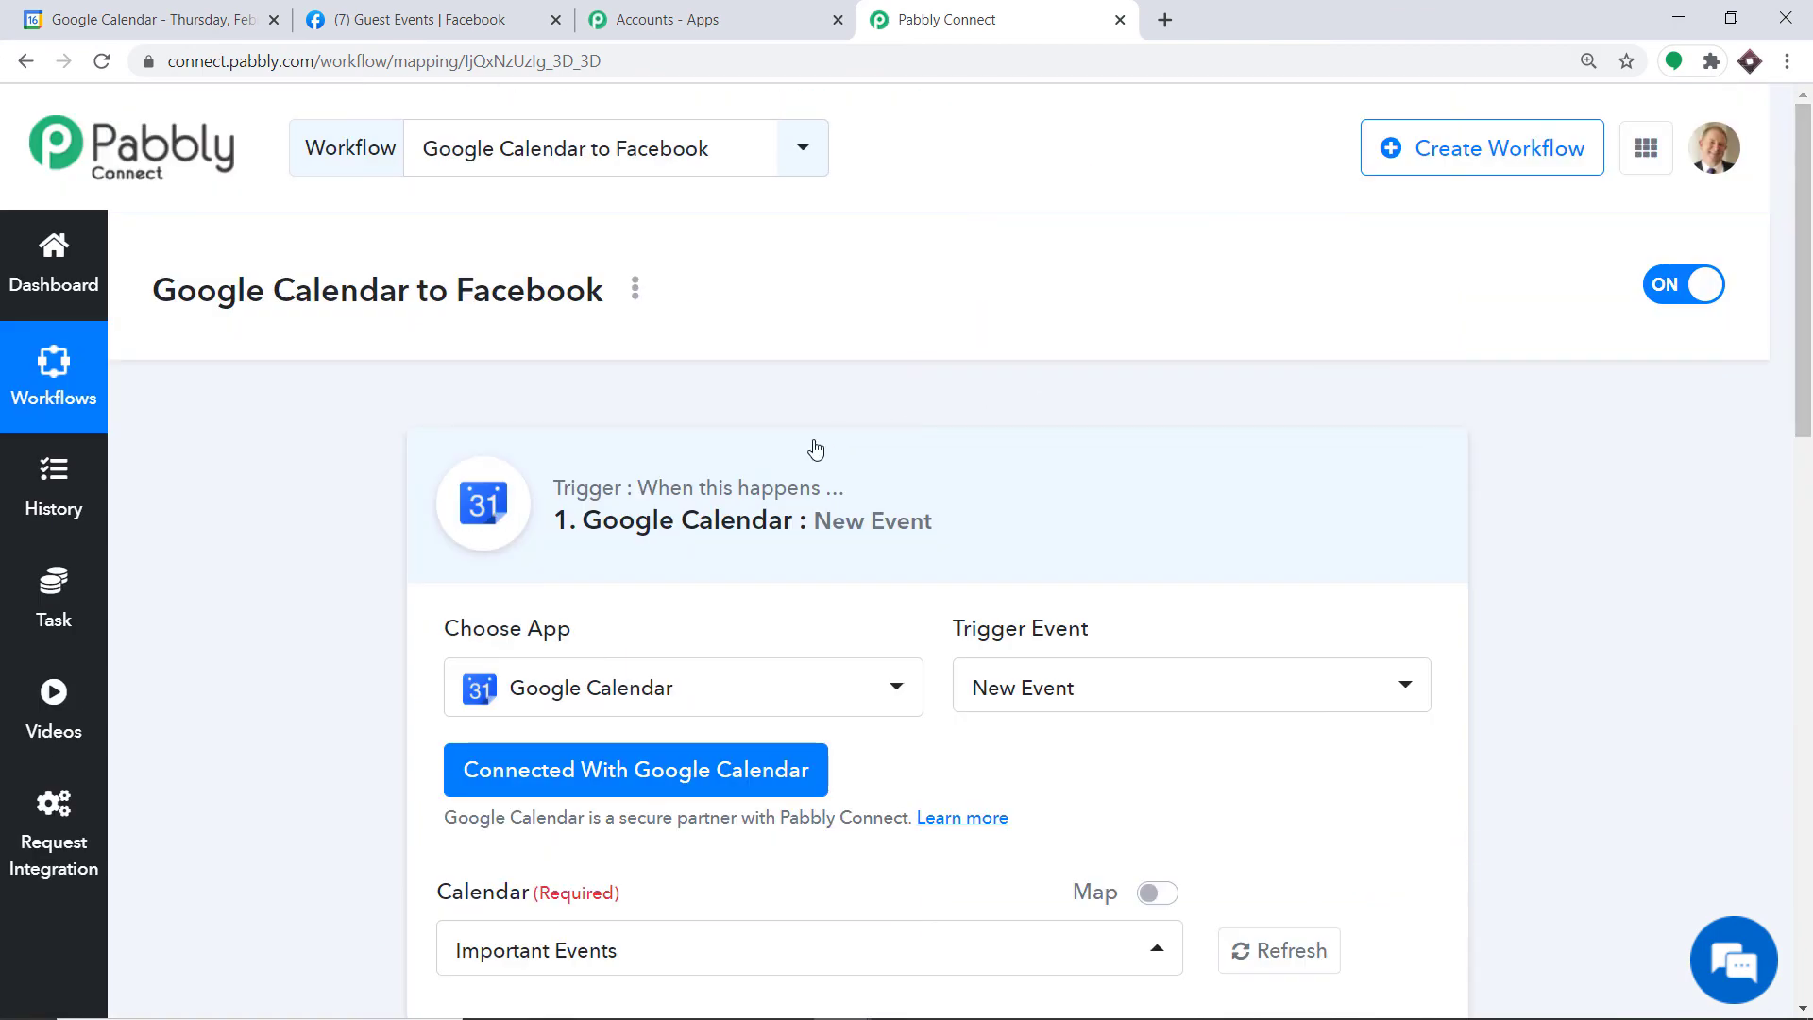
left_click(763, 472)
left_click_drag(1808, 305, 1807, 480)
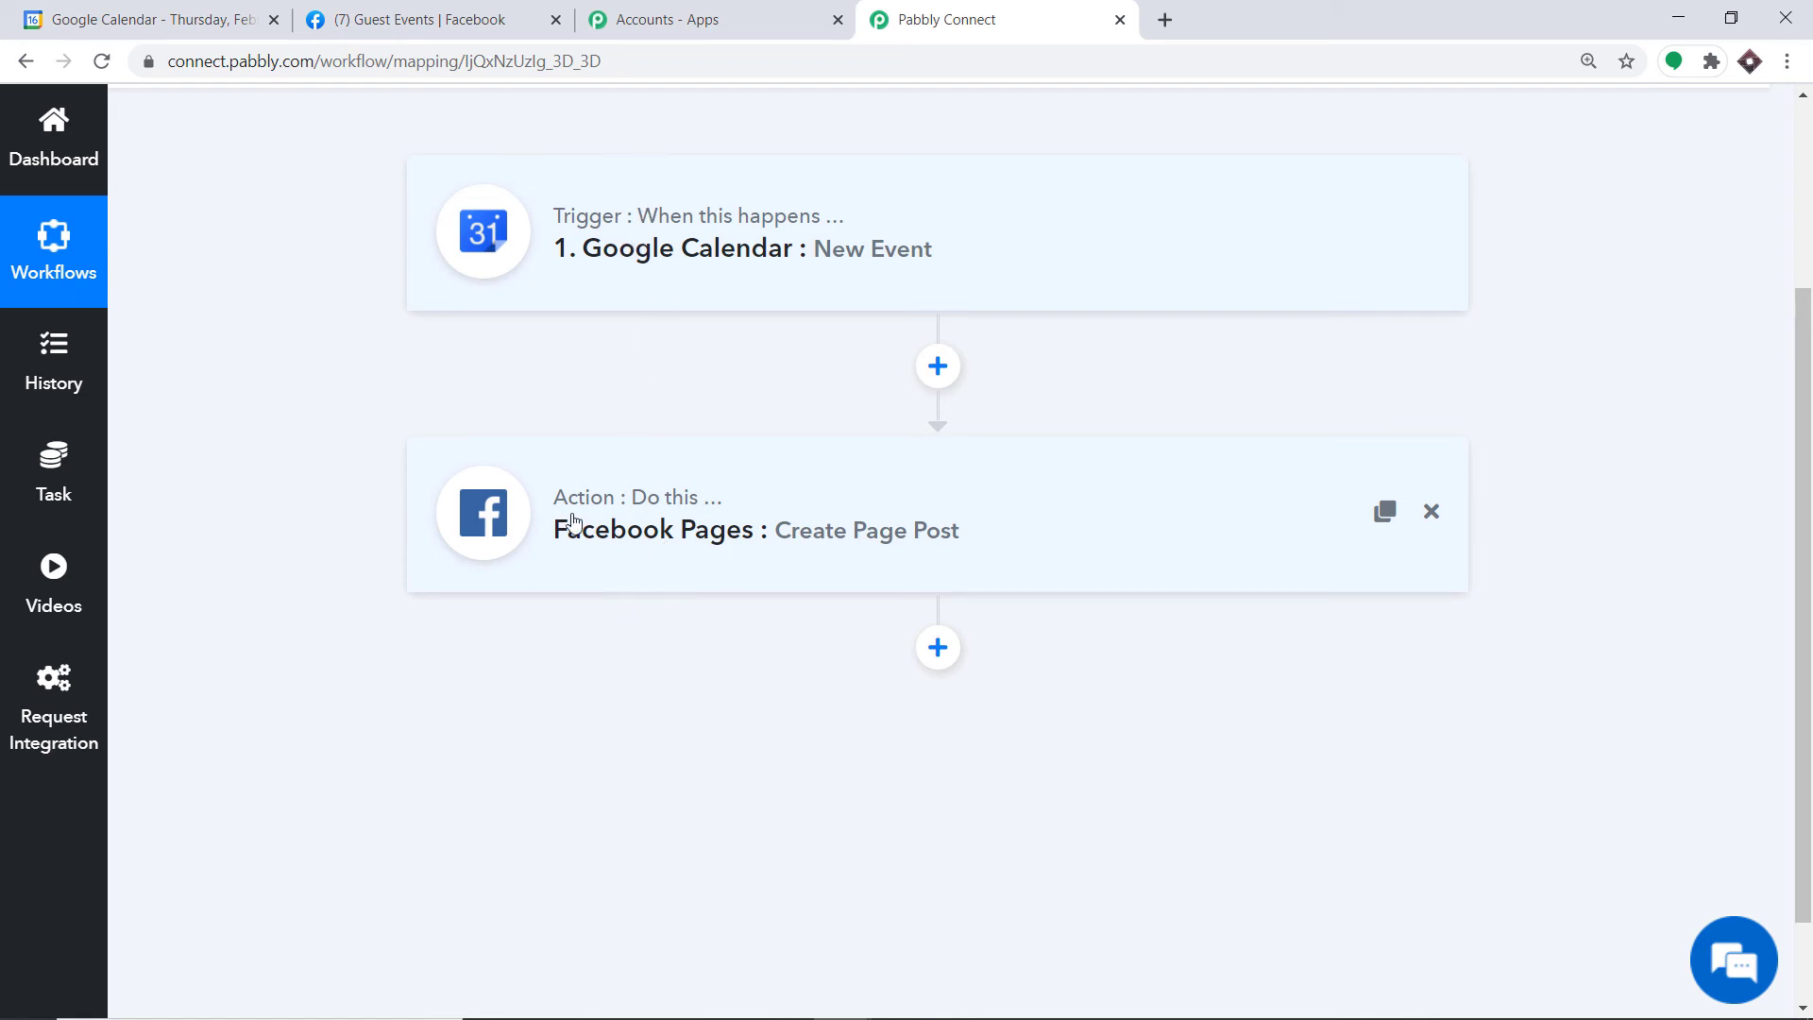
left_click(132, 9)
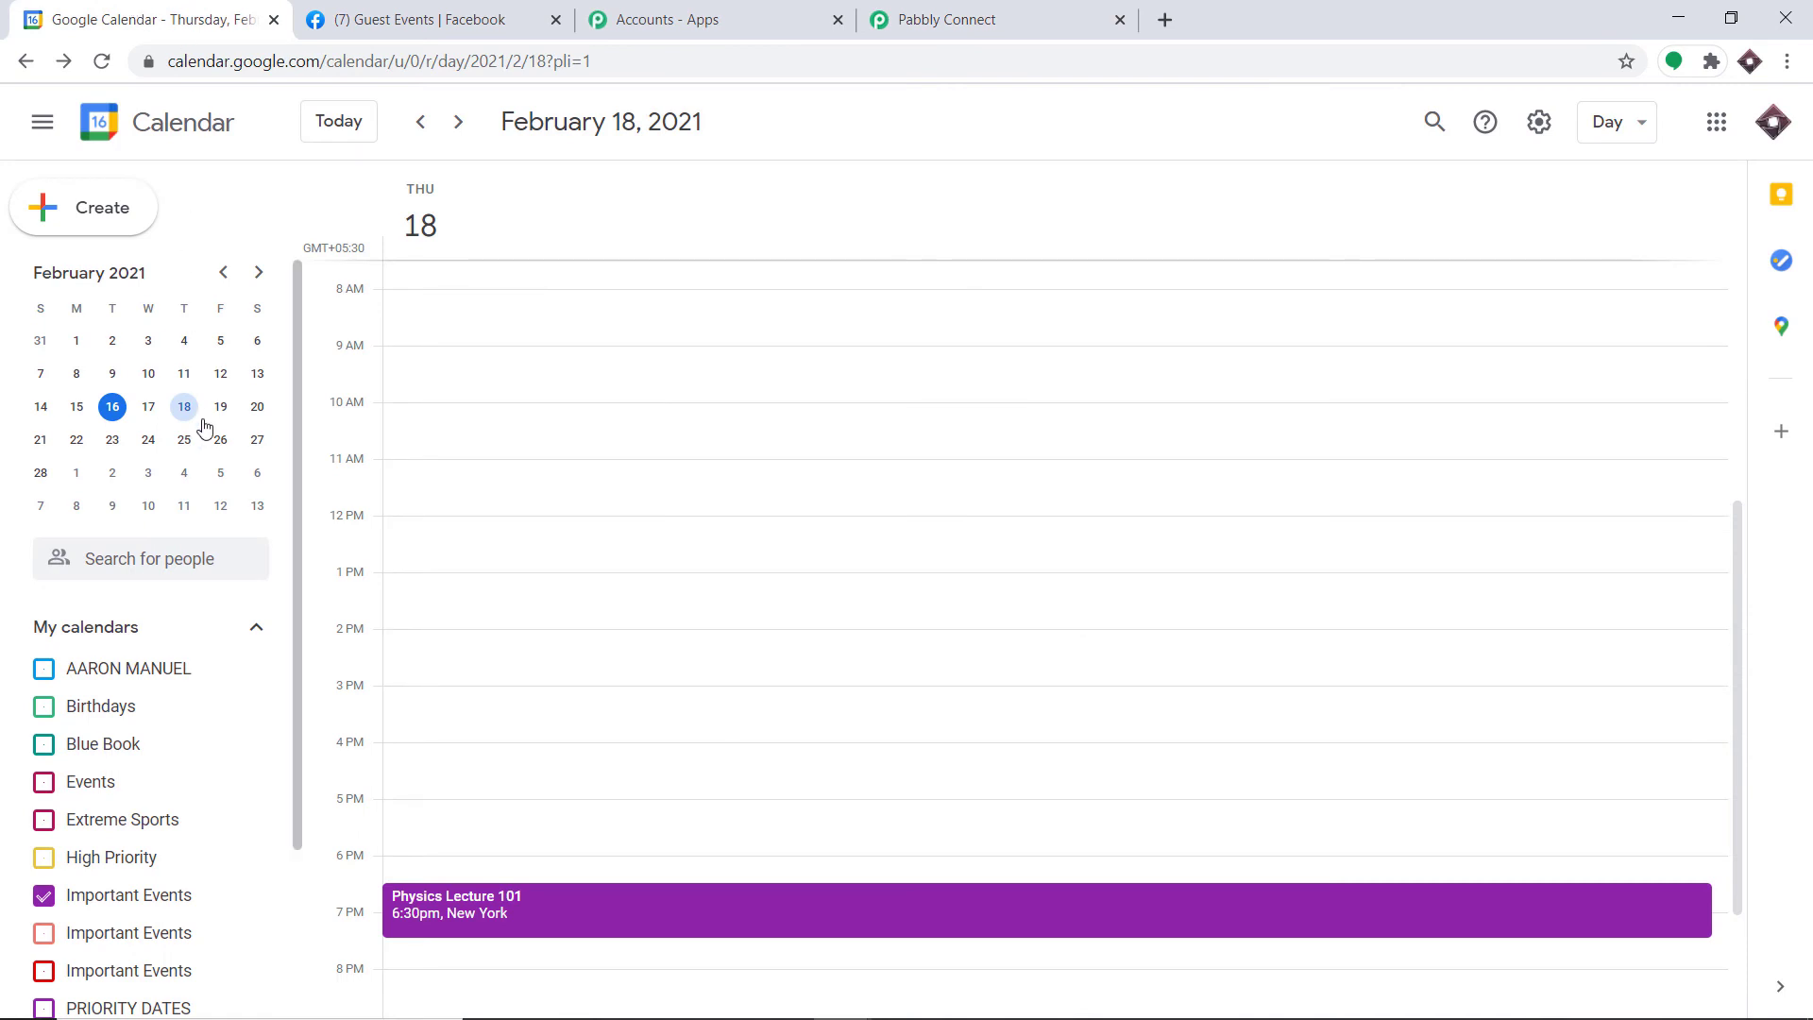
Step: Draft a 'Radioactivity' event on February 24, 6:30–7:30pm, with a guest's email and location Berlin, Germany
left_click(146, 441)
left_click(101, 207)
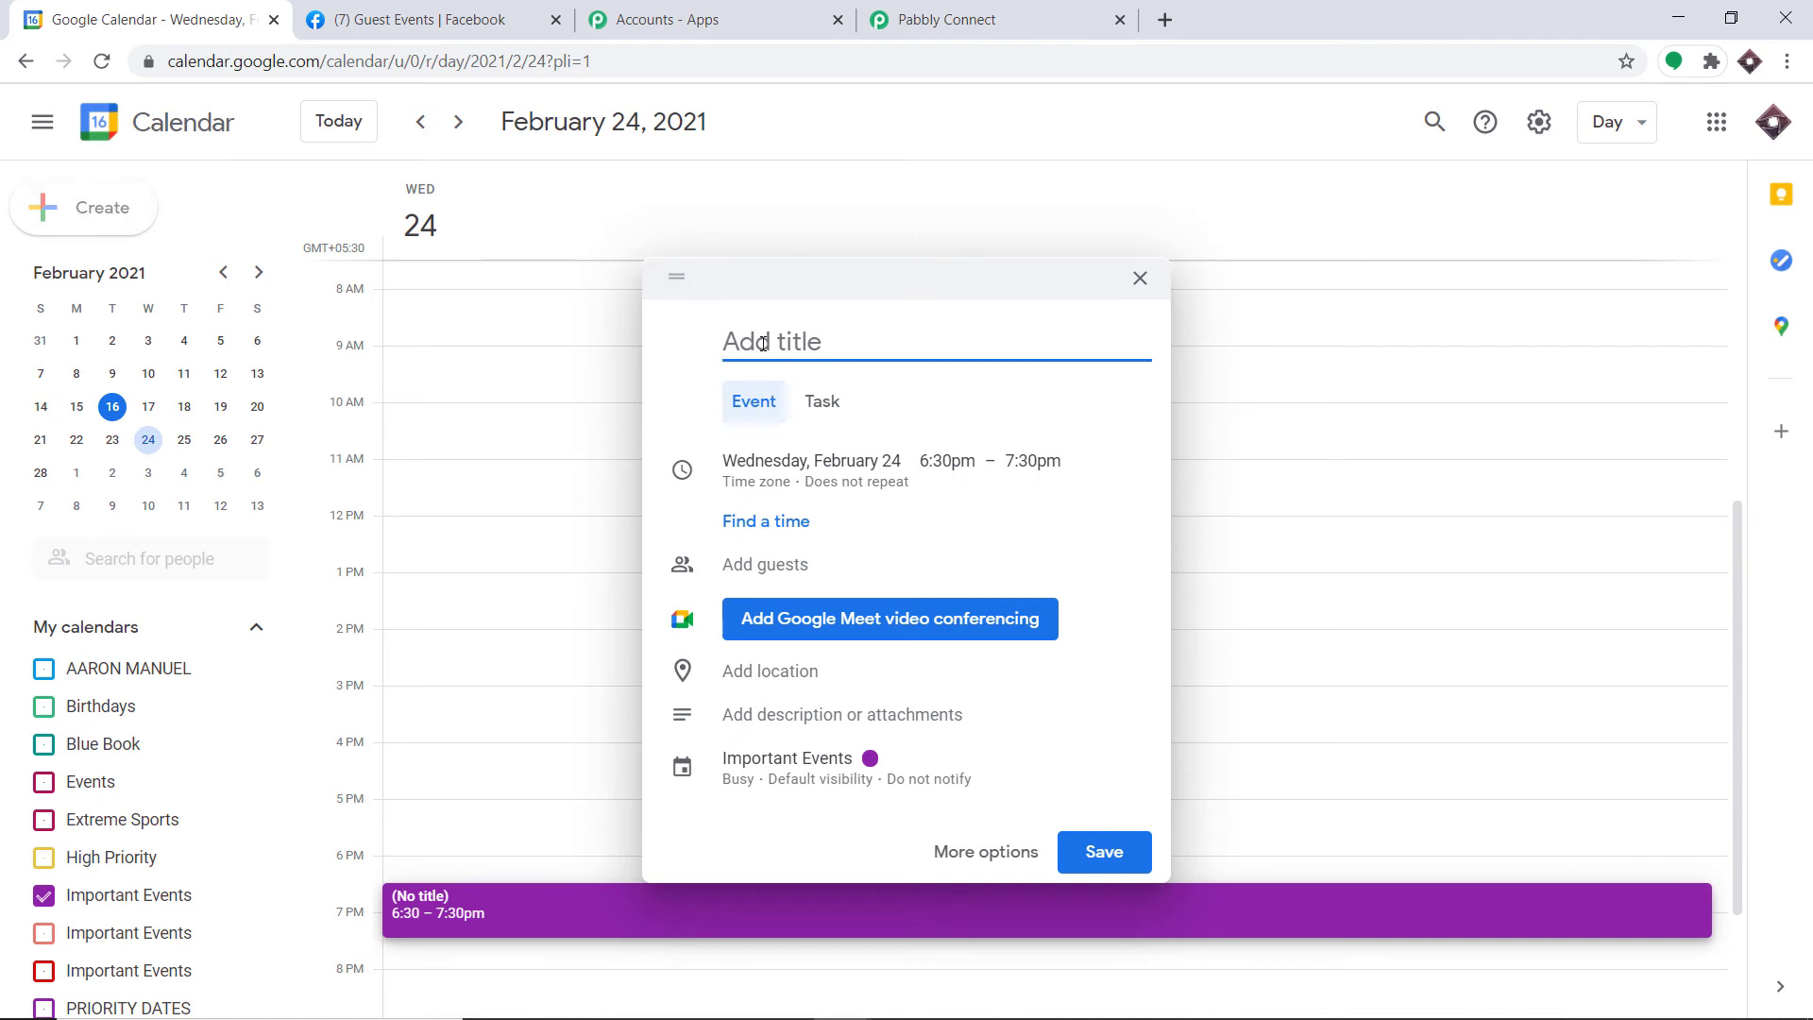
type("Radioactivity")
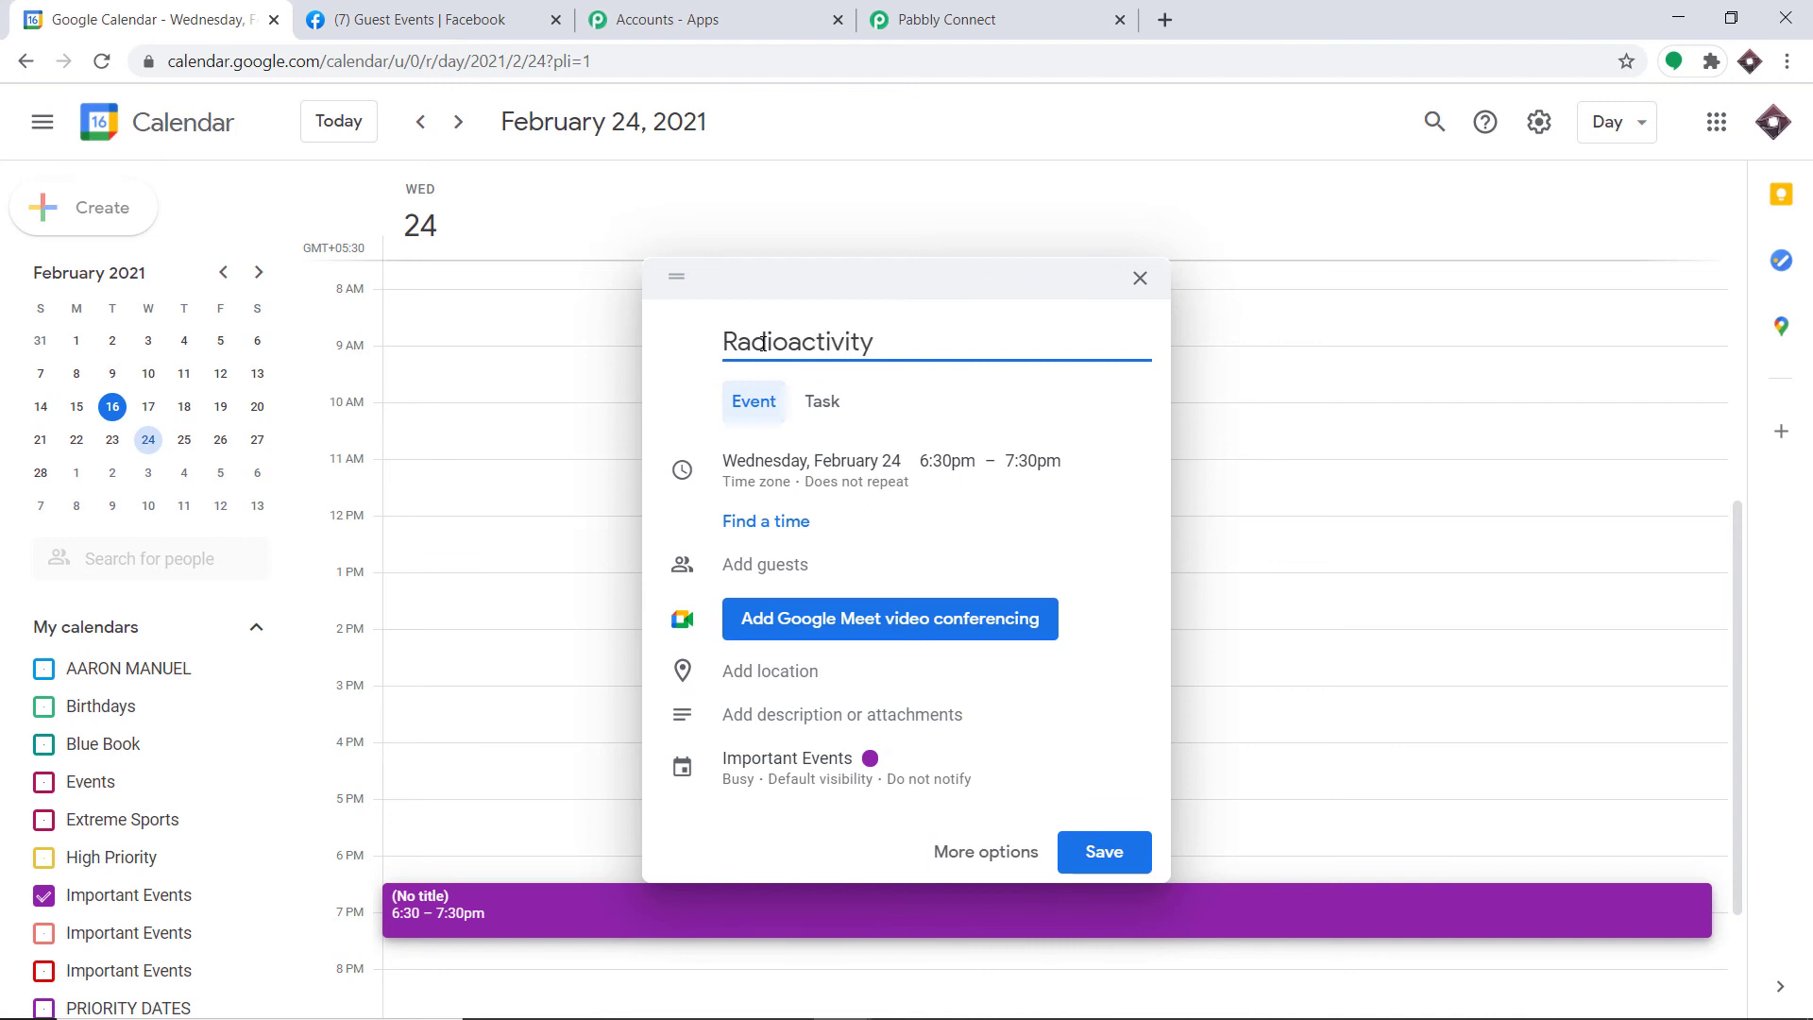
left_click(795, 567)
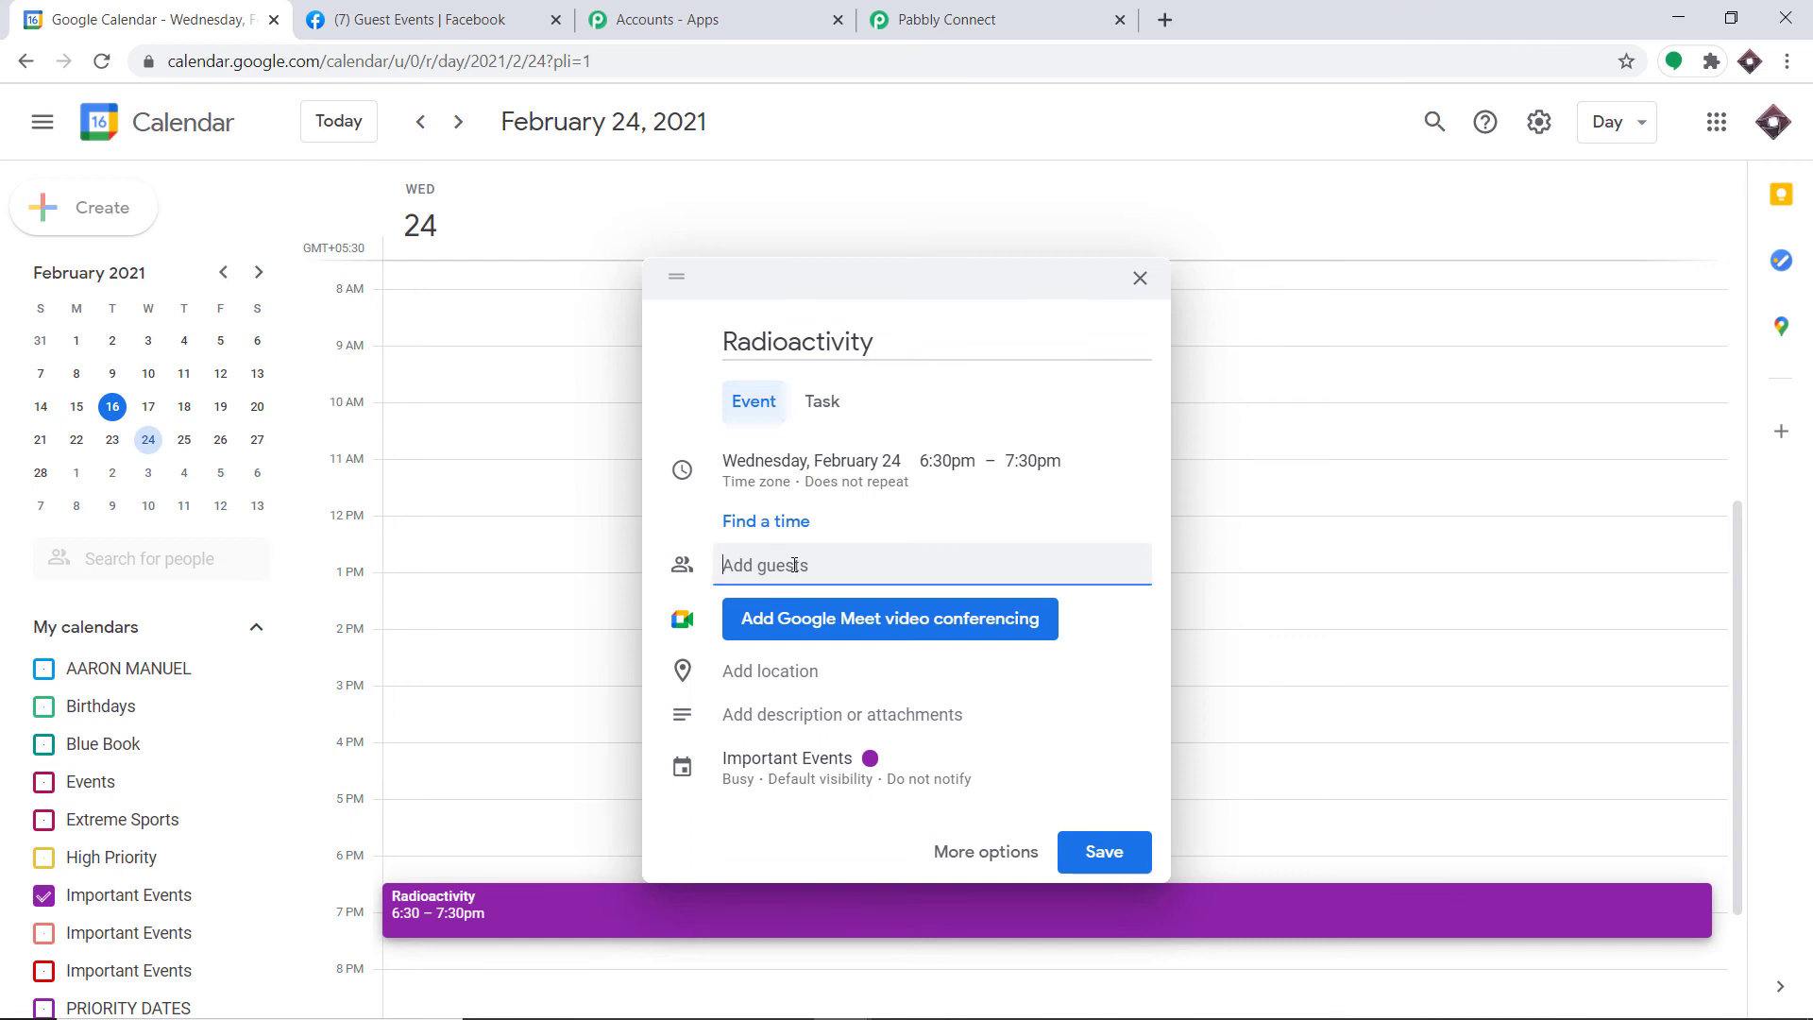
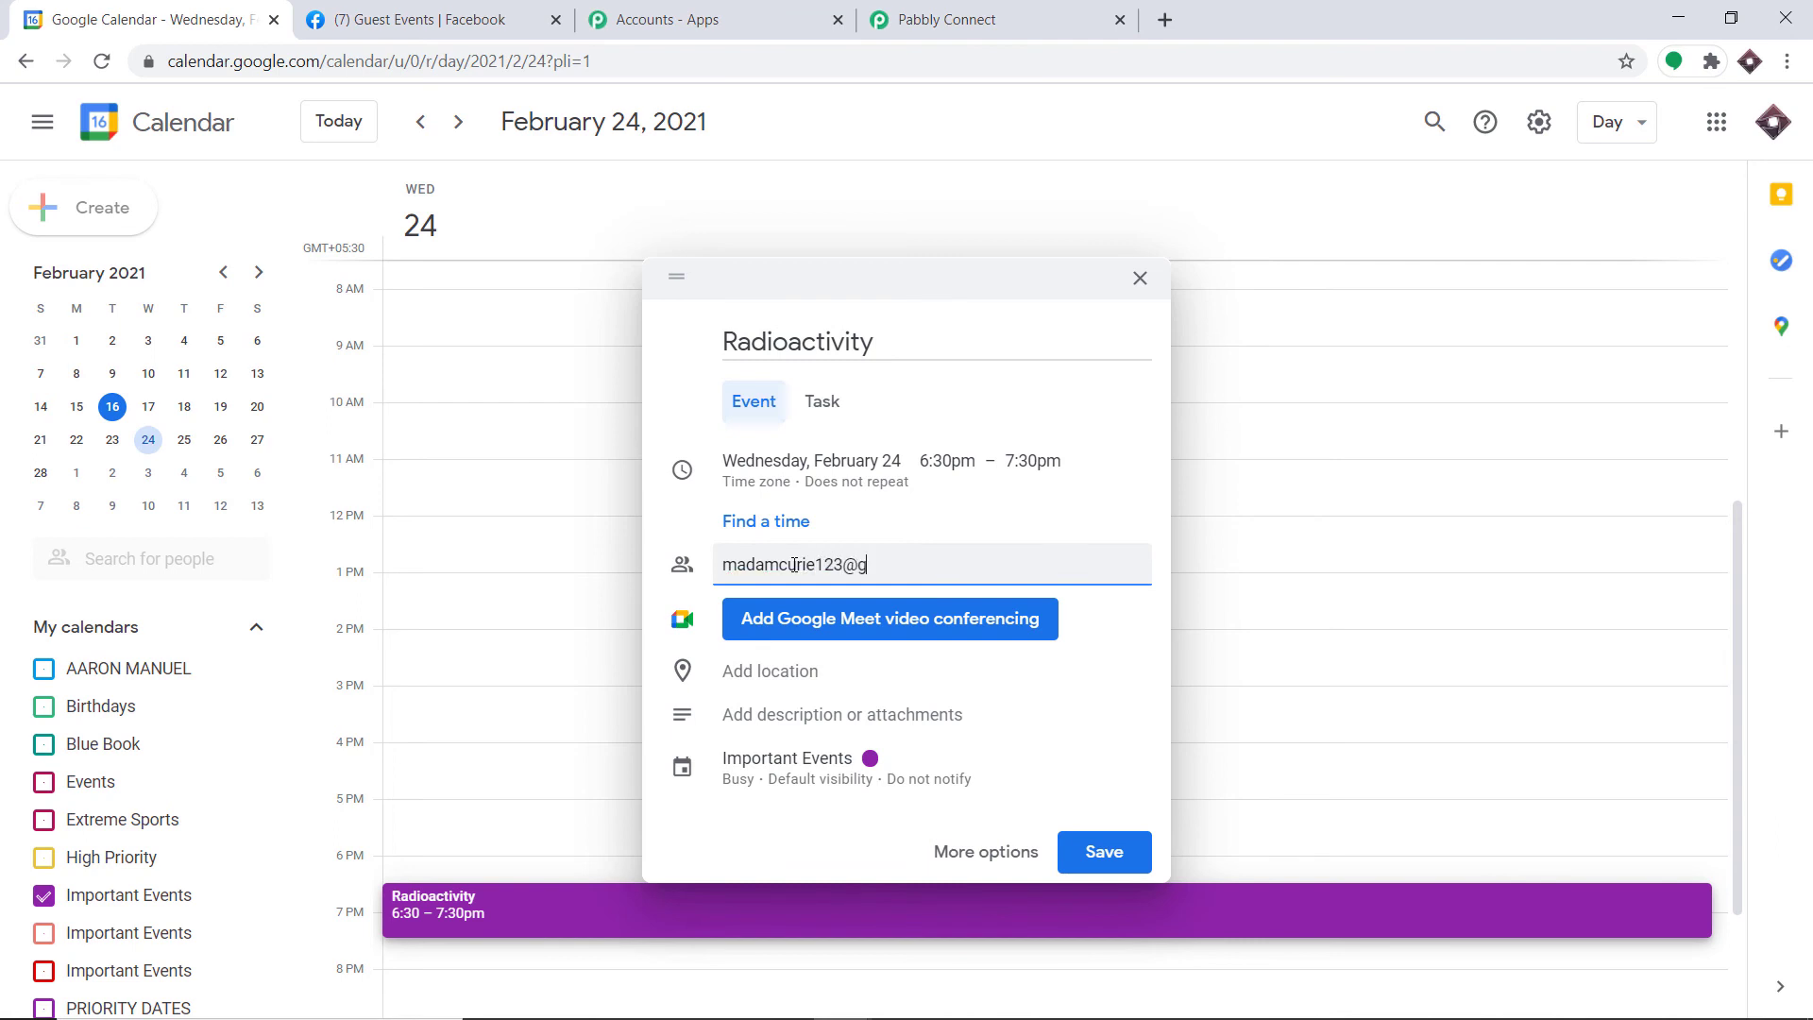
left_click(775, 680)
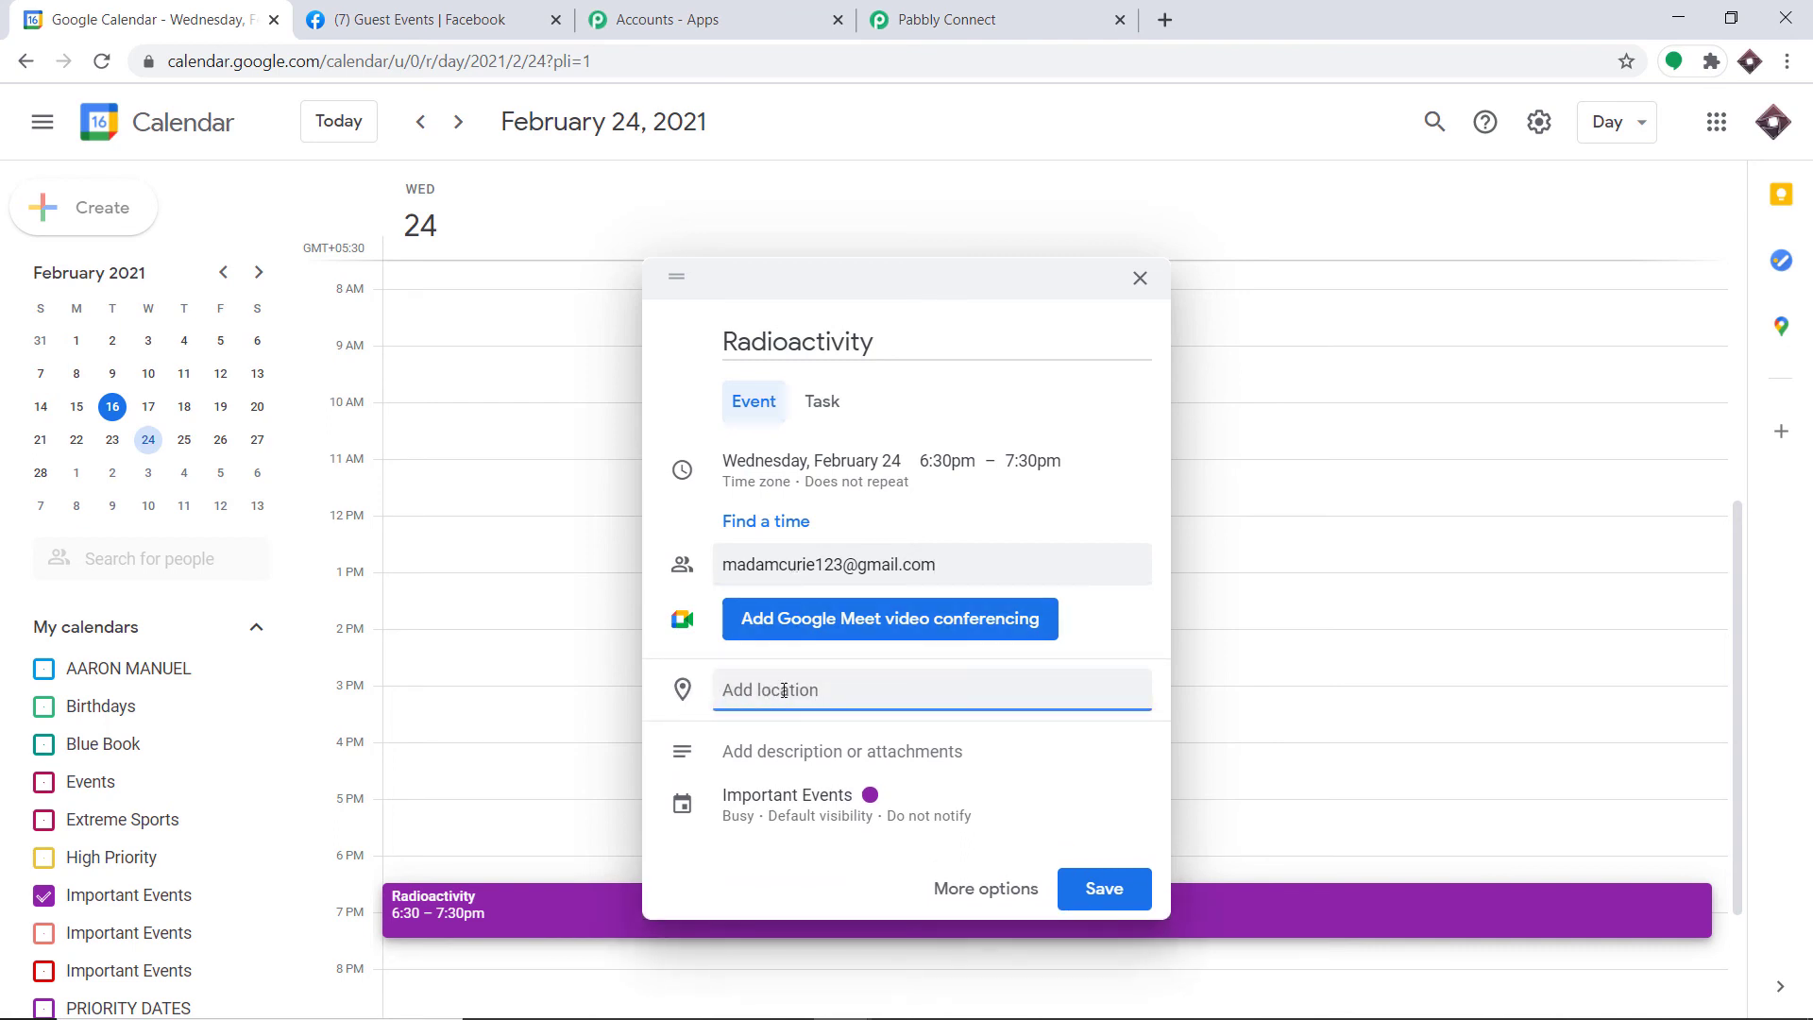
type("Berli")
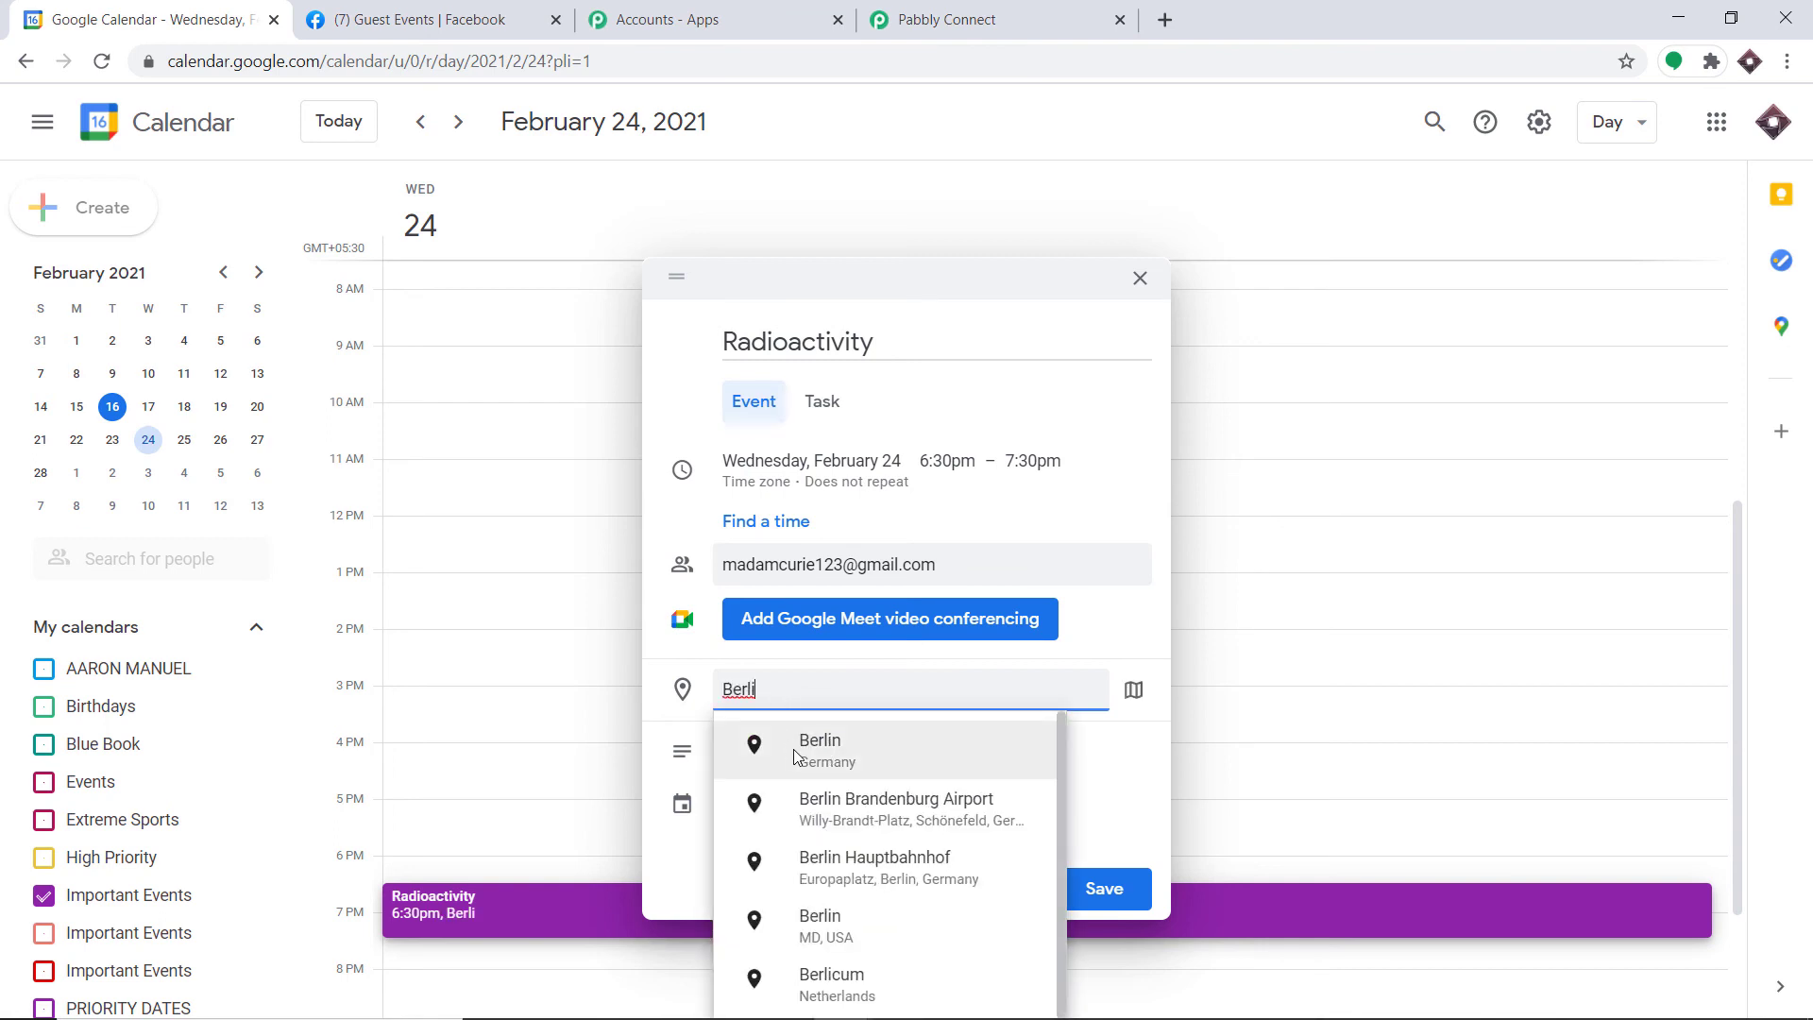
left_click(818, 748)
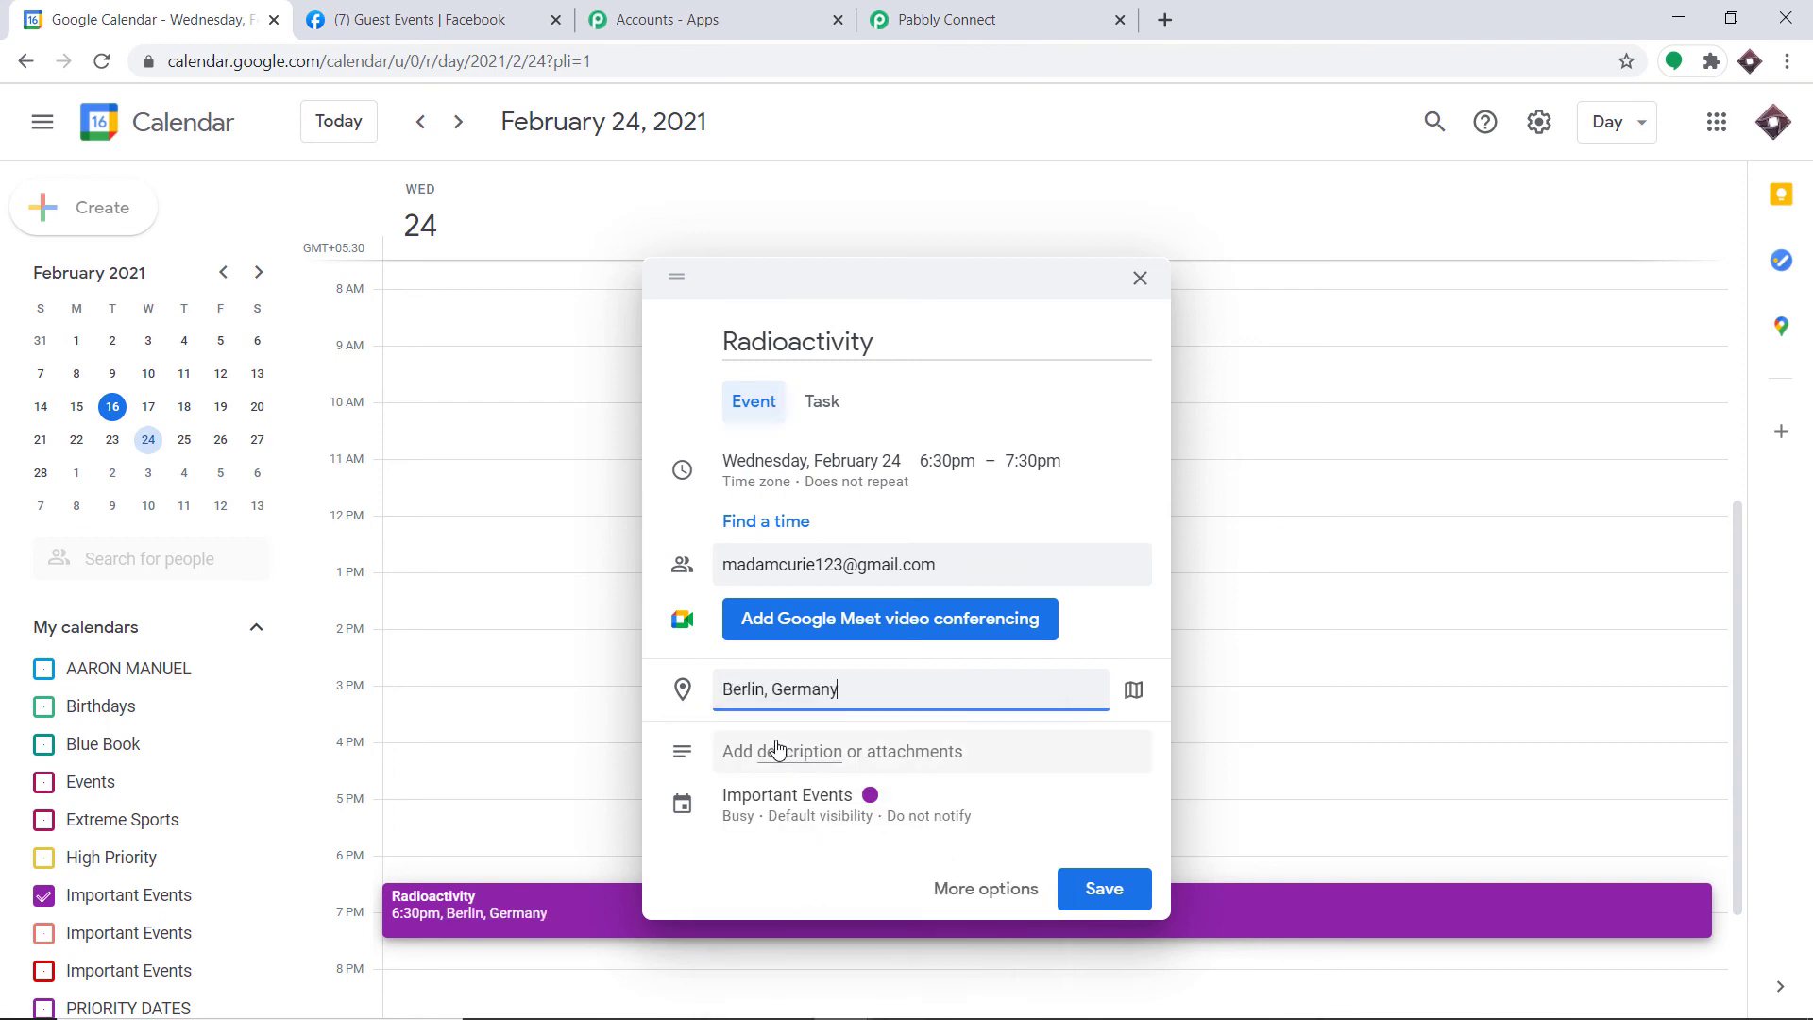
Step: Describe the event as gamma waves, alpha particles and thyroid cancer treatment through radioactivity
left_click(831, 762)
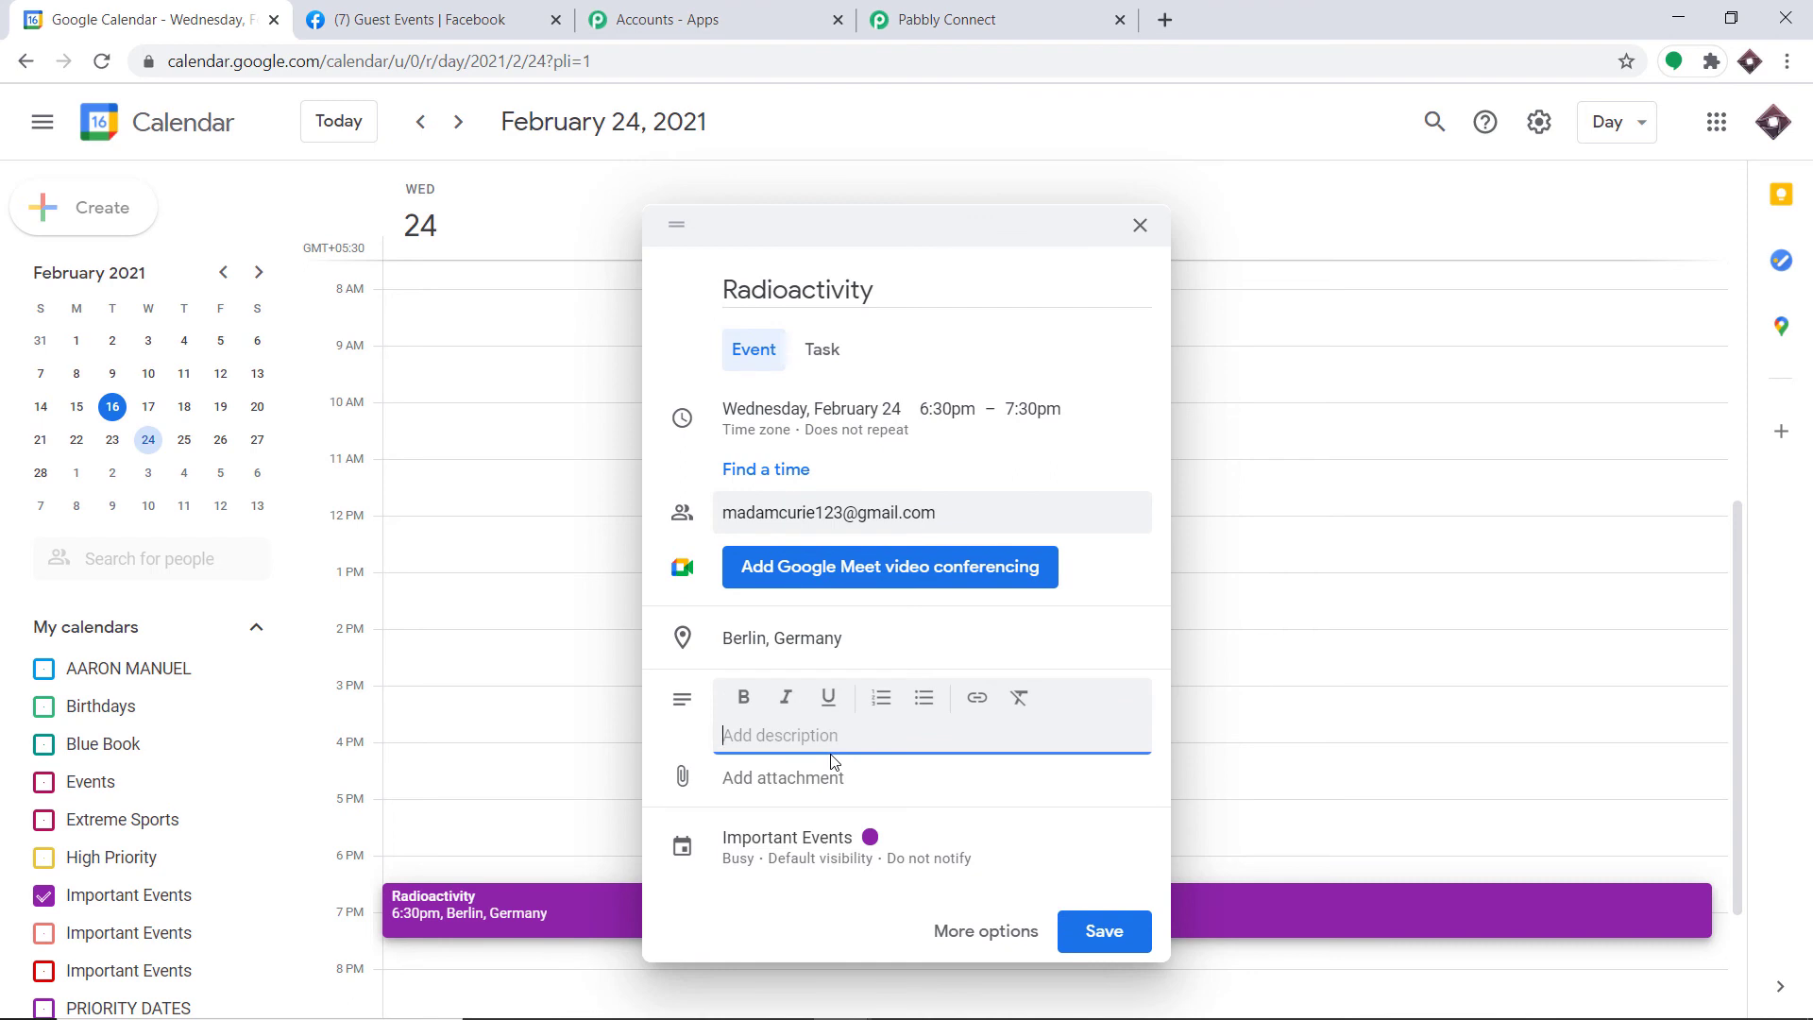
type("Gamma wave and alpha partic")
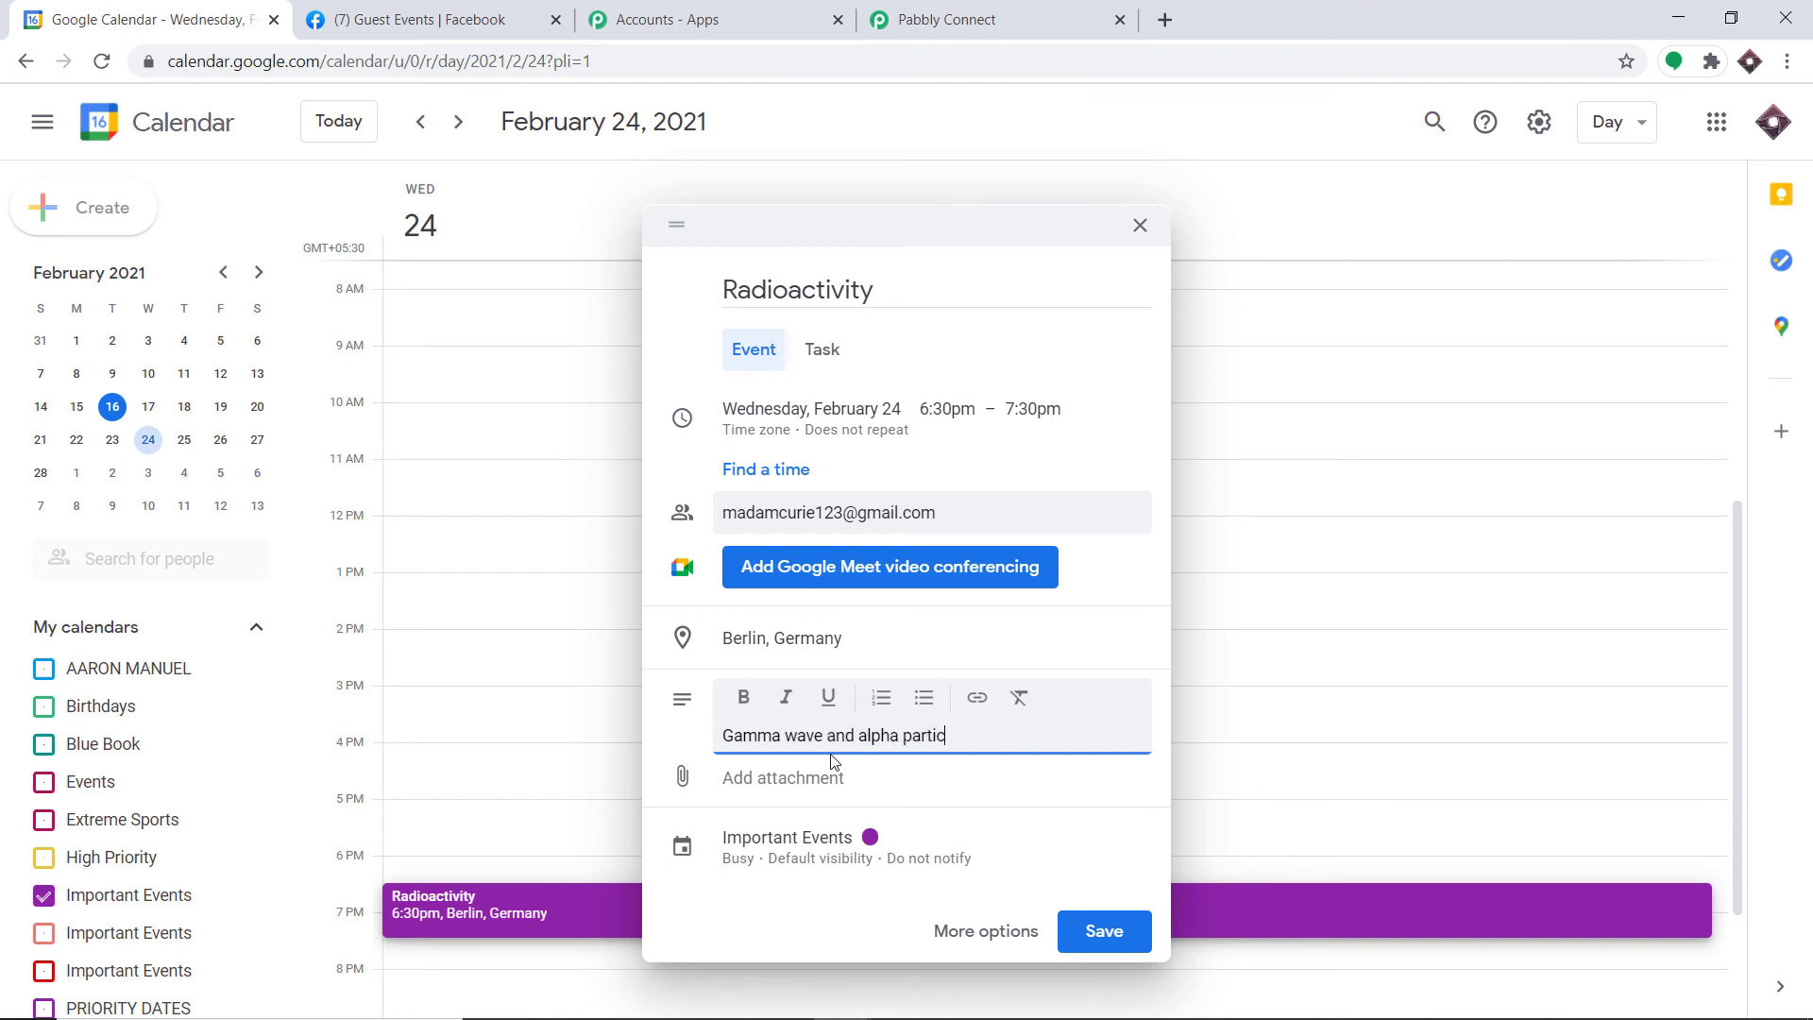
type("les a")
type("nd also treatment of thr")
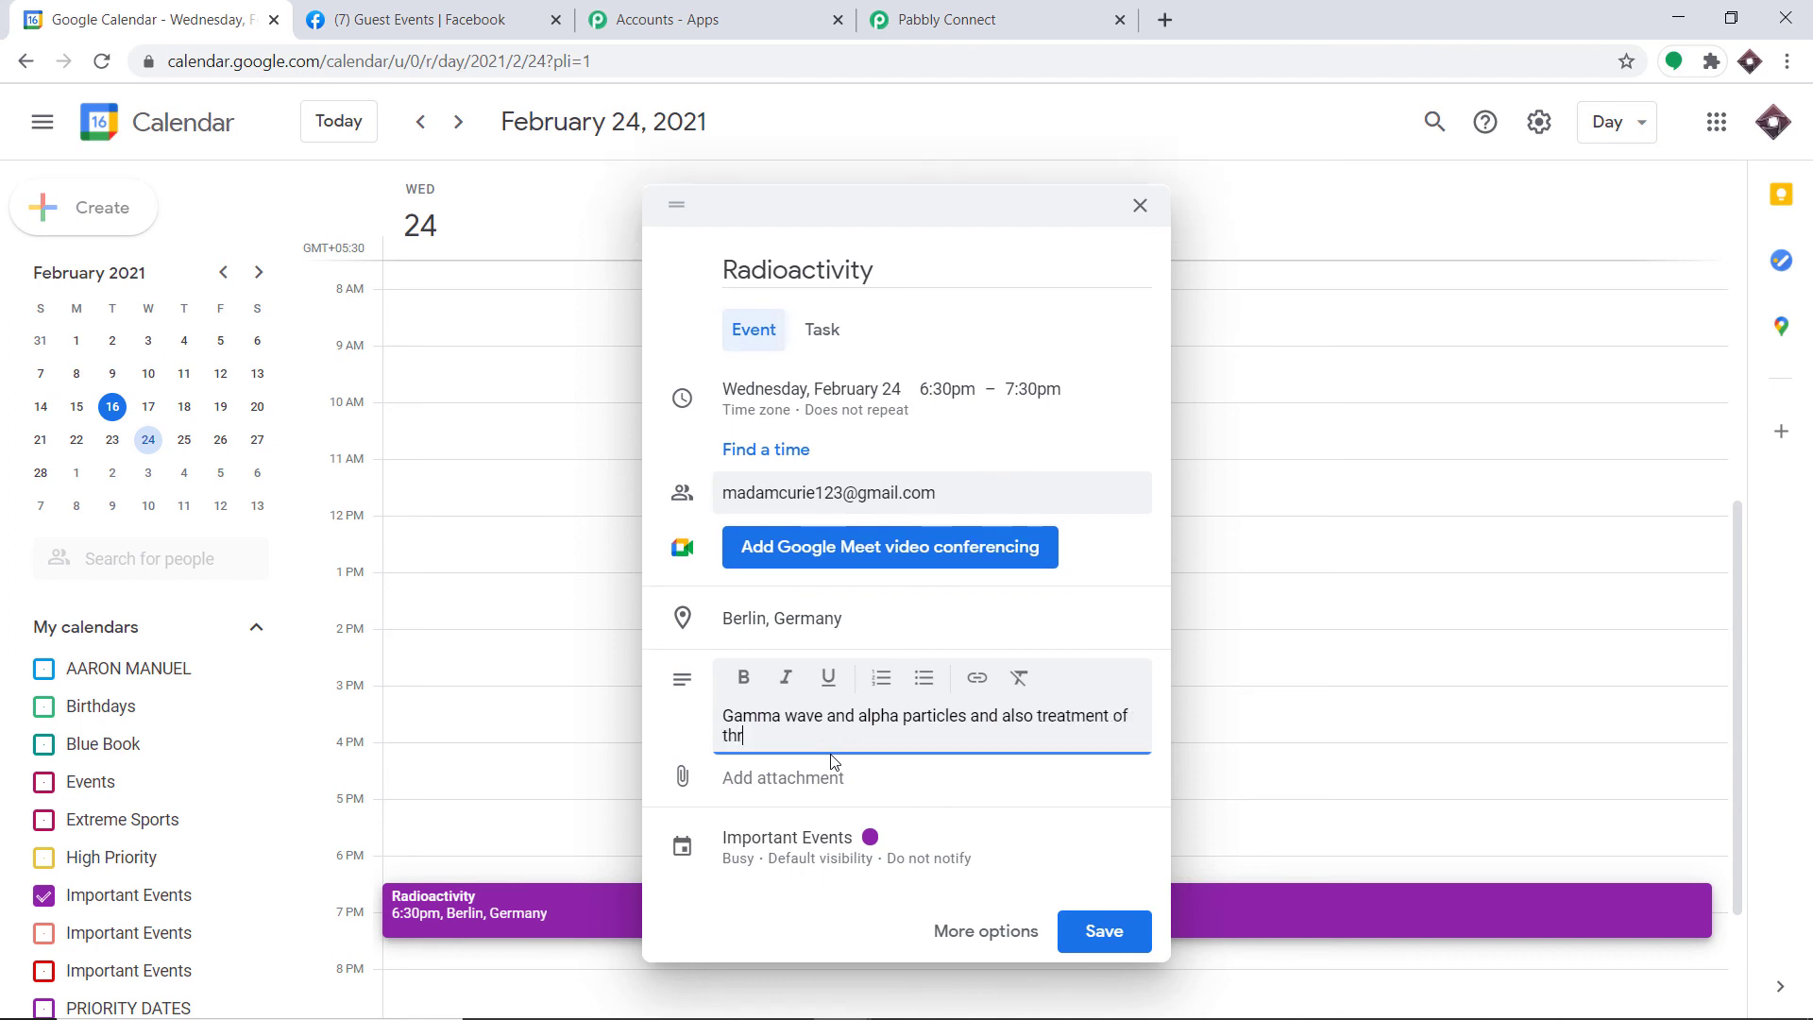
key("BackSpace")
type("yroid cancer through radio")
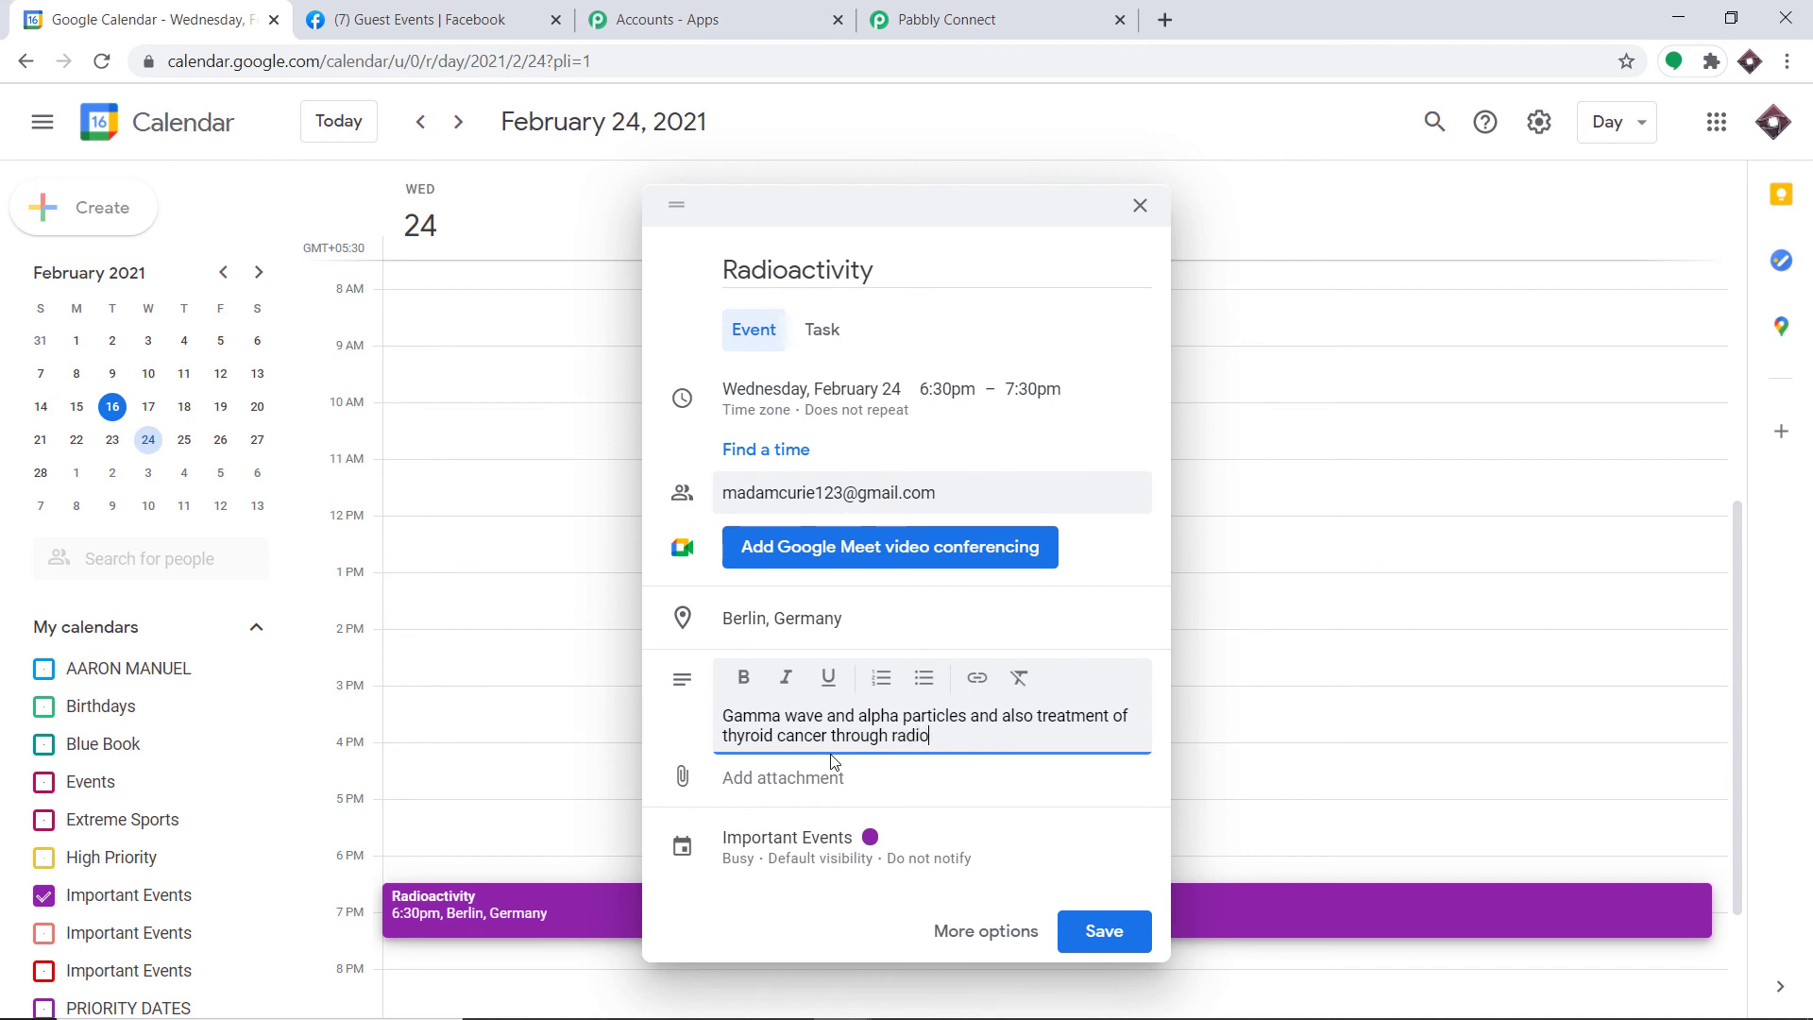
type("activity")
Step: Rename the event to 'Radioactivity 101' and save it without emailing guests
left_click(930, 269)
type("101")
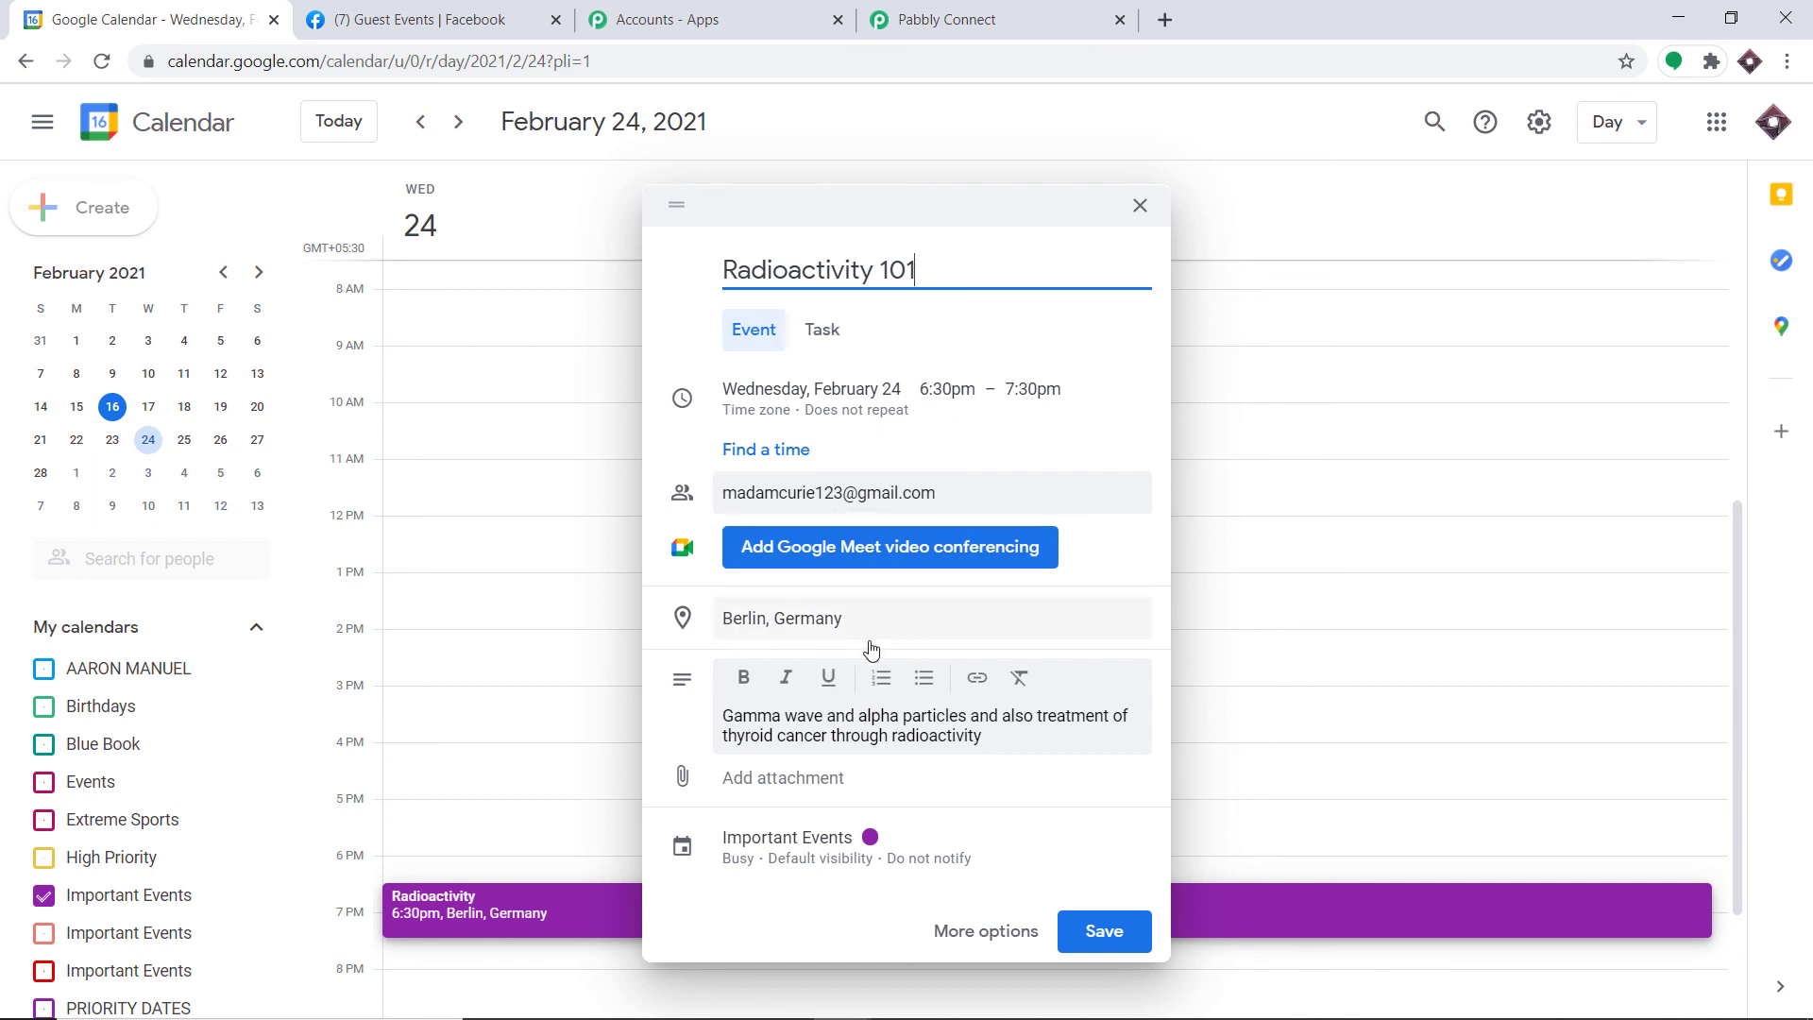
left_click(1094, 938)
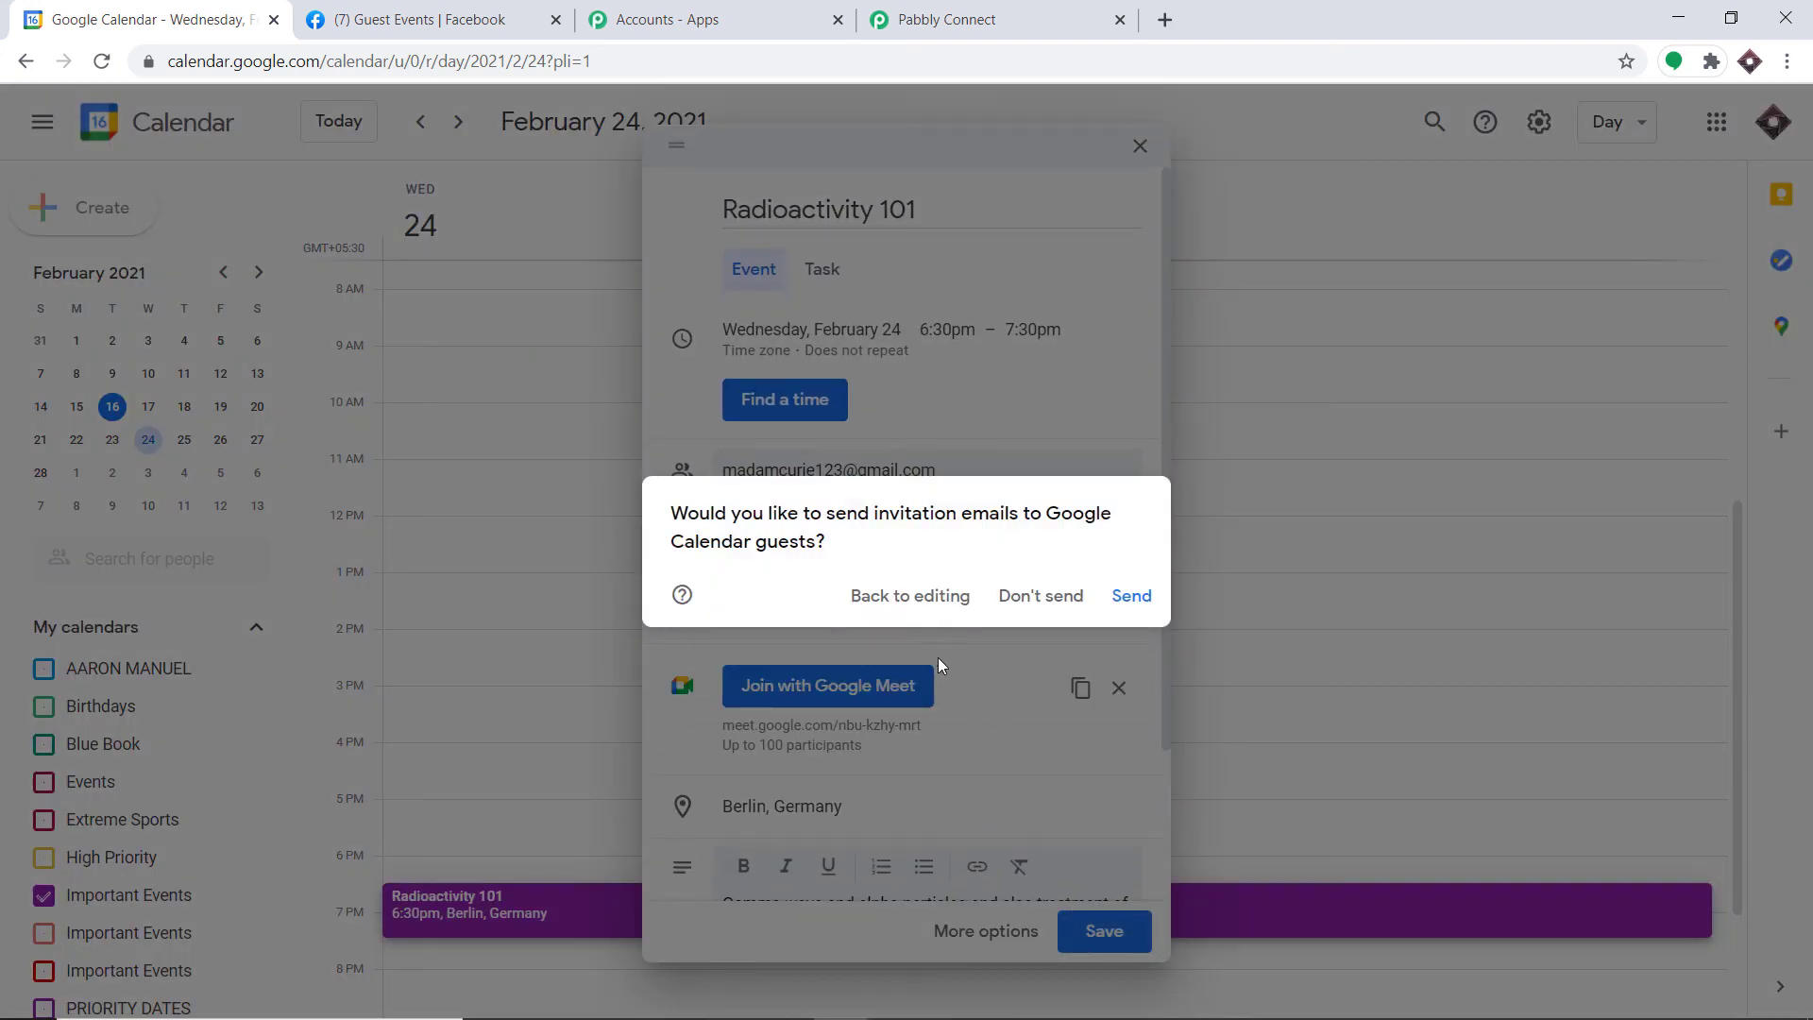
left_click(1043, 597)
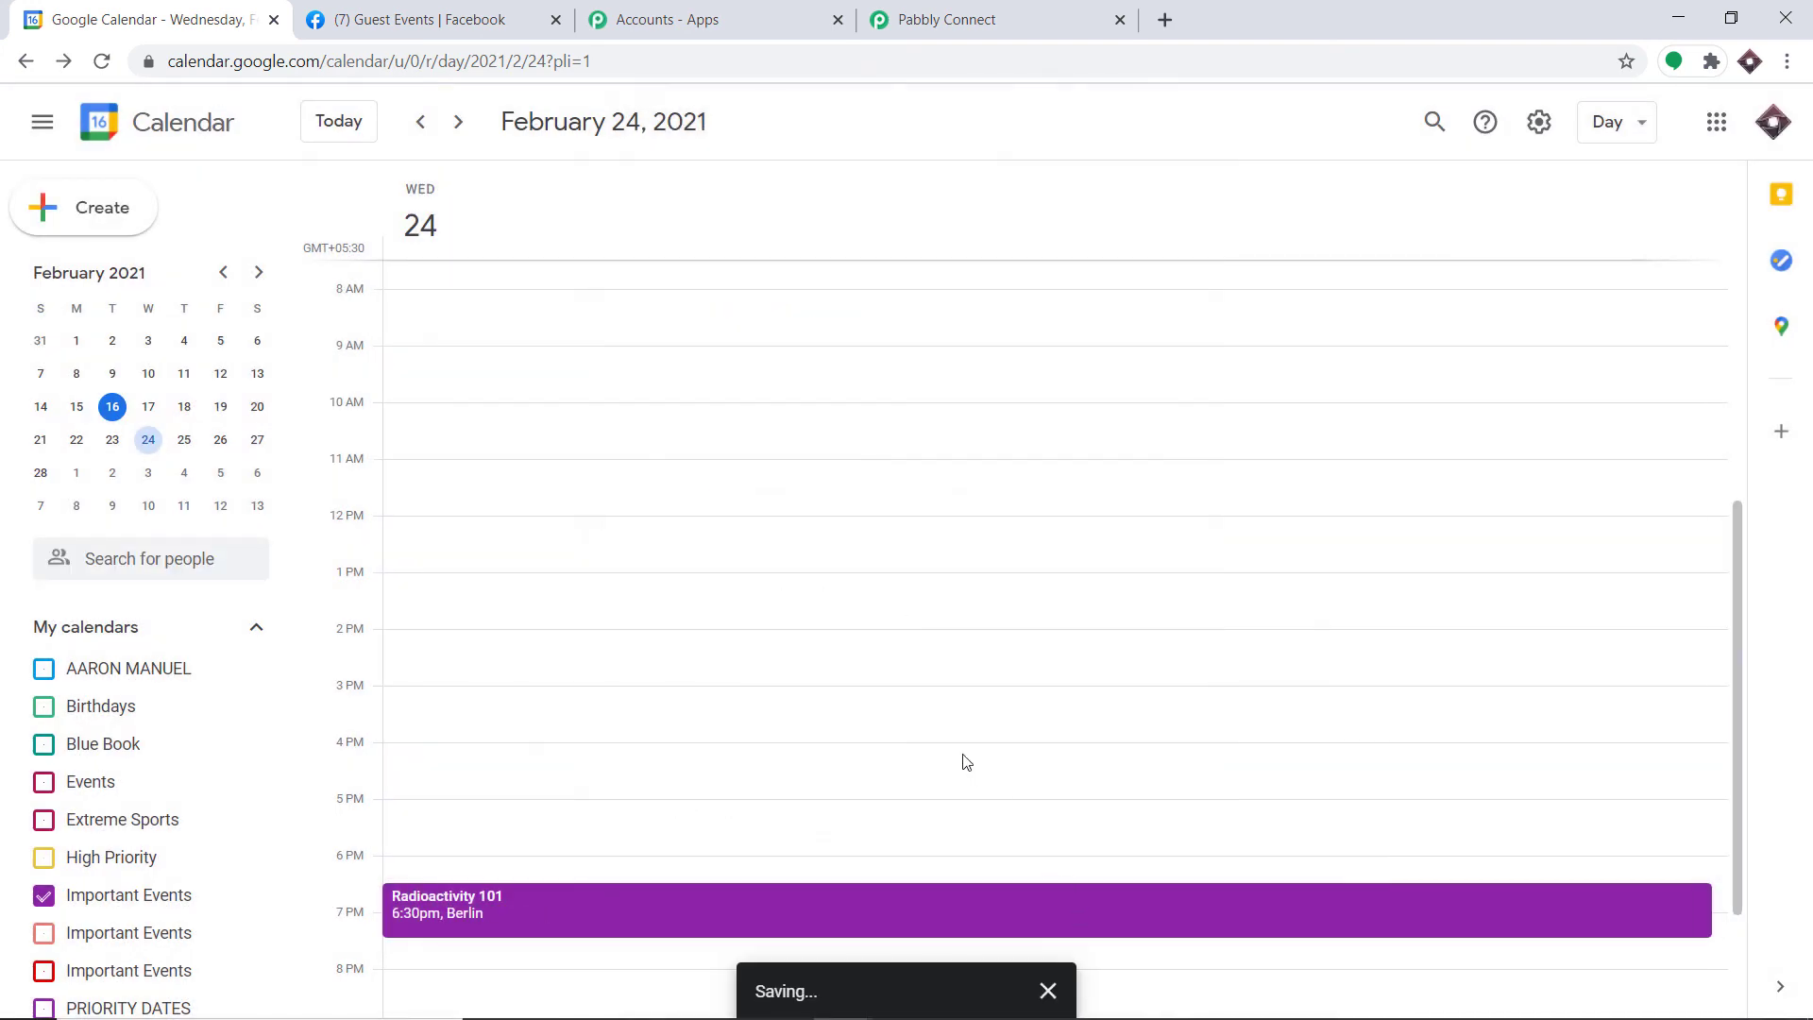
scroll(598, 668, "down", 2)
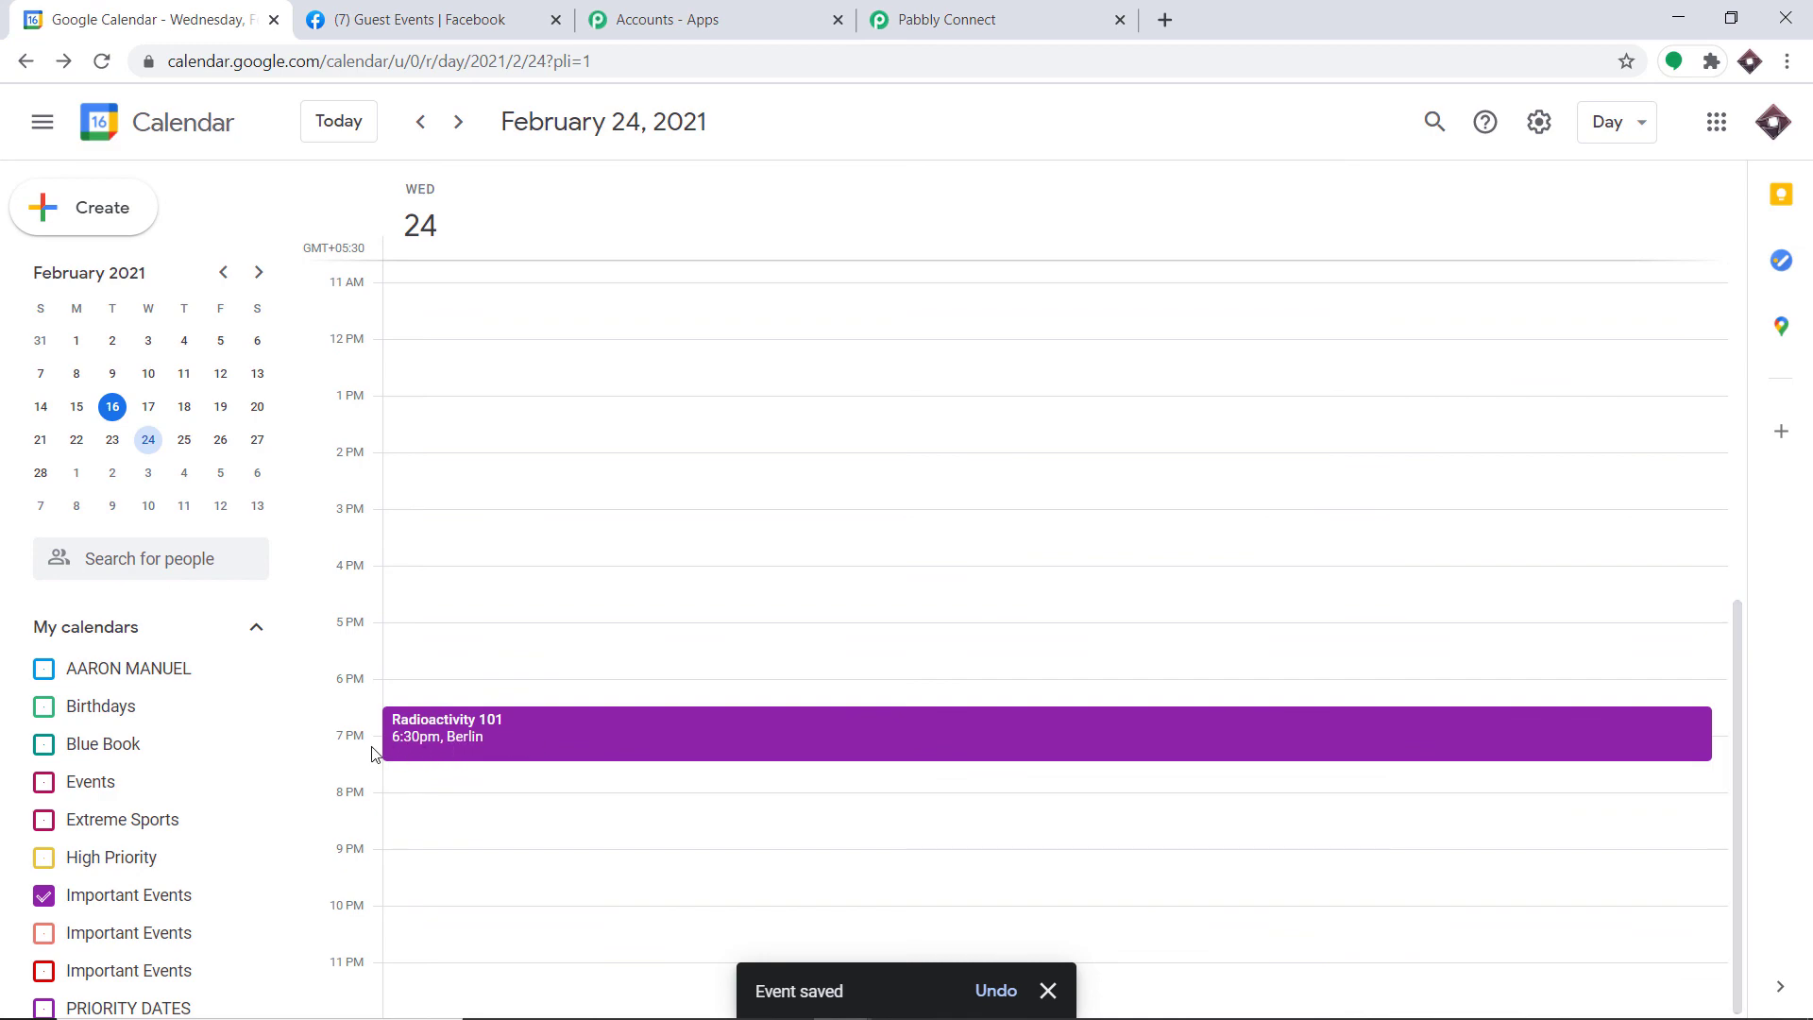
Step: Reload the Guest Events Facebook page and find the new Radioactivity 101 post
left_click(420, 19)
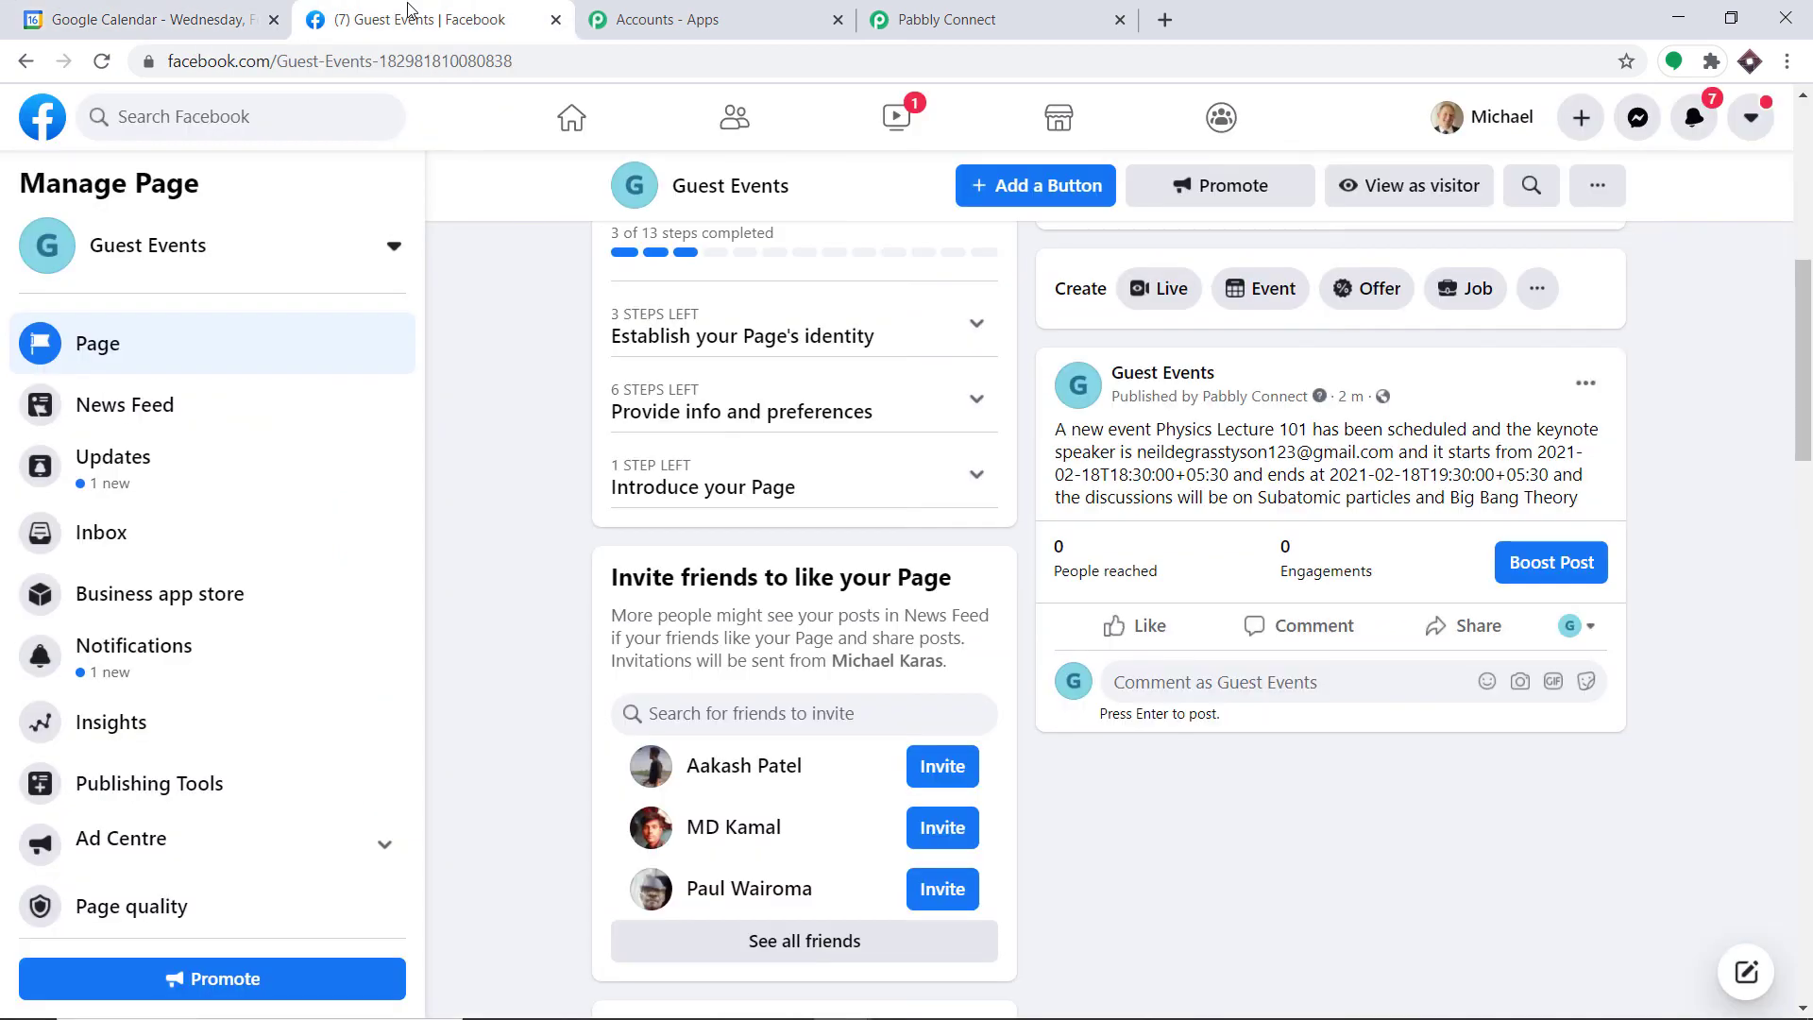
left_click(101, 61)
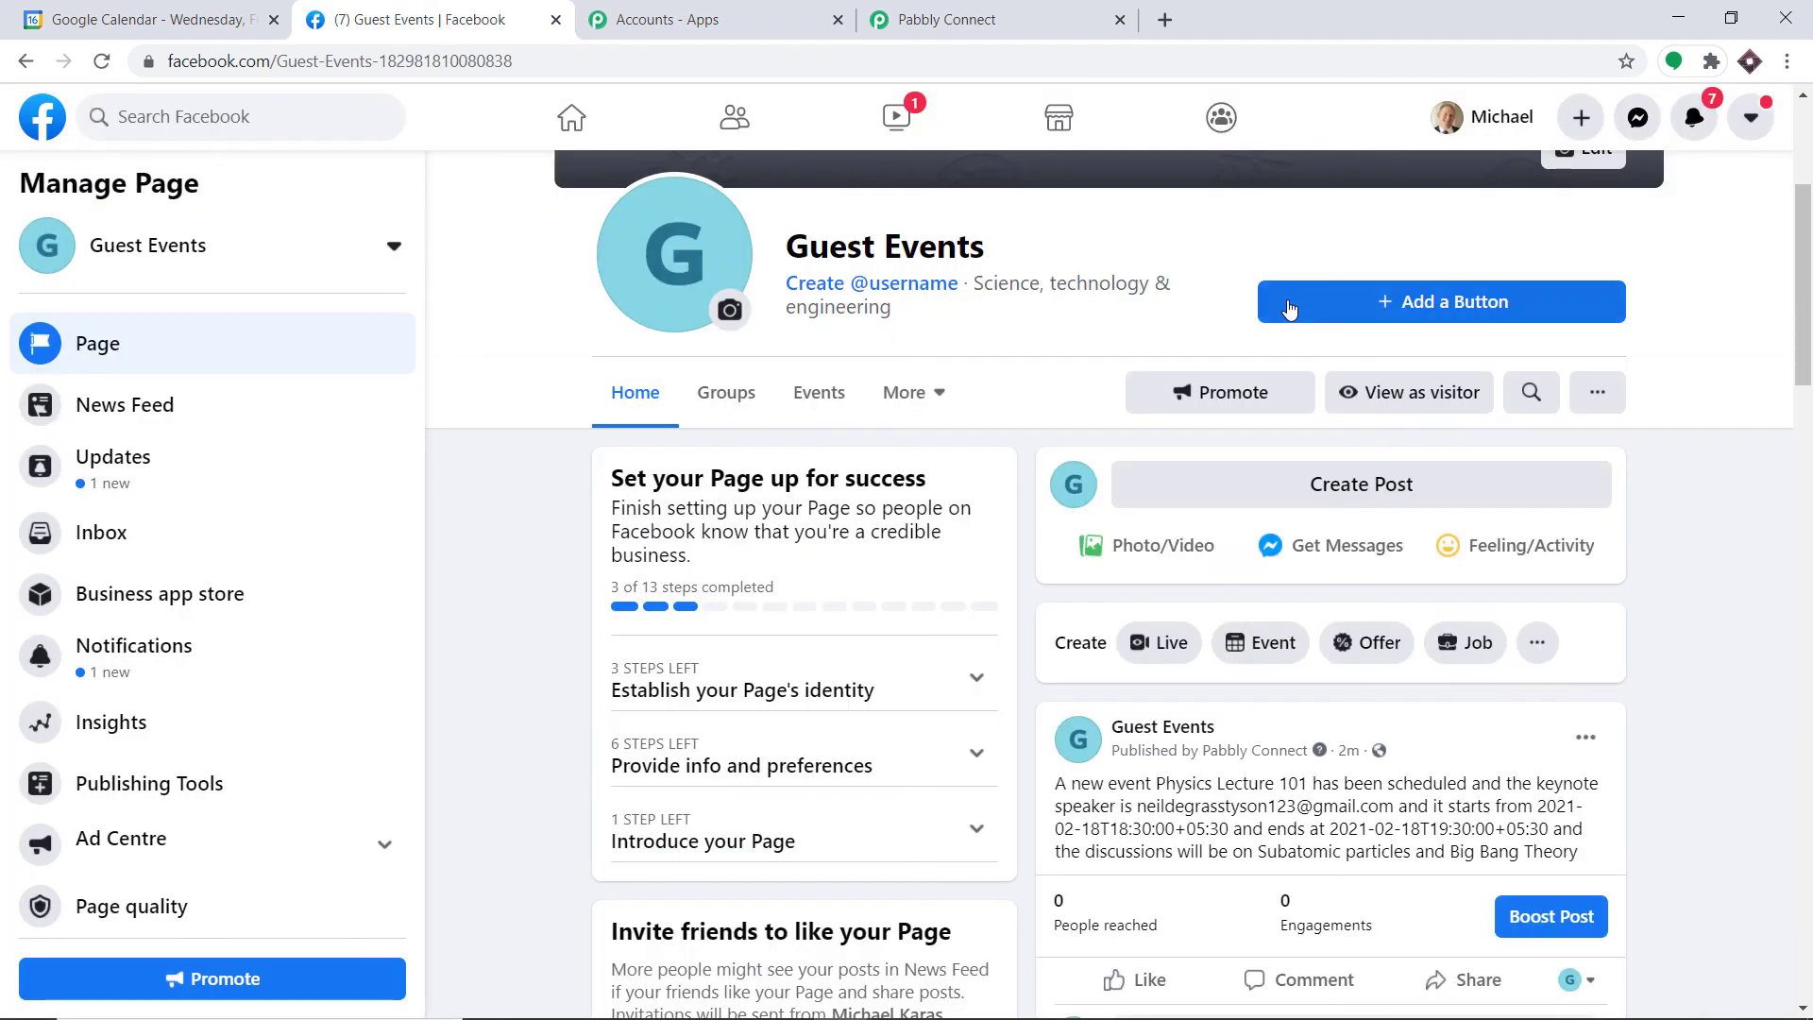
scroll(1370, 642, "down", 3)
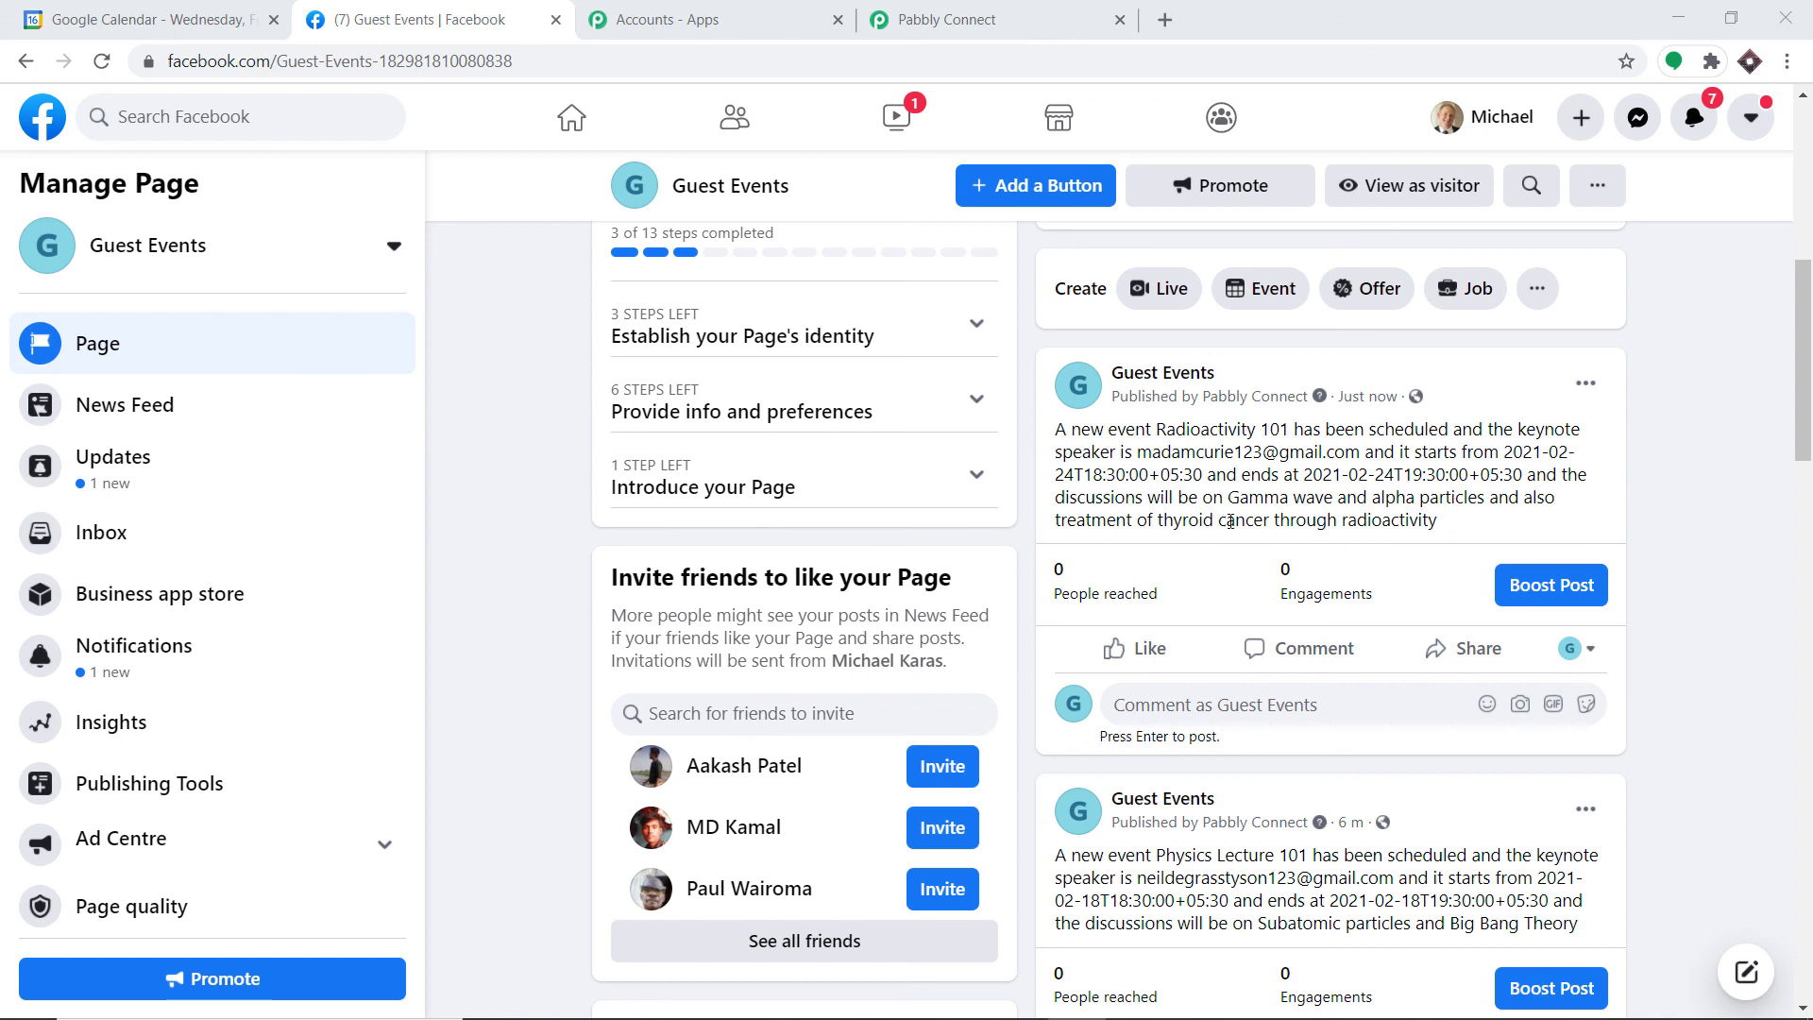
scroll(1332, 548, "up", 3)
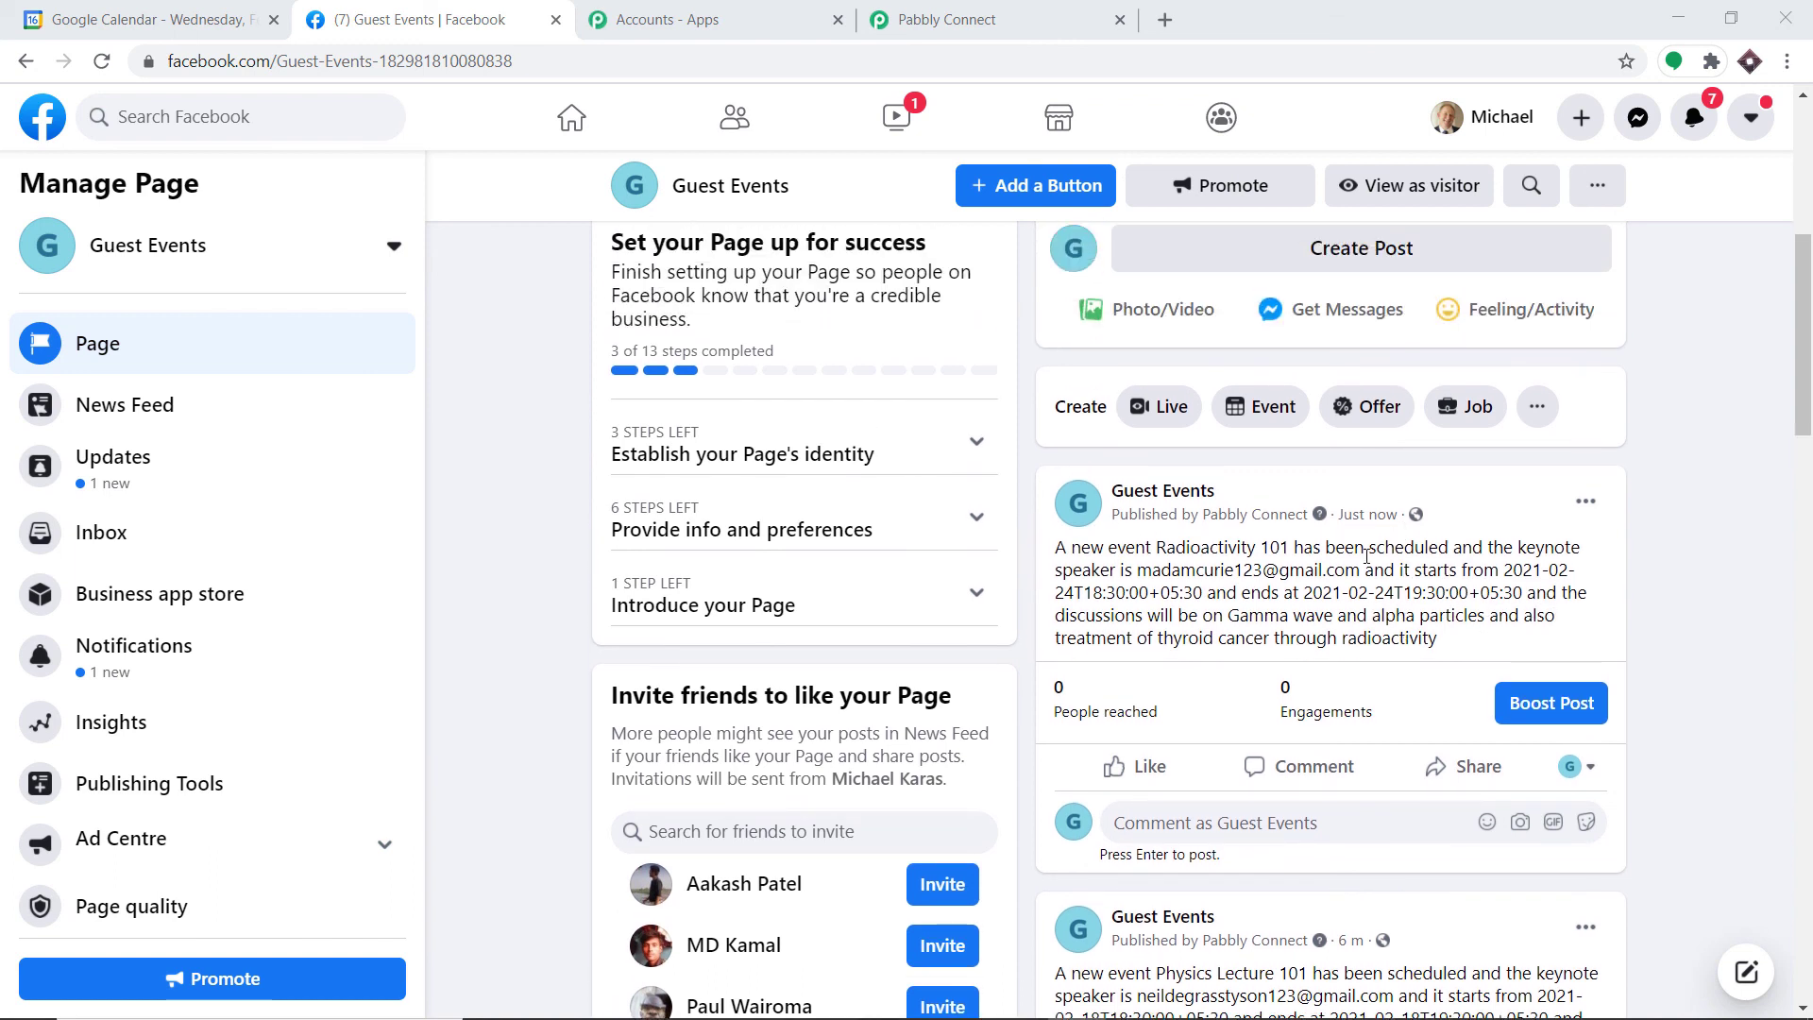